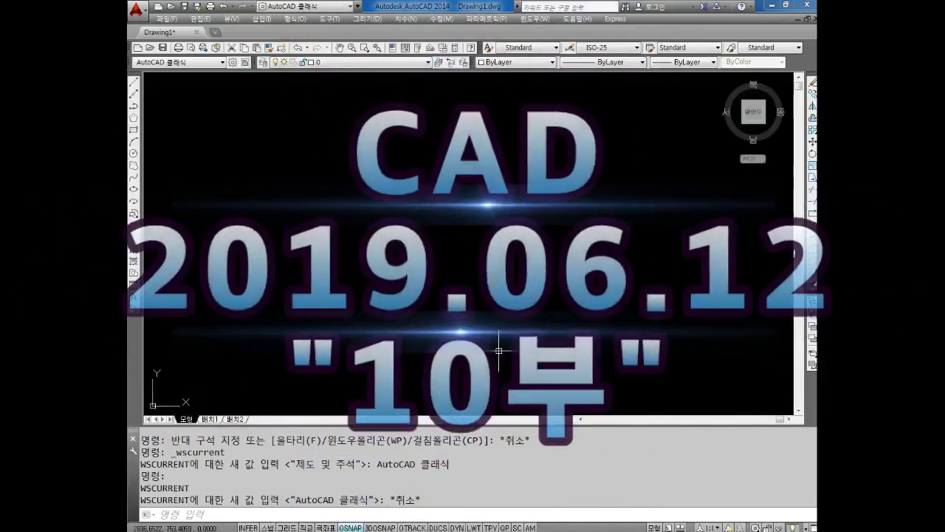
Launch a blank Notepad window from the Start menu.
key(super)
click(157, 316)
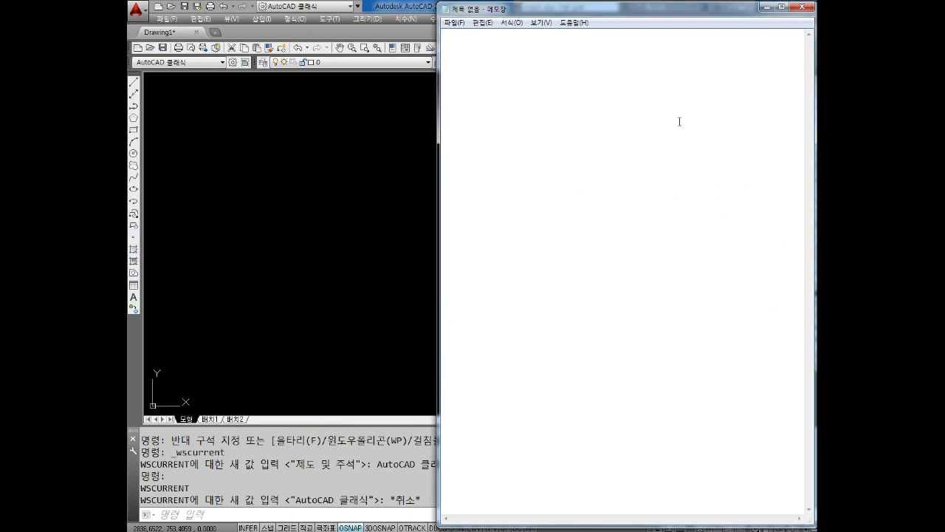
Type the array topics 배열, 직각배열 and 원형배열 on three separate Notepad lines.
text(qo)
key(BackSpace)
key(BackSpace)
text(배열)
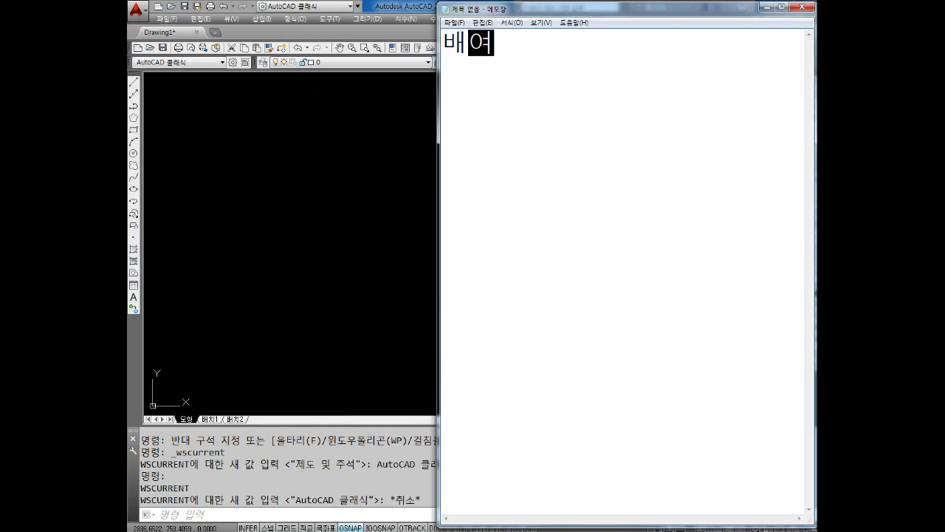
key(Return)
text(직각)
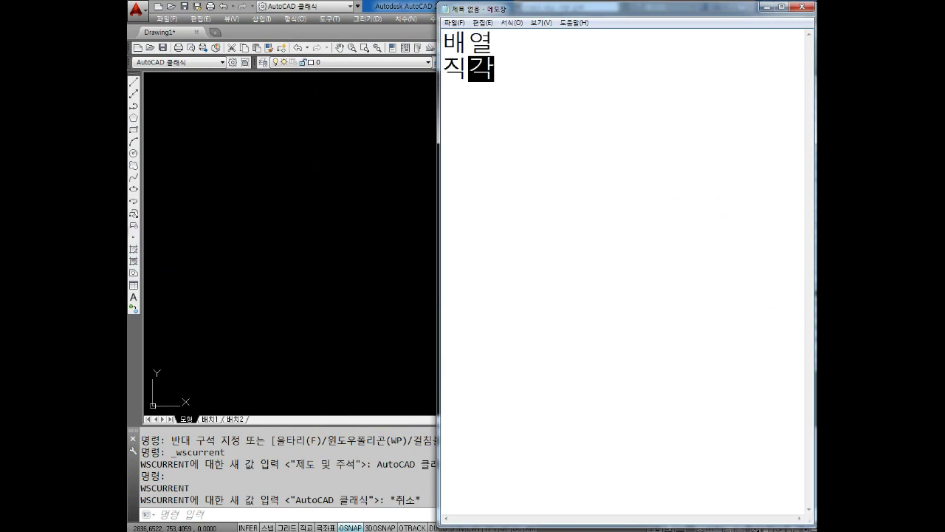
text(배열)
key(Return)
text(원)
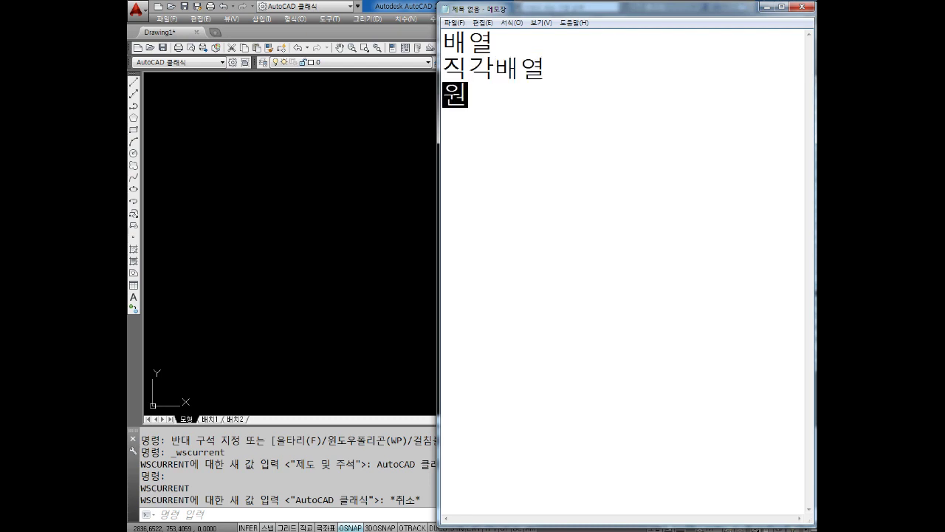
text(형배열)
key(Return)
key(Return)
key(Return)
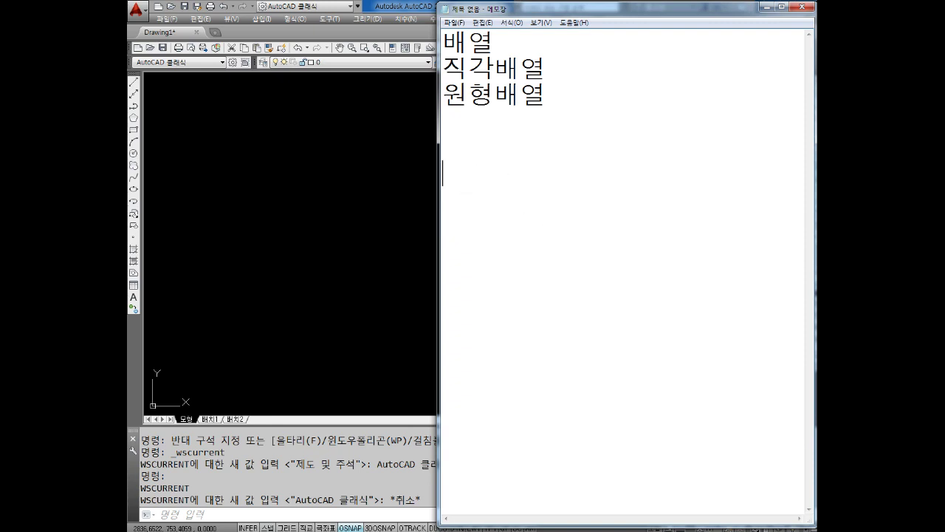
key(super)
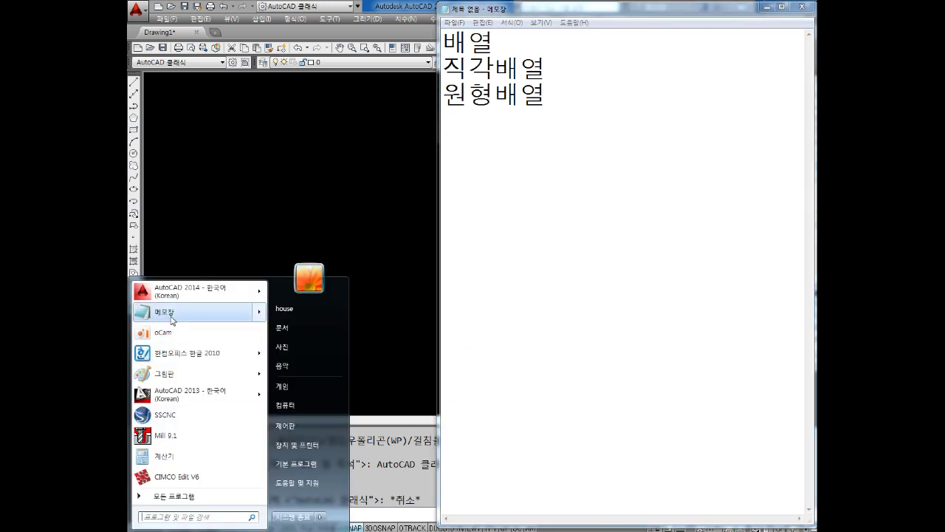
Launch Paint and maximize its window.
click(164, 382)
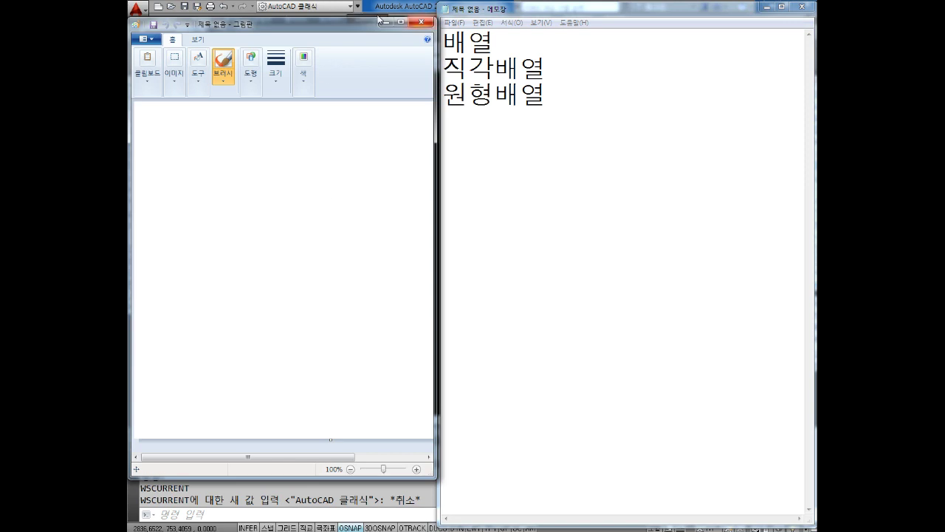
drag(345, 22, 436, 30)
click(490, 23)
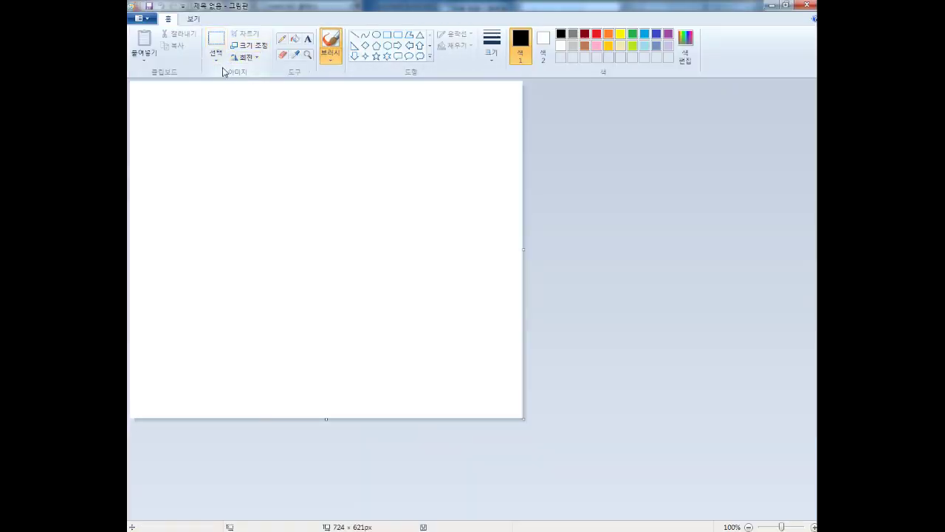
With a red Pencil, sketch a large circle with an arrow and Ø100 label.
click(282, 38)
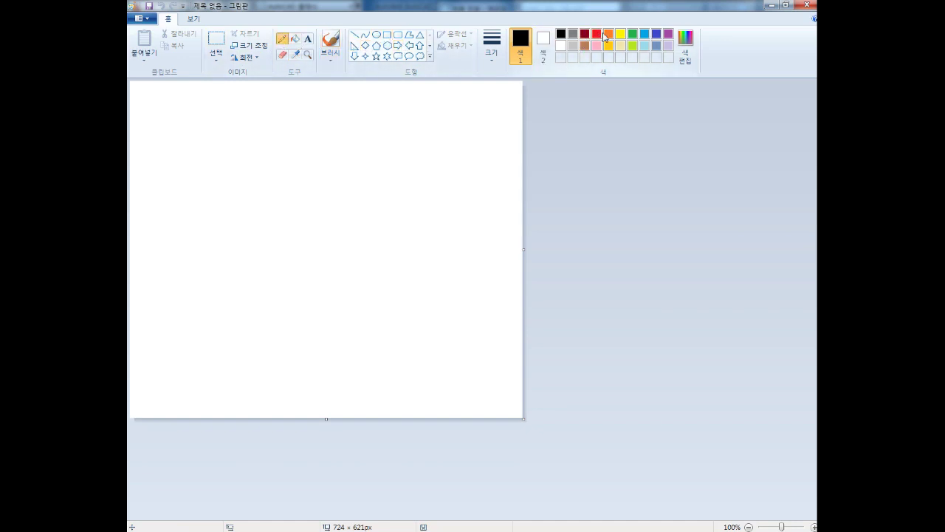
click(596, 34)
mouse_move(270, 153)
mouse_down()
mouse_move(341, 319)
mouse_move(216, 161)
mouse_up()
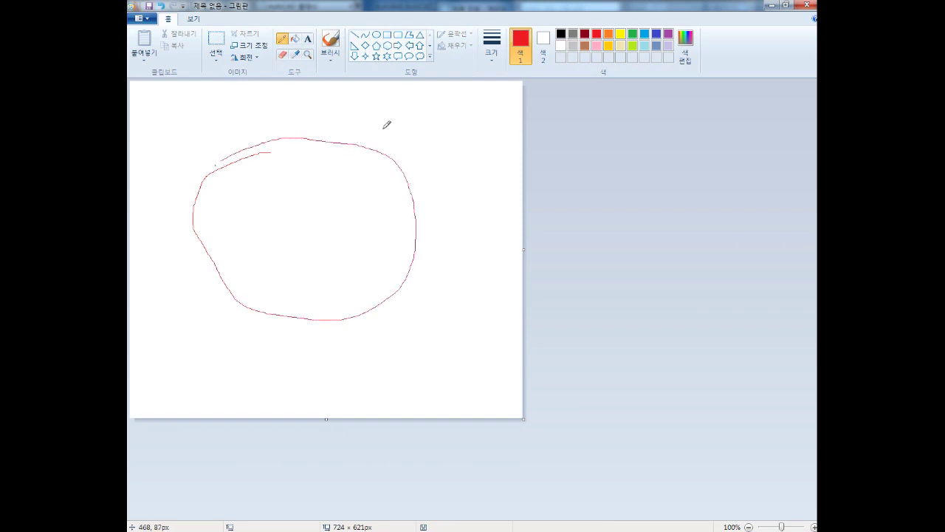
mouse_move(405, 121)
mouse_down()
mouse_move(383, 139)
mouse_move(401, 146)
mouse_up()
mouse_move(431, 112)
mouse_down()
mouse_move(440, 121)
mouse_move(409, 155)
mouse_move(434, 156)
mouse_up()
drag(457, 126, 486, 130)
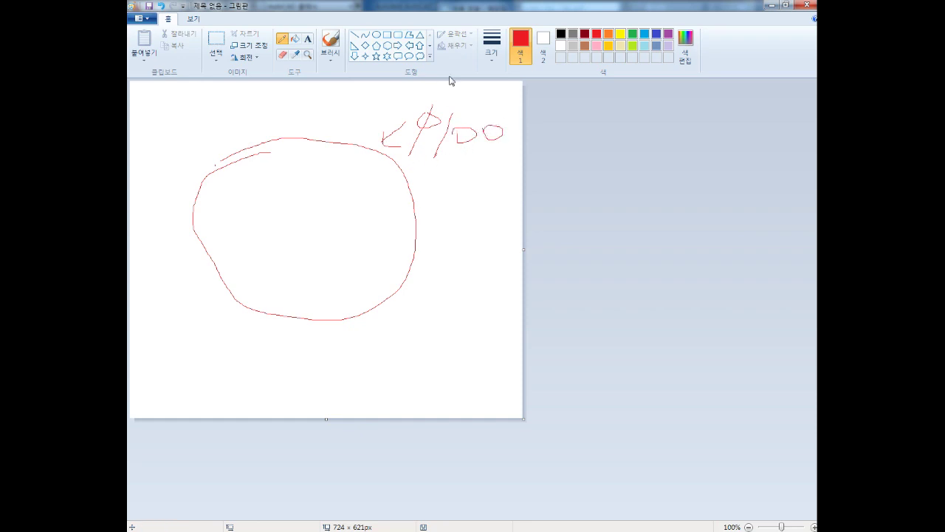
Switch the pencil to black with a thicker line size.
click(561, 34)
click(490, 51)
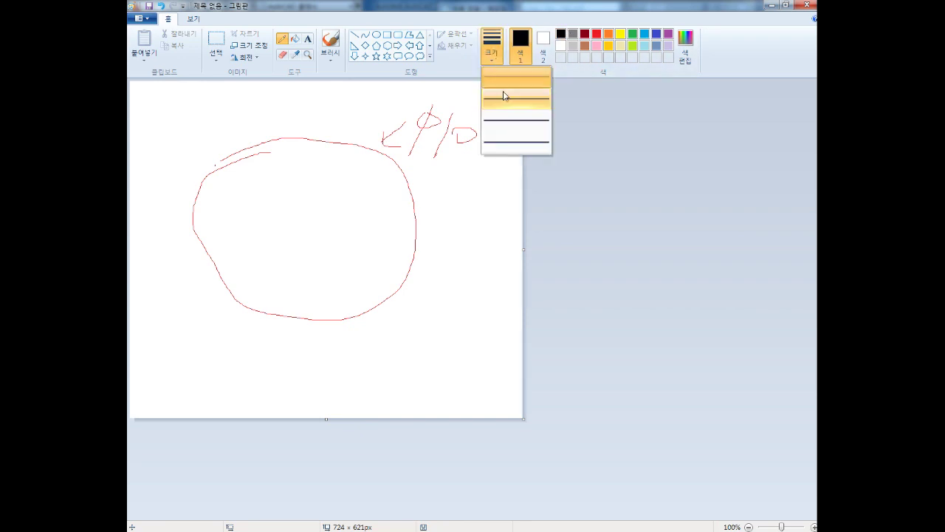
click(508, 95)
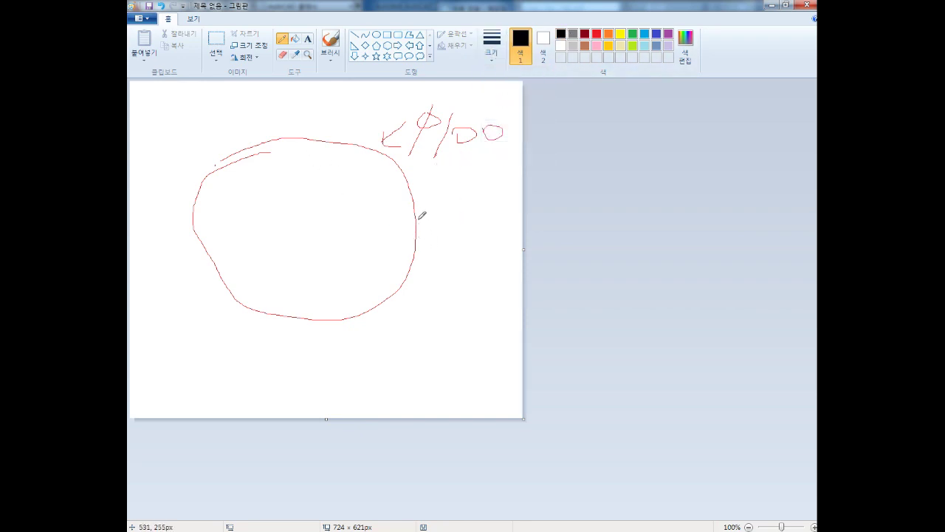
Draw small circles at the red circle's right edge and top, an angle mark, a number, and an arrow with a note.
mouse_move(418, 219)
mouse_down()
mouse_move(408, 238)
mouse_move(426, 218)
mouse_move(416, 216)
mouse_move(496, 233)
mouse_move(480, 245)
mouse_move(511, 223)
mouse_move(513, 250)
mouse_up()
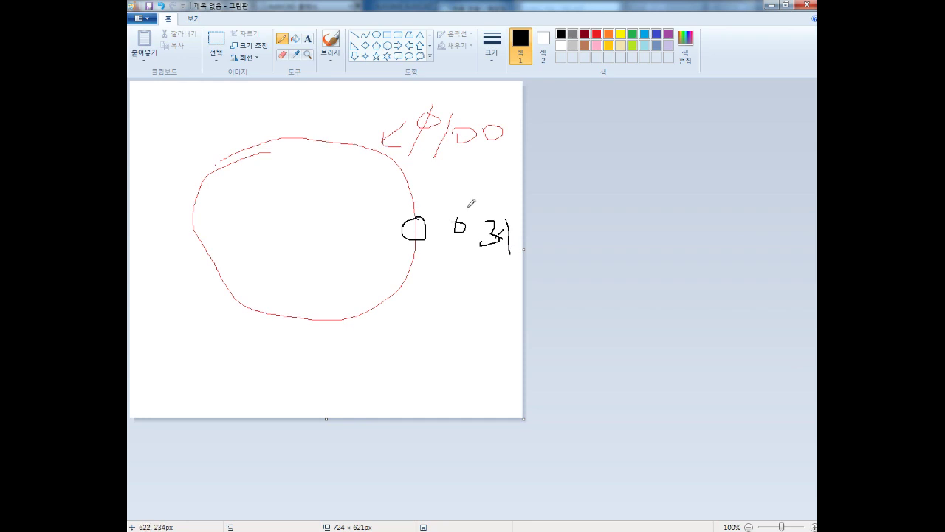
mouse_move(301, 94)
mouse_down()
mouse_move(309, 128)
mouse_move(357, 99)
mouse_up()
mouse_move(294, 166)
mouse_down()
mouse_move(306, 207)
mouse_move(325, 184)
mouse_up()
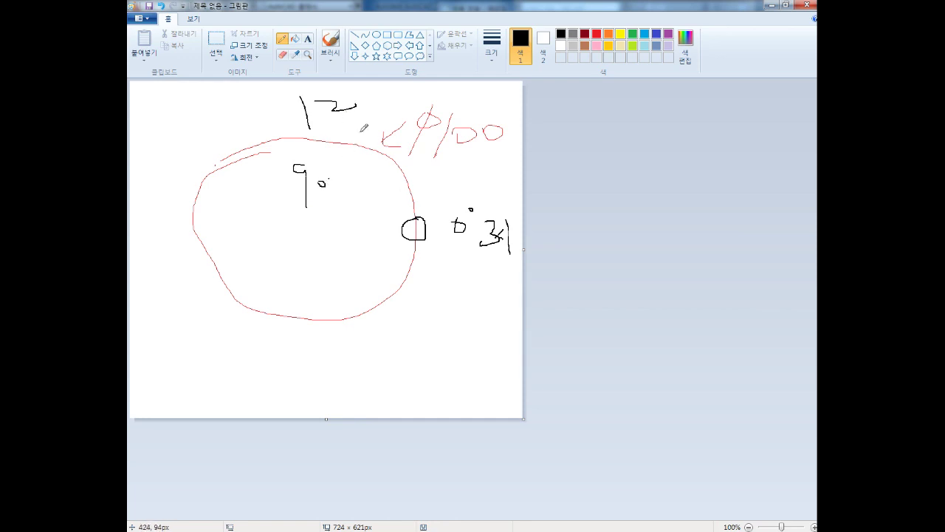
mouse_move(313, 123)
mouse_down()
mouse_move(303, 149)
mouse_move(313, 124)
mouse_up()
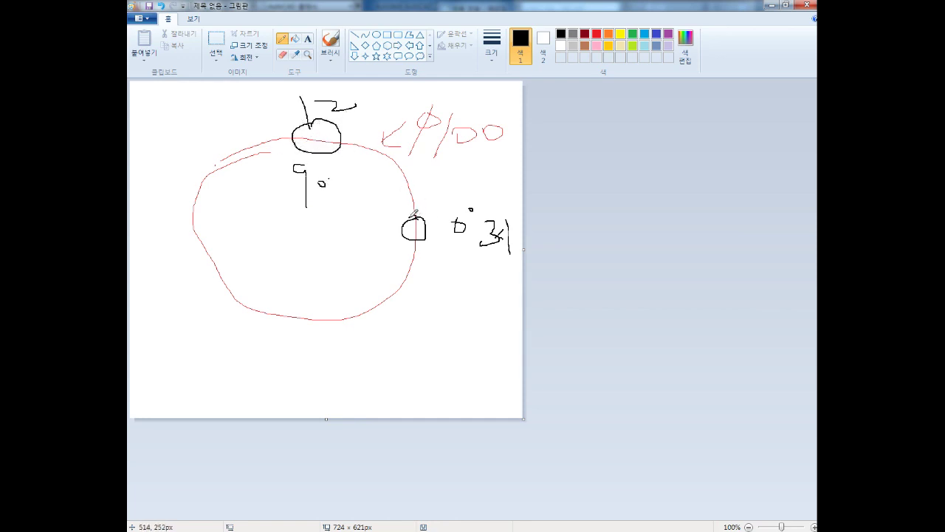
mouse_move(412, 215)
mouse_down()
mouse_move(437, 294)
mouse_move(447, 283)
mouse_up()
mouse_move(434, 315)
mouse_down()
mouse_move(445, 319)
mouse_move(407, 374)
mouse_up()
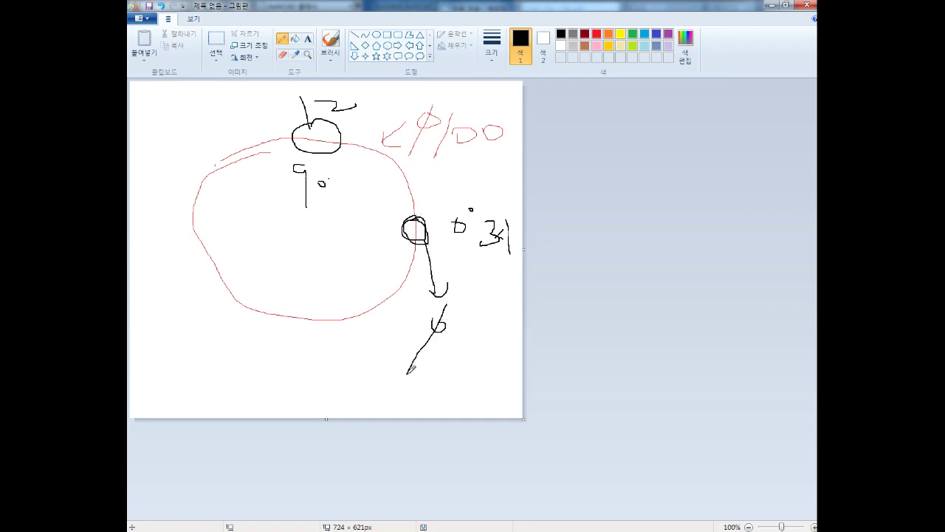
drag(466, 309, 448, 364)
drag(472, 328, 468, 339)
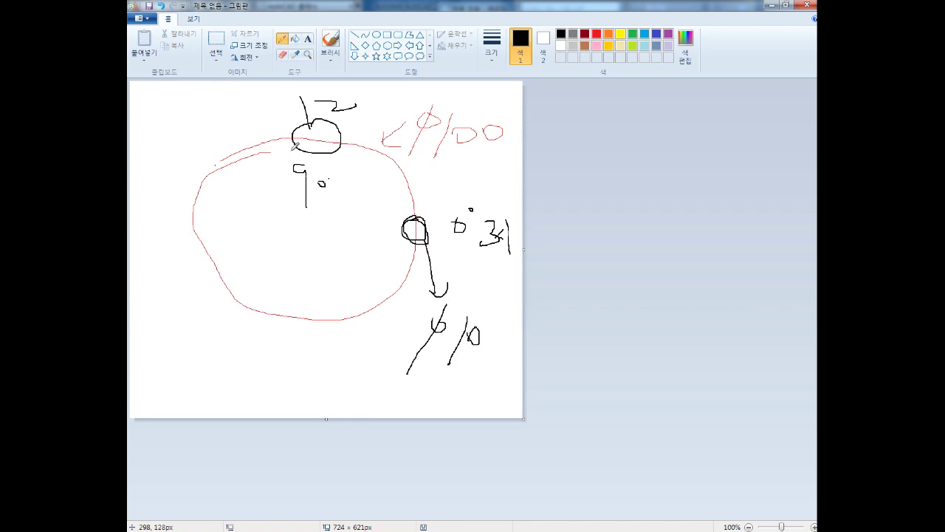
Add curves to the small circles, a lower-left arrow with a number, and notes on the left.
drag(264, 186, 314, 161)
drag(338, 252, 408, 226)
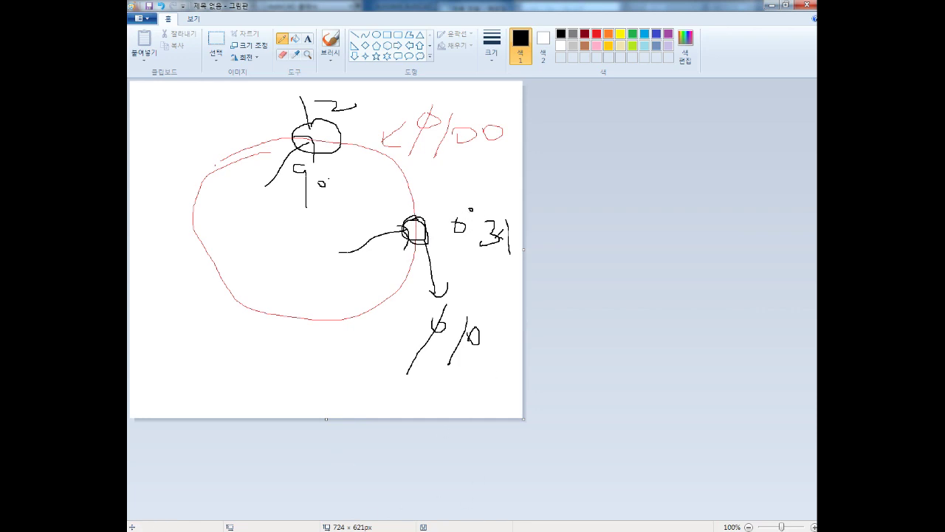
drag(198, 306, 214, 297)
drag(208, 288, 217, 303)
drag(199, 339, 215, 361)
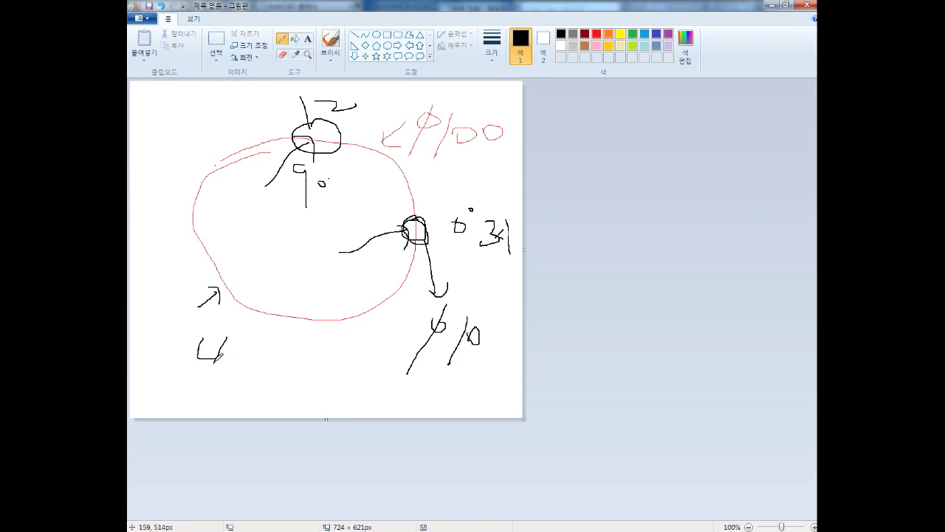
mouse_move(175, 232)
mouse_down()
mouse_move(180, 278)
mouse_move(180, 251)
mouse_move(263, 256)
mouse_up()
drag(252, 220, 266, 270)
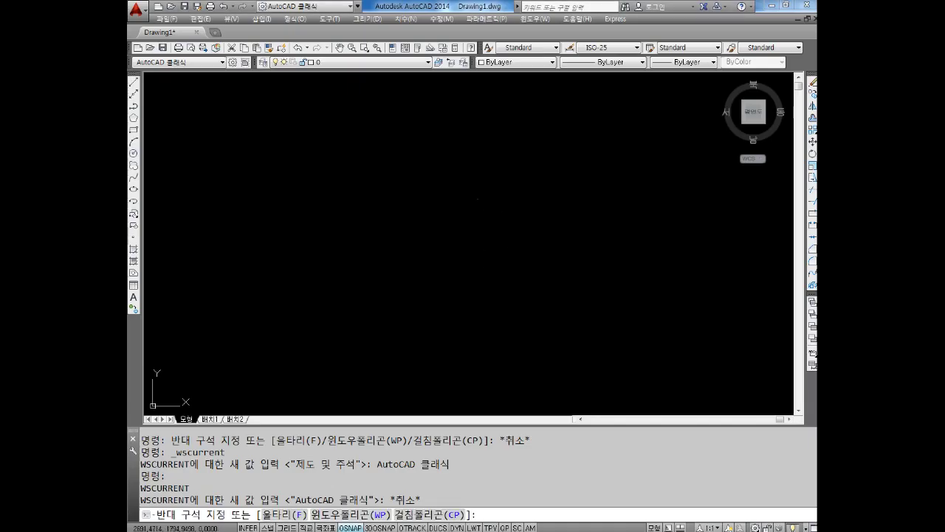
Draw a circle of diameter 100 with the C command.
key(Escape)
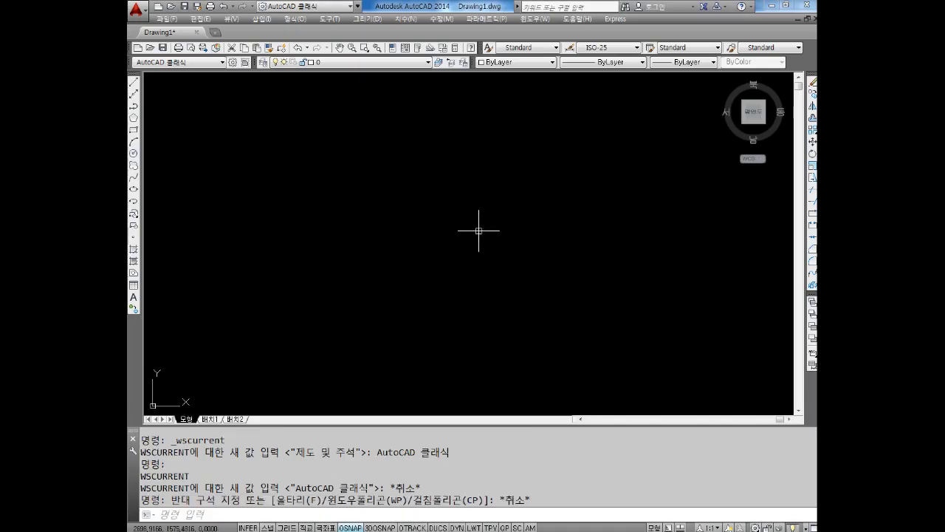
key(Escape)
key(Escape)
key(Escape)
text(c)
key(Return)
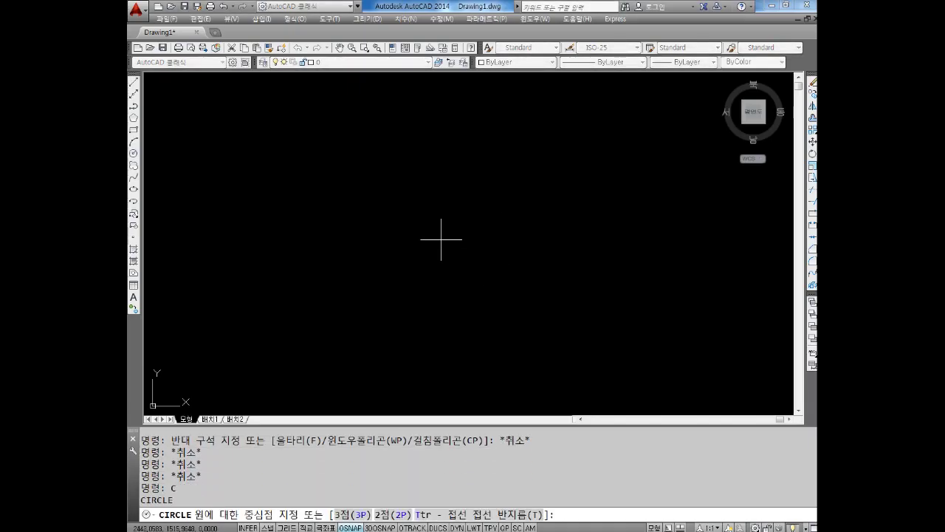
click(442, 238)
text(d)
key(Return)
text(100)
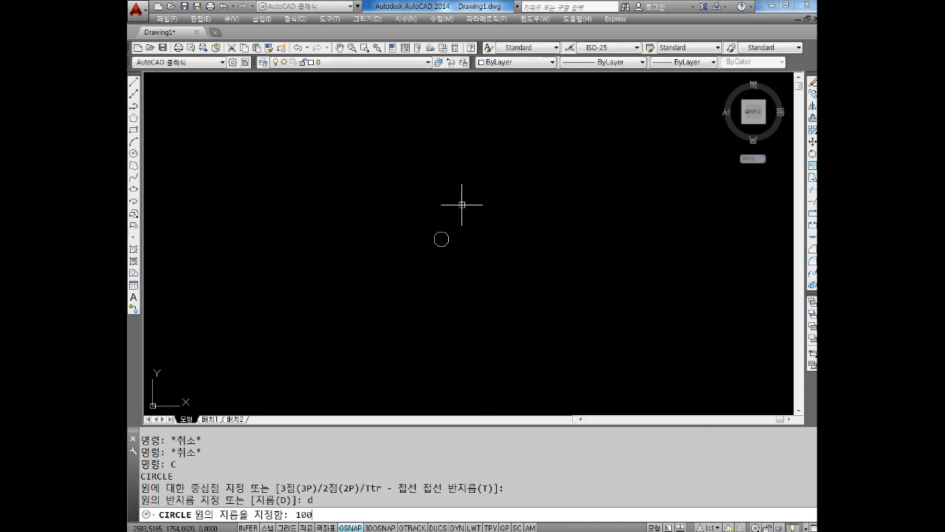
key(Return)
key(Escape)
key(Escape)
Make the Ø100 circle red.
scroll(453, 236, up, 2)
scroll(463, 231, up, 2)
scroll(462, 231, up, 3)
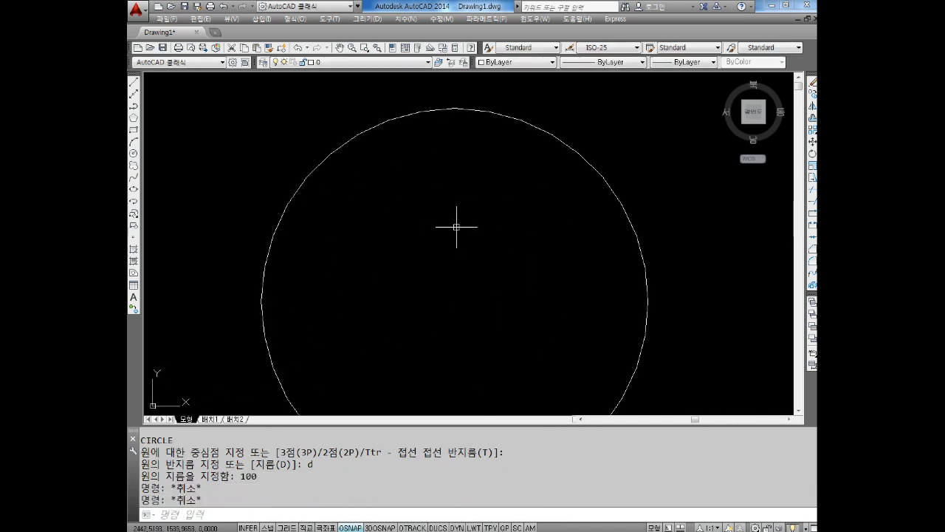
scroll(458, 224, down, 2)
scroll(477, 212, up, 2)
click(599, 200)
click(482, 84)
click(502, 62)
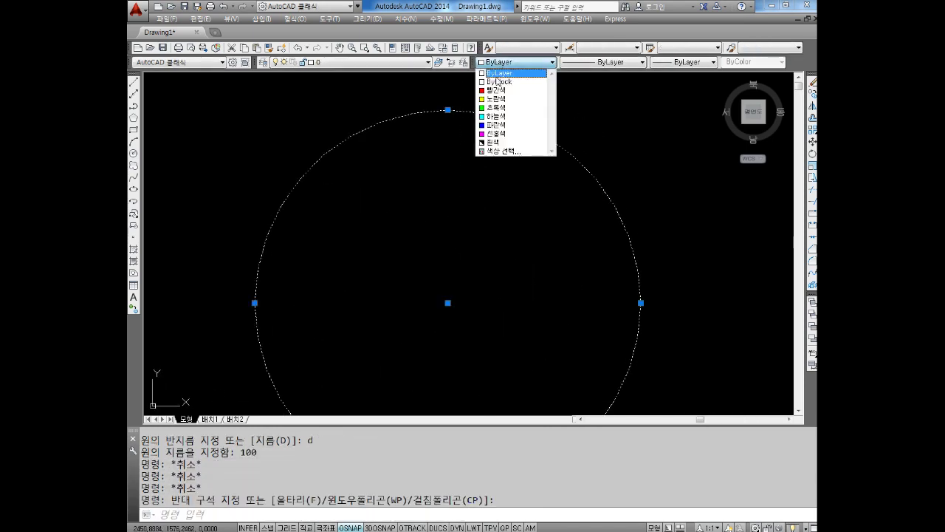
click(509, 88)
key(Escape)
Load the CENTER linetype through the Linetype Manager.
click(605, 62)
click(605, 98)
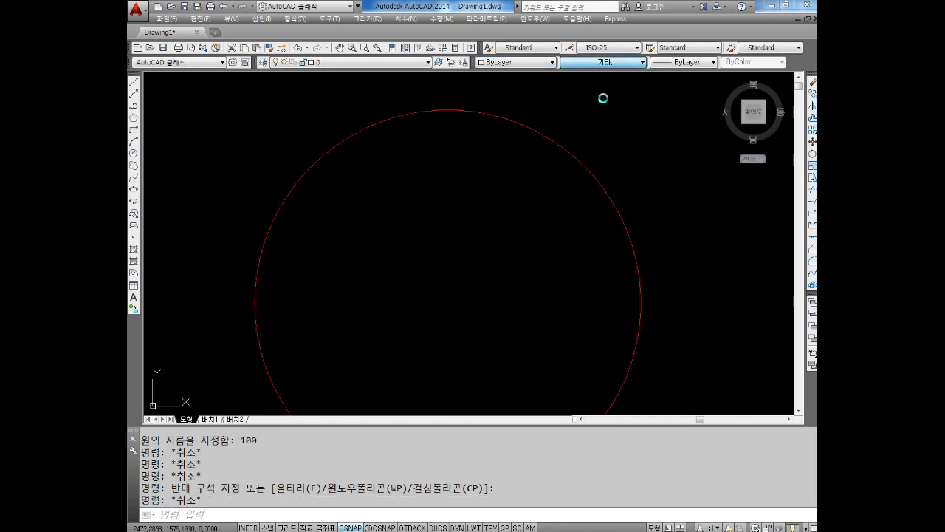
click(516, 104)
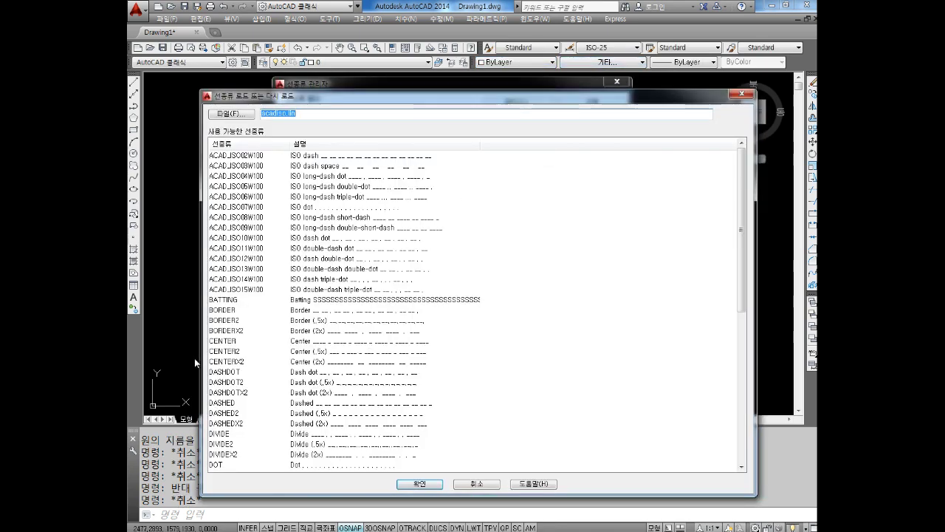
click(223, 342)
click(419, 483)
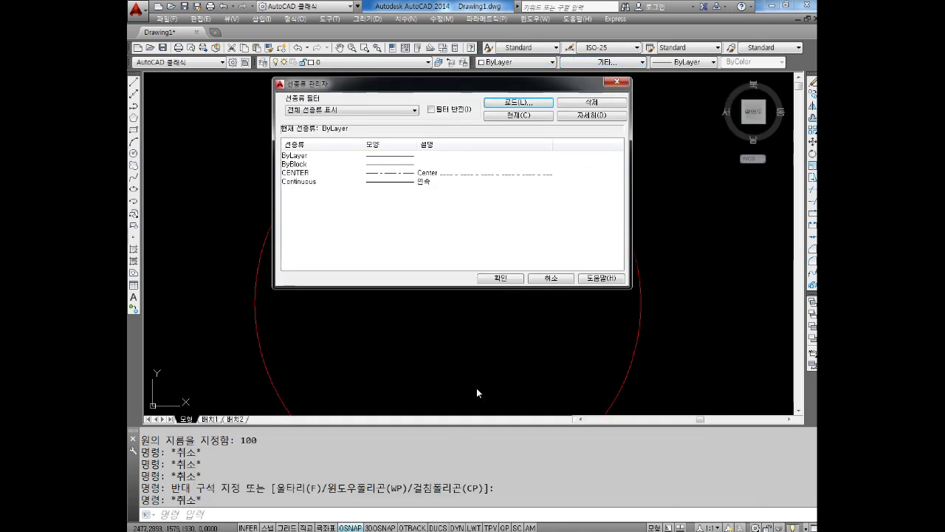
click(500, 277)
Apply the CENTER linetype to the red circle.
click(639, 193)
click(599, 167)
click(593, 65)
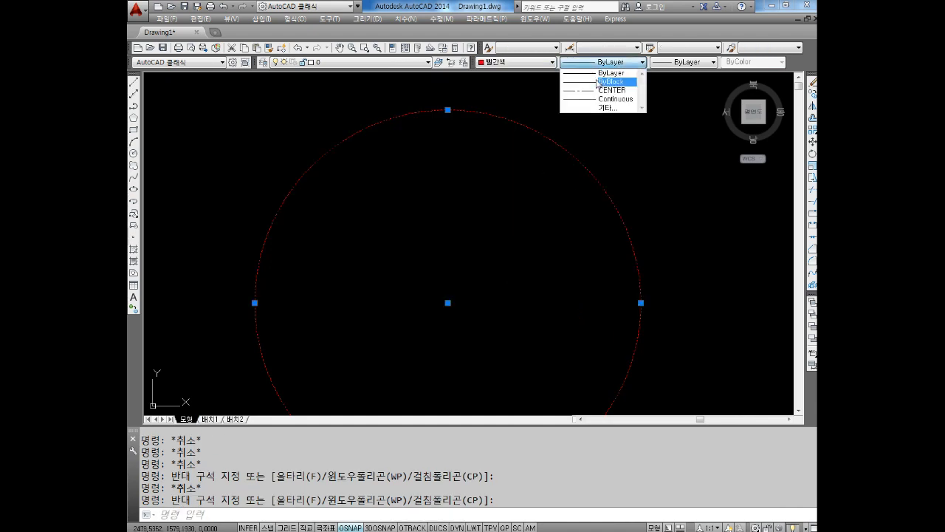
click(601, 90)
key(Escape)
key(Escape)
scroll(490, 128, down, 2)
Set the linetype scale (LTS) to 0.3 for finer dashes.
text(lts)
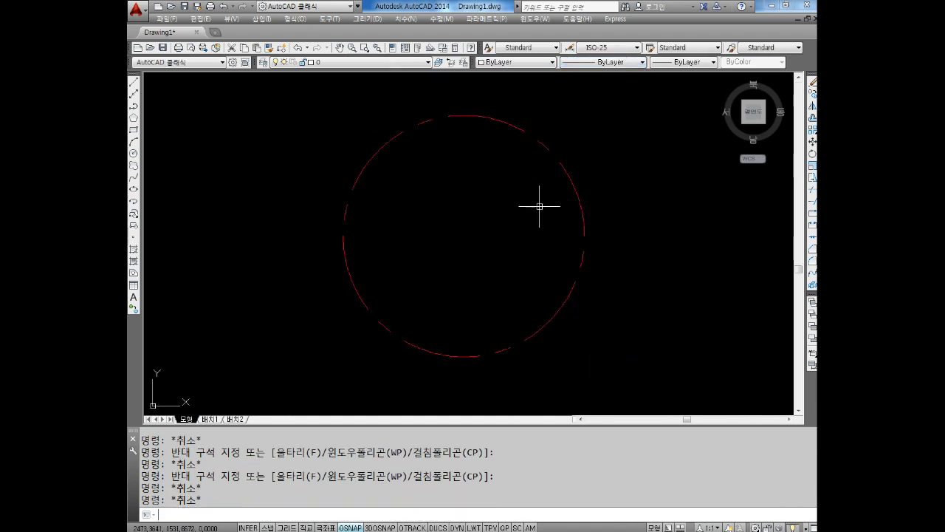
key(Return)
text(0)
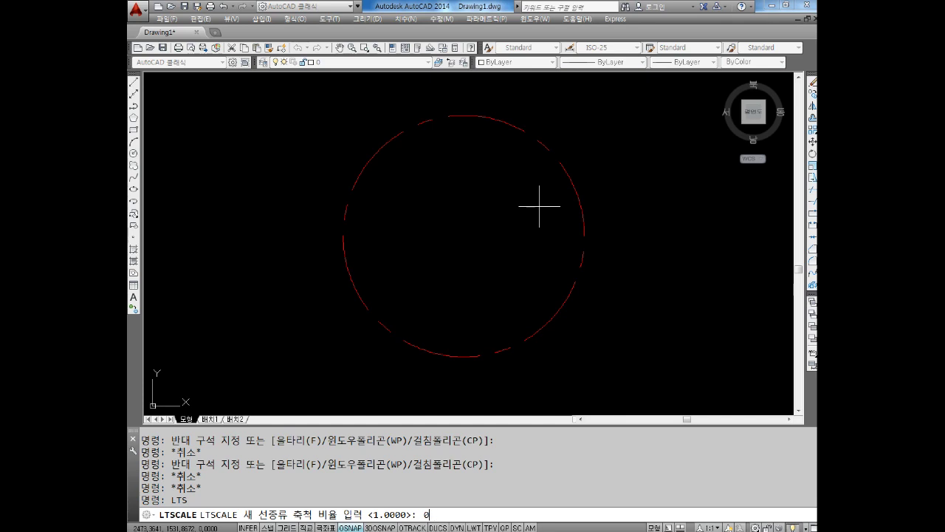
key(Return)
key(Escape)
key(Escape)
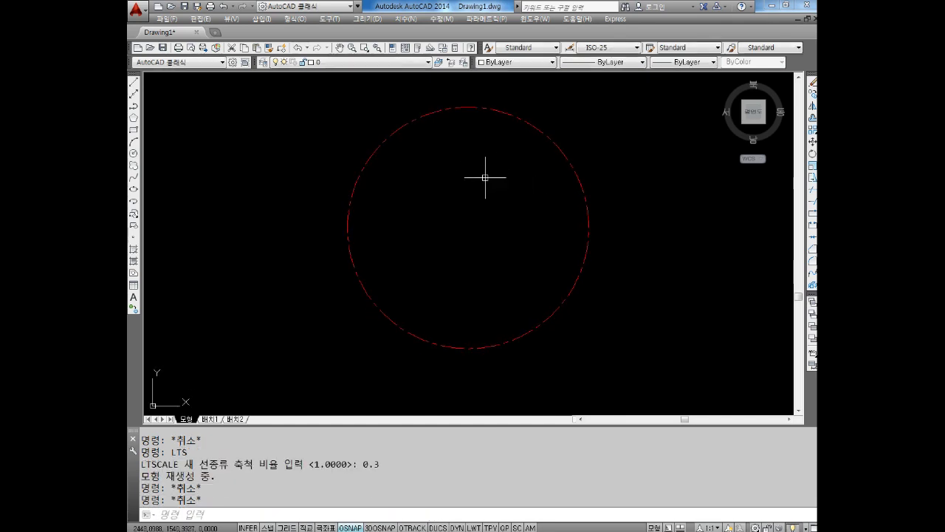
Draw a diameter-10 circle centred on the big circle's top quadrant.
key(Escape)
key(Escape)
text(c)
key(Return)
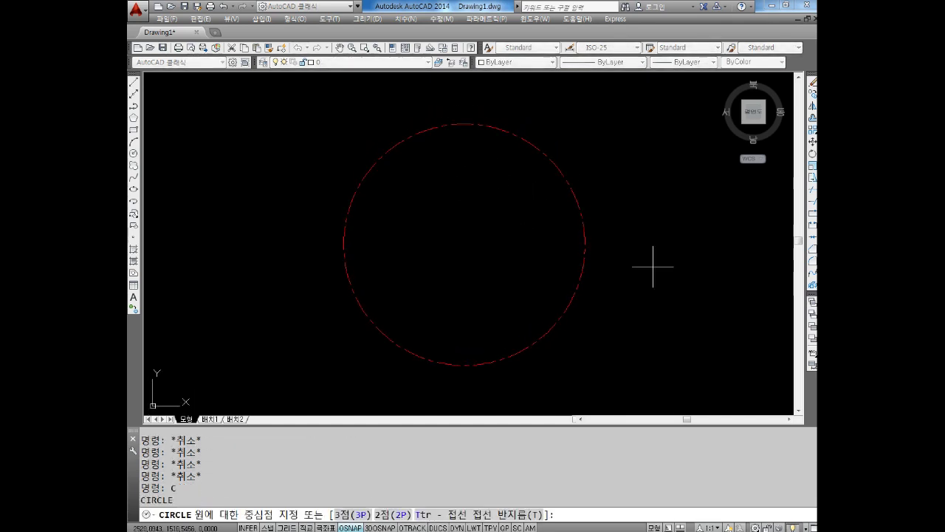
middle_drag(399, 137, 403, 151)
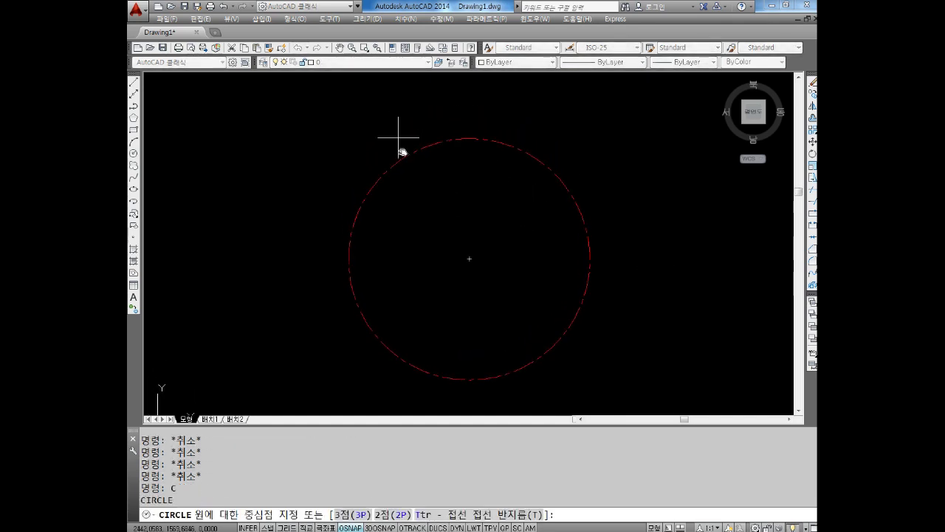
click(476, 136)
text(d)
key(Return)
text(10)
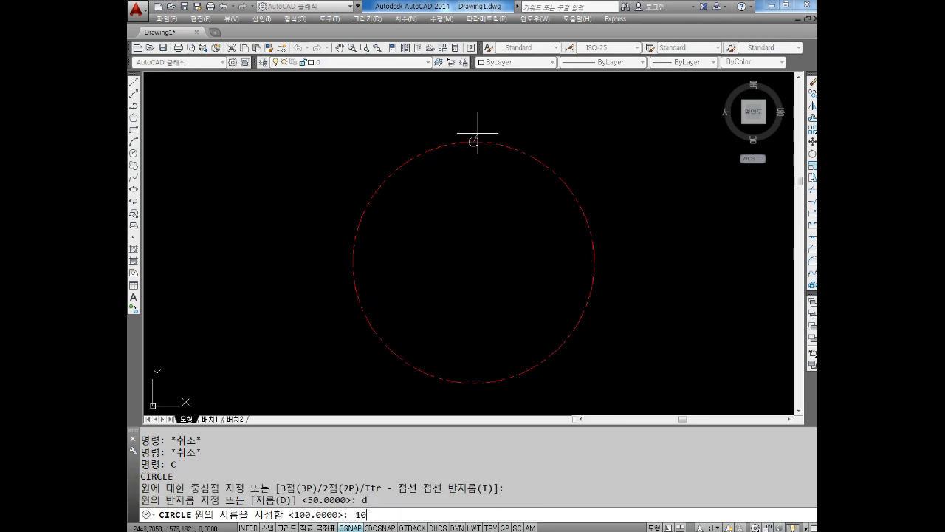
key(Return)
key(Escape)
key(Escape)
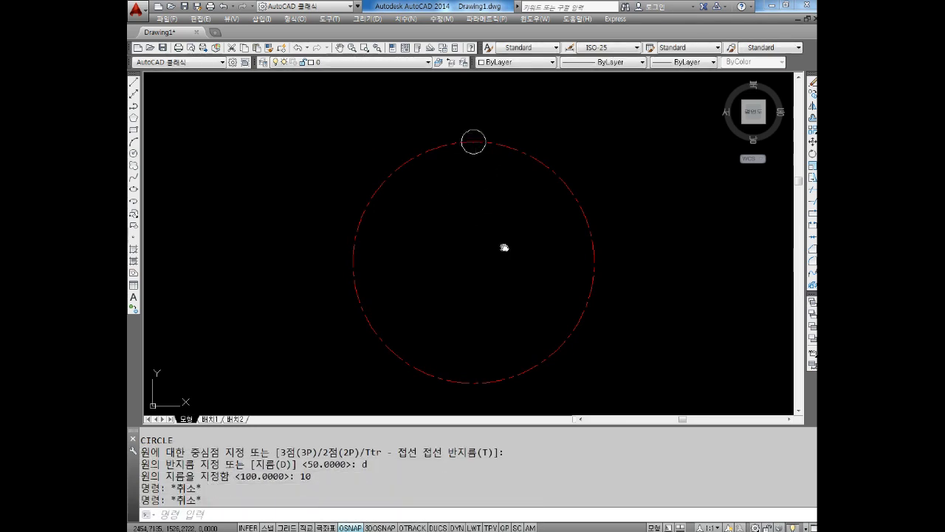
Select only the small Ø10 circle and make it green.
mouse_move(492, 214)
middle_down()
mouse_move(452, 199)
mouse_move(471, 229)
middle_up()
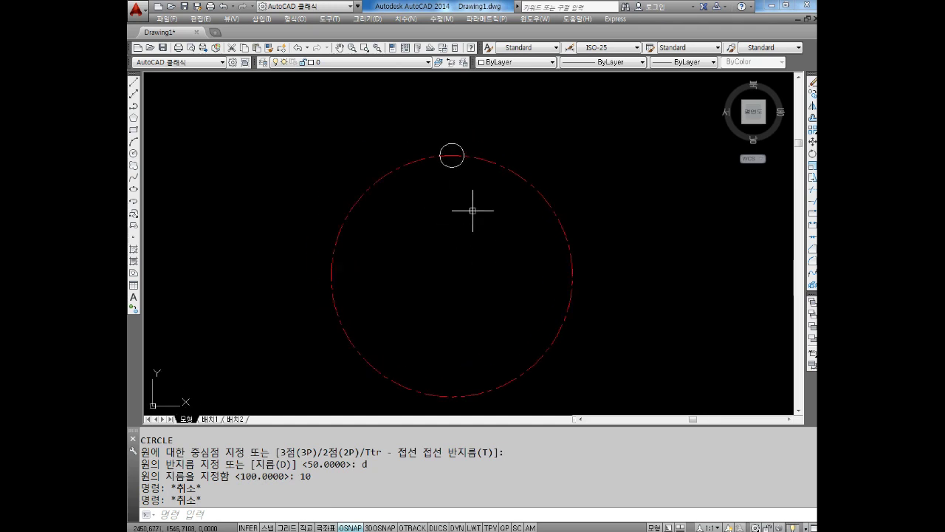
click(565, 116)
click(420, 181)
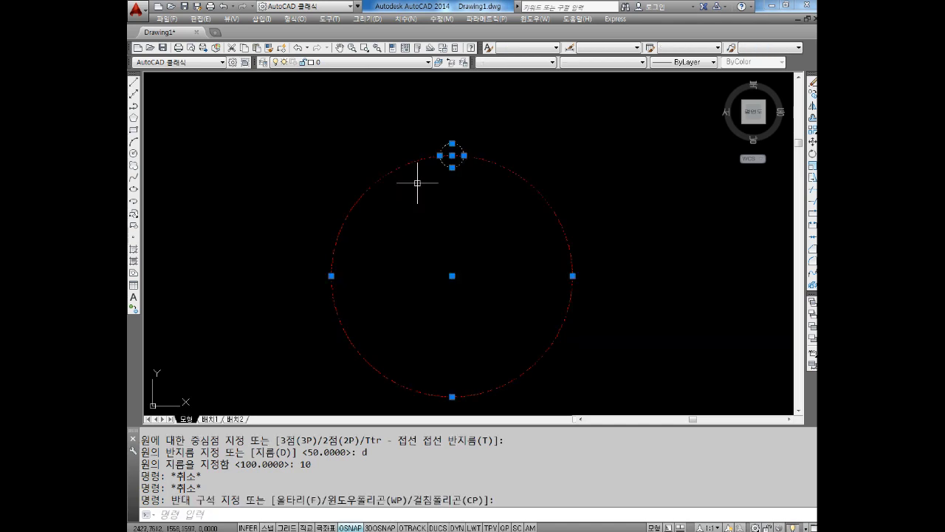
click(520, 63)
key(Escape)
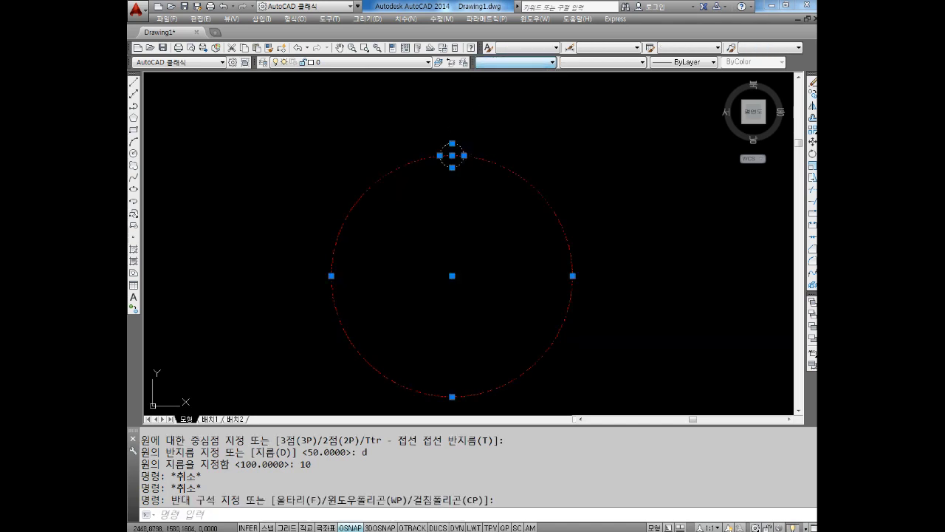
key(Escape)
click(463, 135)
click(440, 164)
click(517, 62)
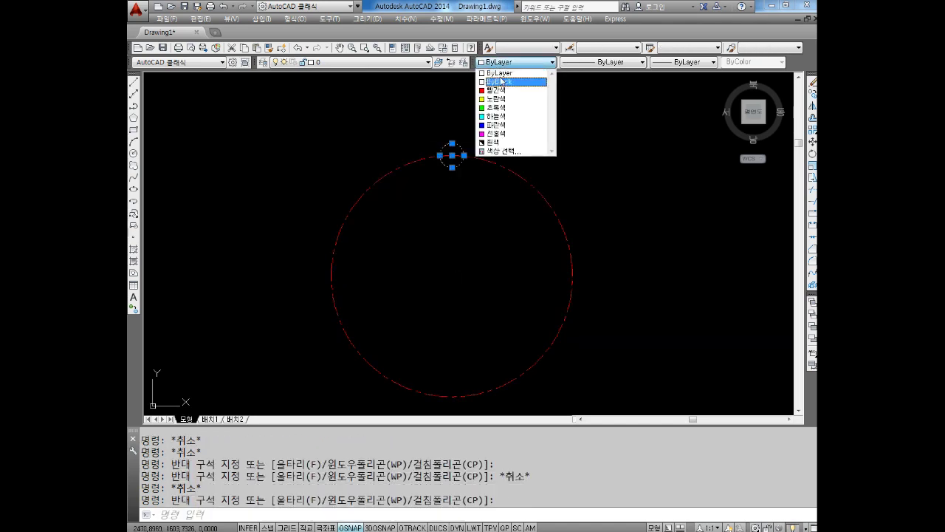
click(491, 108)
key(Escape)
Add the line 'ar 엔터' to the Notepad notes, then return to the drawing.
key(Escape)
key(Escape)
middle_drag(597, 272, 576, 244)
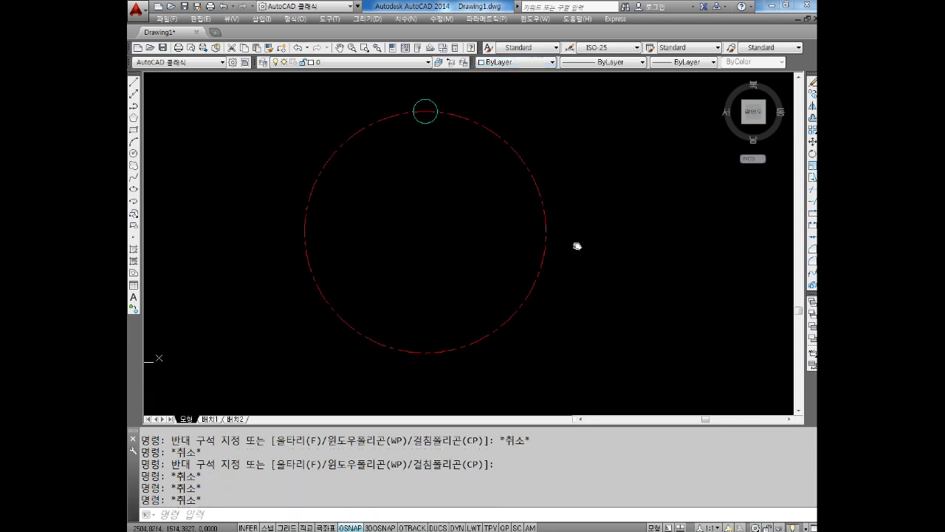
key(Escape)
scroll(447, 169, up, 2)
scroll(460, 182, up, 1)
scroll(449, 196, down, 3)
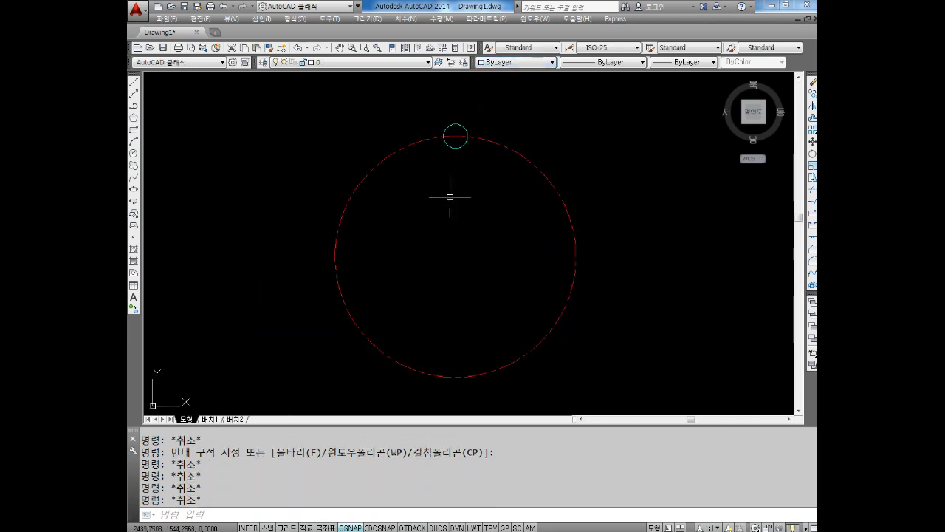
key(Escape)
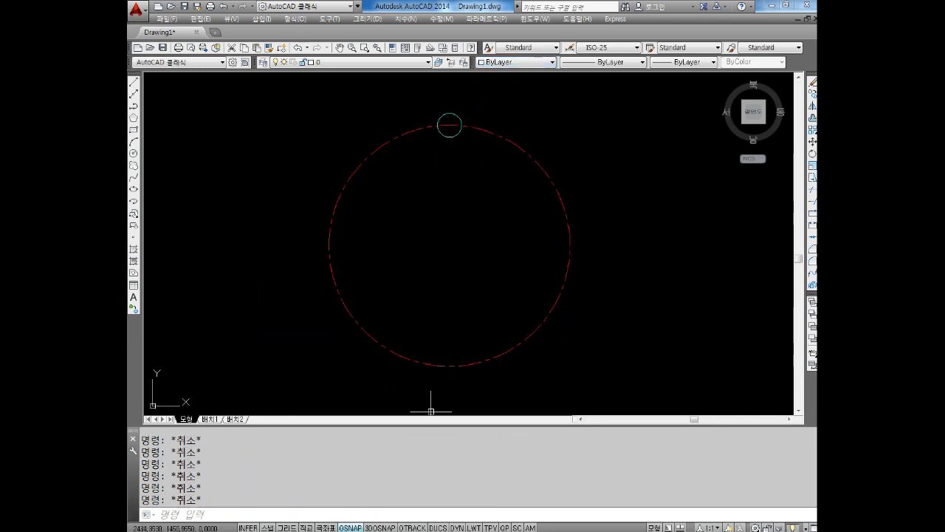
key(alt+Tab)
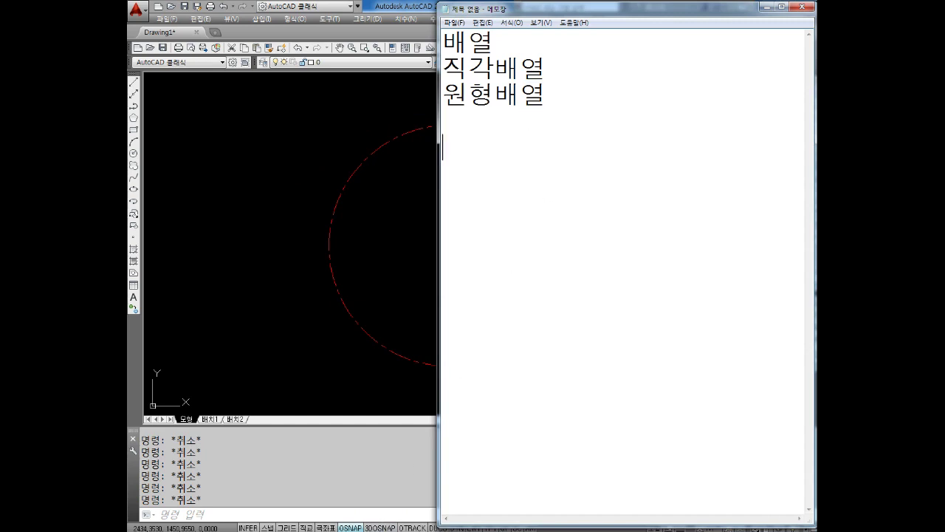
text(aㄱ)
key(BackSpace)
text(r 엔터)
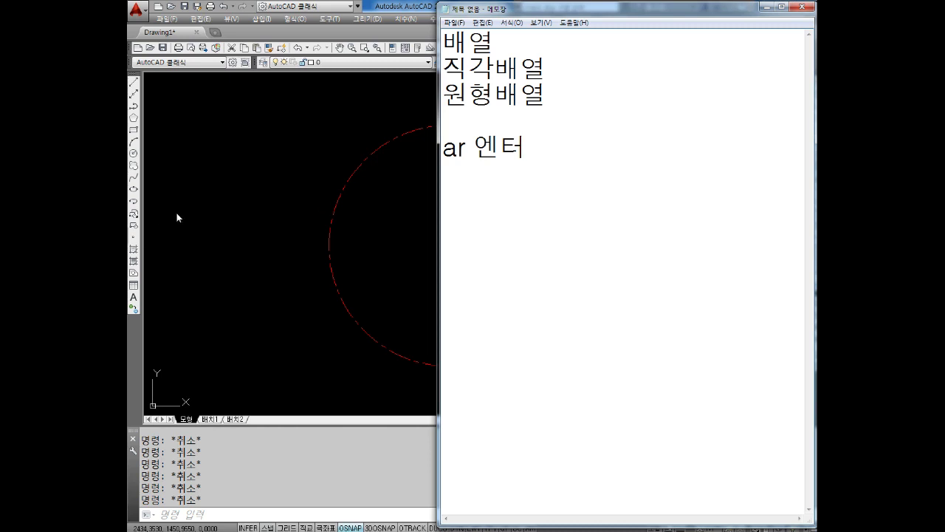
click(211, 256)
Start the ARRAY command with AR.
key(BackSpace)
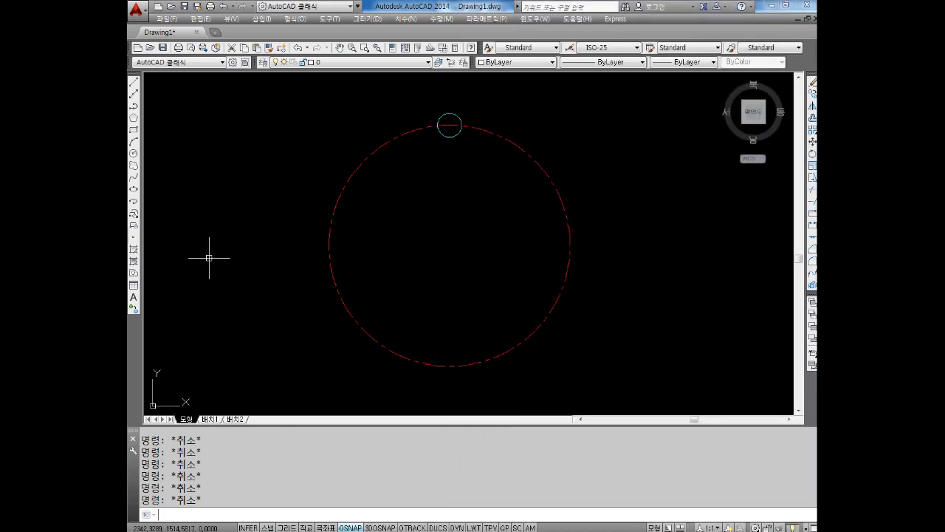
click(478, 514)
text(ar)
key(Return)
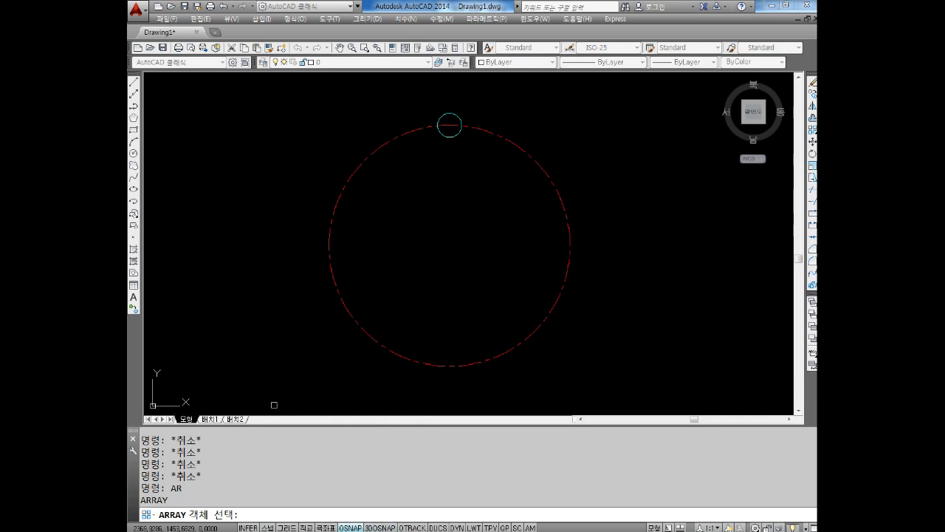
Write the note '도형선택 (직경10선택)' on a new Notepad line.
key(alt+Tab)
key(Return)
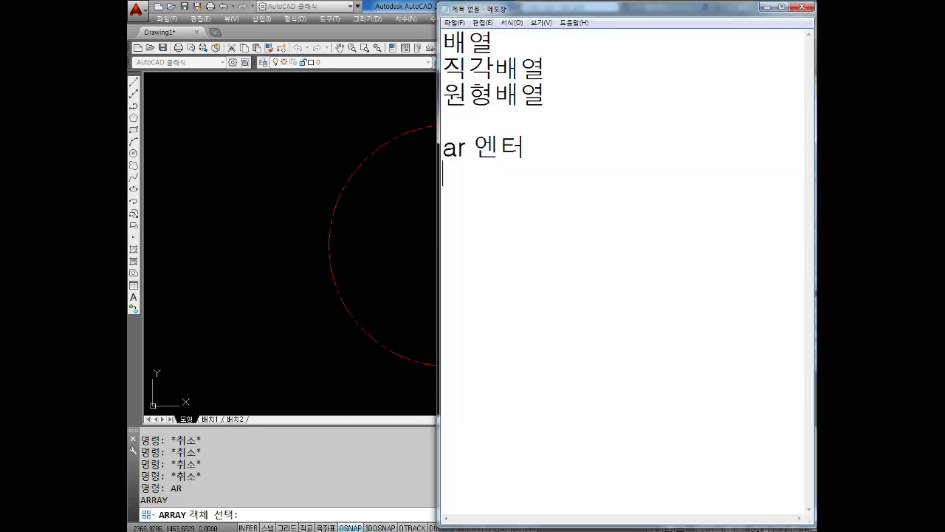
text(eh)
key(BackSpace)
key(BackSpace)
text(도ㅜ)
key(BackSpace)
text(형)
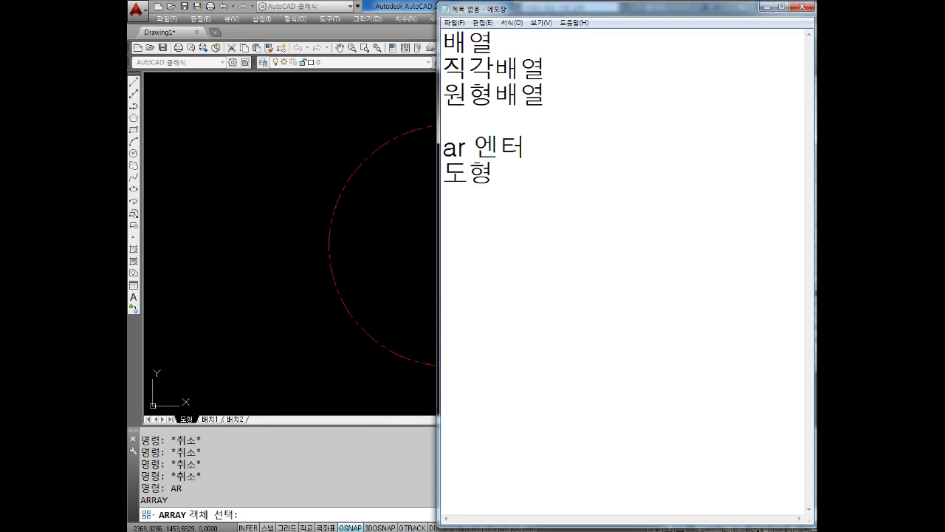
text(센터)
key(BackSpace)
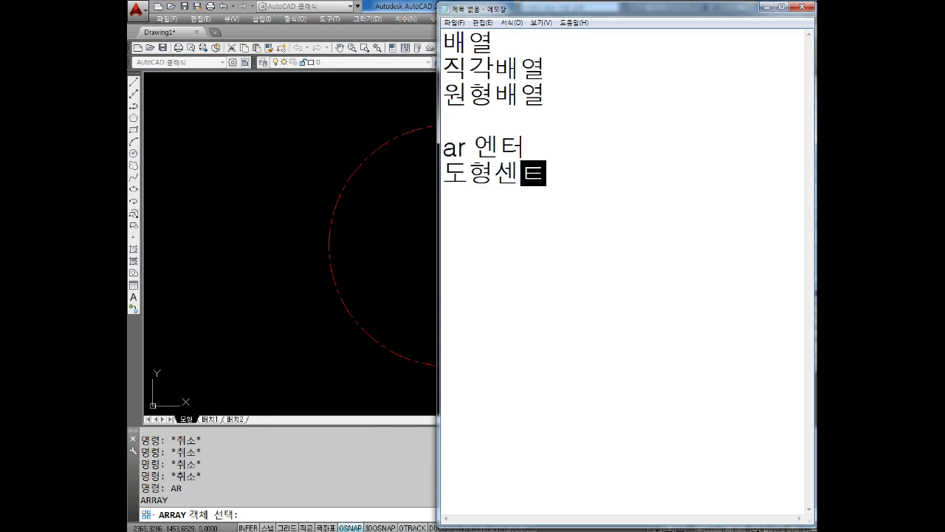
key(BackSpace)
key(BackSpace)
text(서선)
text(택)
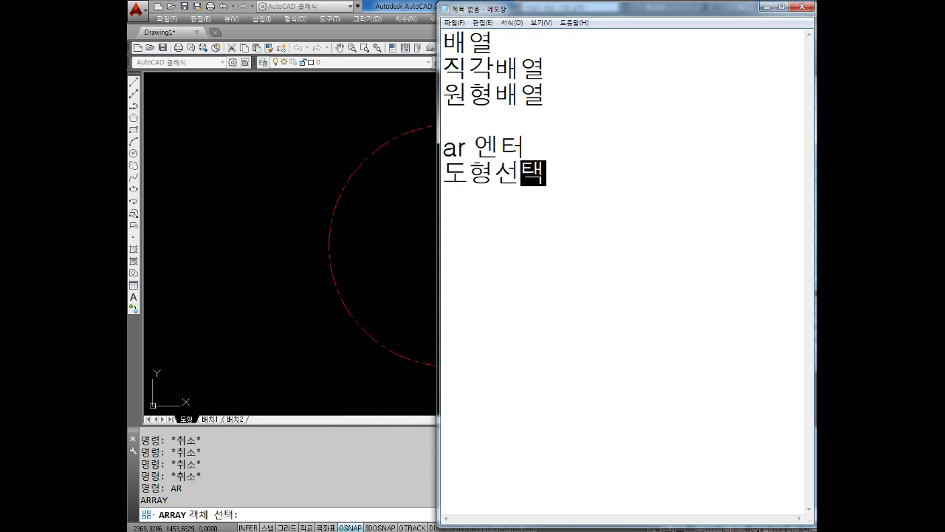
text( (직)
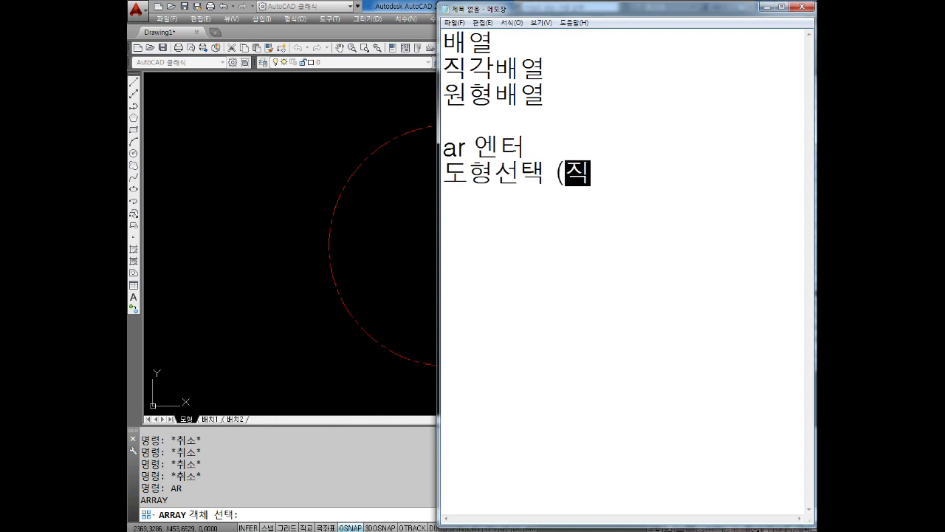
text(경10선)
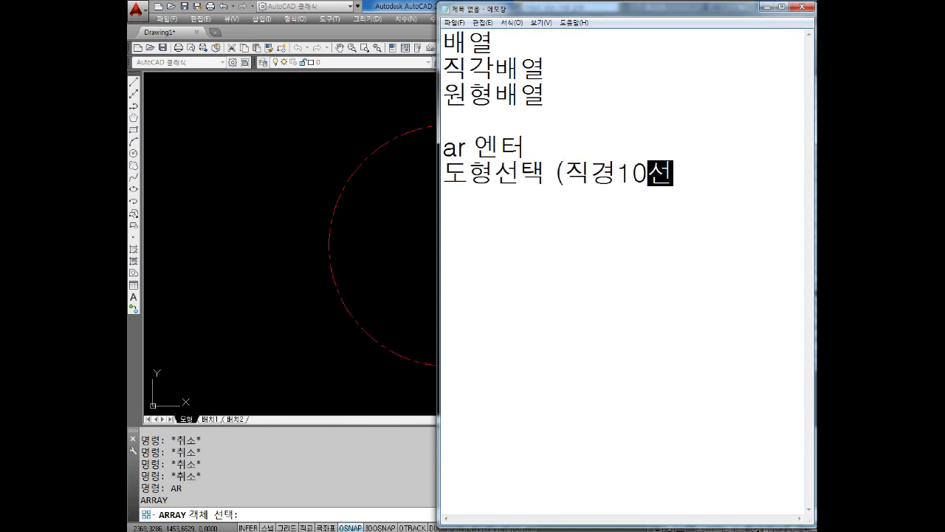
text(택))
key(Return)
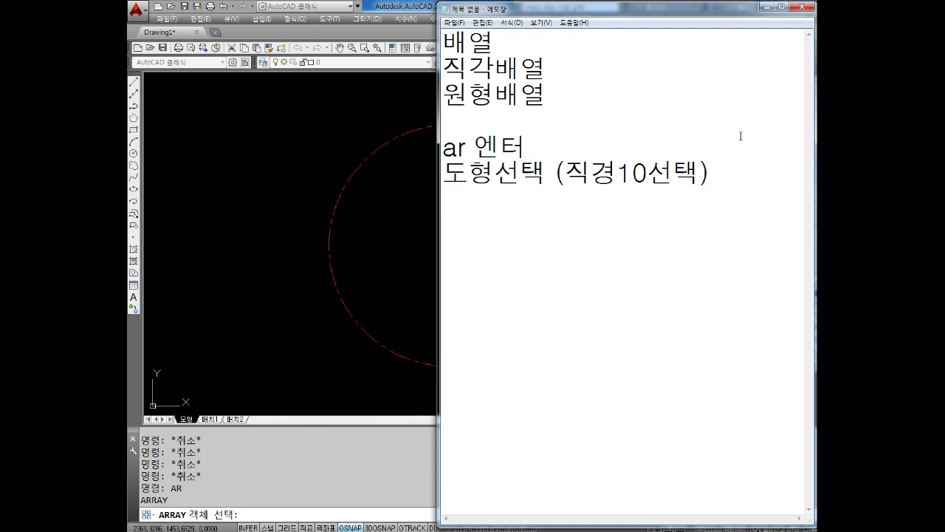
click(344, 248)
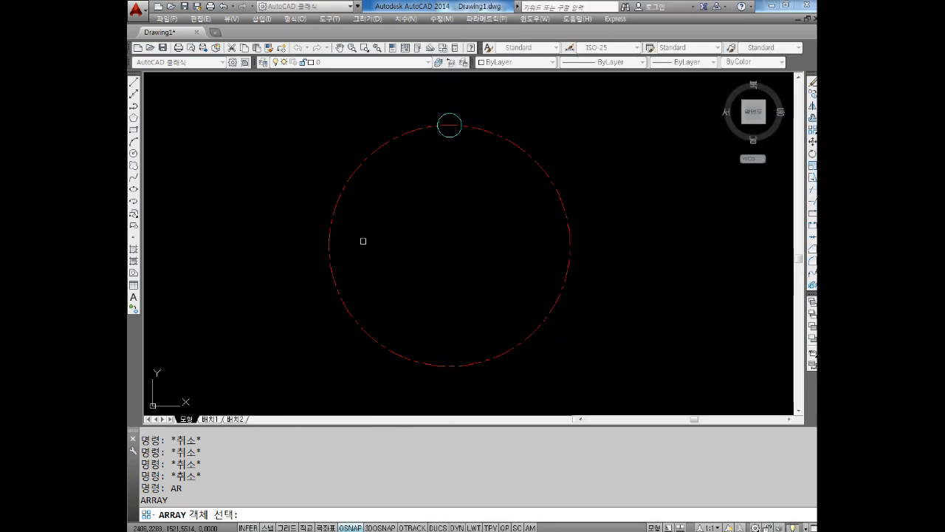
Select the Ø10 circle for the array, noting '엔터', and confirm the selection.
click(435, 115)
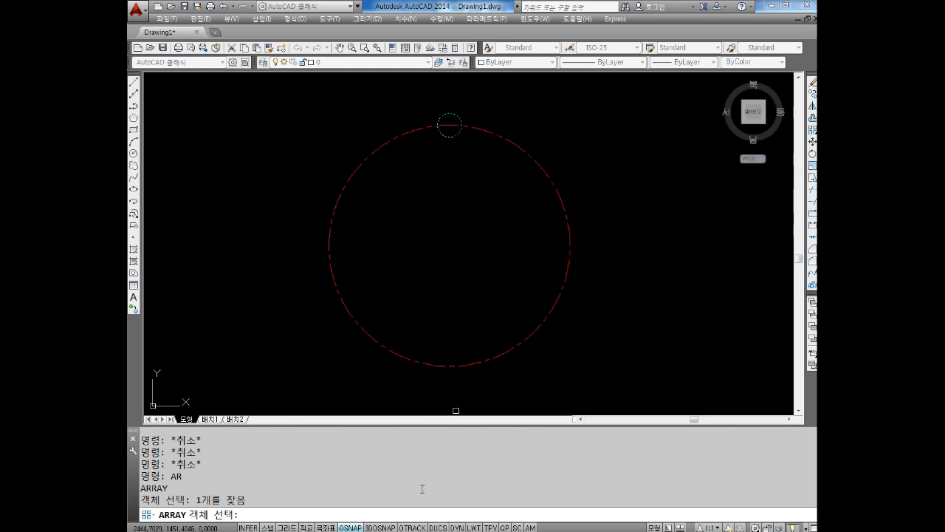
key(alt+Tab)
click(736, 183)
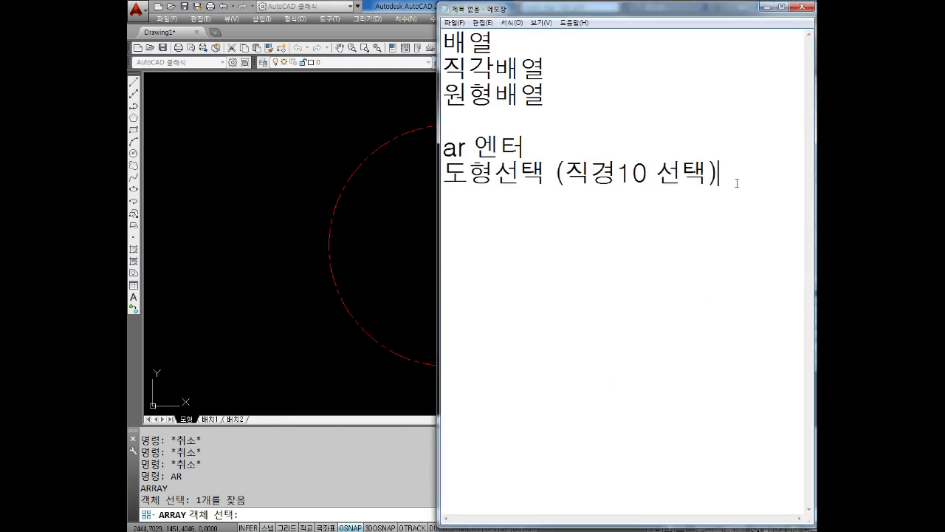
text(dp)
key(BackSpace)
key(BackSpace)
text(엔터)
key(Return)
click(302, 223)
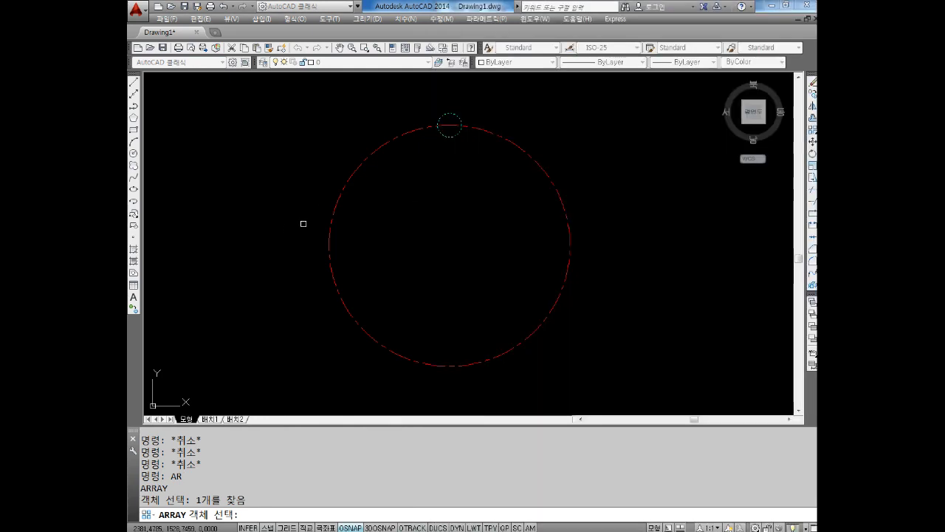
key(Return)
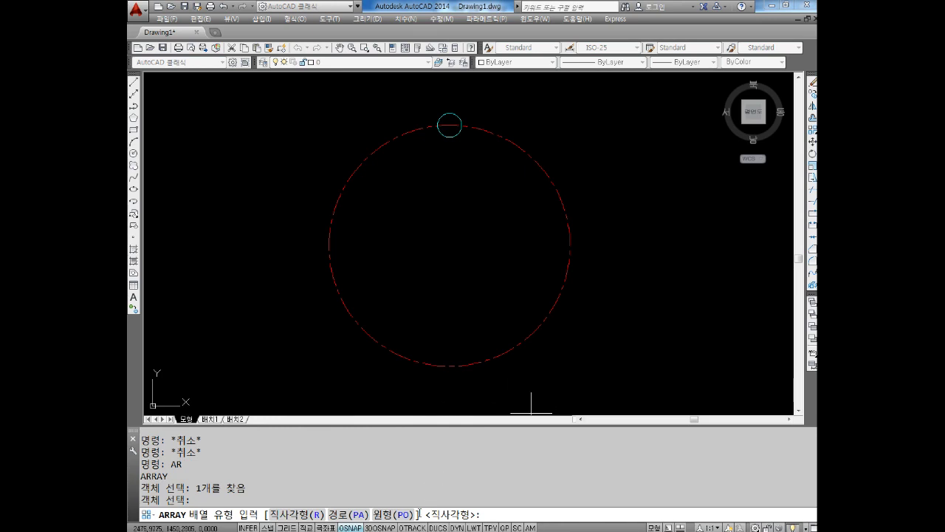
Add the note 'po(원형)' after a blank line in Notepad and bring AutoCAD forward.
click(414, 480)
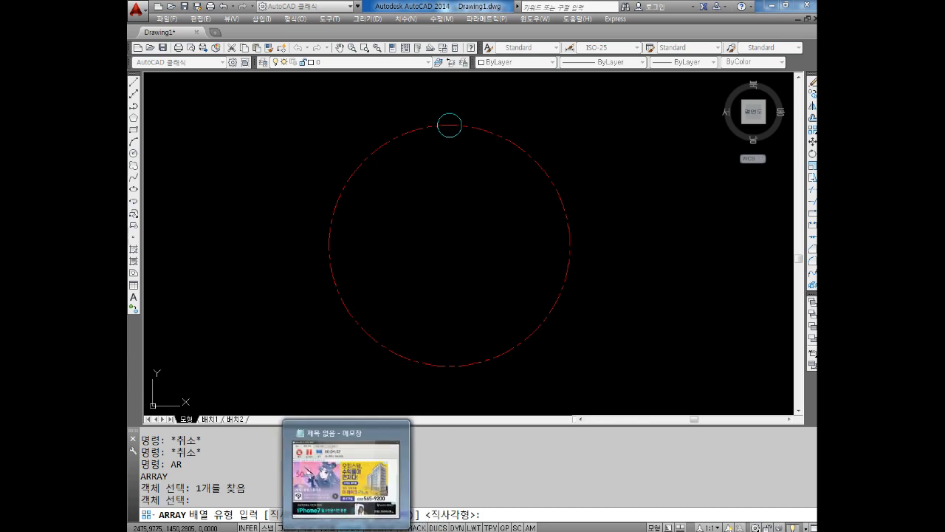
click(376, 472)
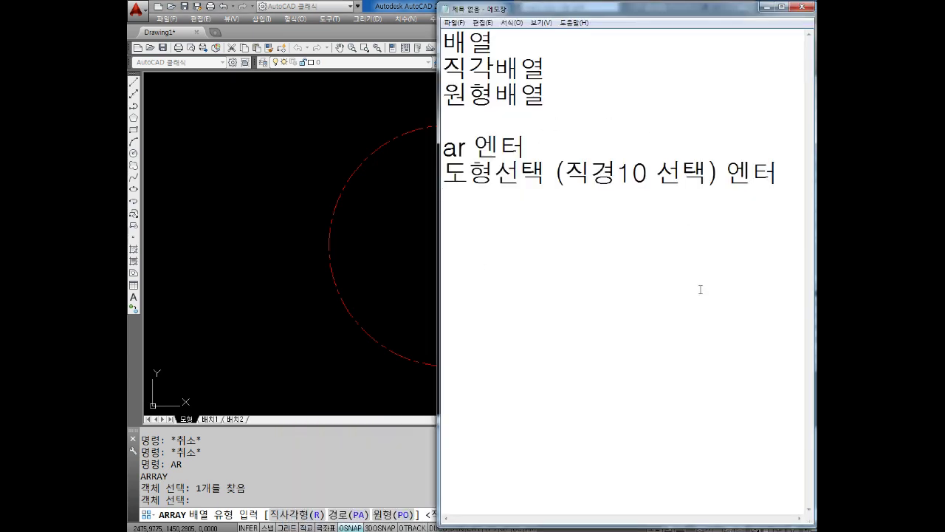
click(602, 212)
key(Return)
text(p)
text(o)
text((dnj)
key(BackSpace)
key(BackSpace)
key(BackSpace)
text(원형))
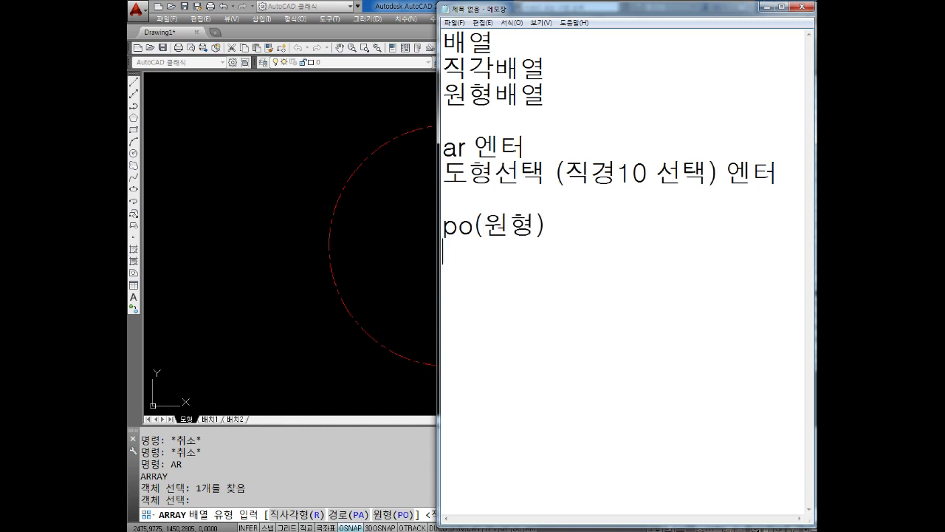
click(306, 309)
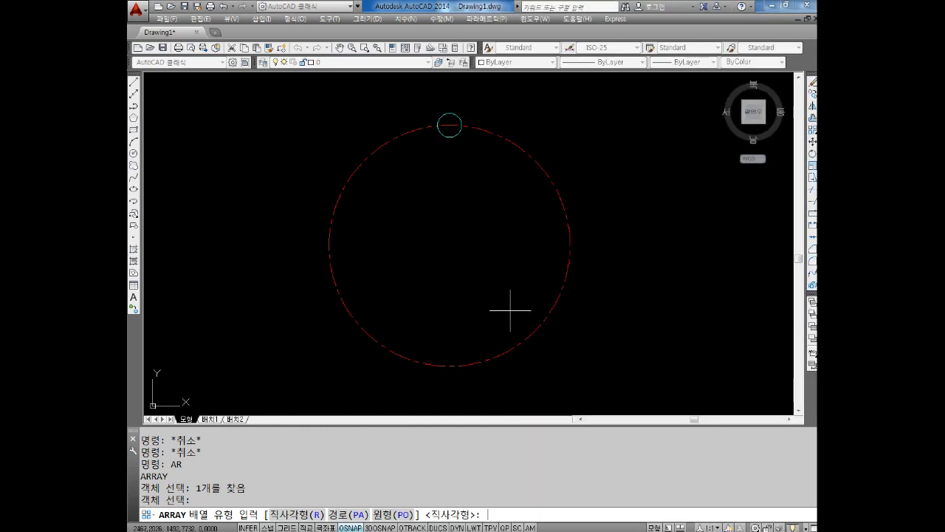
Start a polar array (po), note '중심축(저점) 클릭', and pick the red circle's centre.
text(po)
key(Return)
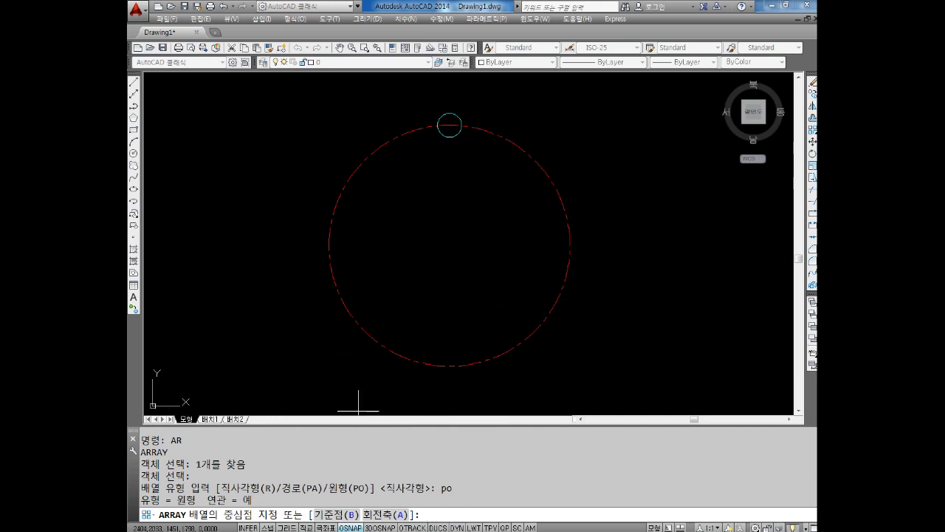
key(alt+Tab)
key(Return)
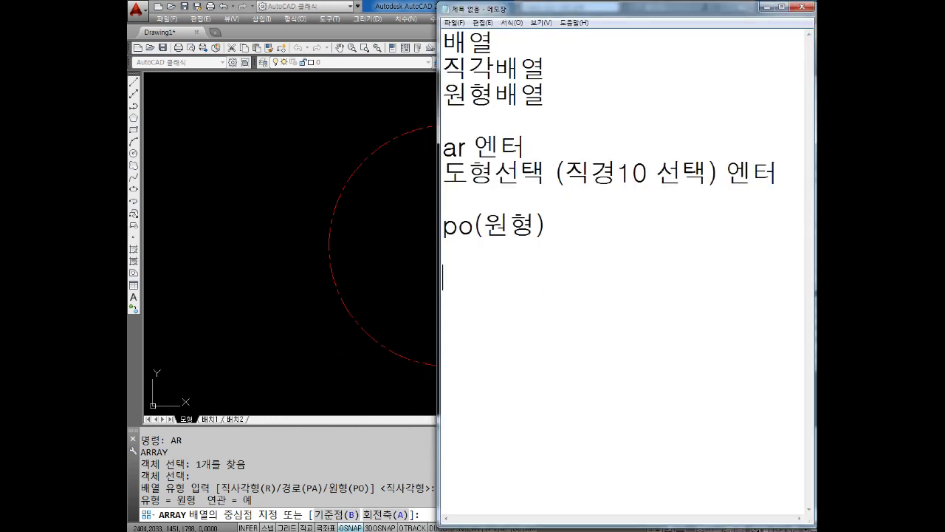
text(중심축)
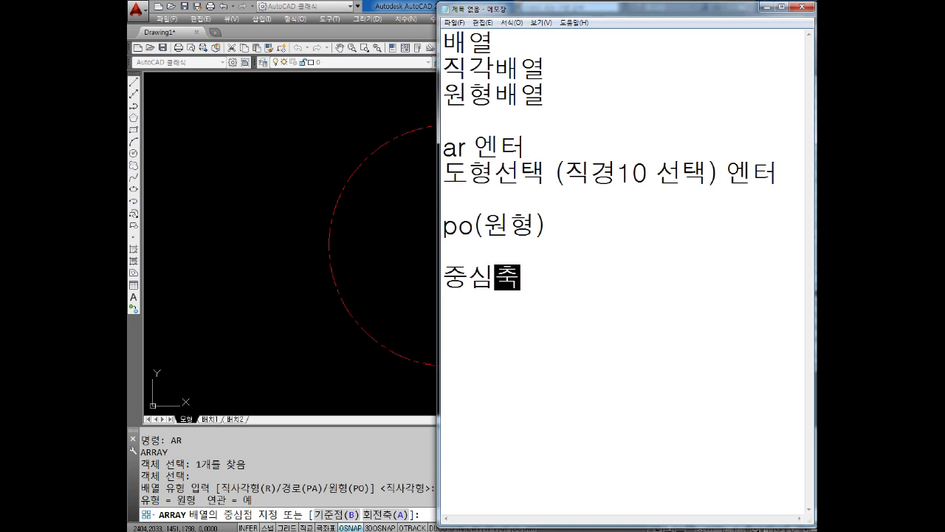
text((저점) )
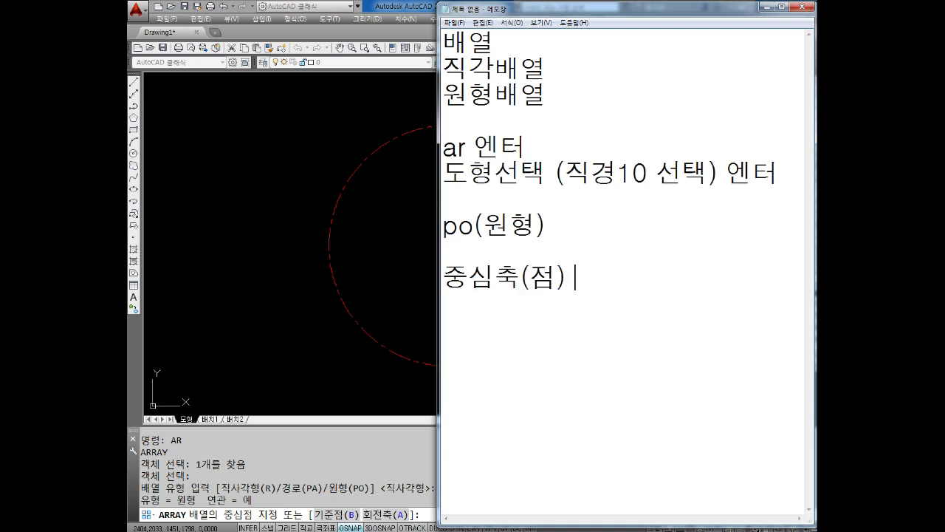
text(클릭)
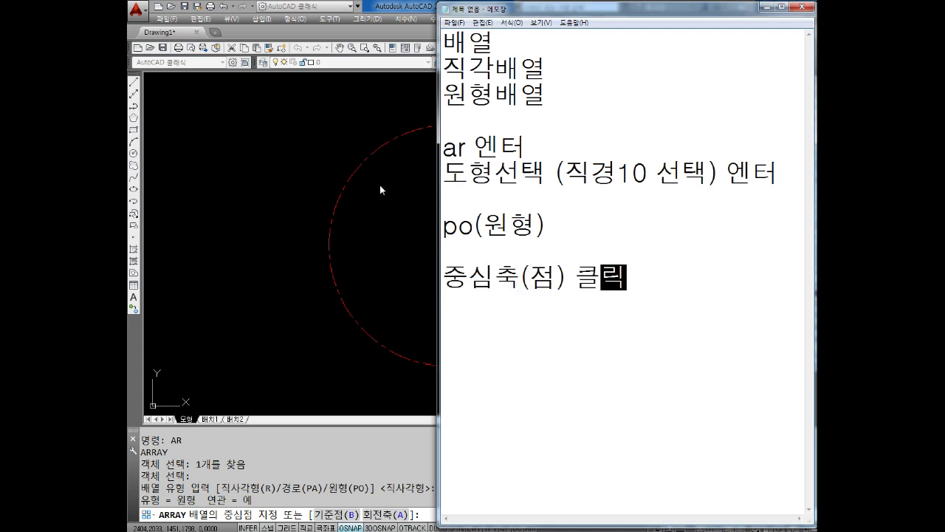
click(379, 184)
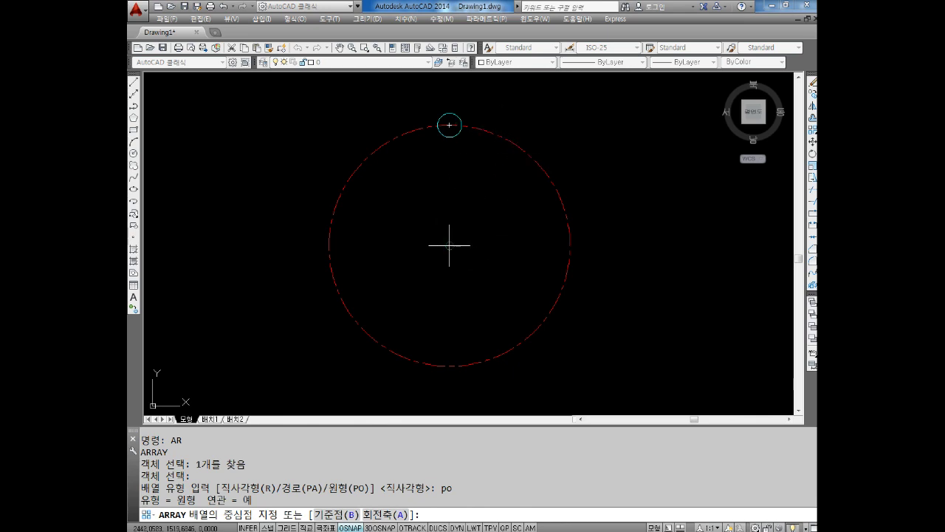
click(449, 245)
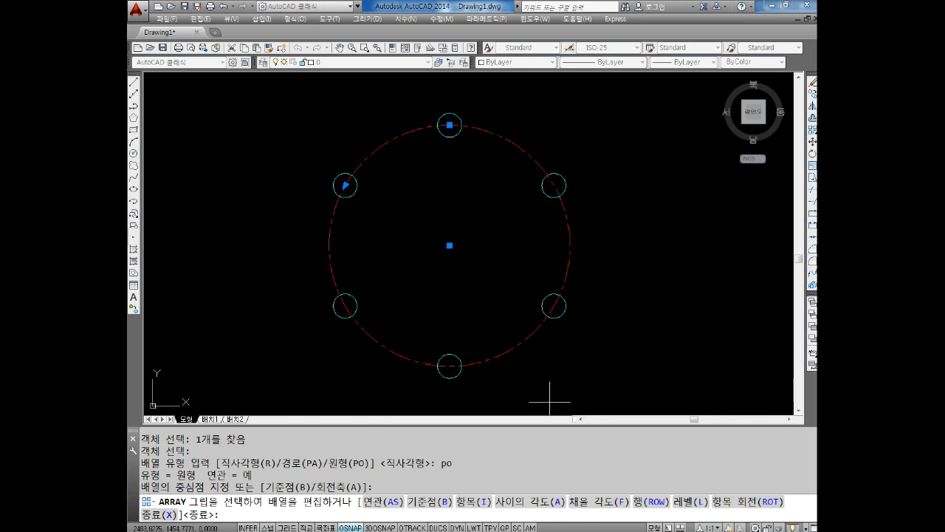
Note that a preview with default values appears, then re-centre the circular array in view.
click(379, 473)
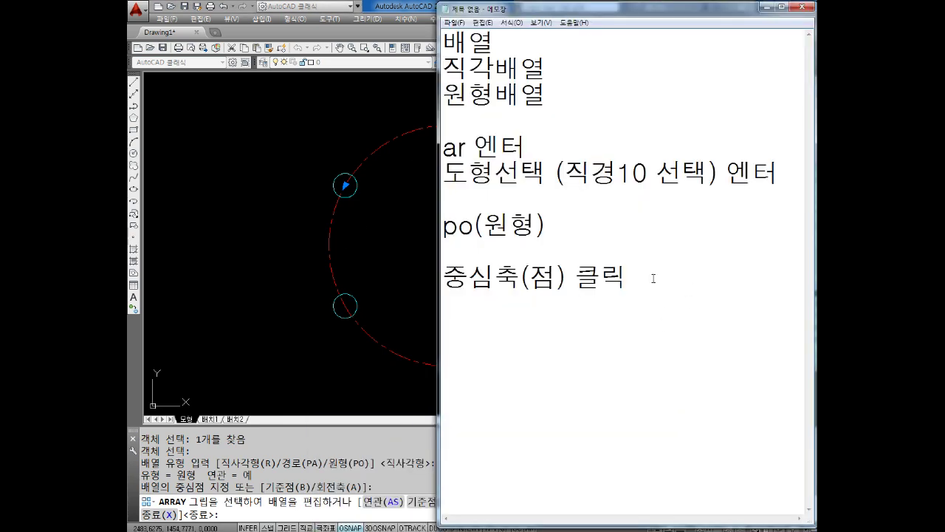
key(Return)
key(Return)
text(기보납)
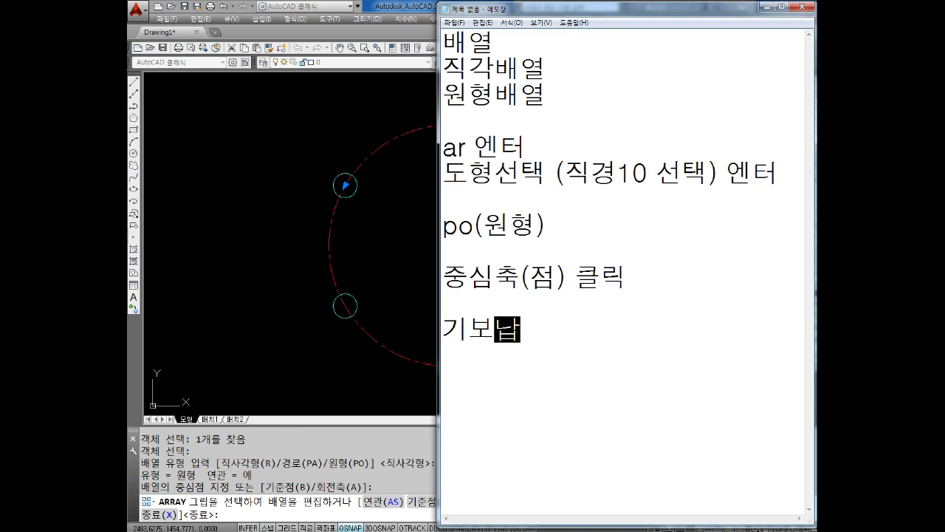
key(BackSpace)
key(BackSpace)
text(값 들어)
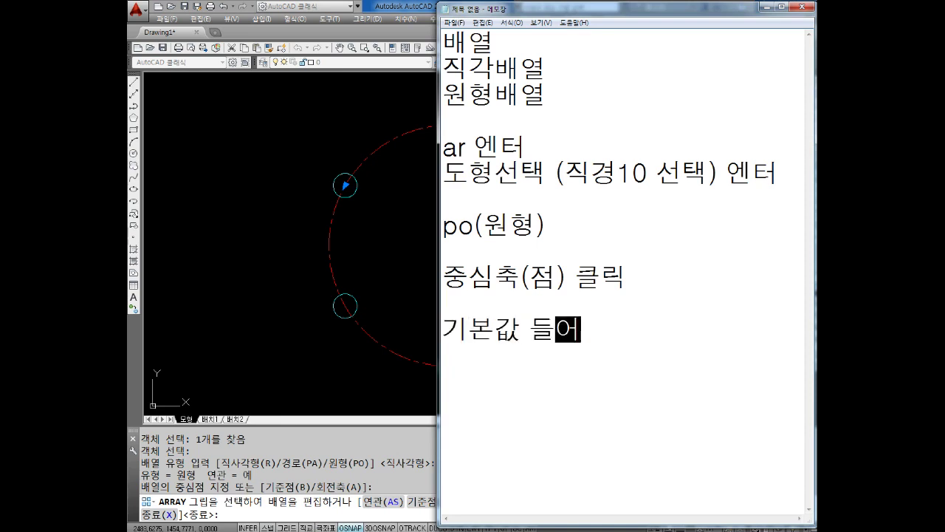
text(간 미리)
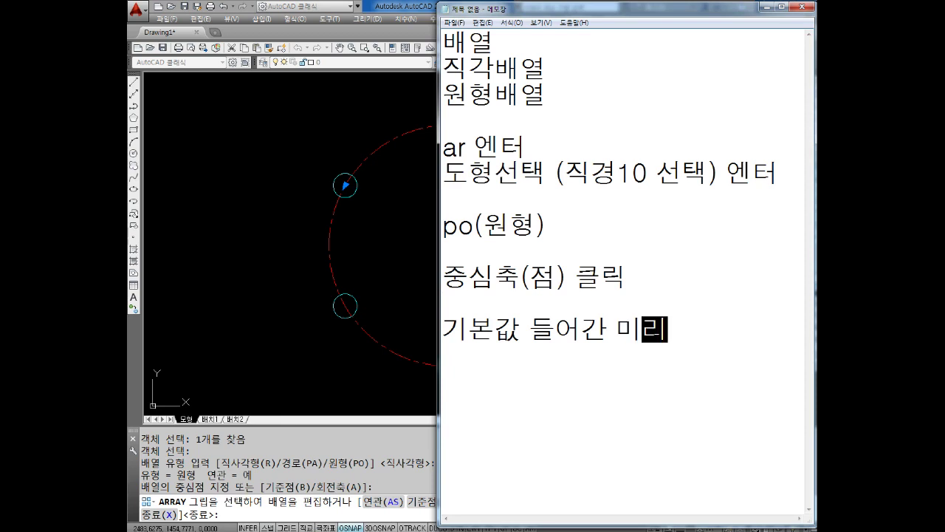
text(보기 낱)
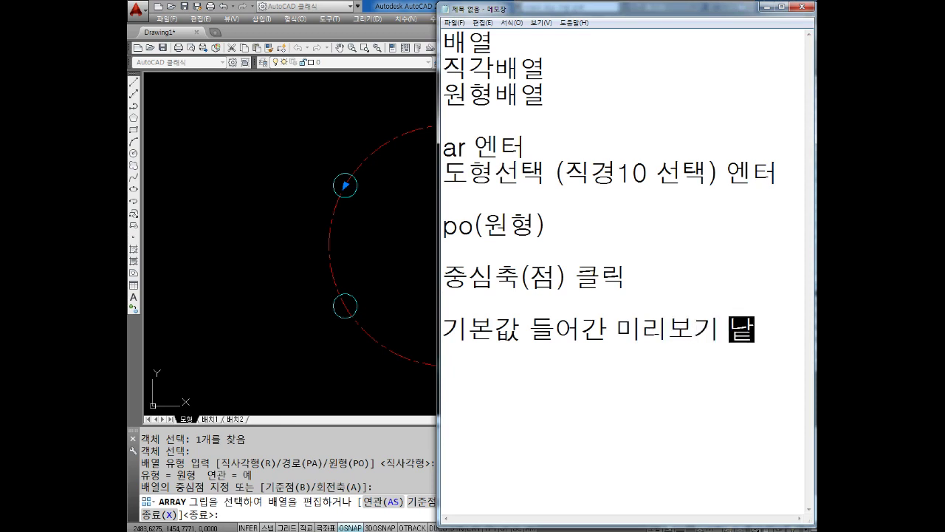
text(나타남)
key(Return)
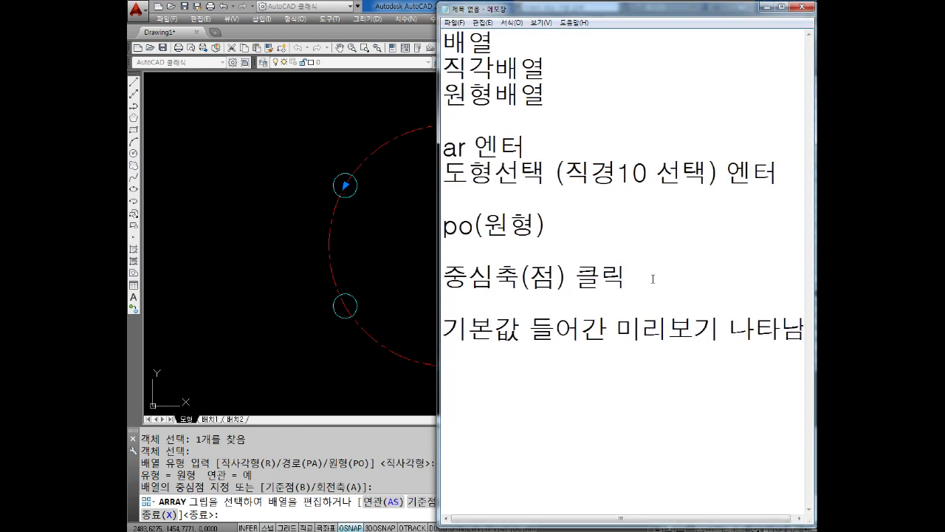
key(alt+Tab)
middle_drag(483, 241, 416, 217)
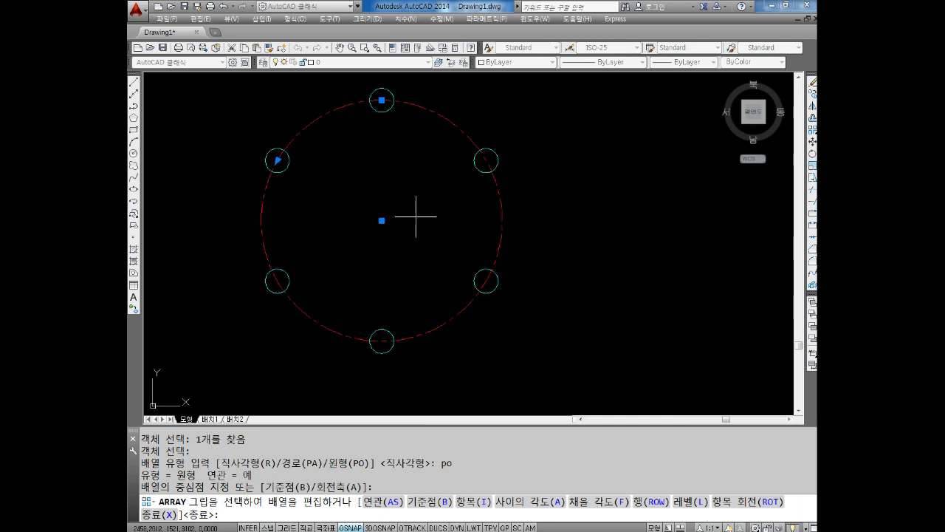
Add the note line 'i (항목)' in Notepad.
key(alt+Tab)
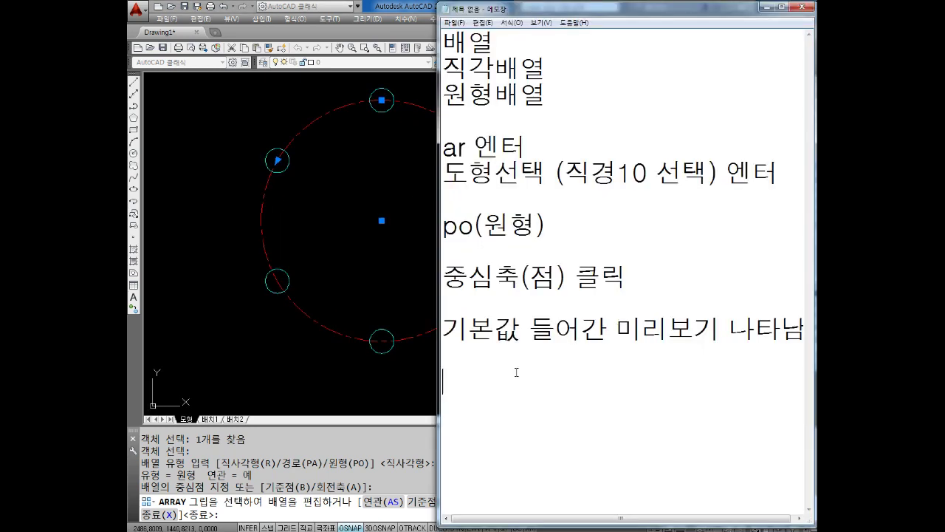
text(i)
text((gkd)
key(BackSpace)
key(BackSpace)
key(BackSpace)
text(항)
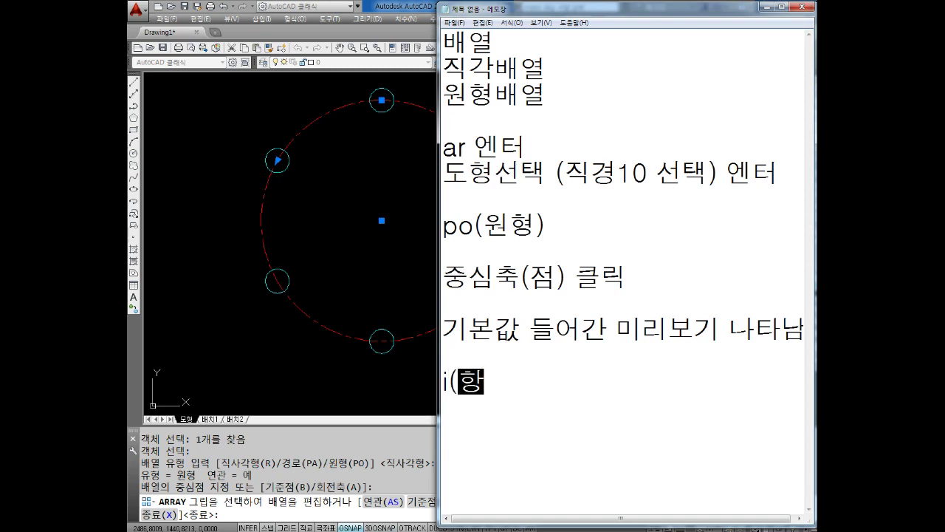
text(목))
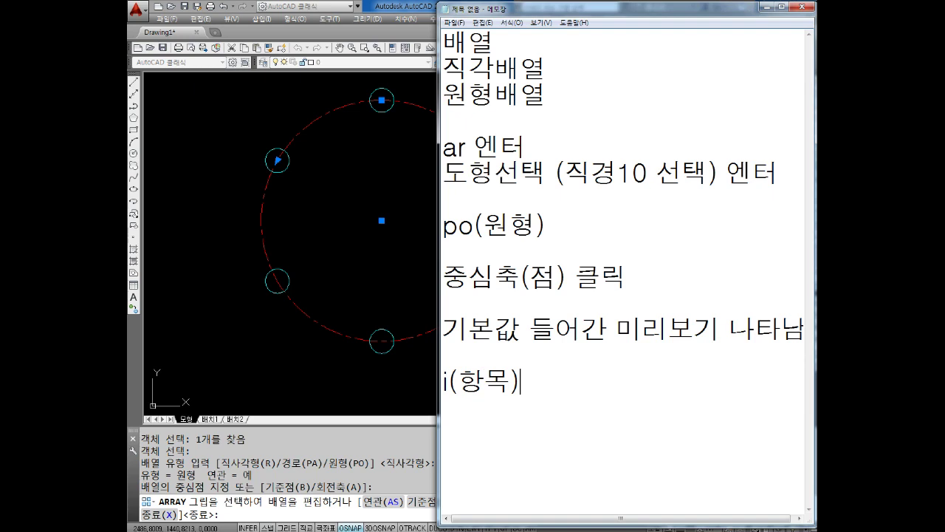
key(Left)
key(Left)
key(Left)
key(Left)
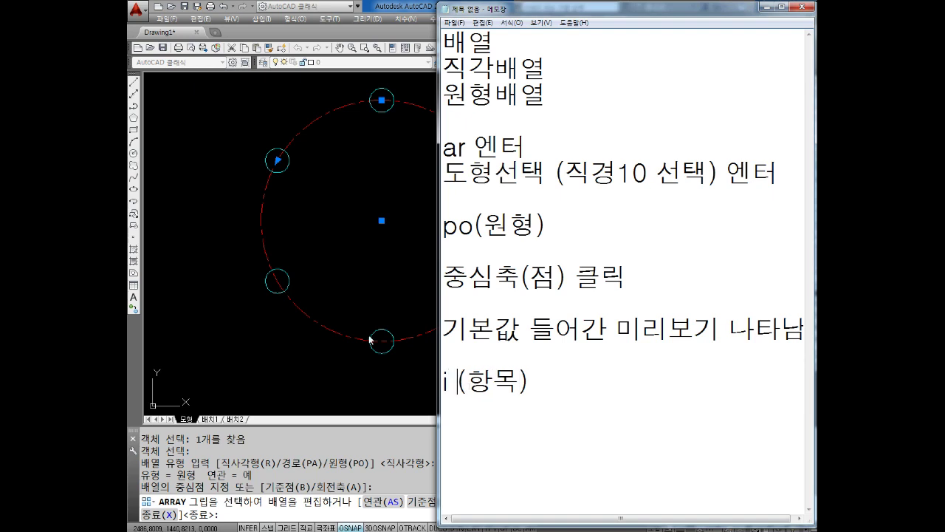
Choose the Items option (i) at the ARRAY prompt in AutoCAD.
click(395, 264)
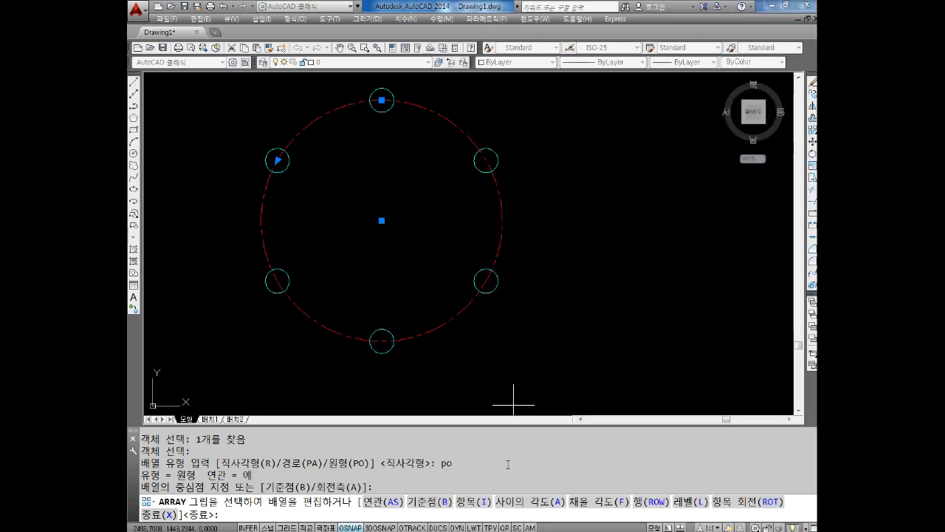
text(i)
key(Return)
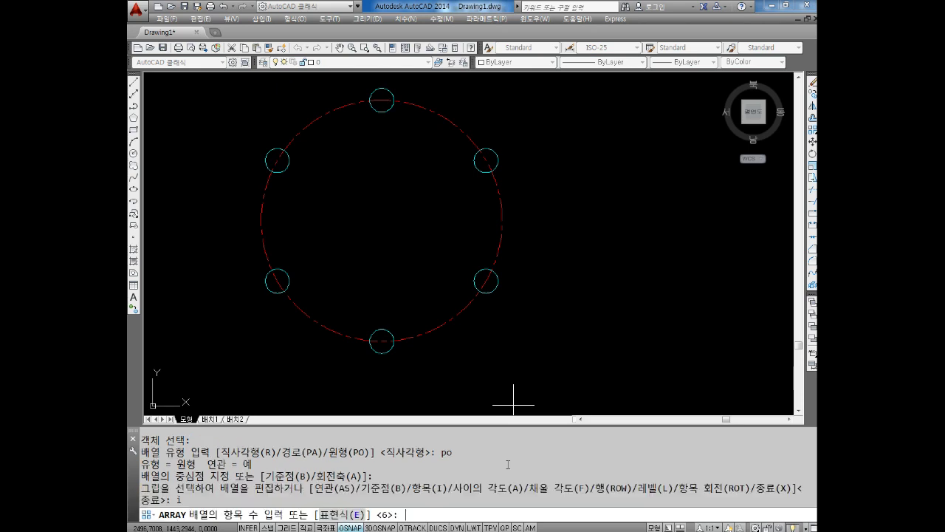
middle_drag(491, 323, 507, 341)
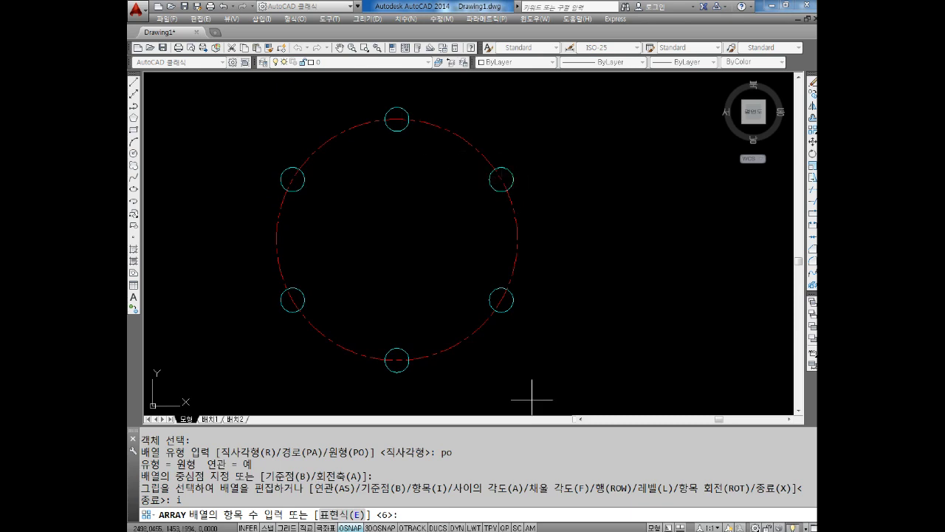
Add the note line '8 엔터' below 'i (항목)' and return to the drawing.
key(alt+Tab)
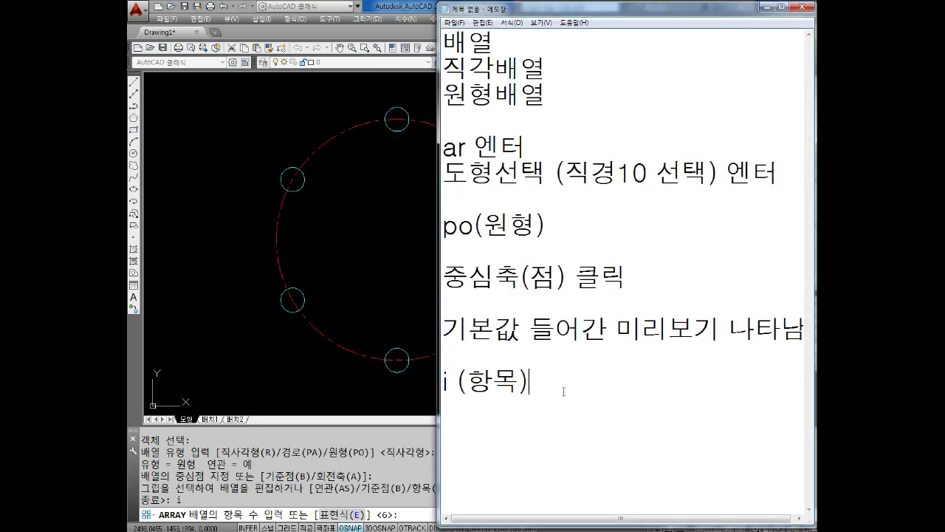
key(Return)
key(Return)
text(9)
key(BackSpace)
text(8 엔)
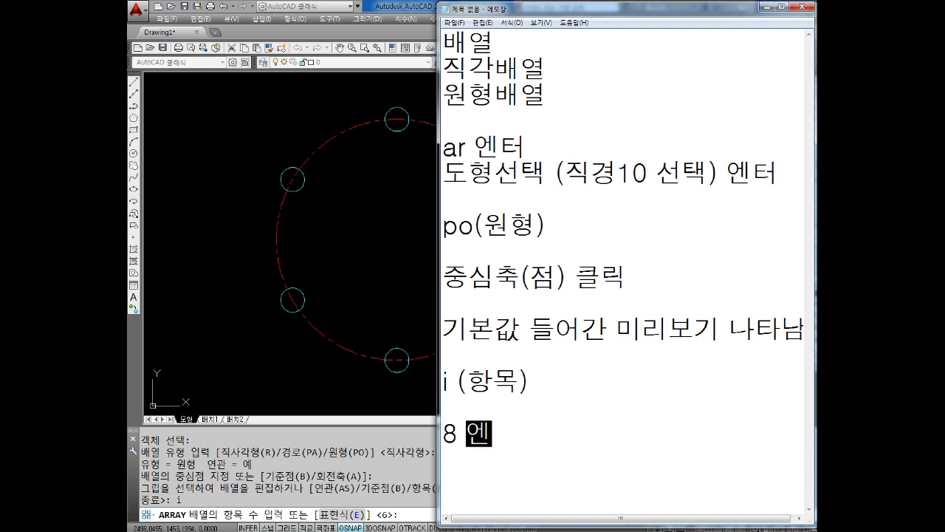
text(터)
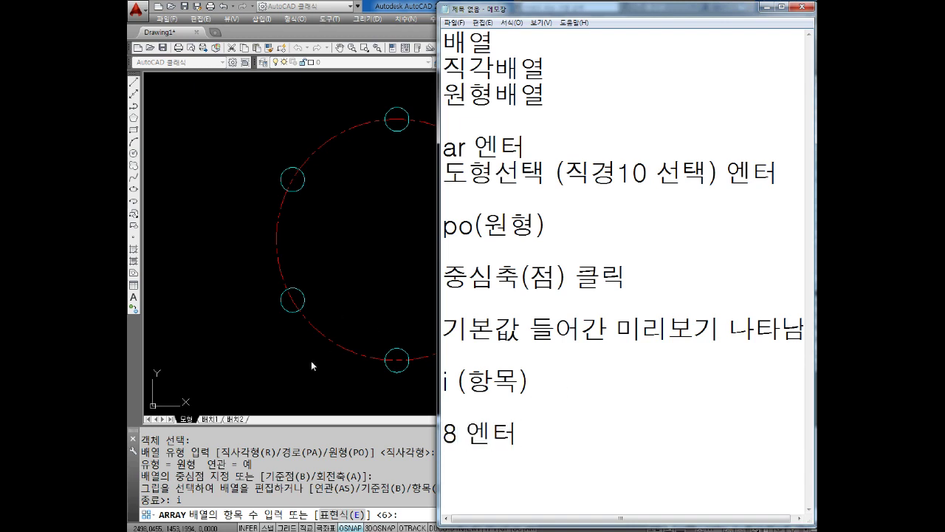
click(313, 360)
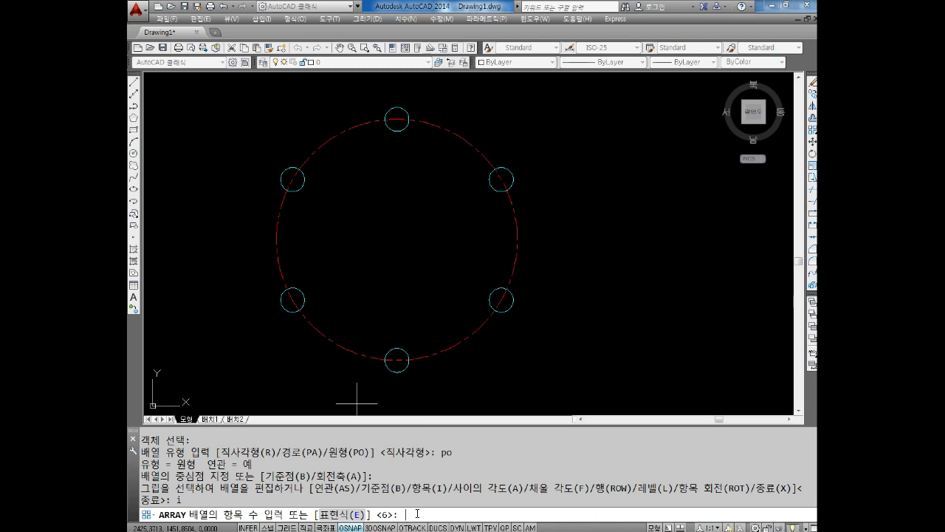
click(478, 514)
text(8)
Try different item counts (7, 4, 3) for the polar array.
key(Return)
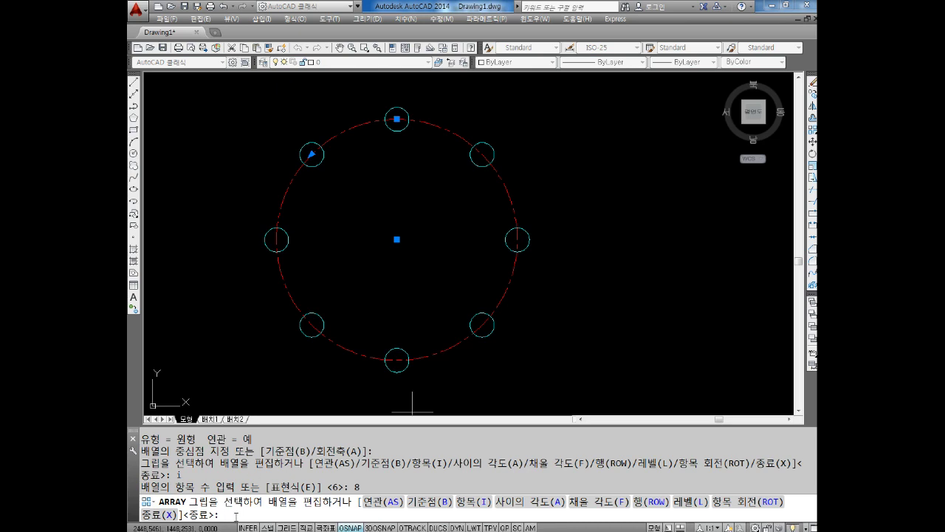
text(ㄱ)
key(Return)
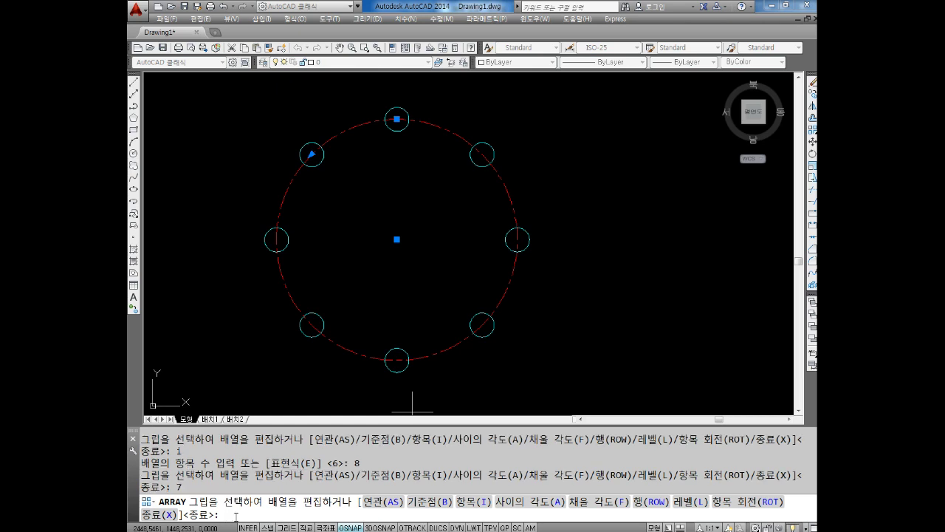
text(i)
key(Return)
key(Return)
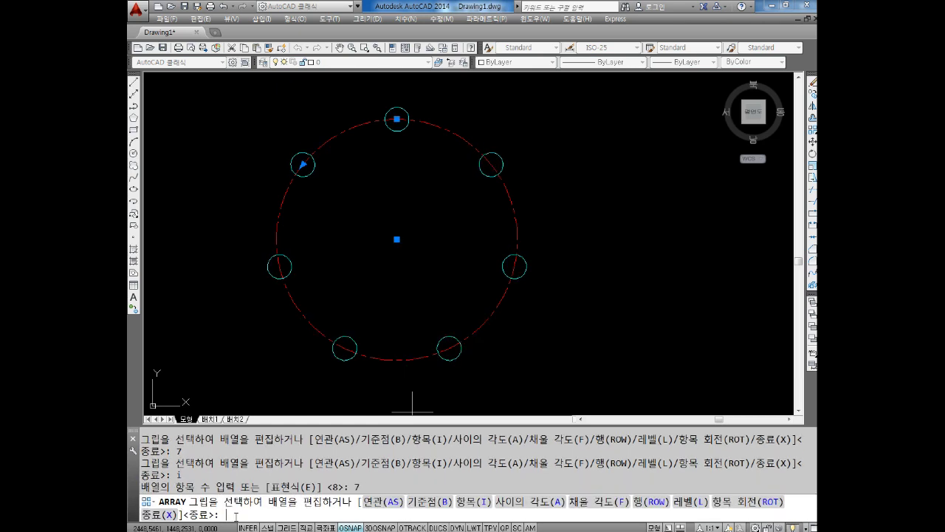
text(i)
key(Return)
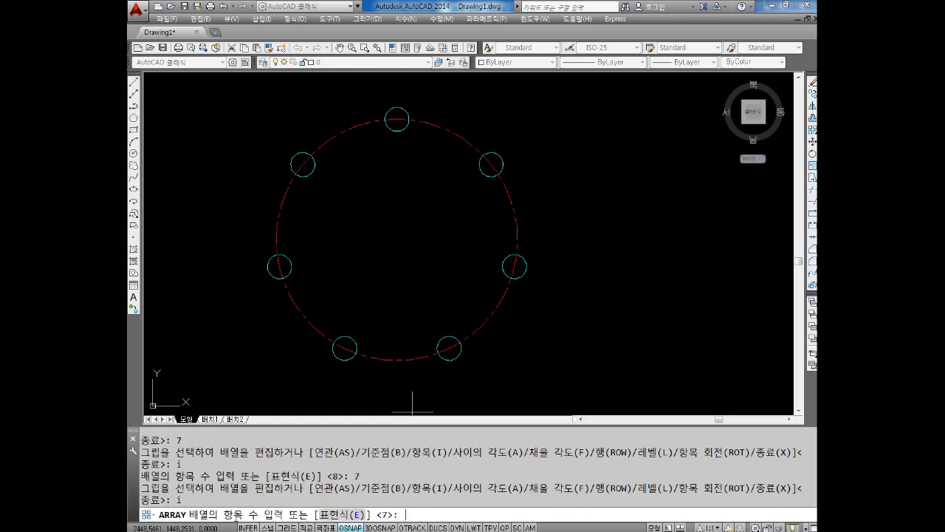
text(4)
key(Return)
text(i)
key(Return)
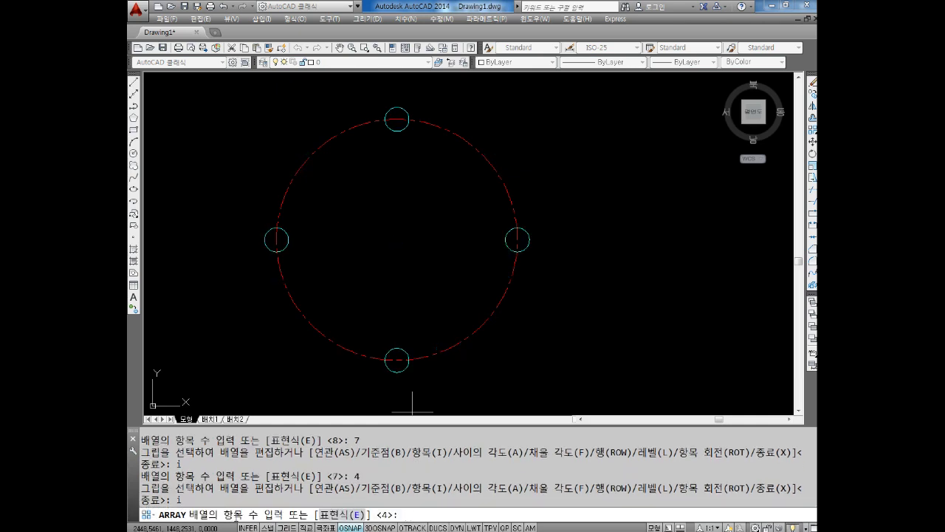
text(3)
key(Return)
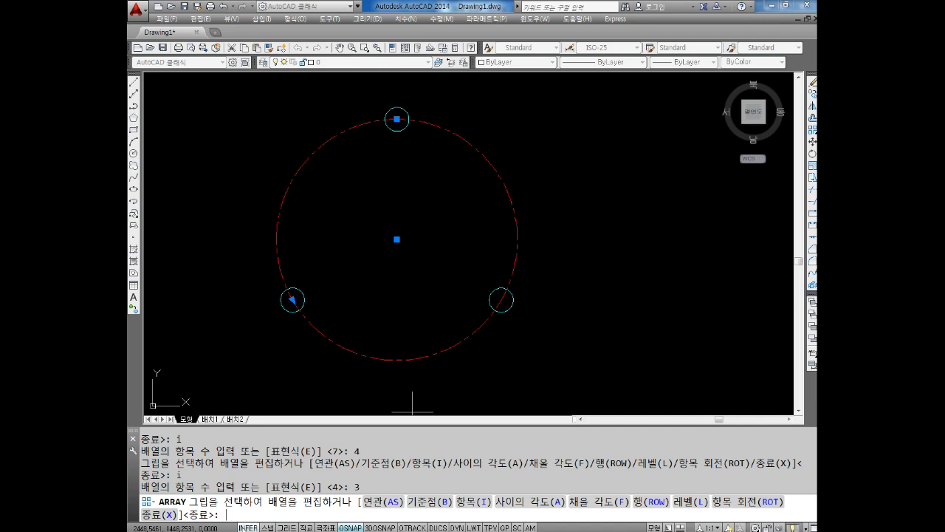
Set the polar array's item count to 8.
key(alt+Tab)
click(554, 416)
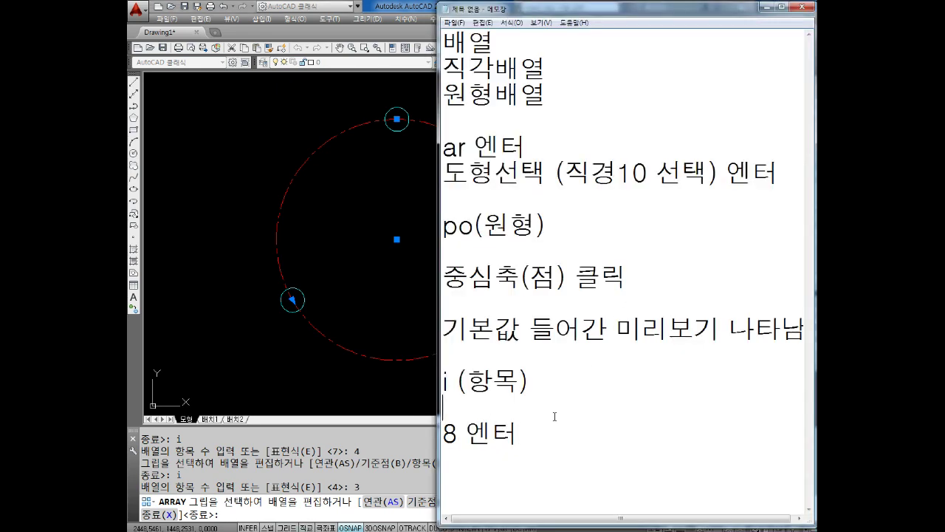
key(alt+Tab)
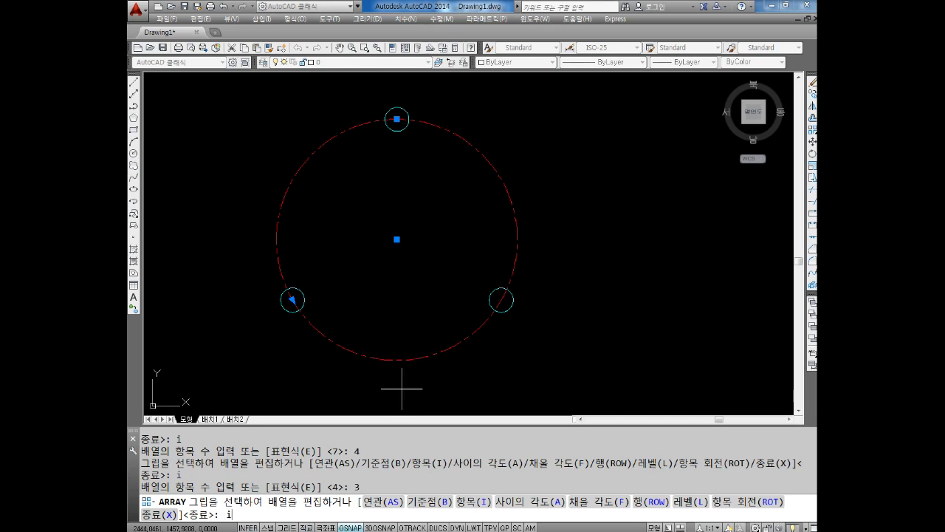
key(Return)
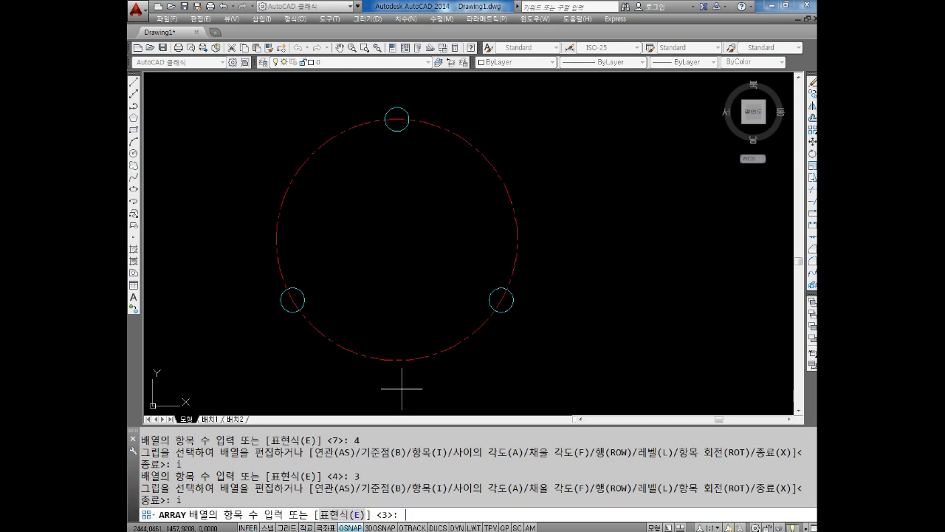
text(8)
key(Return)
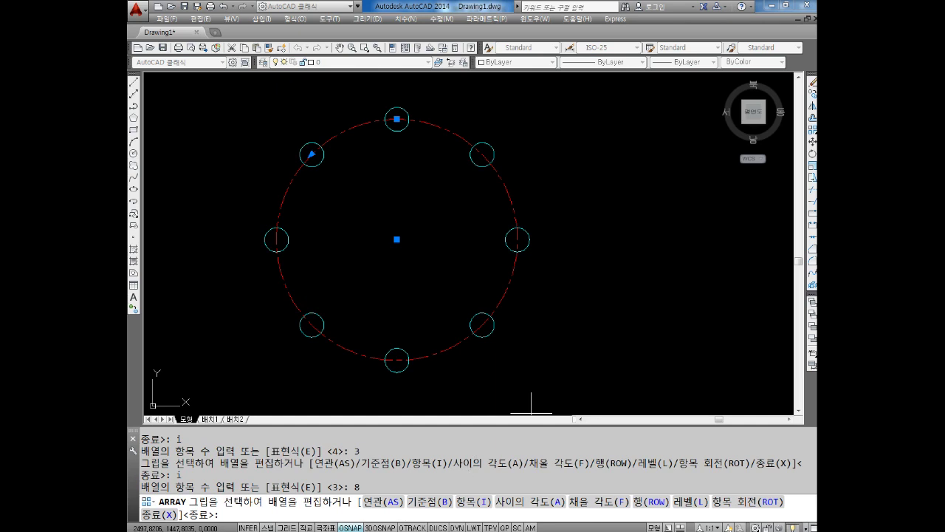
Add the note line 'f 엔터' in Notepad.
key(alt+Tab)
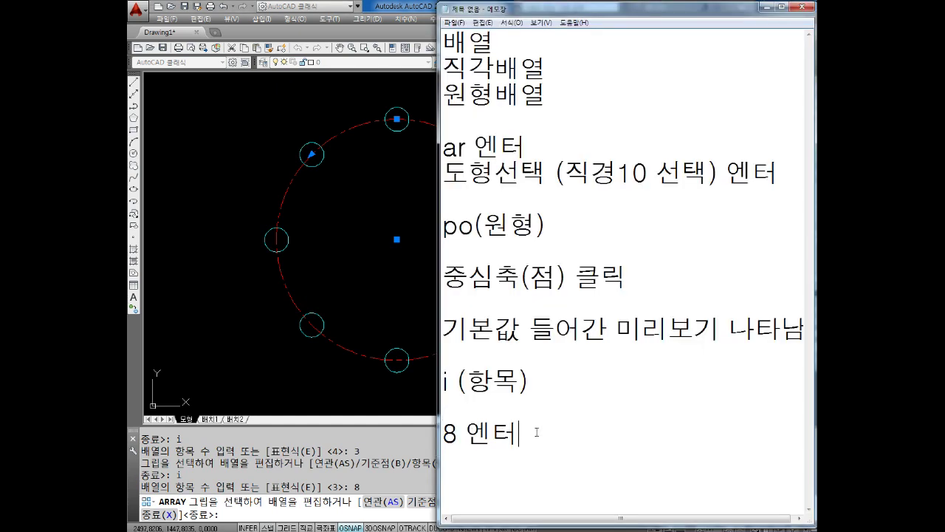
key(Return)
key(Return)
text(f)
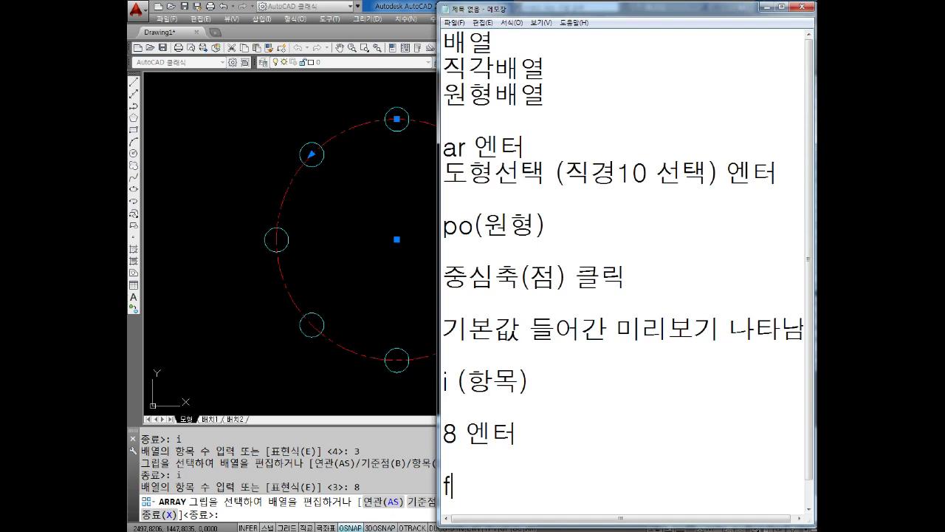
text( ㅇ엔터)
key(Return)
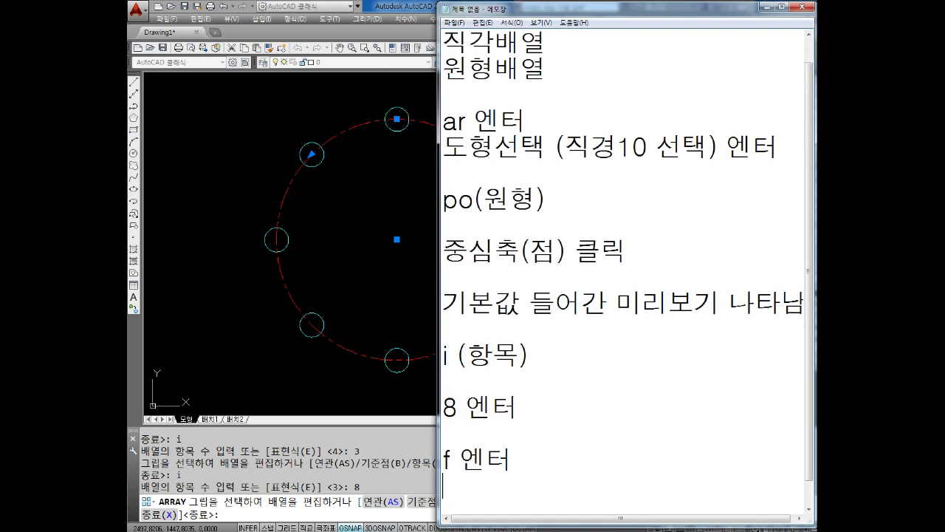
key(alt+Tab)
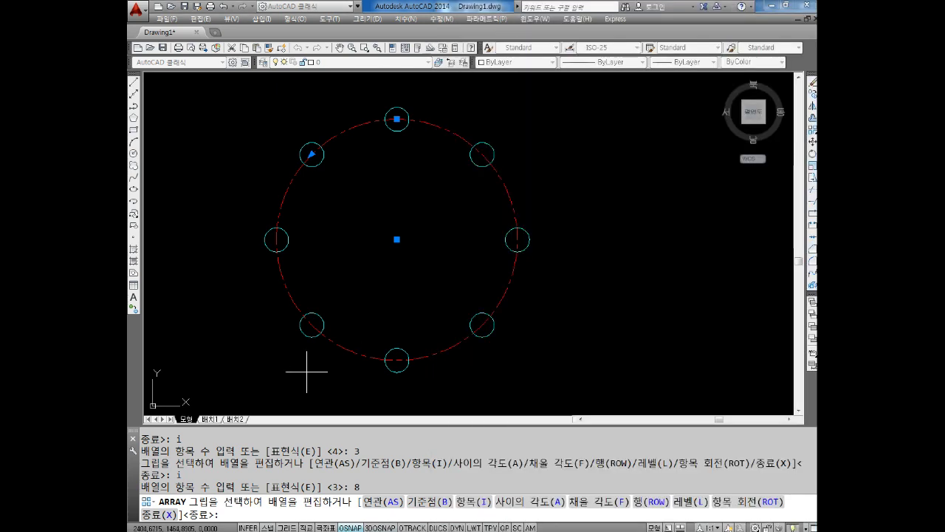
Try fill angles of 180 and 270 degrees for the polar array.
text(f)
key(Return)
text(180)
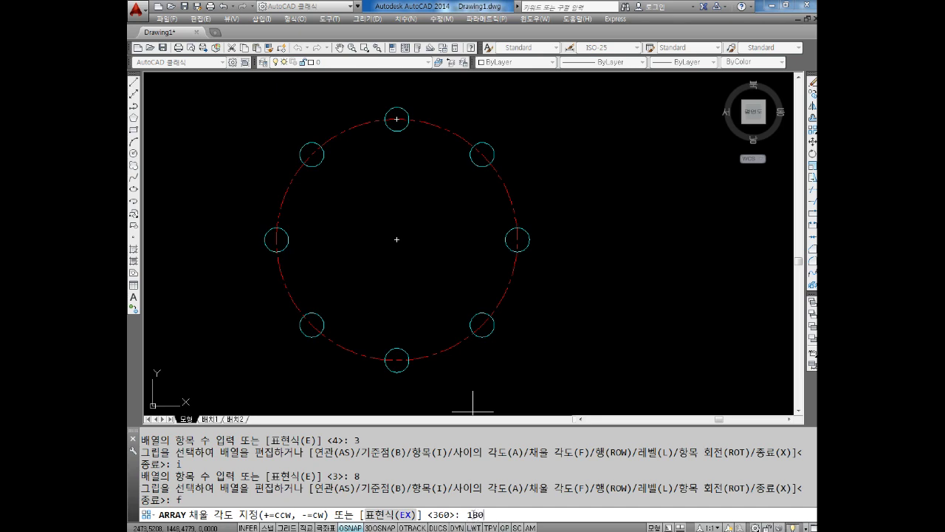
key(Return)
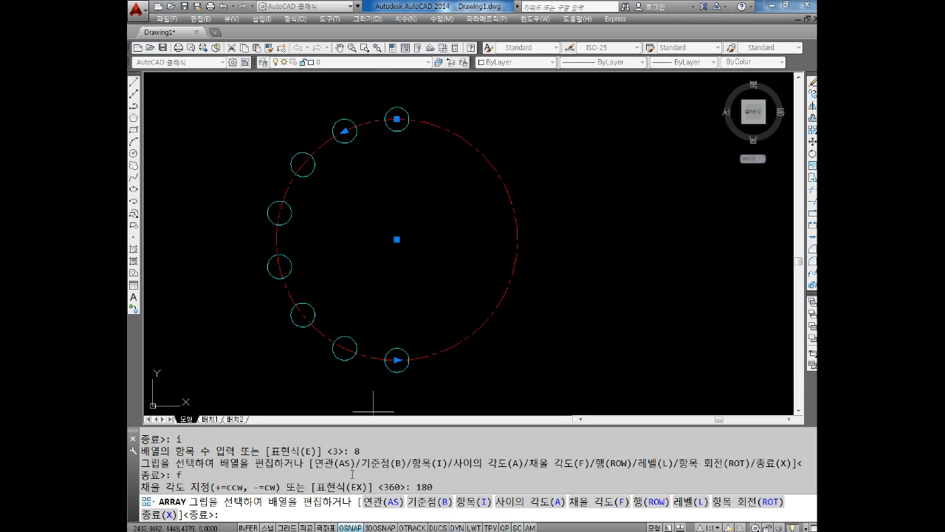
text(f)
key(Return)
text(270)
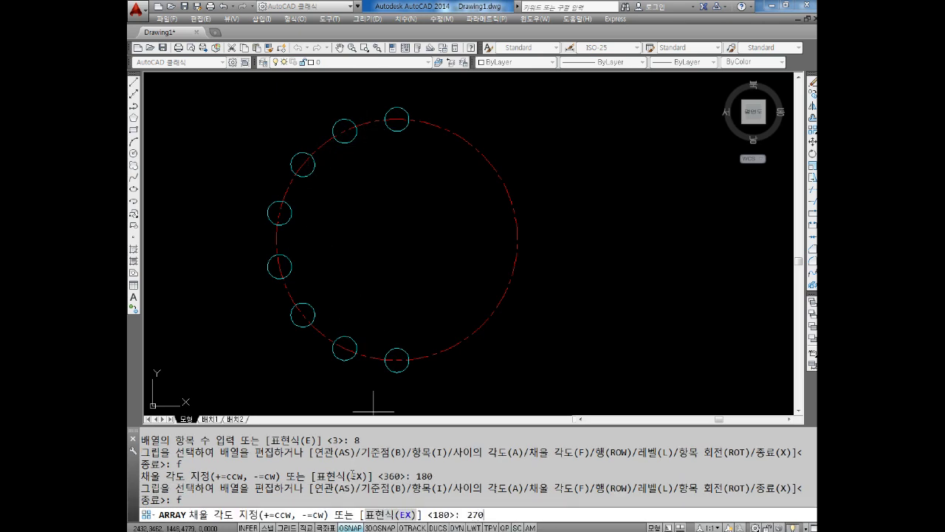
key(Return)
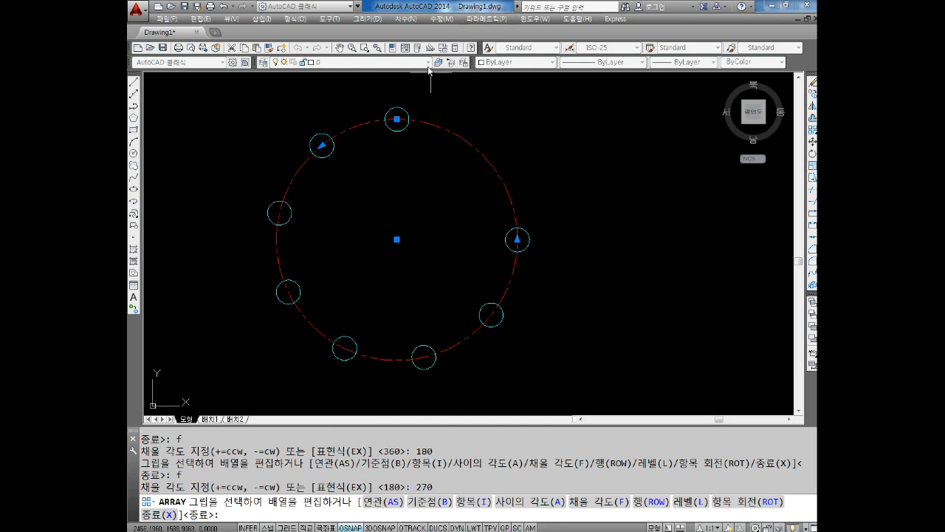
middle_drag(465, 179, 486, 173)
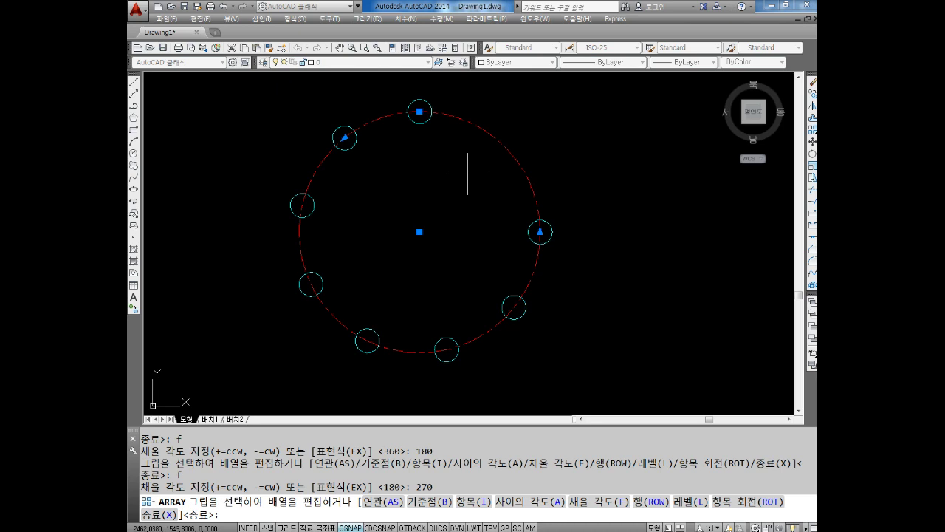
Reset the fill angle to 180, then settle on -180 to flip circles right.
text(f)
key(Return)
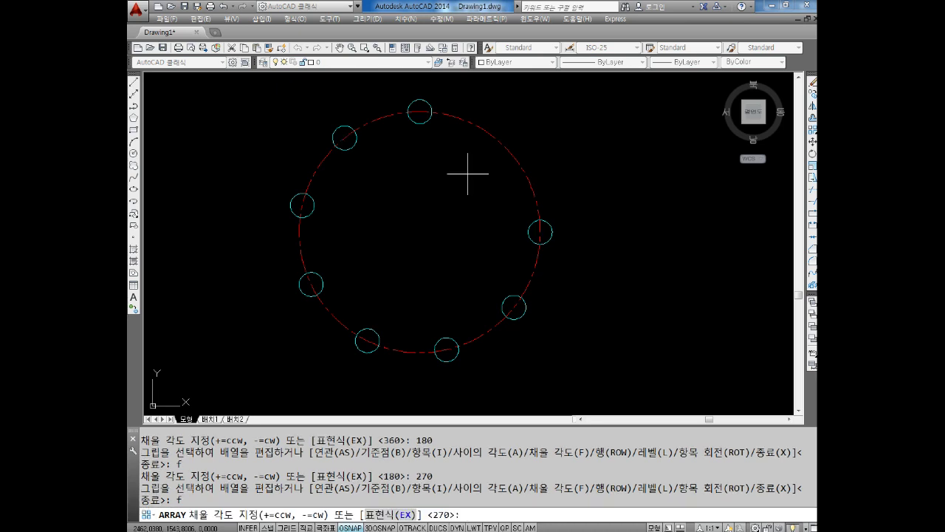
text(80)
key(Return)
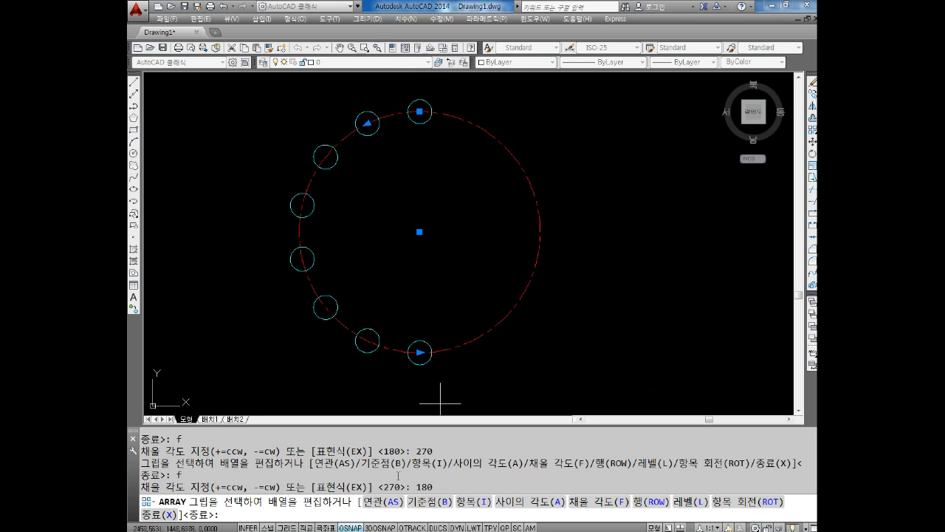
text(f)
key(Return)
text(-18)
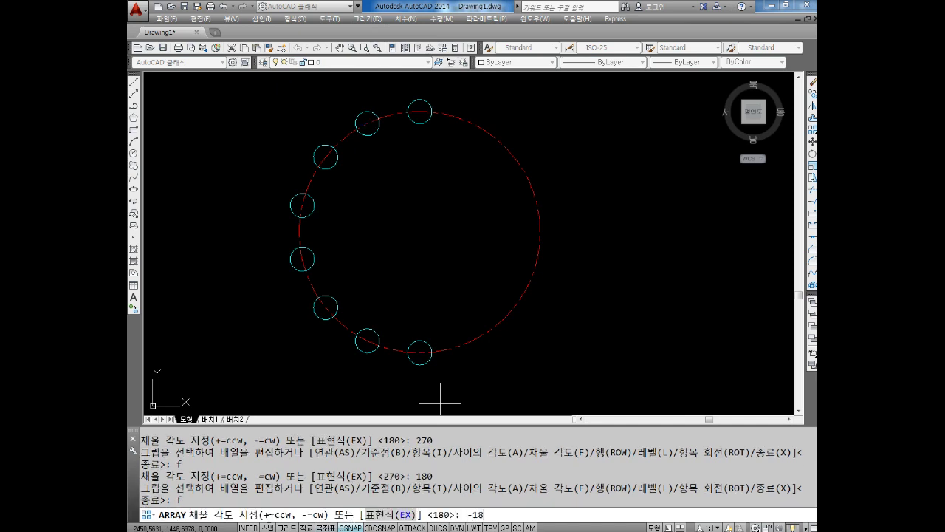
text(0)
key(Return)
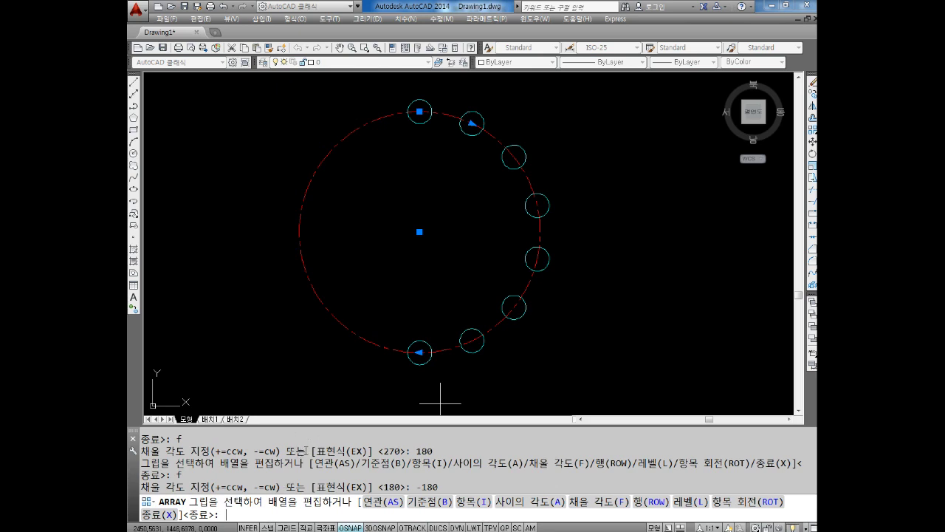
End the array and pan the view over the red Ø100 circle.
key(Return)
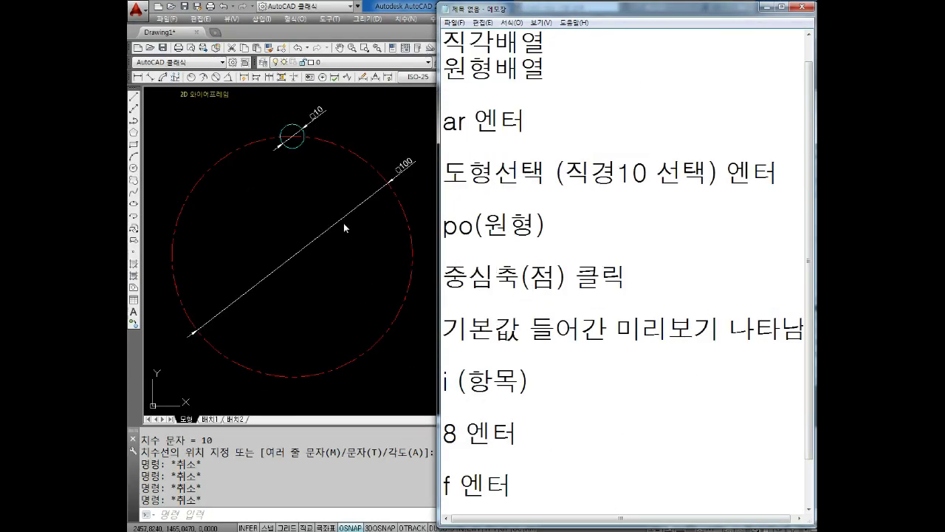
click(345, 274)
middle_drag(327, 249, 404, 229)
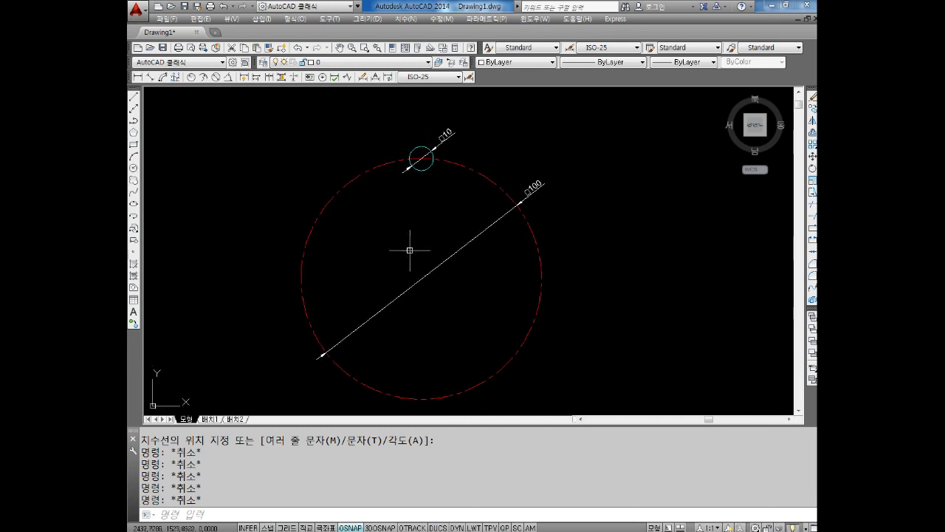
mouse_move(433, 264)
middle_down()
mouse_move(456, 274)
mouse_move(490, 234)
middle_up()
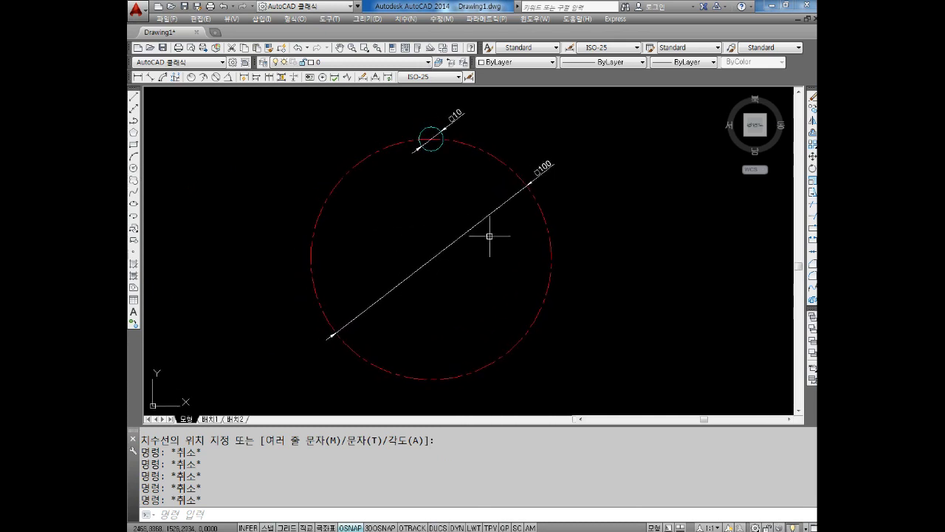
click(529, 147)
click(503, 167)
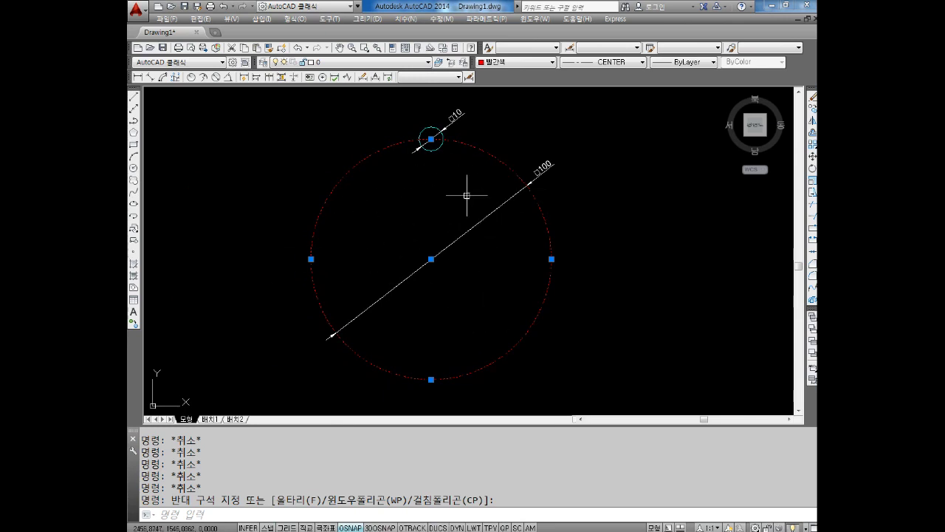
middle_drag(469, 194, 488, 209)
Clear the selection, adjust the zoom, and start a new ARRAY with ar.
key(Escape)
scroll(454, 185, up, 4)
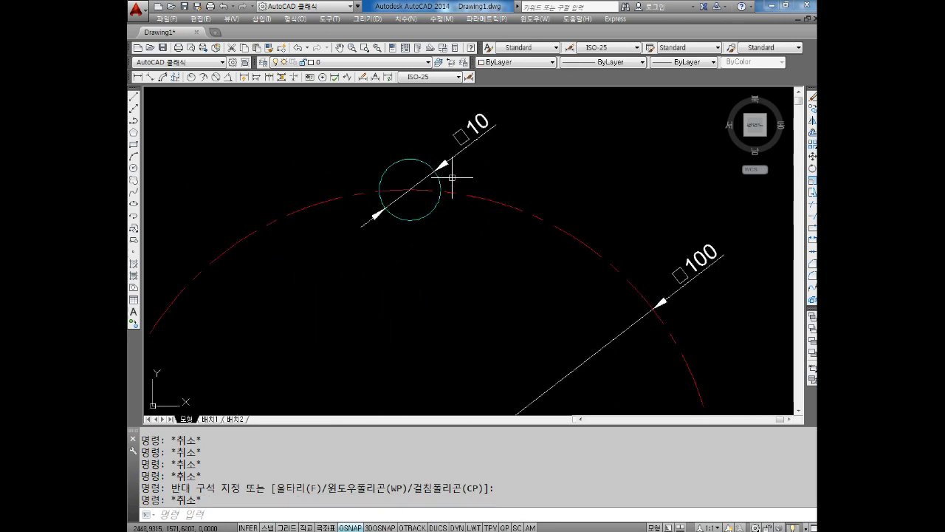
scroll(443, 184, down, 2)
scroll(464, 189, down, 2)
key(Escape)
key(Escape)
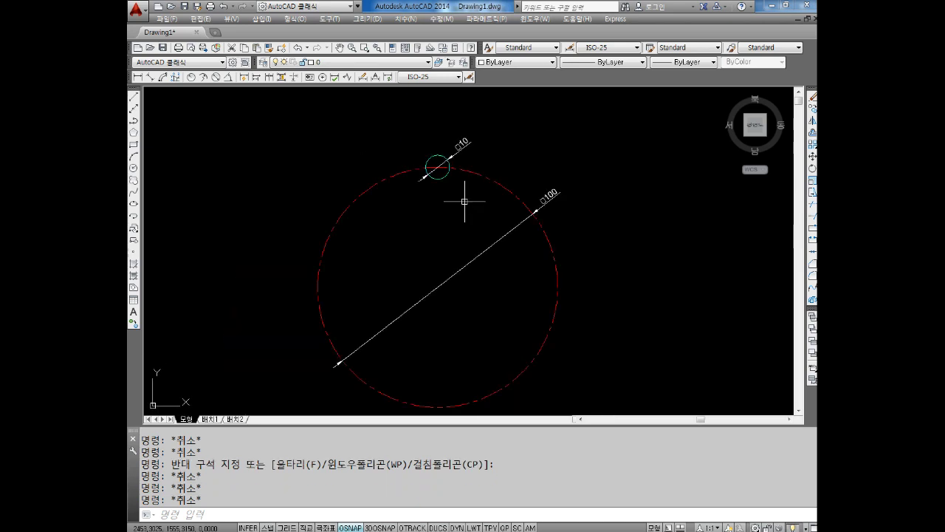
text(a)
key(Return)
text(a)
key(Escape)
key(Escape)
text(ar)
key(Return)
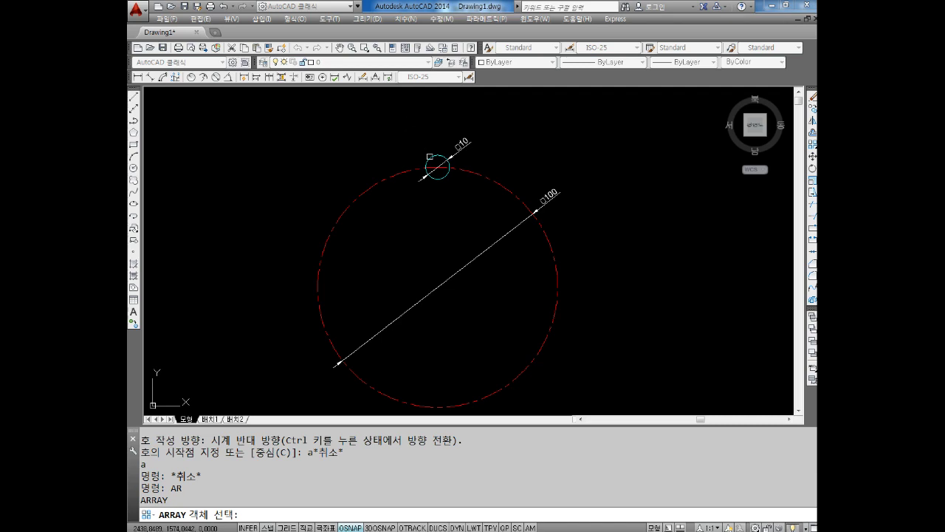
Polar-array the small Ø10 circle around the big red circle's centre.
click(429, 156)
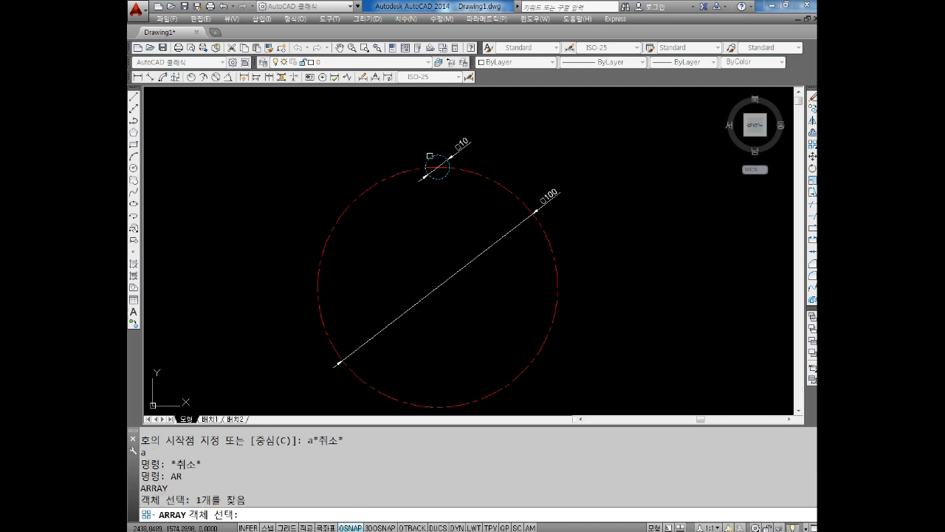
key(Return)
text(p)
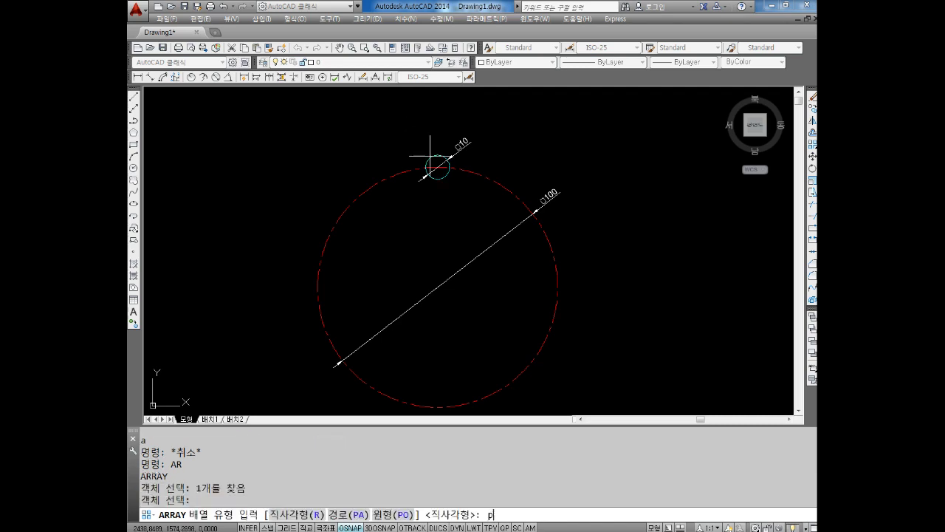
text(o)
key(Return)
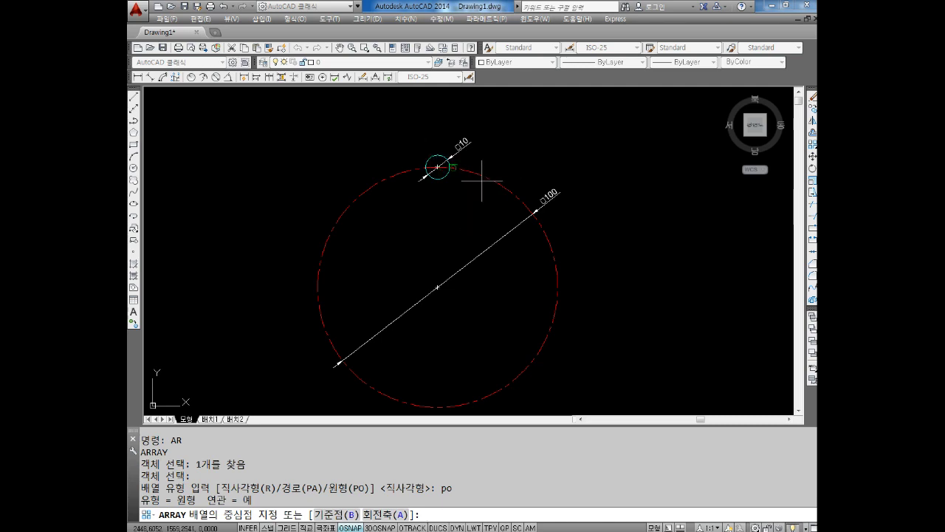
middle_drag(490, 204, 489, 187)
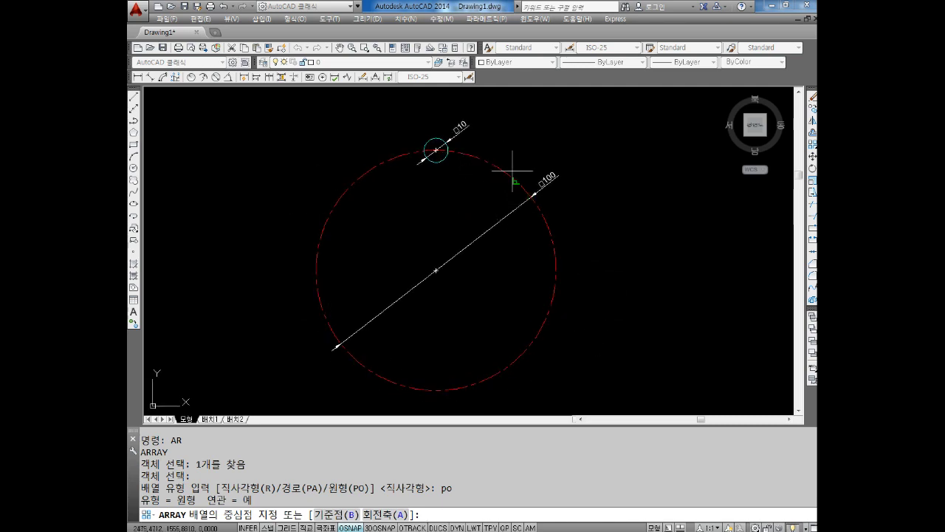
click(435, 270)
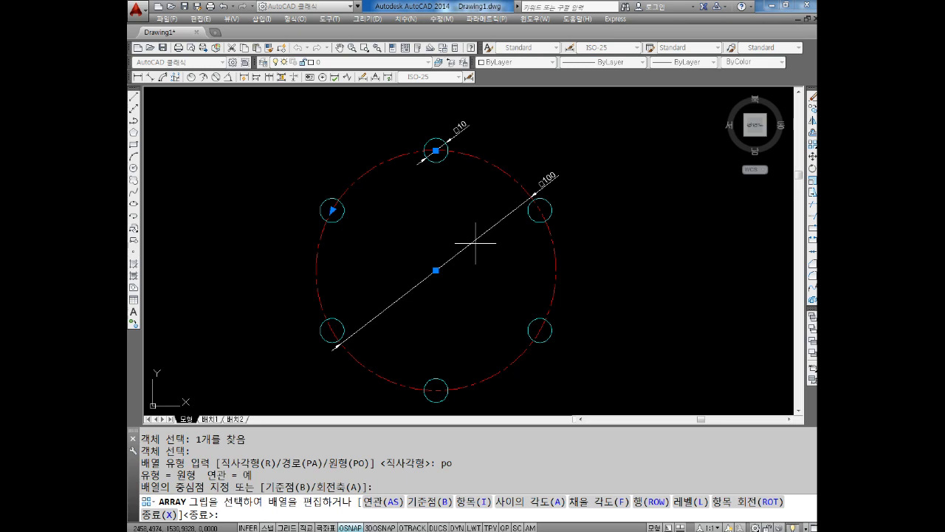
Give the array 8 items and a 180-degree fill angle, then finish it.
text(i)
key(Return)
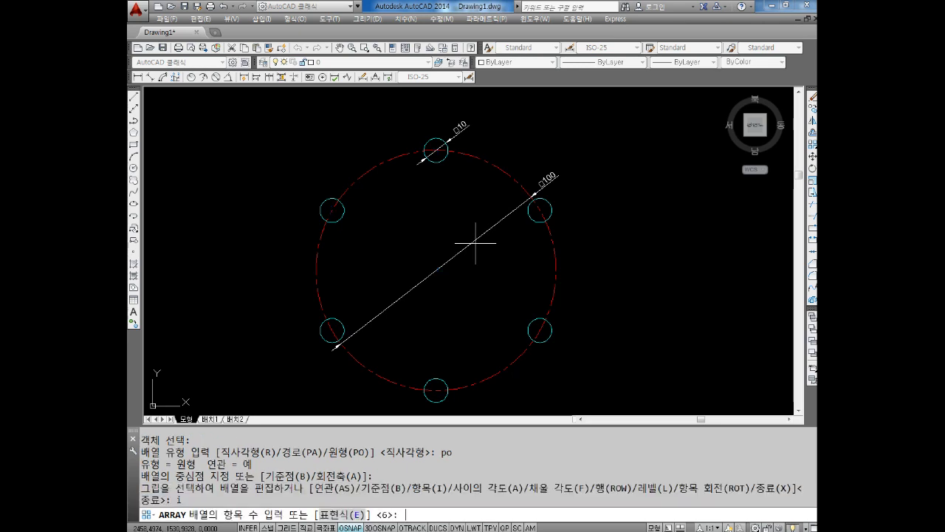
text(8)
key(Return)
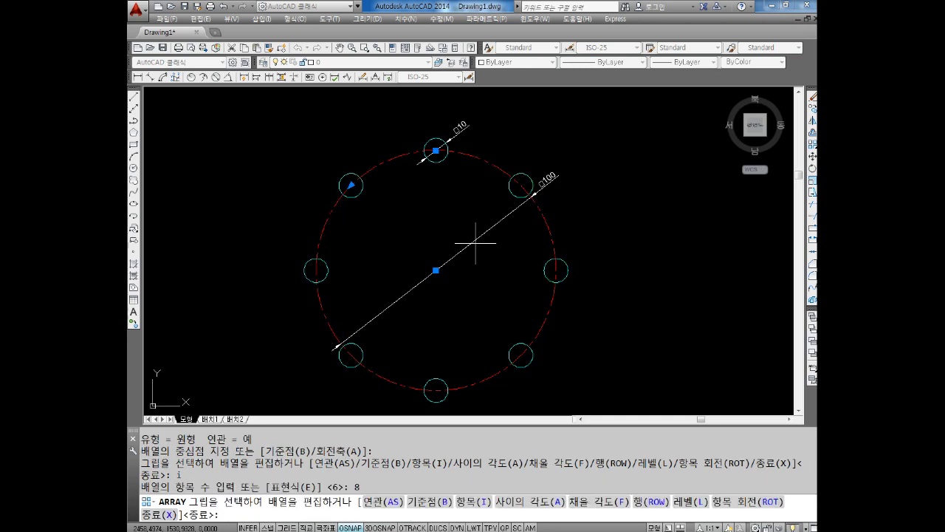
text(f)
key(Return)
text(18)
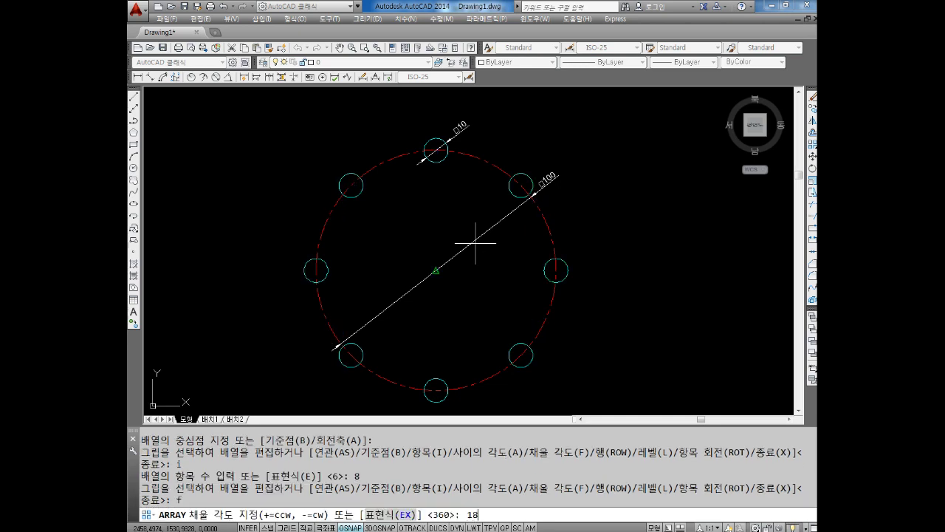
text(0)
key(Return)
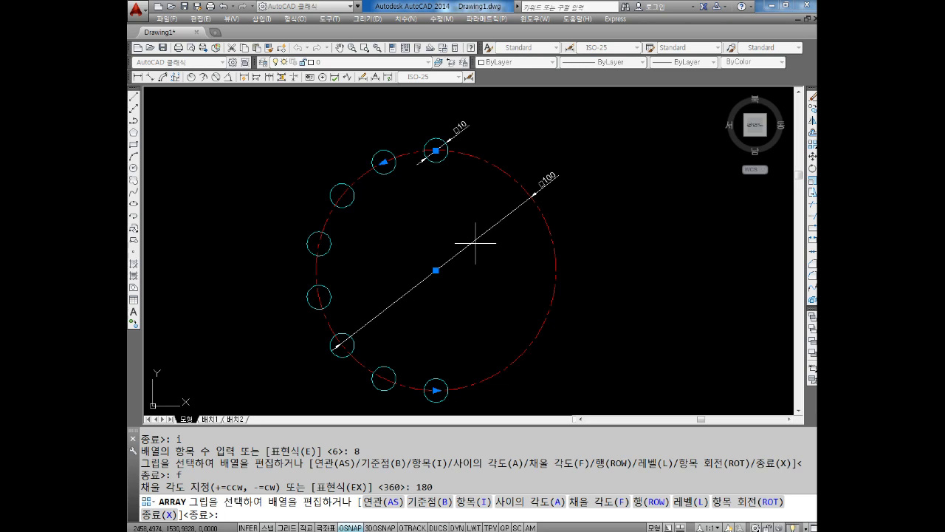
key(Return)
Erase the Ø100 and Ø10 dimensions, then bring the Notepad notes forward.
key(Escape)
key(Escape)
key(Escape)
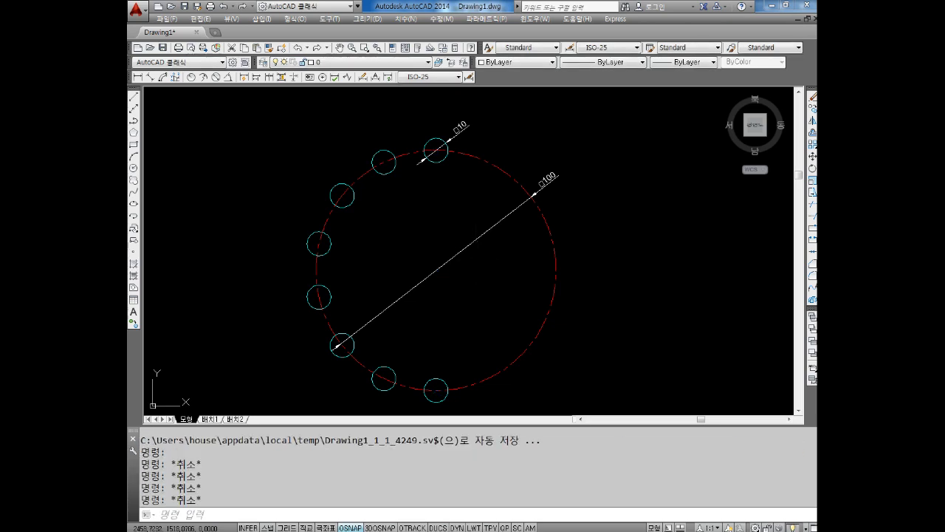
key(Escape)
click(404, 237)
key(Delete)
click(480, 127)
click(442, 145)
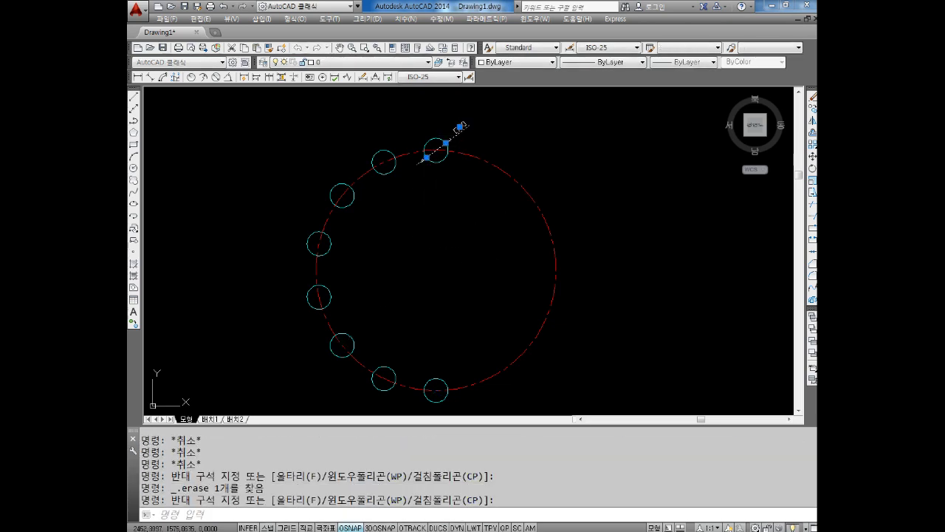
key(Delete)
key(Escape)
key(Escape)
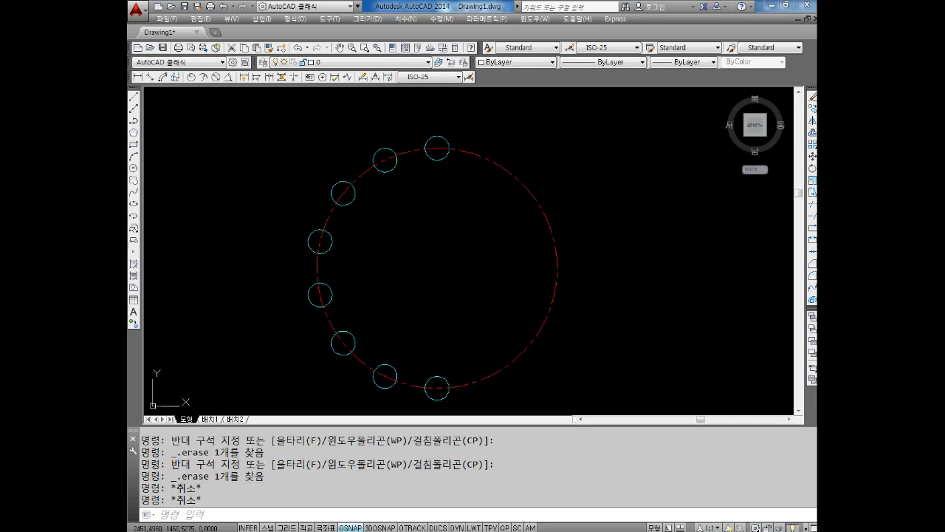
key(alt+Tab)
click(551, 448)
Type 'x : 분해' on the blank line beneath 'f 엔터' to record the explode step.
key(Down)
key(Down)
key(Down)
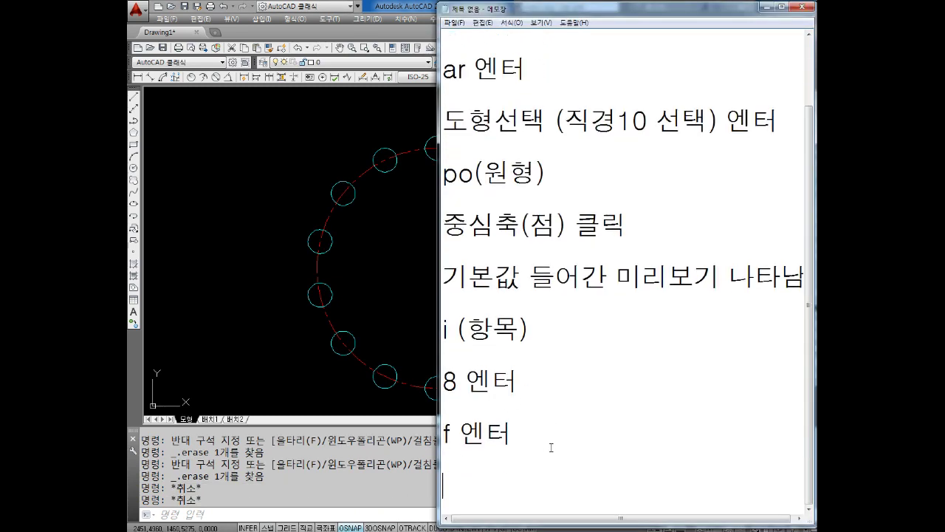
text(x)
text( :)
text( 분해)
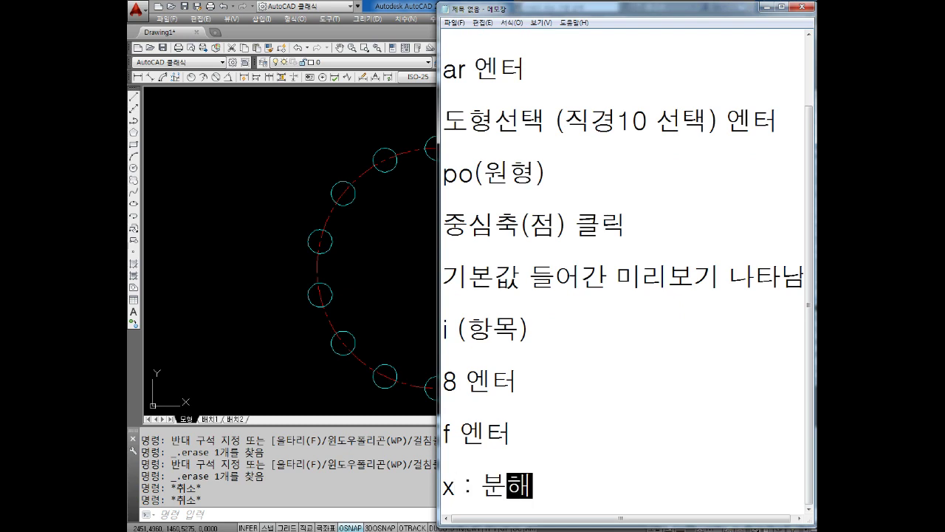
key(Return)
key(Return)
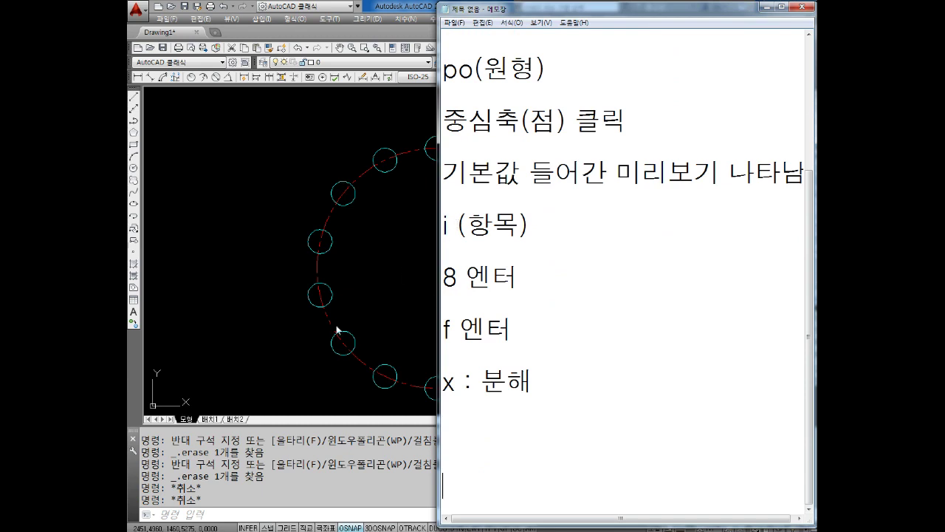
Explode the circle array into separate circles with X.
click(356, 309)
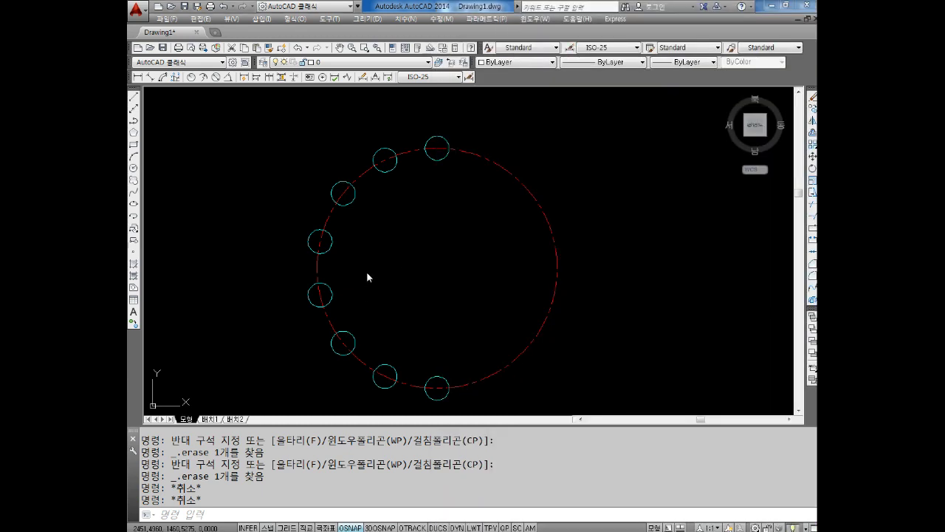
key(Escape)
key(Escape)
text(x)
key(Return)
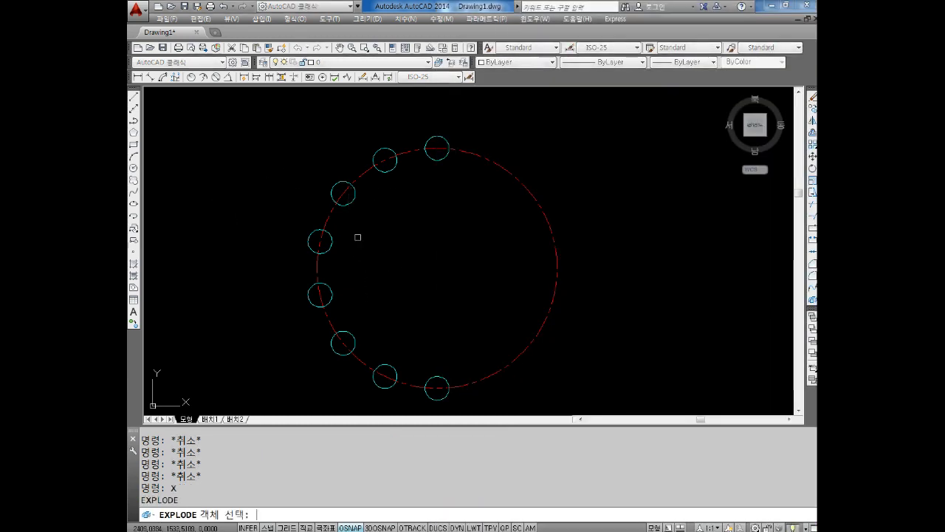
click(330, 236)
key(Return)
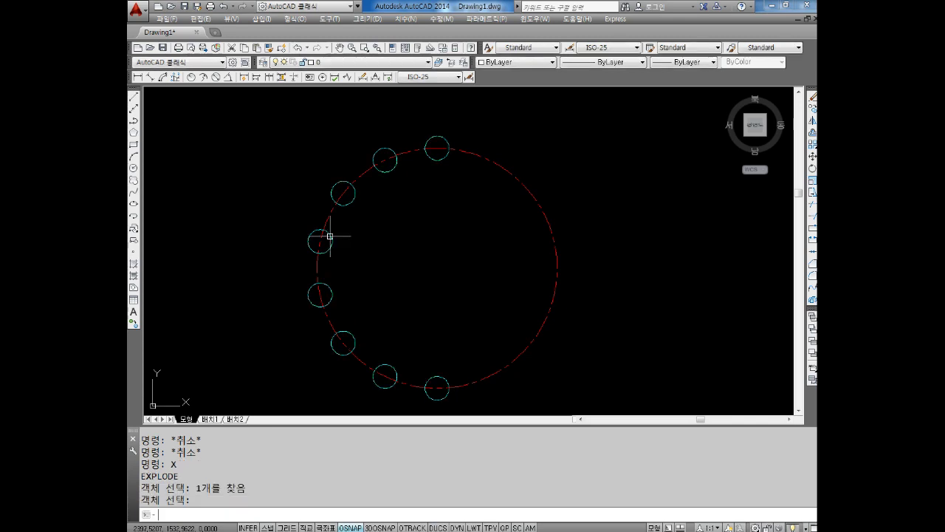
key(Escape)
key(Escape)
Erase three of the exploded circles.
click(385, 171)
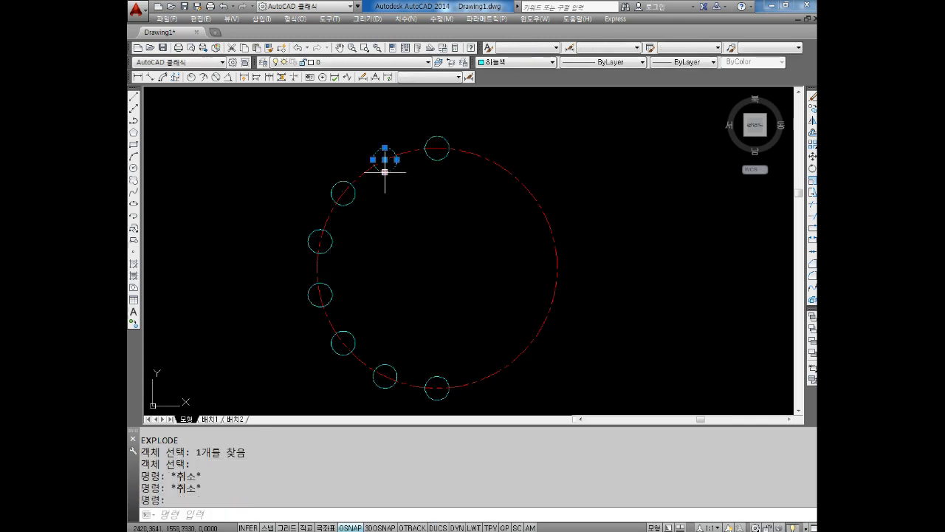
key(Delete)
click(352, 336)
key(Delete)
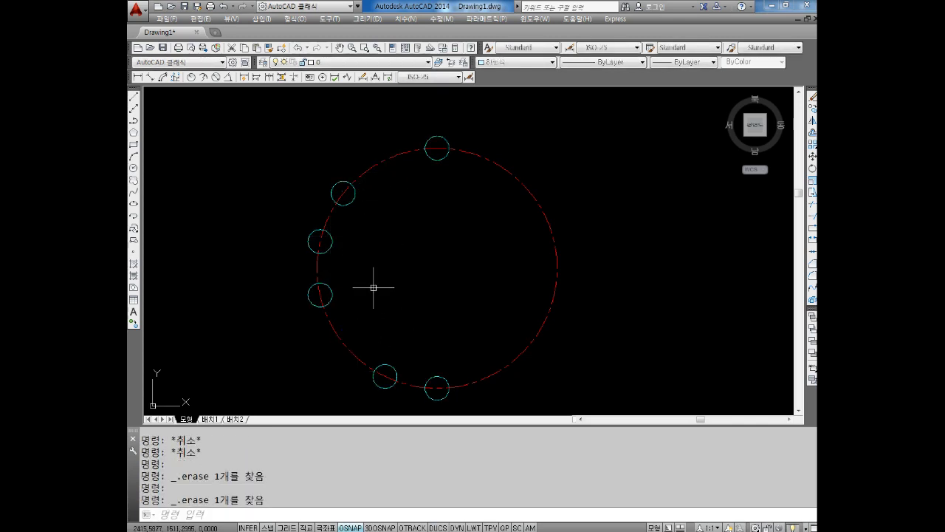
click(318, 250)
key(Delete)
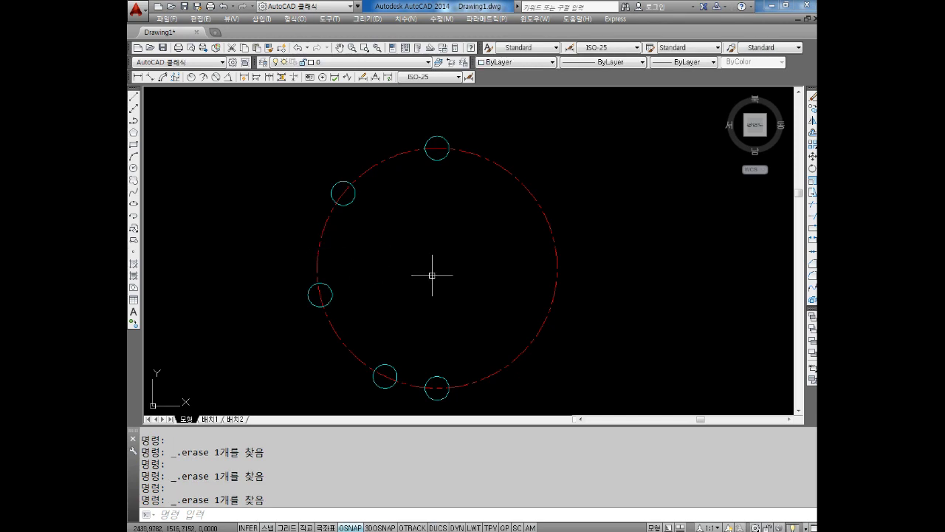
key(Escape)
key(Escape)
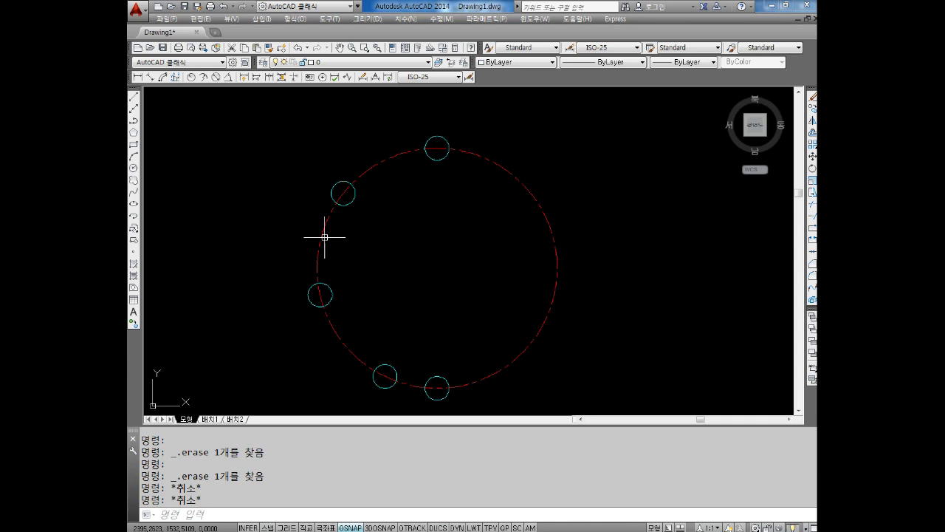
key(Escape)
key(Escape)
Undo the three deletions and the explode with four U commands.
text(u)
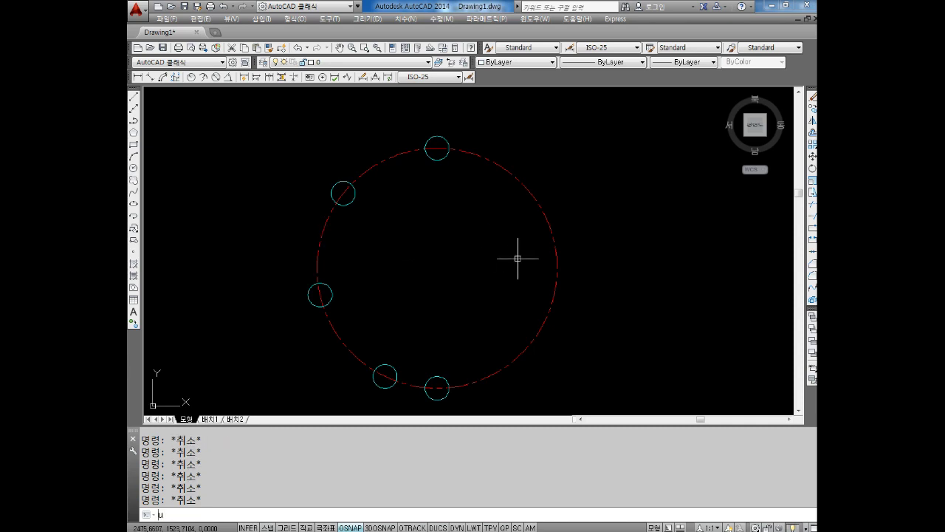
key(Return)
text(u)
key(Return)
text(u)
key(Return)
text(u)
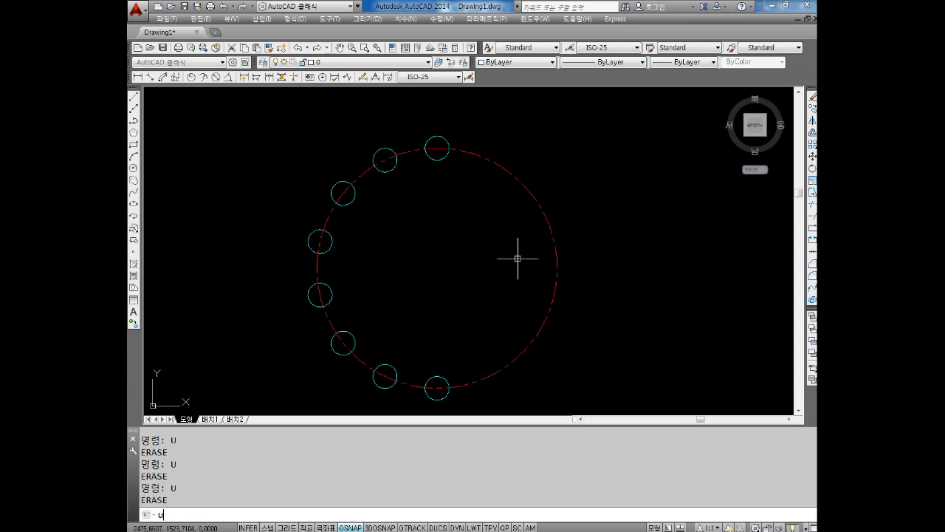
key(Return)
key(Escape)
key(Escape)
key(Escape)
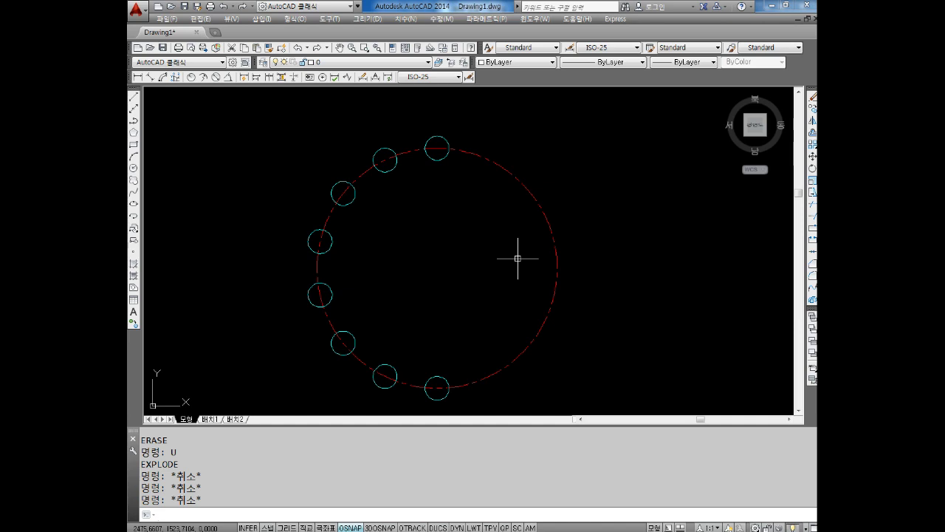
Zoom out and pan so the circle pattern sits small at the left of the view.
scroll(559, 258, down, 4)
mouse_move(616, 264)
middle_down()
mouse_move(527, 226)
mouse_move(475, 234)
middle_up()
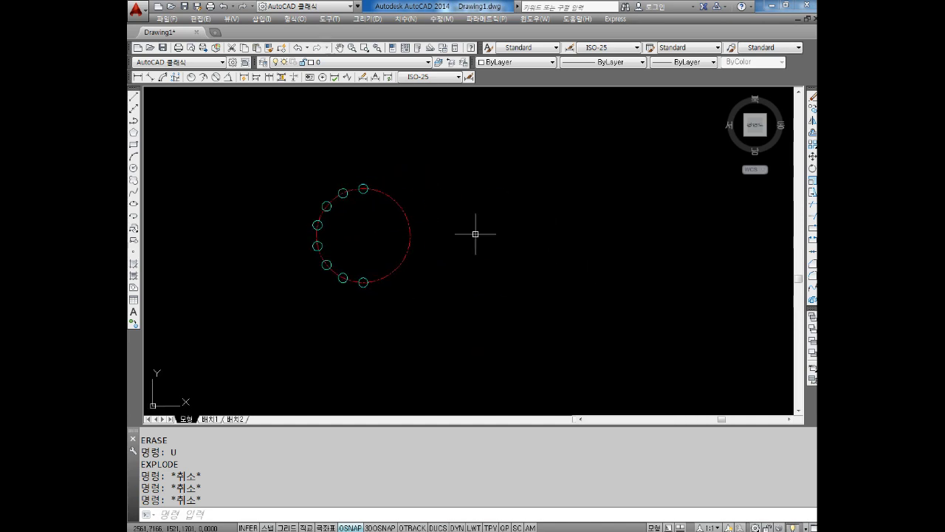
key(Escape)
key(Escape)
key(Escape)
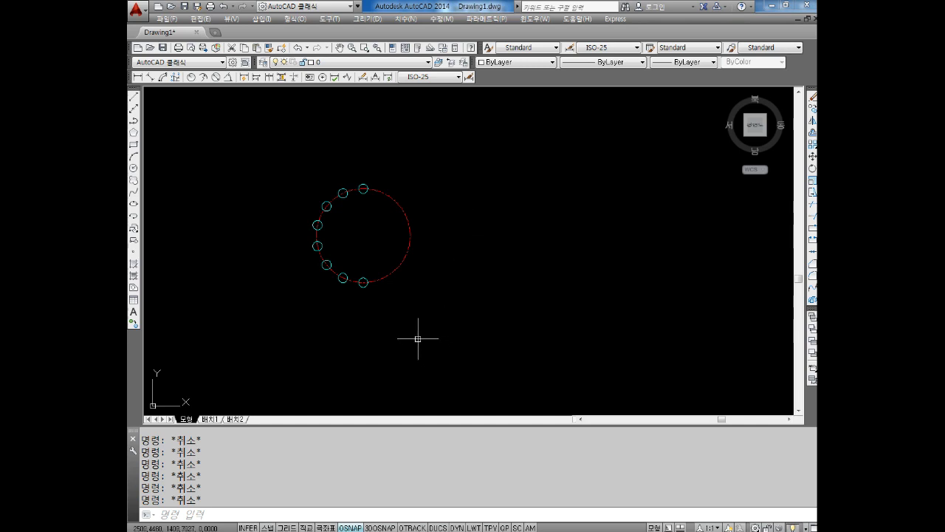
middle_drag(453, 323, 439, 337)
text(re)
key(Escape)
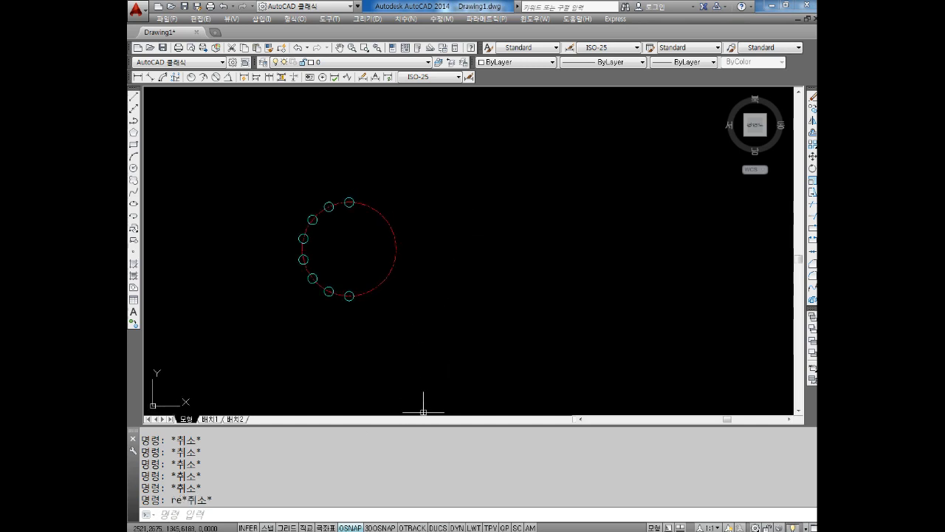
key(Escape)
key(Escape)
key(alt+Tab)
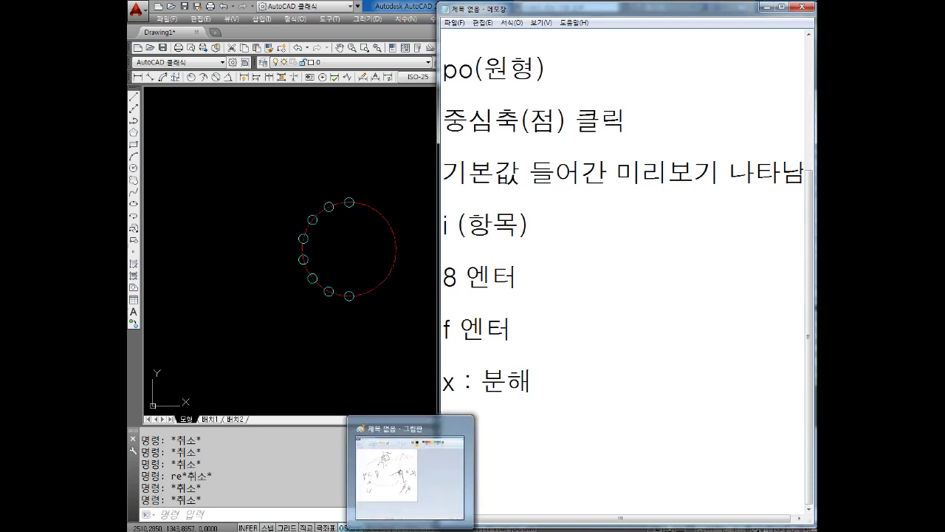
Start a new blank Paint canvas without saving the old sketch, and pick the second line width.
click(407, 507)
click(140, 18)
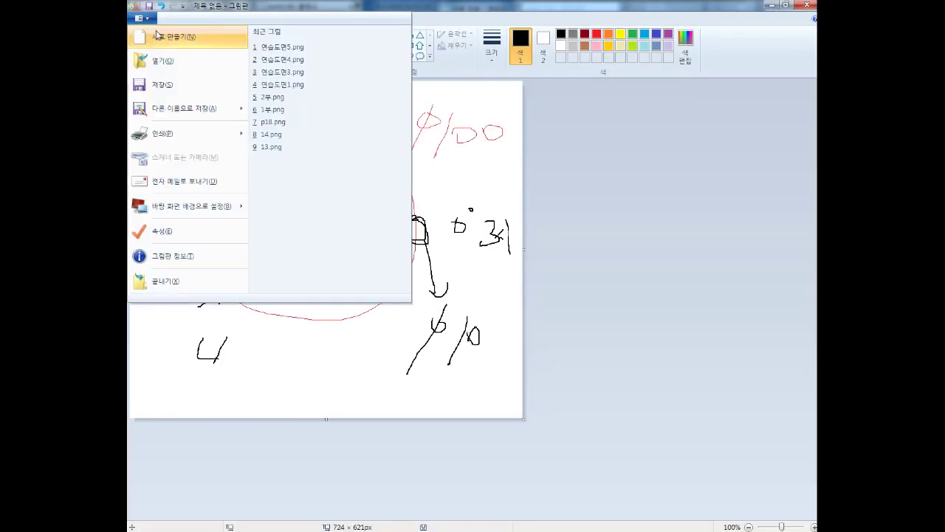
click(163, 279)
click(481, 272)
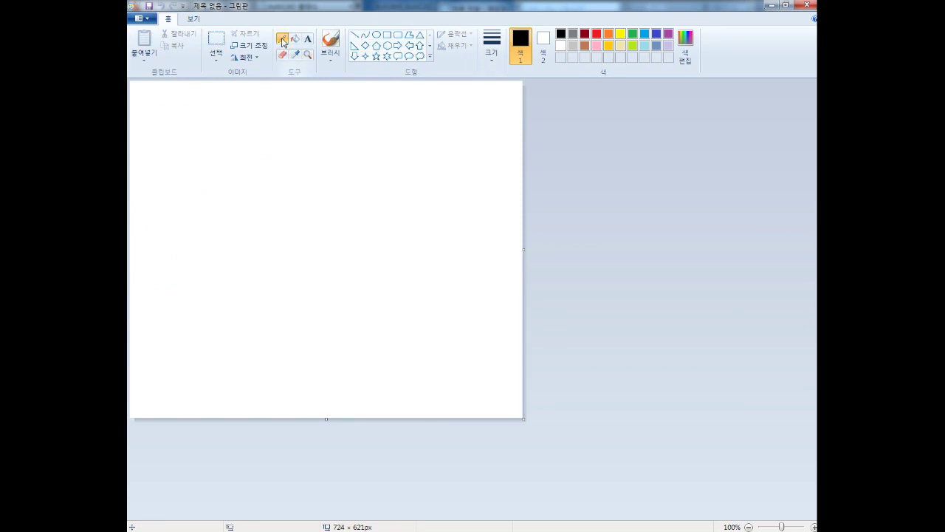
click(487, 58)
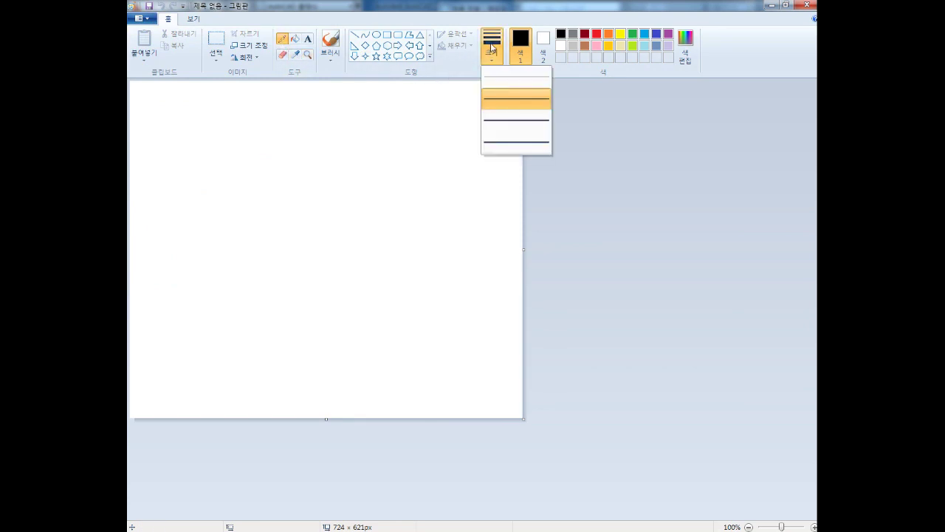
click(520, 101)
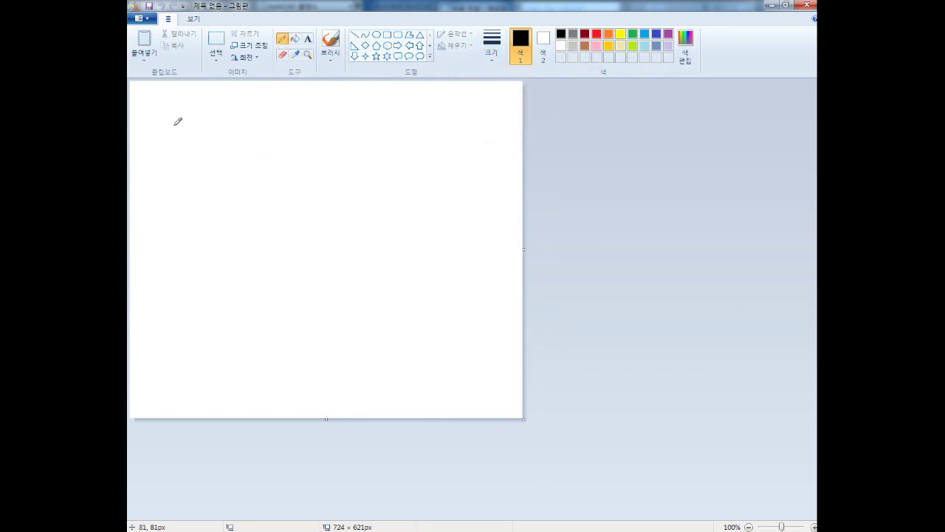
Pencil a large freehand rectangle in three strokes and handwrite a short label above it.
drag(173, 120, 169, 355)
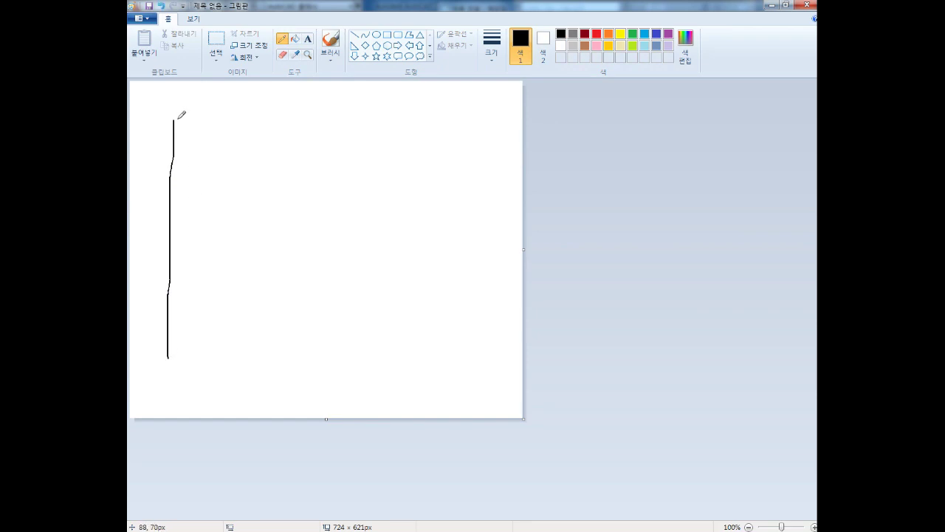
mouse_move(174, 120)
mouse_down()
mouse_move(480, 127)
mouse_move(493, 381)
mouse_move(462, 375)
mouse_up()
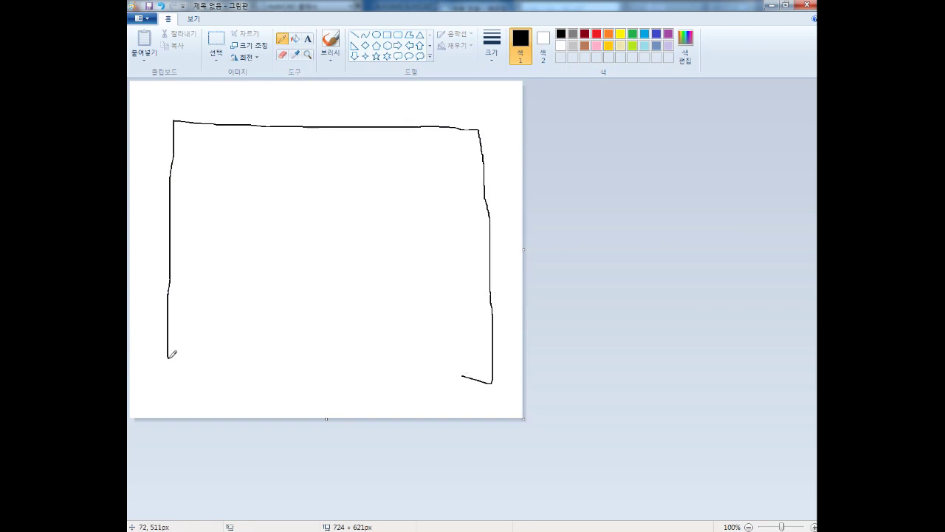
mouse_move(169, 357)
mouse_down()
mouse_move(258, 375)
mouse_move(492, 376)
mouse_up()
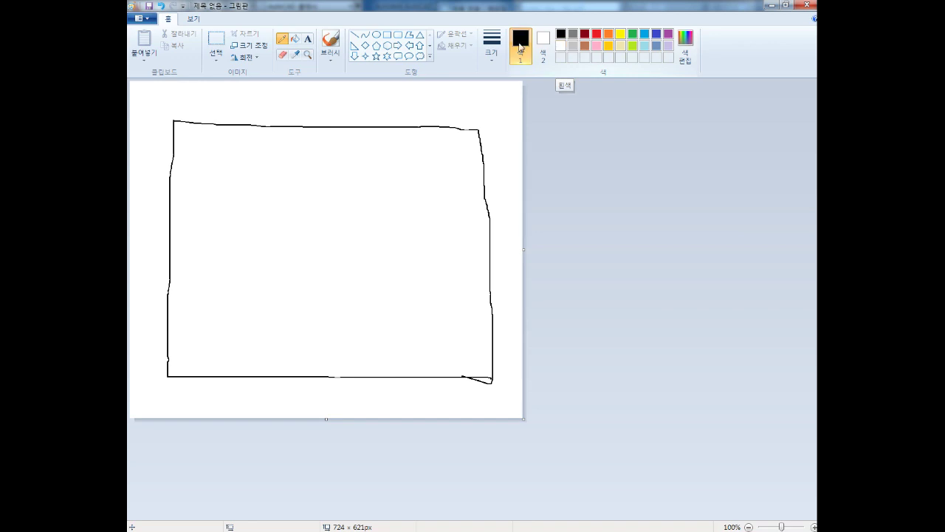
mouse_move(313, 98)
mouse_down()
mouse_move(330, 96)
mouse_move(323, 115)
mouse_move(338, 100)
mouse_move(357, 115)
mouse_move(347, 90)
mouse_move(363, 116)
mouse_move(368, 109)
mouse_up()
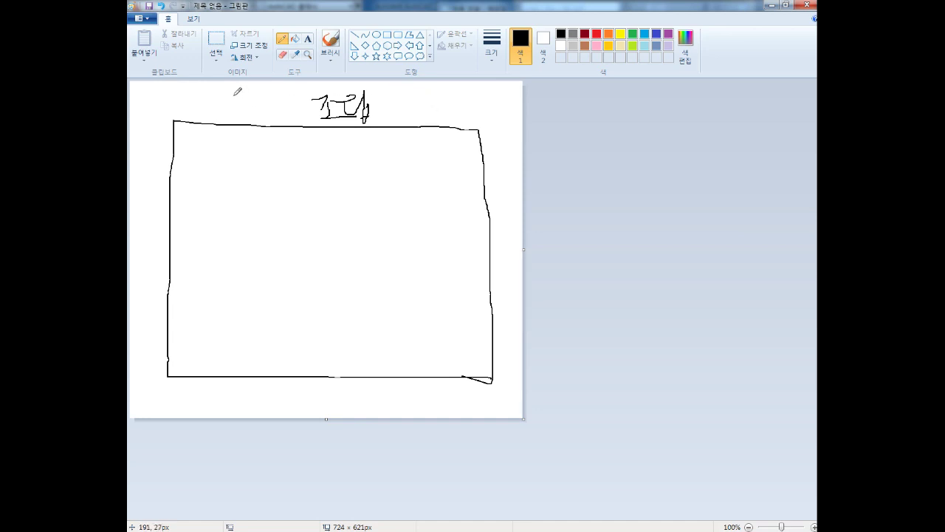
Extend the handwritten label above the rectangle into a longer heading.
mouse_move(234, 95)
mouse_down()
mouse_move(247, 96)
mouse_move(244, 103)
mouse_move(265, 86)
mouse_move(268, 118)
mouse_move(258, 106)
mouse_up()
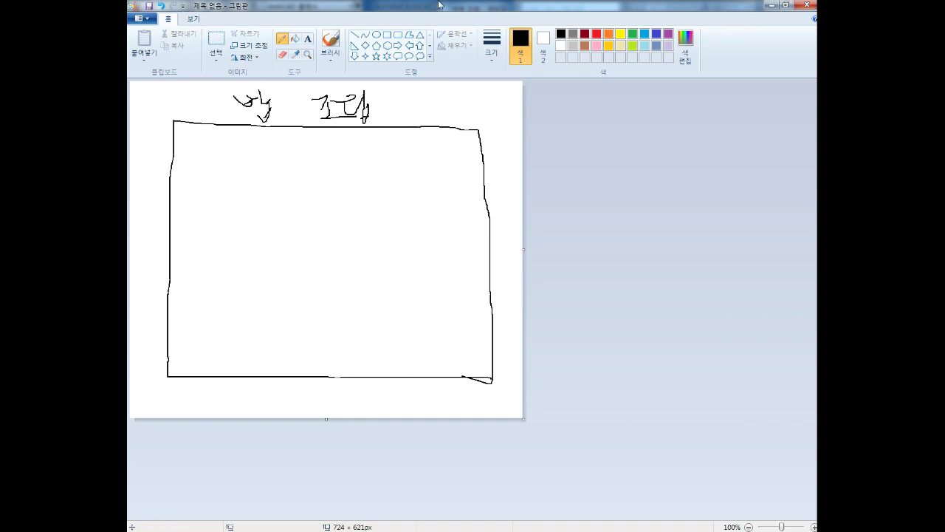
mouse_move(410, 96)
mouse_down()
mouse_move(429, 99)
mouse_move(416, 113)
mouse_move(435, 116)
mouse_up()
mouse_move(153, 95)
mouse_down()
mouse_move(172, 118)
mouse_move(209, 109)
mouse_move(219, 118)
mouse_up()
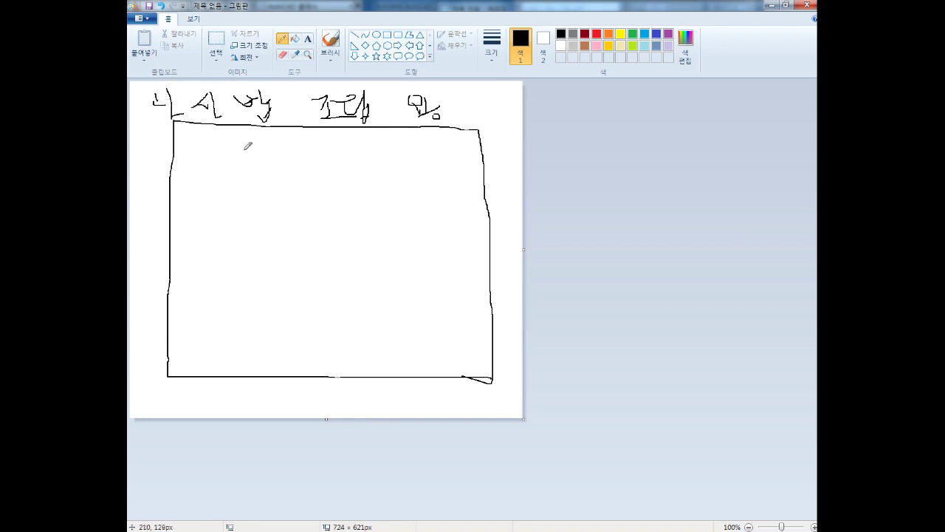
Write notes inside the box, then undo the last two pencil strokes.
drag(327, 177, 331, 214)
mouse_move(329, 173)
mouse_down()
mouse_move(345, 193)
mouse_move(346, 216)
mouse_move(392, 192)
mouse_up()
mouse_move(344, 229)
mouse_down()
mouse_move(338, 271)
mouse_move(357, 252)
mouse_move(354, 288)
mouse_move(356, 270)
mouse_up()
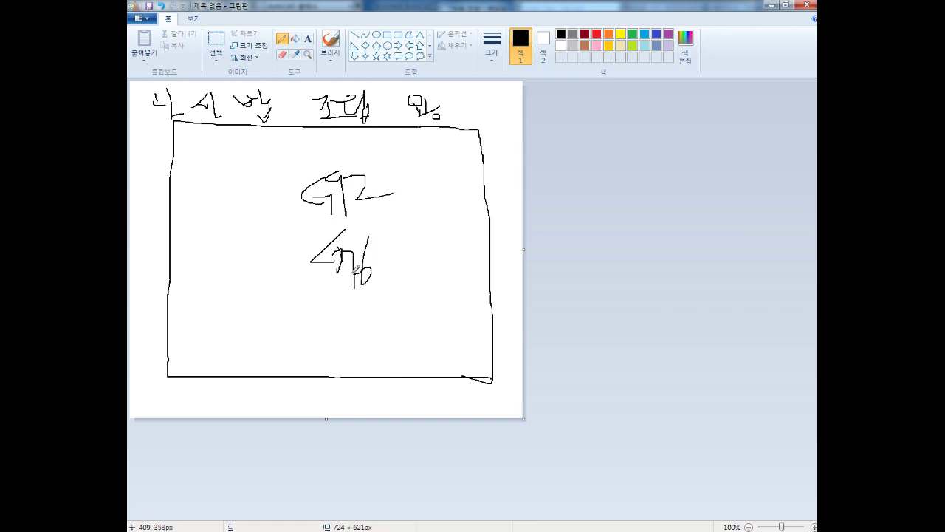
key(ctrl+z)
key(ctrl+z)
key(ctrl+z)
key(ctrl+z)
key(ctrl+z)
key(ctrl+z)
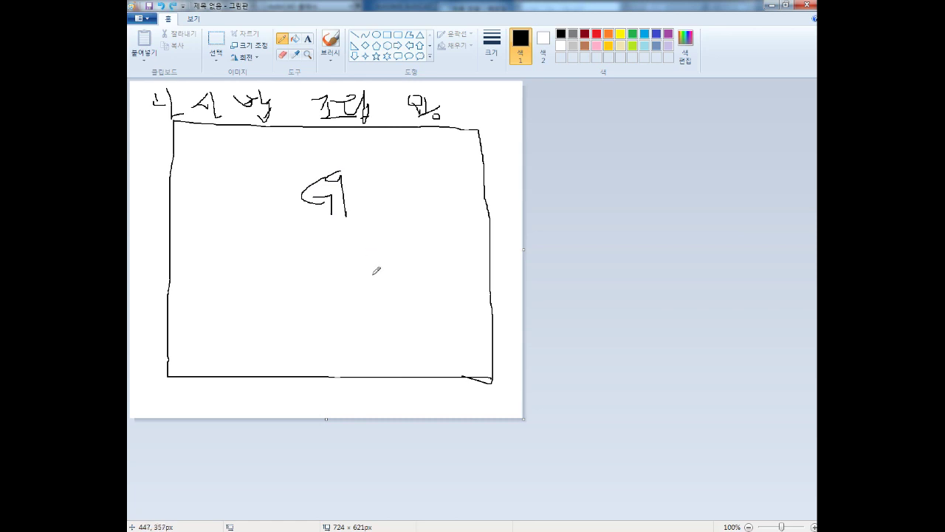
key(ctrl+z)
key(ctrl+z)
key(ctrl+z)
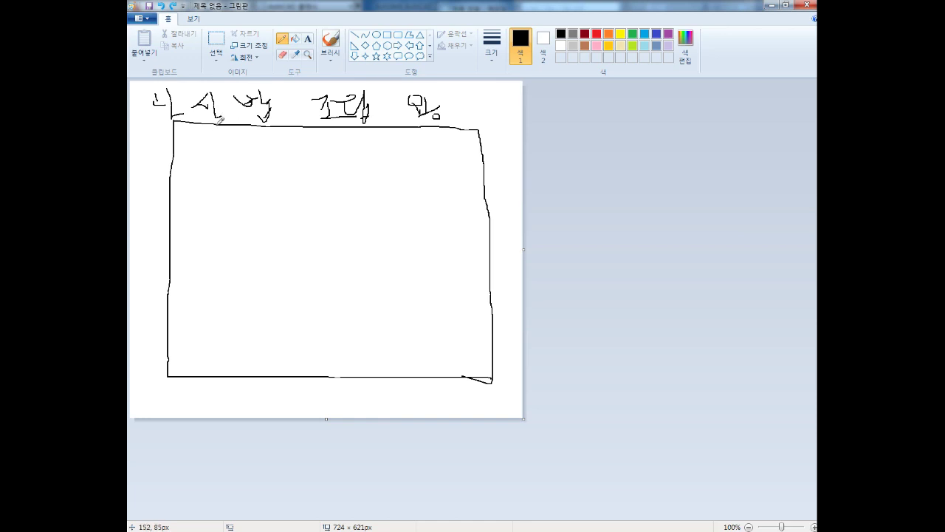
Sketch concentric double-circle holes at the four plate corners.
drag(221, 152, 216, 155)
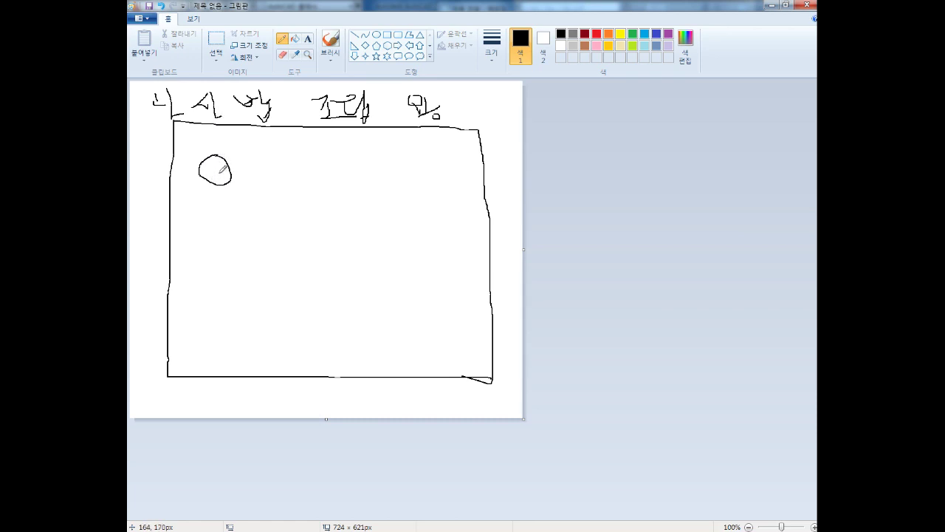
mouse_move(217, 160)
mouse_down()
mouse_move(211, 175)
mouse_move(219, 158)
mouse_up()
mouse_move(438, 156)
mouse_down()
mouse_move(446, 190)
mouse_move(463, 161)
mouse_move(449, 168)
mouse_move(456, 182)
mouse_move(449, 165)
mouse_up()
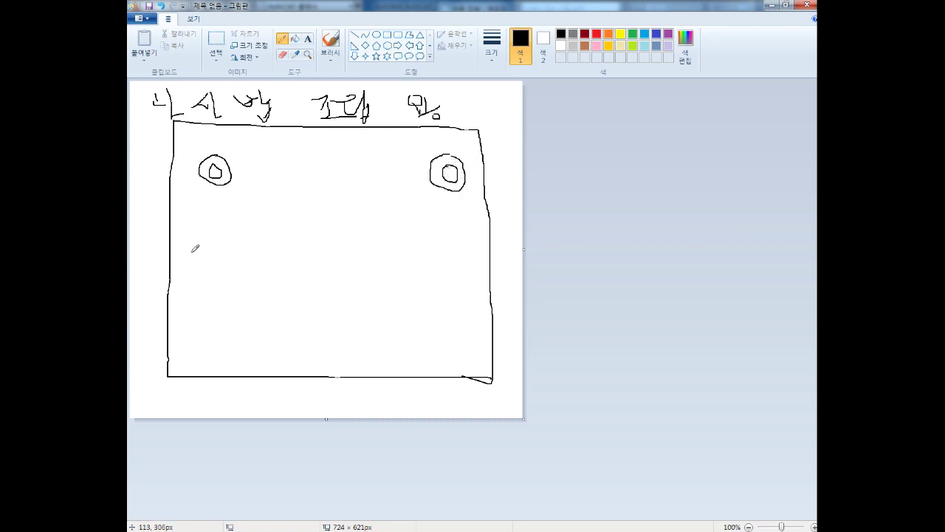
mouse_move(224, 285)
mouse_down()
mouse_move(190, 316)
mouse_move(242, 275)
mouse_move(210, 305)
mouse_move(222, 290)
mouse_up()
mouse_move(426, 281)
mouse_down()
mouse_move(482, 292)
mouse_move(428, 279)
mouse_move(452, 298)
mouse_move(442, 283)
mouse_up()
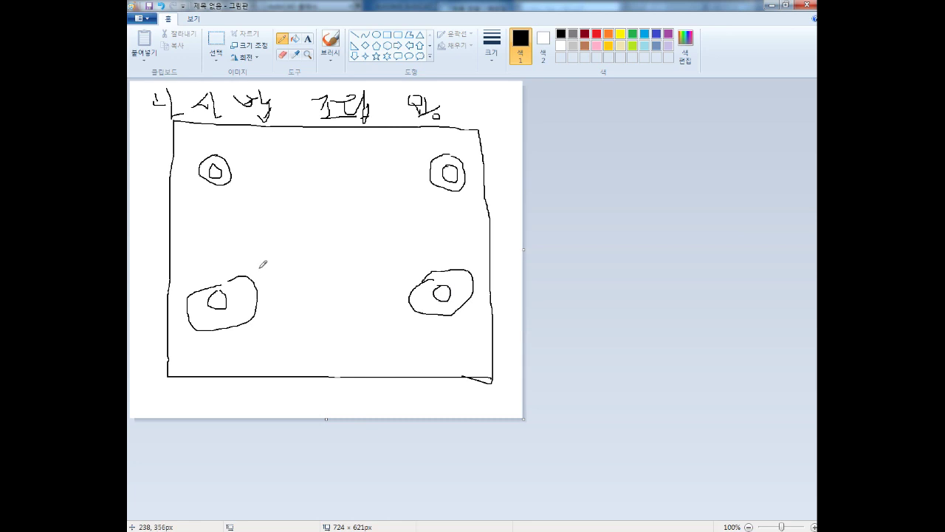
mouse_move(245, 234)
mouse_down()
mouse_move(228, 263)
mouse_move(237, 274)
mouse_up()
Sketch the T-shaped part with inner outlines in the middle of the plate.
mouse_move(298, 169)
mouse_down()
mouse_move(329, 203)
mouse_move(338, 267)
mouse_up()
mouse_move(365, 195)
mouse_down()
mouse_move(367, 279)
mouse_move(381, 198)
mouse_move(401, 198)
mouse_move(396, 161)
mouse_move(300, 166)
mouse_up()
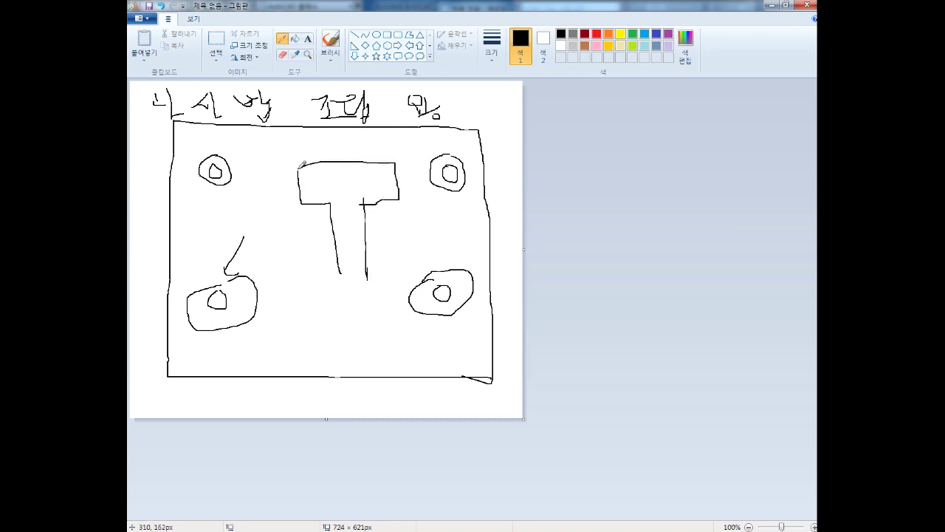
drag(333, 204, 369, 203)
drag(336, 271, 367, 272)
mouse_move(310, 164)
mouse_down()
mouse_move(312, 183)
mouse_move(339, 190)
mouse_move(351, 289)
mouse_up()
mouse_move(360, 204)
mouse_down()
mouse_move(362, 289)
mouse_move(339, 297)
mouse_move(362, 189)
mouse_move(392, 167)
mouse_move(291, 153)
mouse_up()
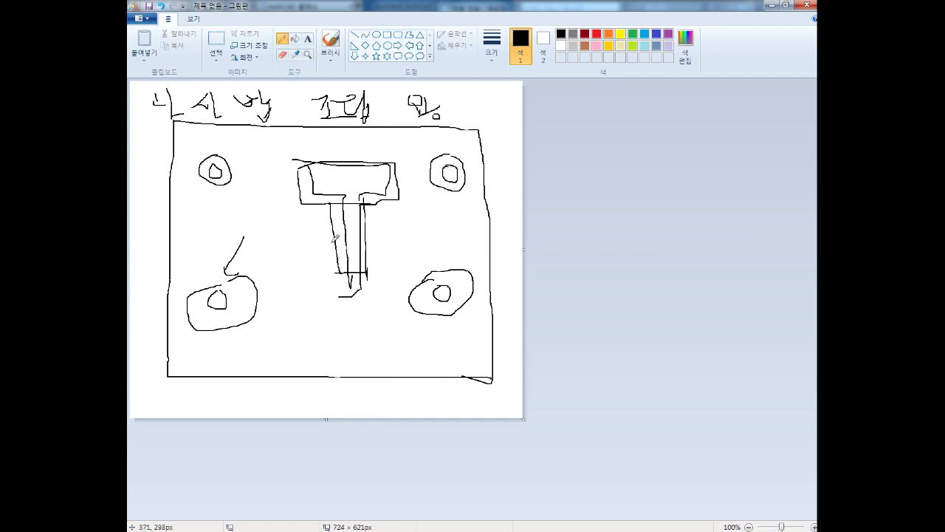
Switch the pencil to red and draw lines down from and between the lower holes.
click(596, 33)
drag(218, 296, 219, 379)
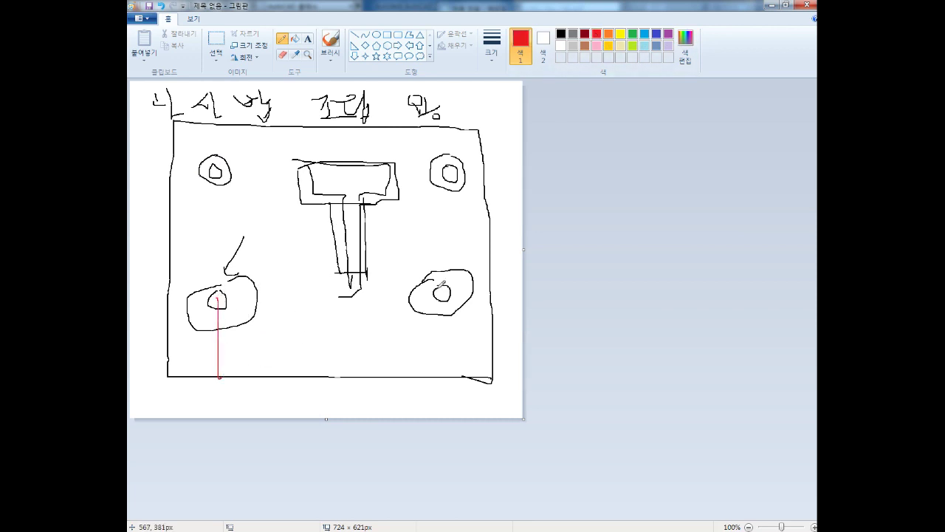
drag(445, 294, 441, 379)
mouse_move(220, 355)
mouse_down()
mouse_move(229, 370)
mouse_move(433, 354)
mouse_move(435, 363)
mouse_up()
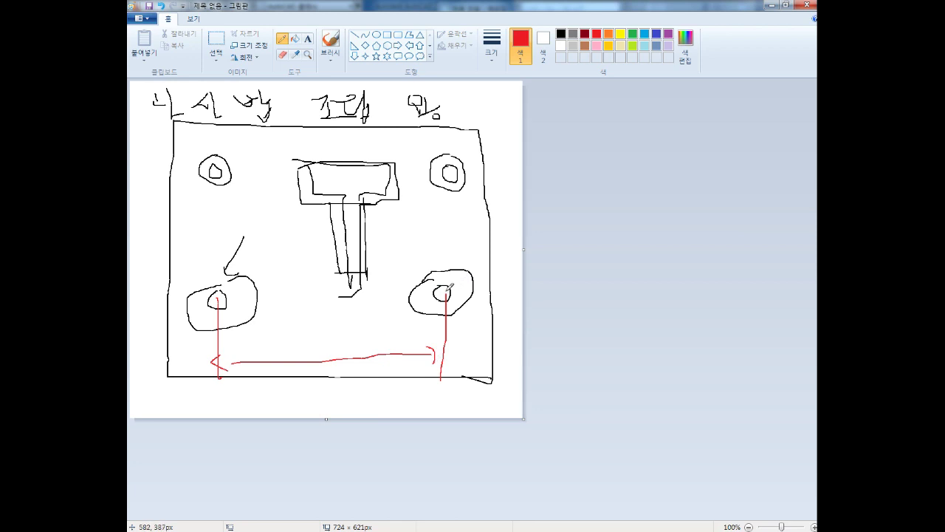
Draw red dimension arrows between the holes and label the spacing 100.
drag(446, 291, 514, 291)
mouse_move(462, 168)
mouse_down()
mouse_move(509, 169)
mouse_move(494, 196)
mouse_move(493, 298)
mouse_up()
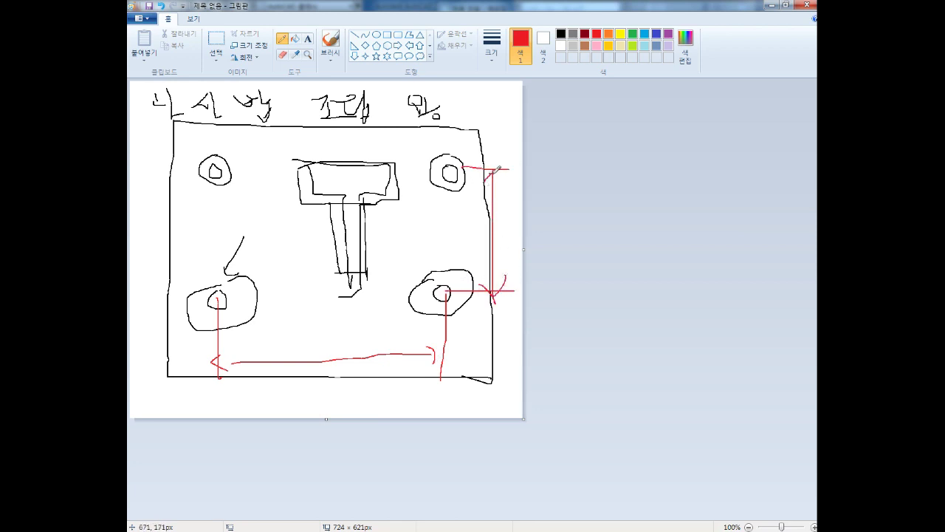
drag(499, 168, 502, 181)
mouse_move(318, 323)
mouse_down()
mouse_move(300, 354)
mouse_move(322, 333)
mouse_move(336, 337)
mouse_up()
mouse_move(451, 214)
mouse_down()
mouse_move(444, 256)
mouse_move(485, 228)
mouse_move(470, 219)
mouse_up()
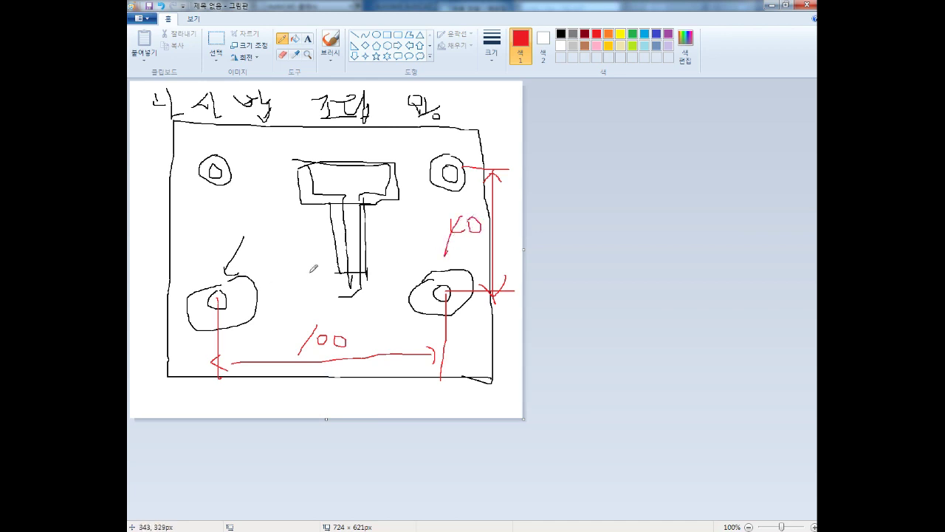
Add red leaders with Ø9 and Ø16 labels at the lower-left hole.
mouse_move(181, 252)
mouse_down()
mouse_move(184, 275)
mouse_move(197, 278)
mouse_up()
mouse_move(209, 236)
mouse_down()
mouse_move(224, 236)
mouse_move(211, 235)
mouse_move(215, 263)
mouse_up()
mouse_move(235, 221)
mouse_down()
mouse_move(219, 296)
mouse_move(226, 285)
mouse_up()
mouse_move(274, 242)
mouse_down()
mouse_move(252, 279)
mouse_move(263, 273)
mouse_up()
drag(282, 276, 282, 319)
drag(301, 255, 303, 288)
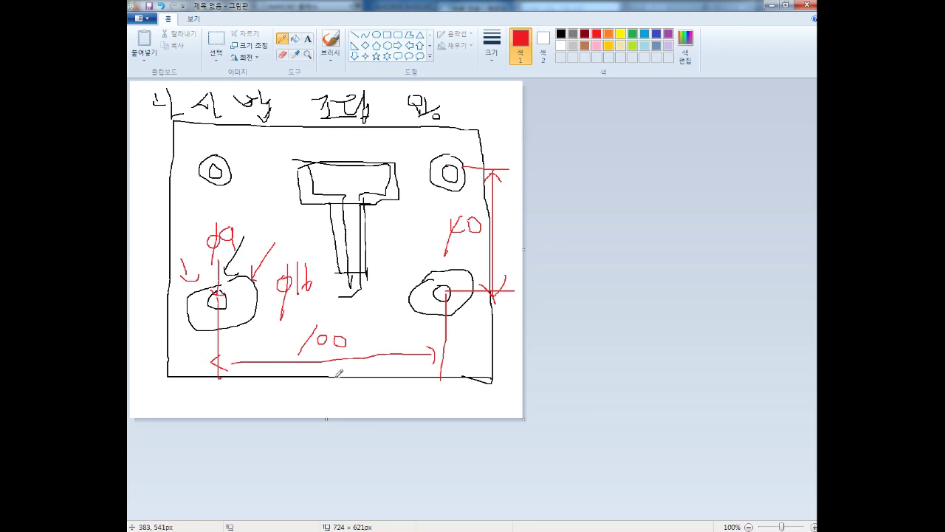
Mark the 120 overall width below the plate and write 60 for the height.
drag(161, 392, 161, 402)
drag(486, 393, 487, 405)
drag(325, 387, 324, 404)
drag(335, 389, 377, 392)
mouse_move(509, 196)
mouse_down()
mouse_move(502, 231)
mouse_move(512, 225)
mouse_up()
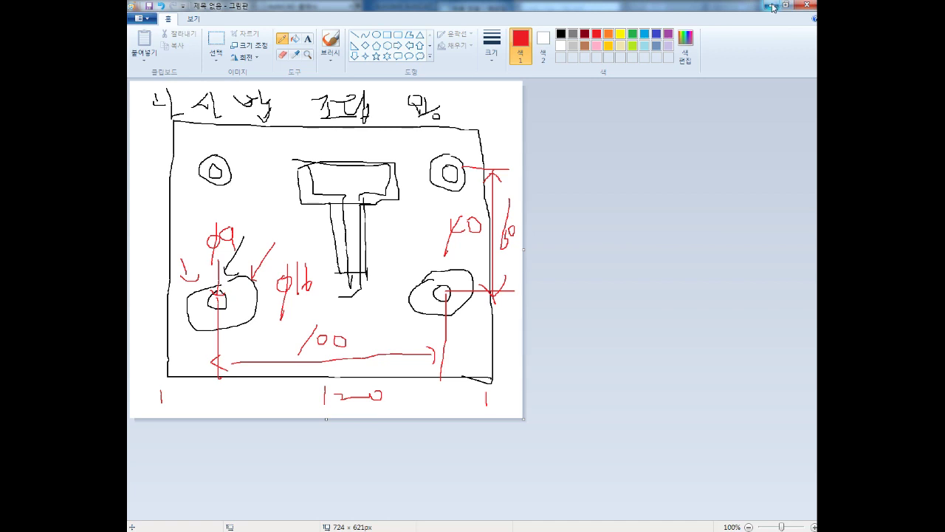
Set the current drawing colour to cyan in the Properties colour list.
click(771, 6)
click(339, 383)
text(re*취소*)
key(Escape)
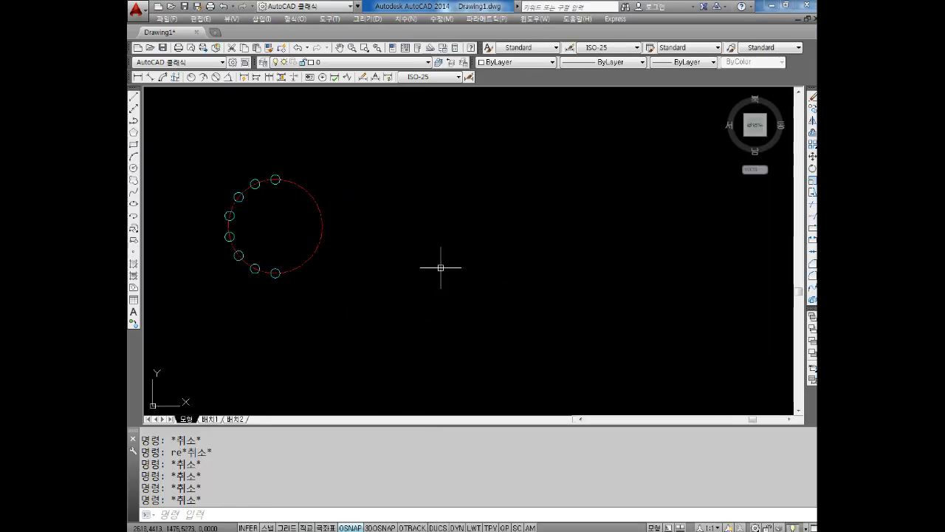
click(519, 63)
click(498, 107)
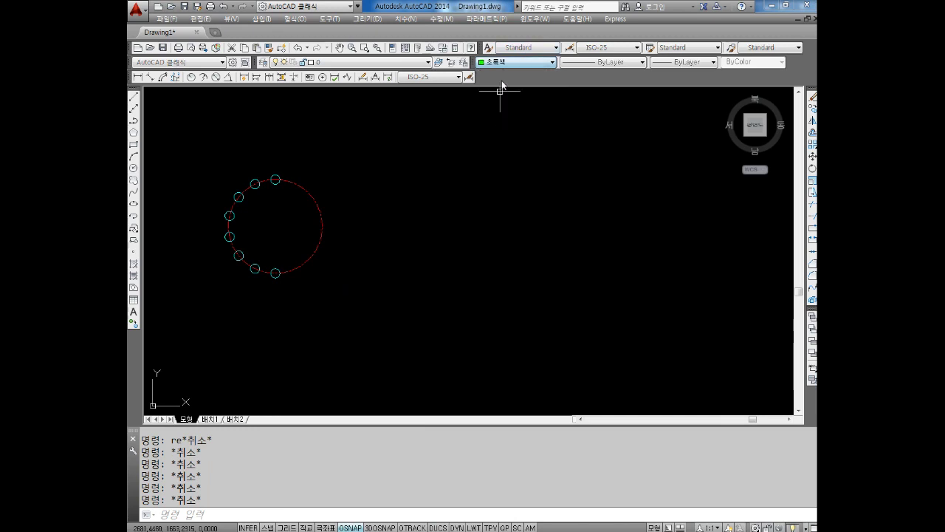
click(502, 62)
click(496, 116)
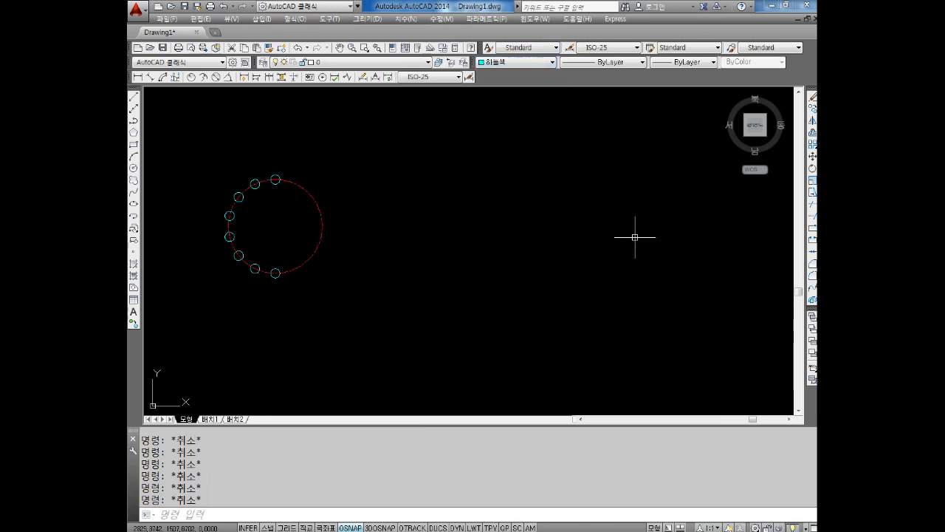
text(rec)
key(Return)
click(441, 287)
text(@120,60)
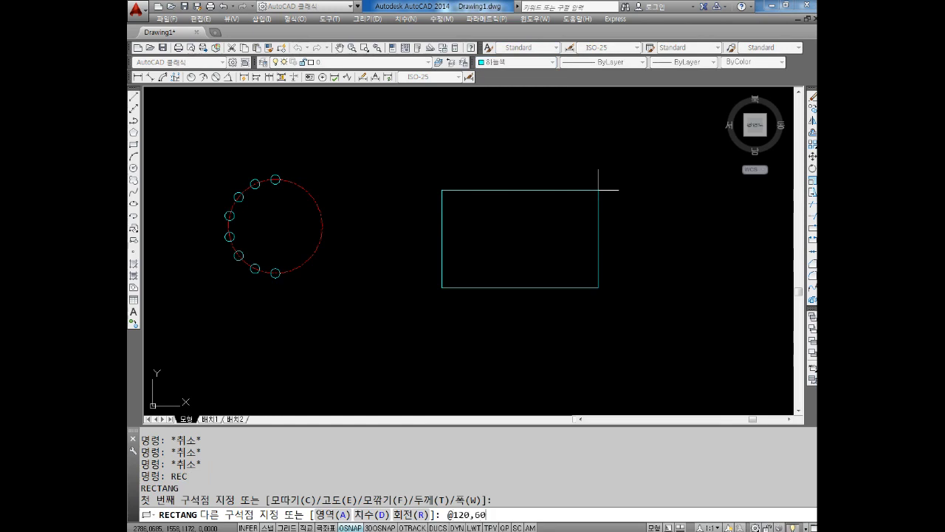
key(Return)
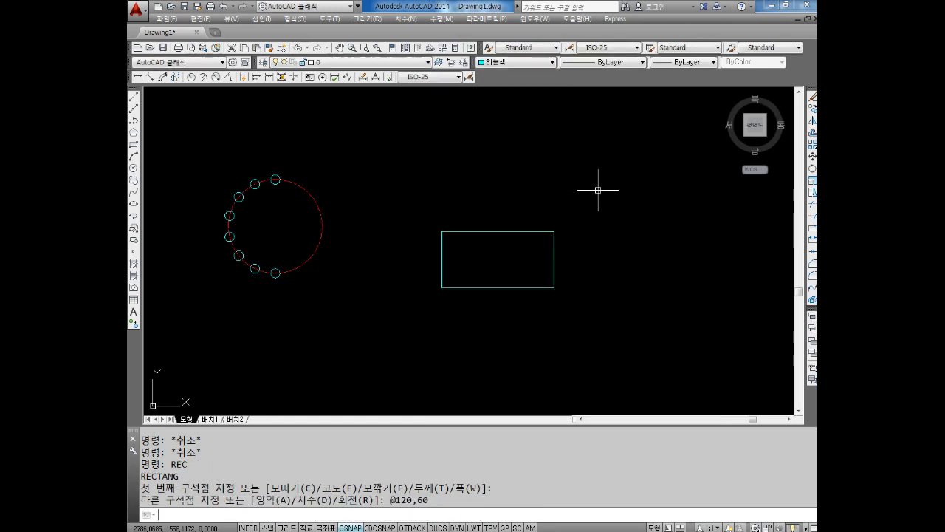
key(Escape)
key(Escape)
scroll(544, 268, up, 4)
key(Escape)
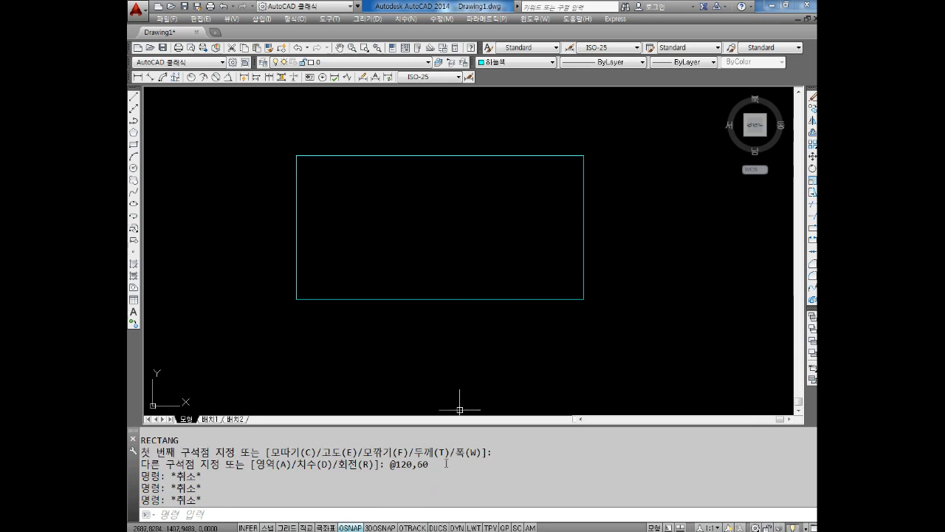
key(alt+Tab)
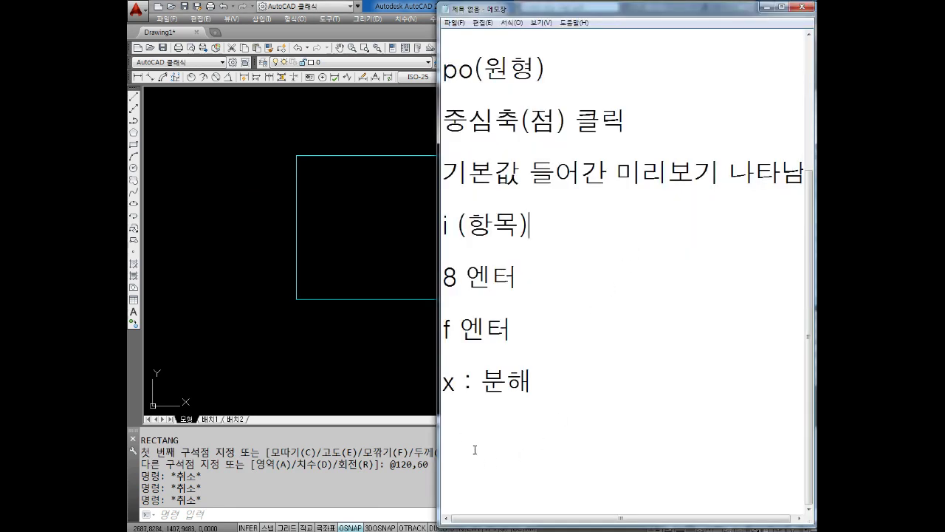
click(475, 450)
text(ec )
text(엔터)
key(Return)
text(시작점 )
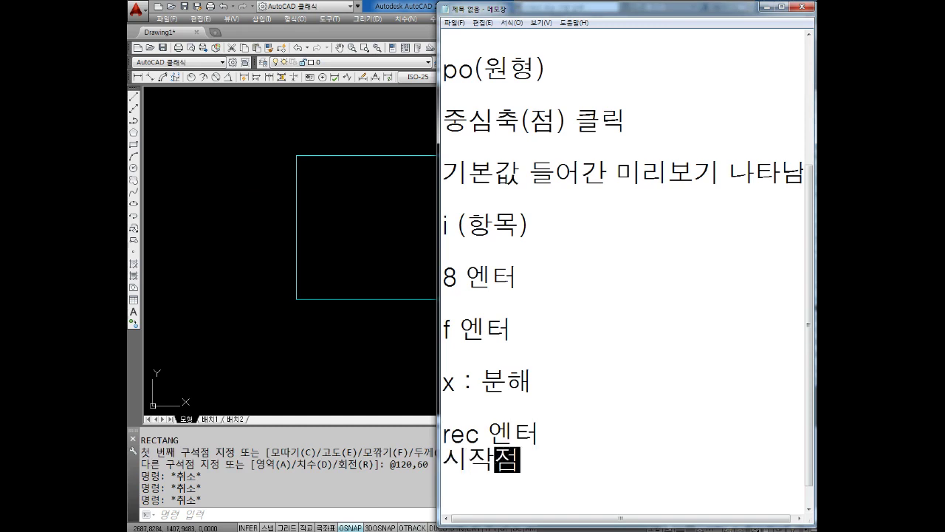
text(클릭)
key(Return)
text(d)
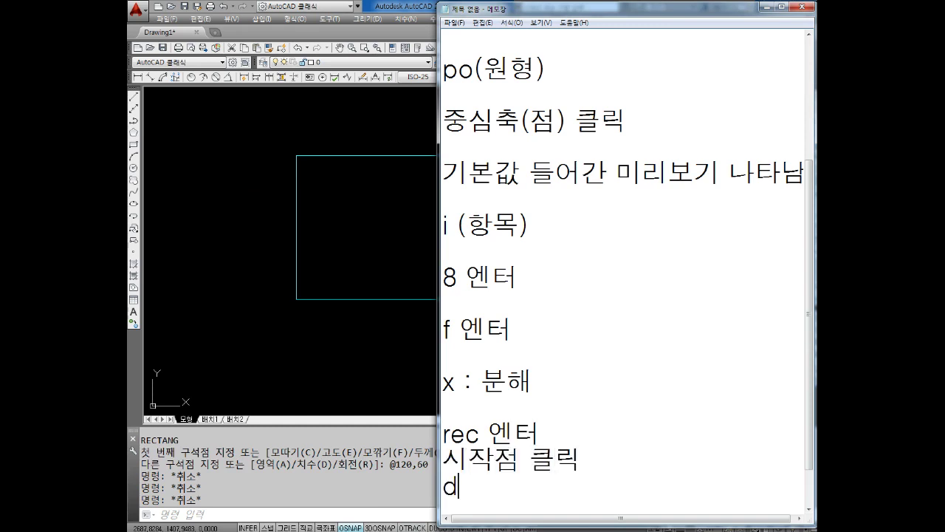
key(BackSpace)
text(@120)
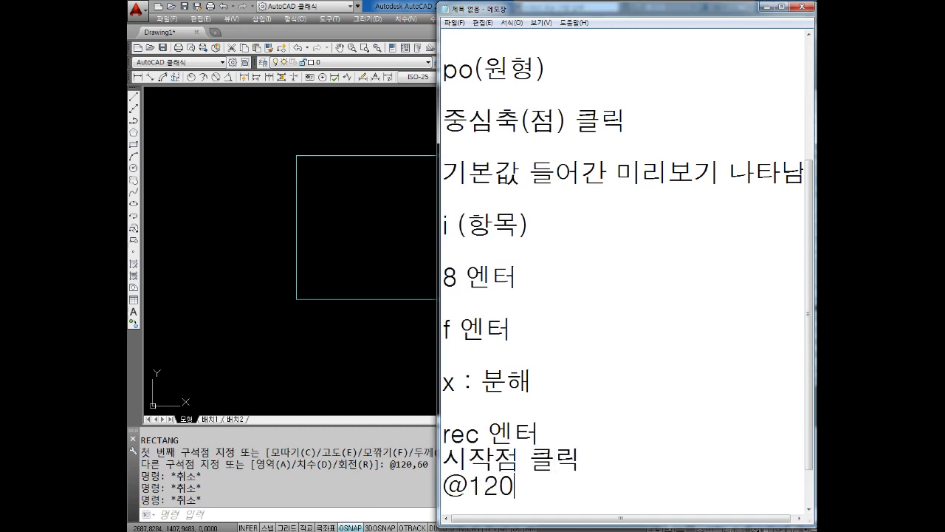
text(,60)
key(Return)
key(Return)
key(Return)
key(Return)
key(Return)
key(Return)
key(Return)
key(Return)
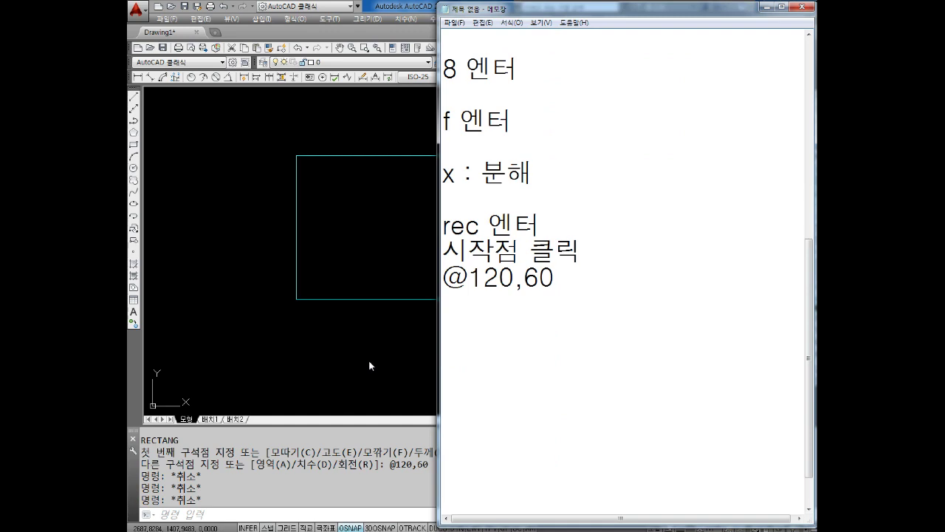
Add the explode note lines 'x엔터', '도형 클릭' and '엔터' below them.
click(446, 299)
key(x)
key(BackSpace)
text(x엔)
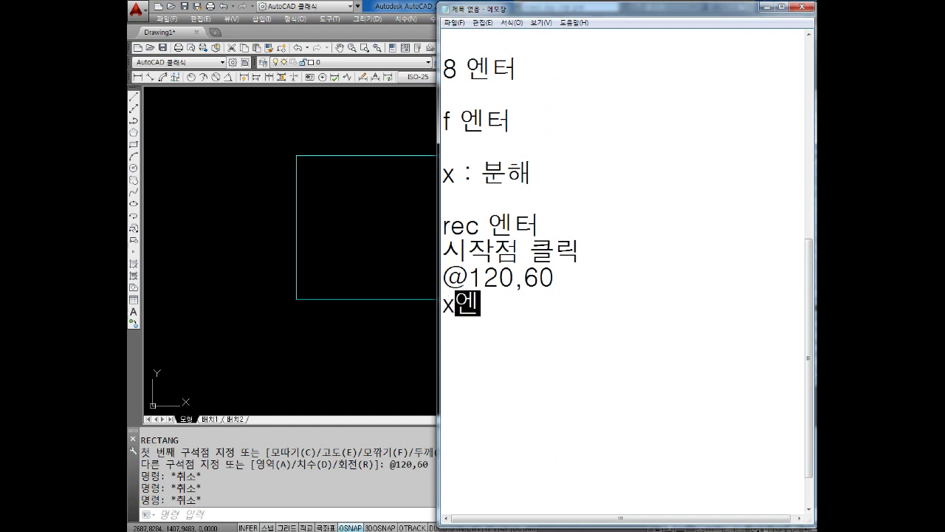
text(터)
key(Return)
text(분해왼ㄹ)
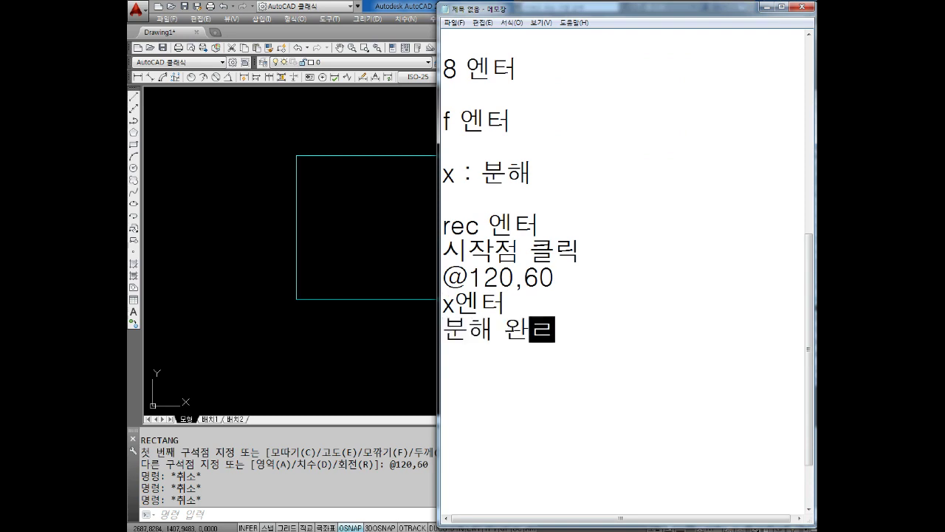
key(BackSpace)
key(BackSpace)
key(BackSpace)
key(BackSpace)
key(BackSpace)
text(도)
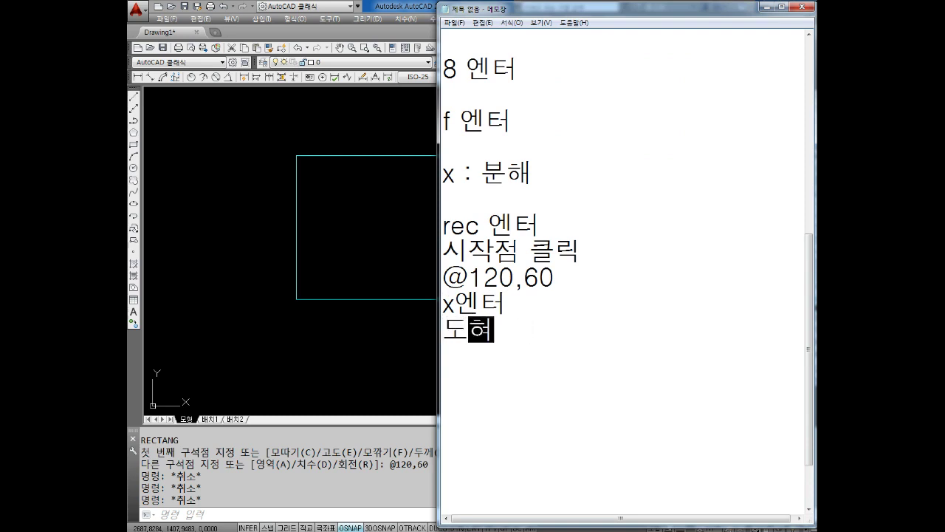
text(형 클릭)
key(Return)
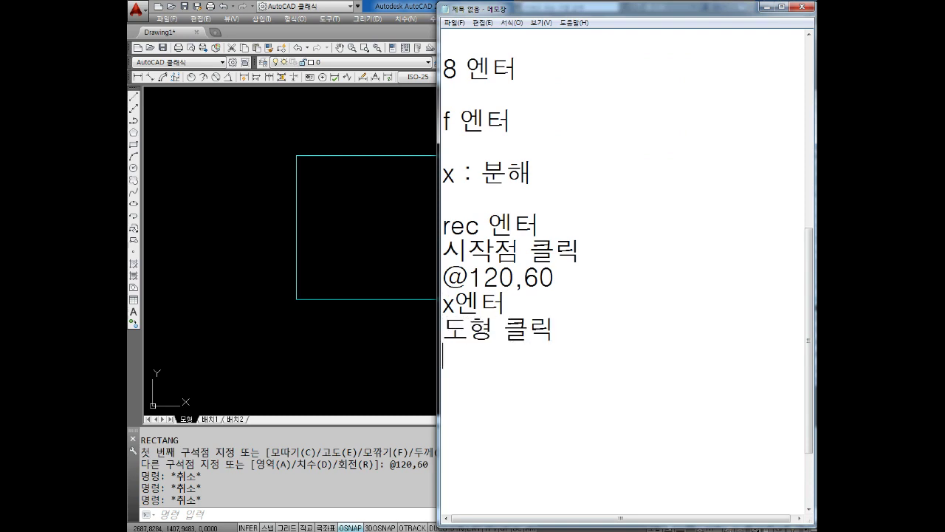
text(왼)
key(BackSpace)
key(BackSpace)
key(BackSpace)
text(엔터)
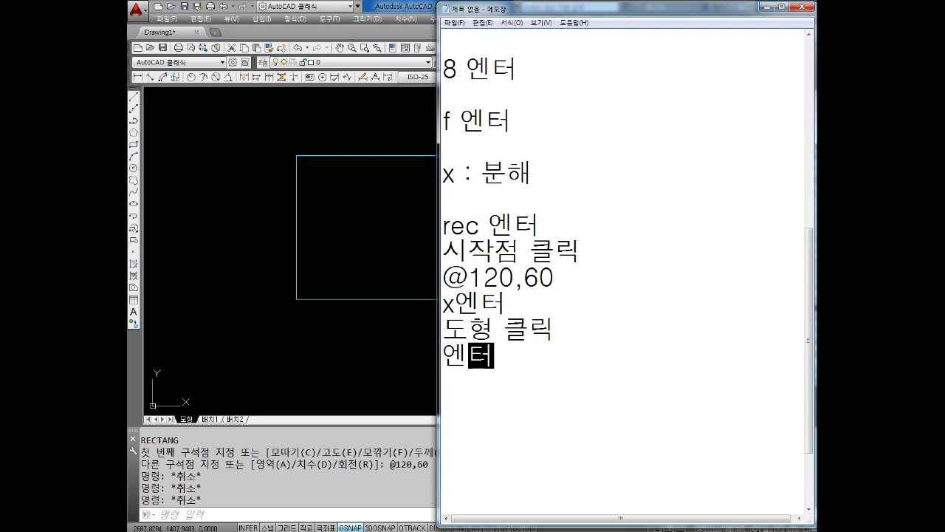
key(Return)
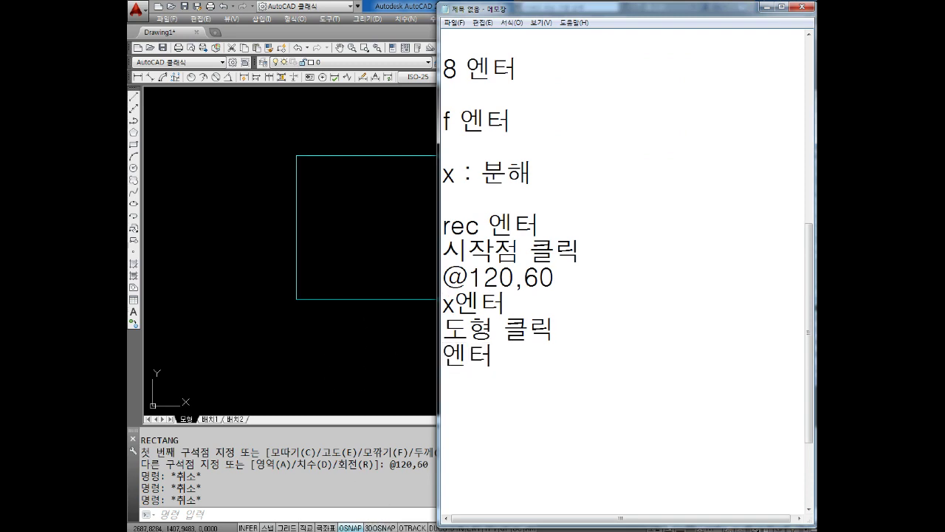
Pencil red arrows from the plate's left edge to the lower-left hole, plus a line below it.
click(411, 465)
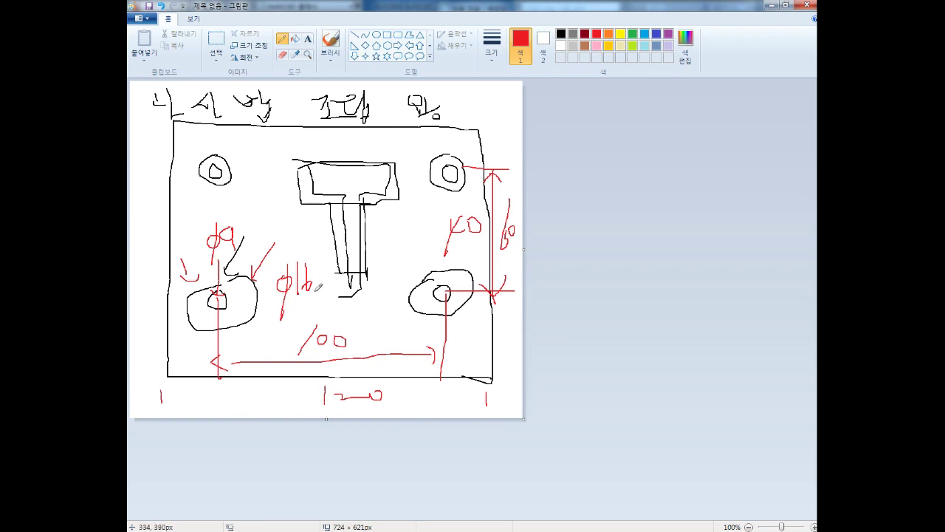
mouse_move(213, 336)
mouse_down()
mouse_move(225, 356)
mouse_move(211, 349)
mouse_up()
mouse_move(146, 296)
mouse_down()
mouse_move(200, 303)
mouse_move(191, 322)
mouse_up()
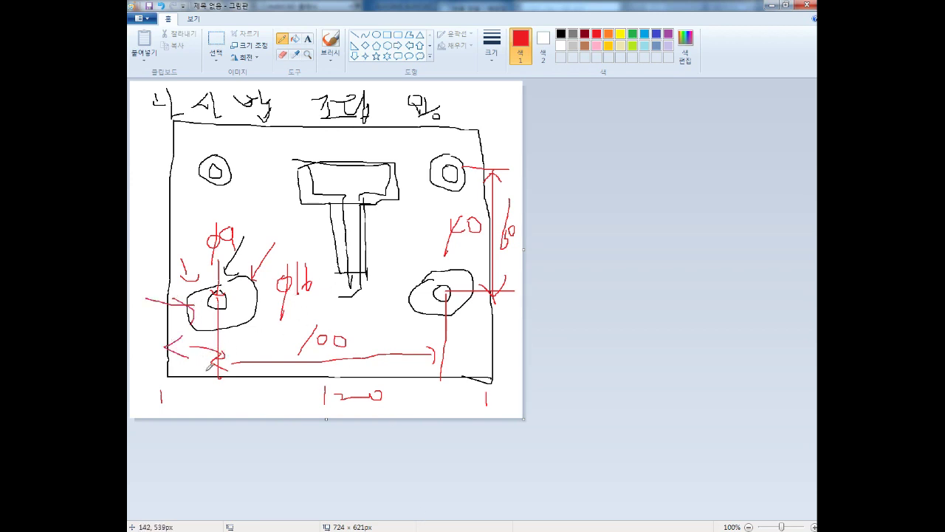
mouse_move(217, 390)
mouse_down()
mouse_move(223, 334)
mouse_move(237, 348)
mouse_up()
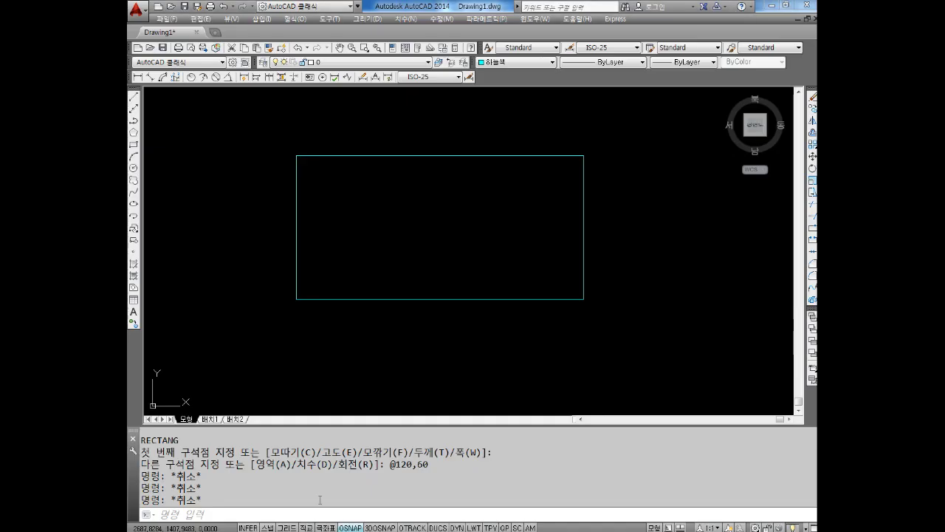
Explode the 120×60 rectangle into separate lines.
click(332, 265)
key(Escape)
Offset the rectangle's left and bottom edges 10 units inward.
key(Escape)
text(x)
key(Return)
click(404, 278)
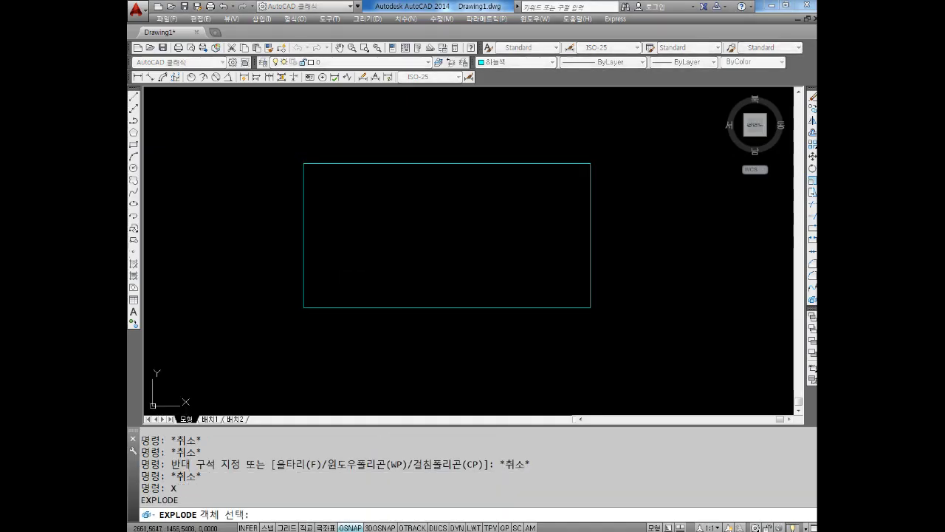
click(361, 337)
key(Return)
key(Escape)
key(Escape)
text(o)
key(Return)
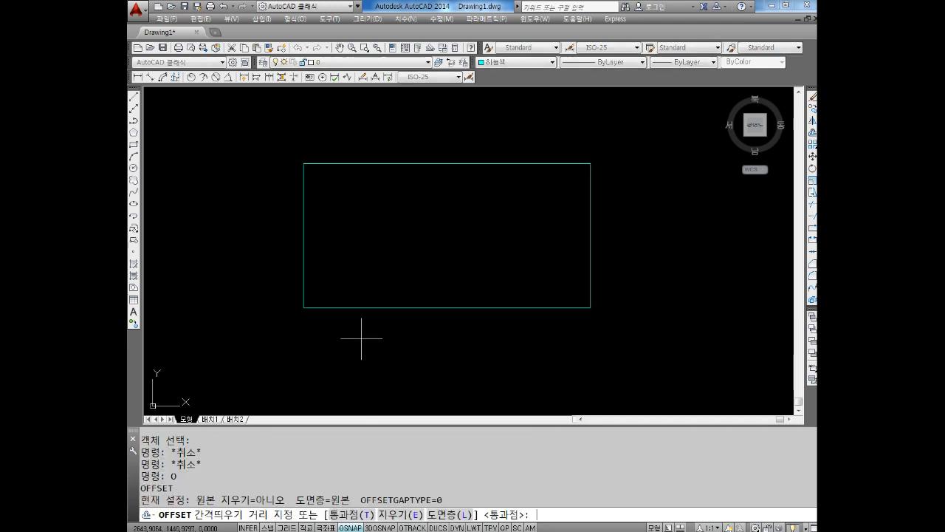
text(10)
key(Return)
click(352, 268)
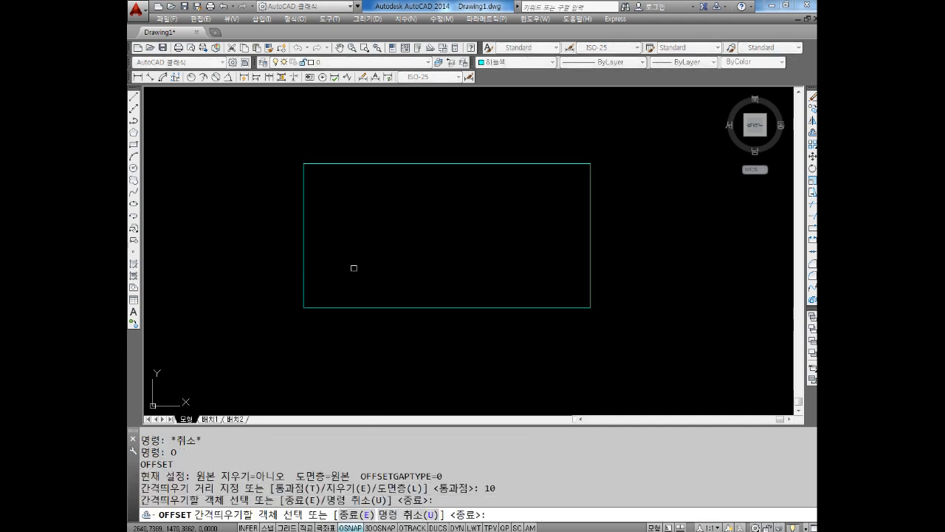
click(303, 278)
click(329, 282)
click(336, 308)
click(344, 268)
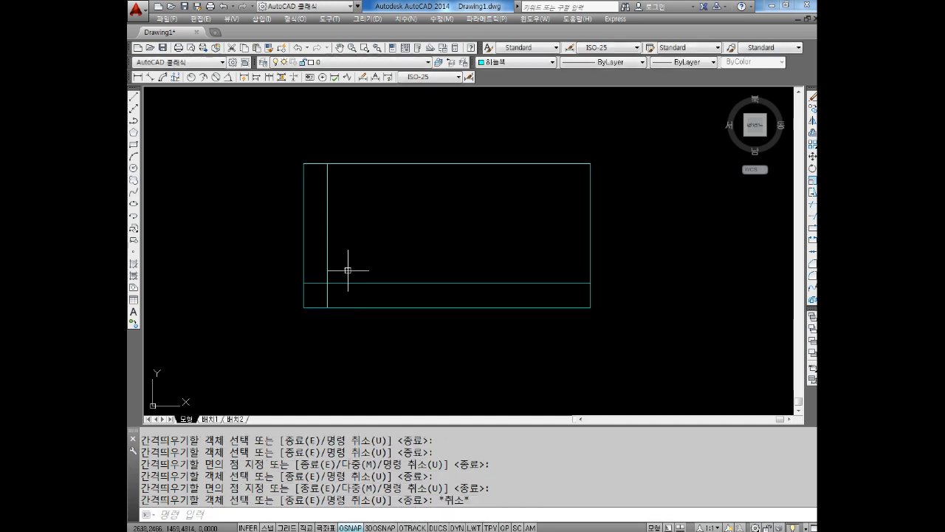
key(Escape)
key(Escape)
scroll(341, 273, up, 5)
Make the two offset lines red with the CENTER linetype.
click(340, 274)
click(267, 314)
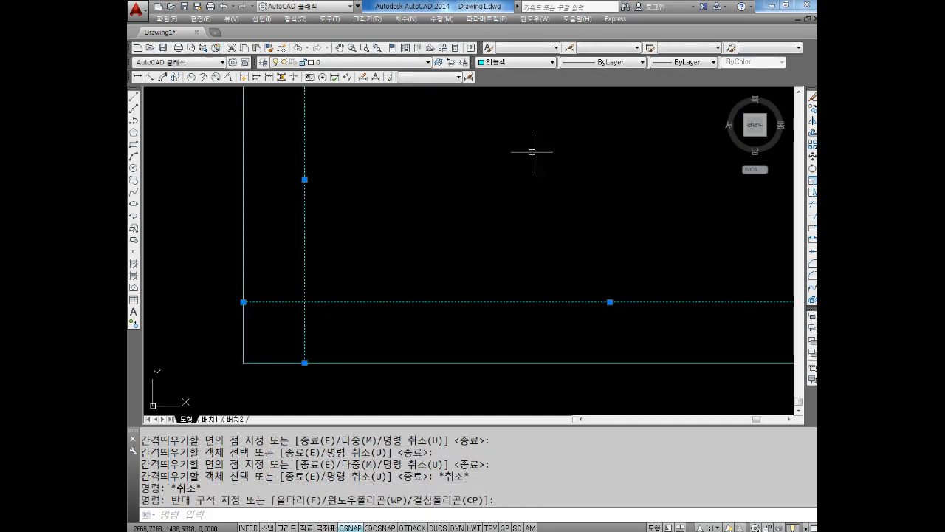
click(505, 63)
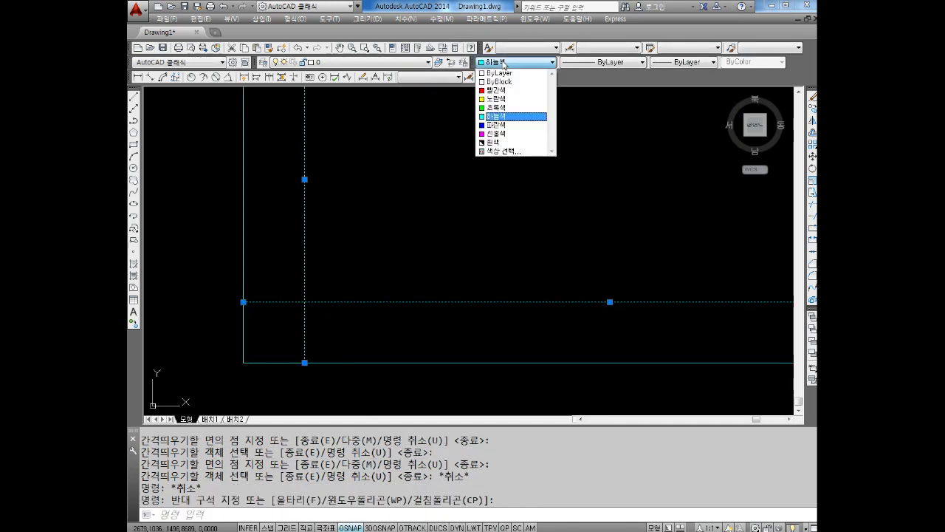
click(507, 90)
click(601, 62)
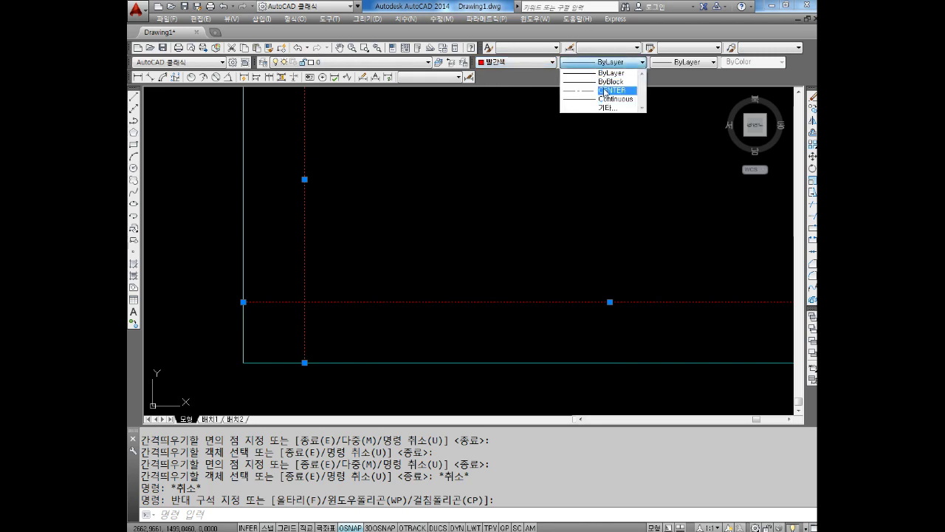
click(612, 90)
key(Escape)
key(Escape)
Start the circle command (C) and bring the Paint sketch up for reference.
scroll(421, 238, down, 3)
scroll(458, 256, up, 3)
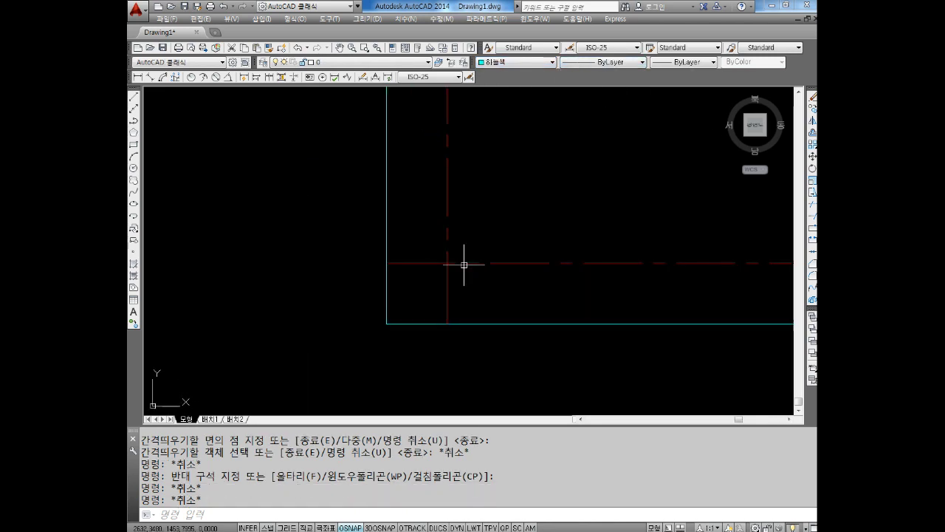
key(Escape)
key(Escape)
text(c)
key(Return)
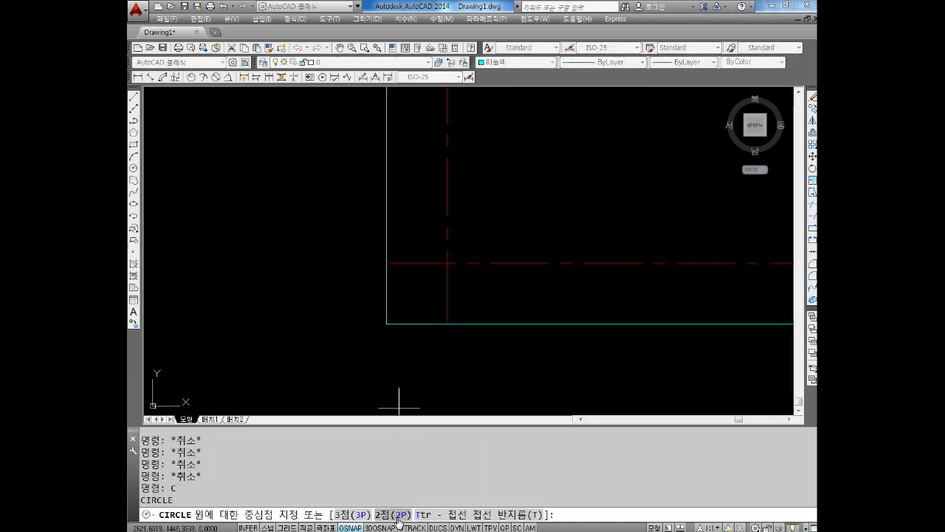
key(alt+Tab)
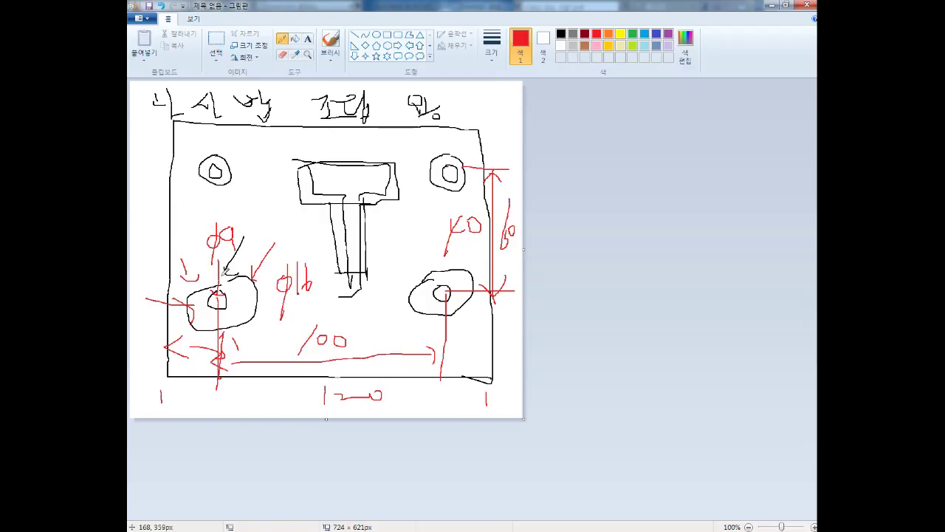
Draw a Ø9 circle centered on the lower-left centerline crossing.
click(771, 5)
click(446, 263)
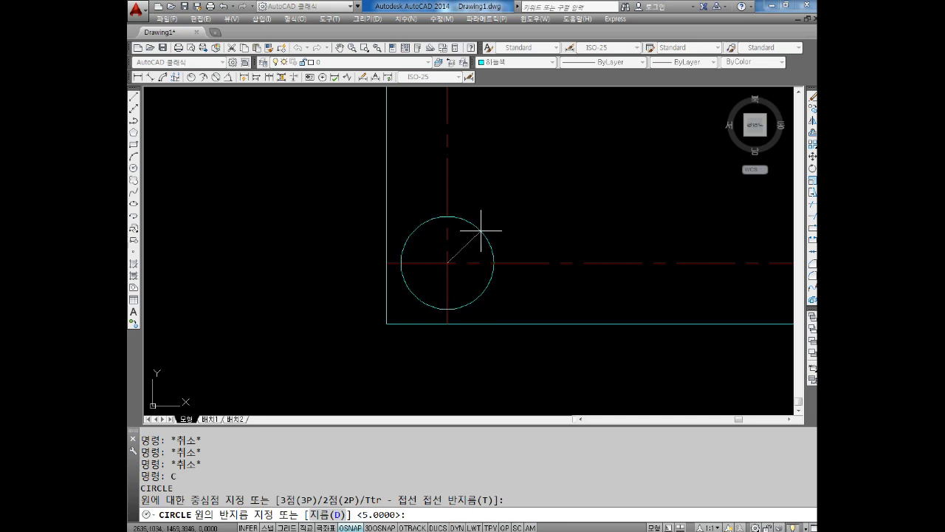
text(d)
key(Return)
text(9)
key(Return)
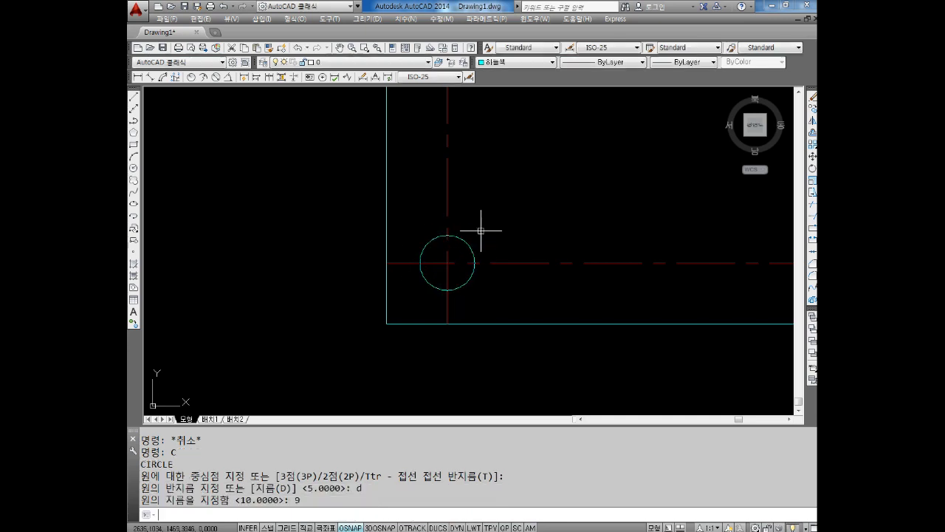
Add a concentric Ø16 circle at the same centerline crossing.
key(Return)
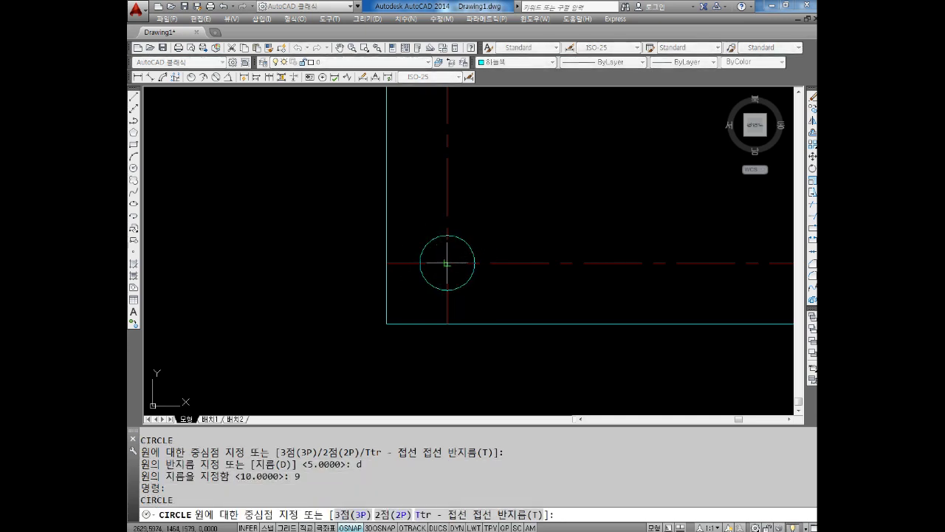
click(446, 262)
text(d)
key(Return)
text(16)
key(Return)
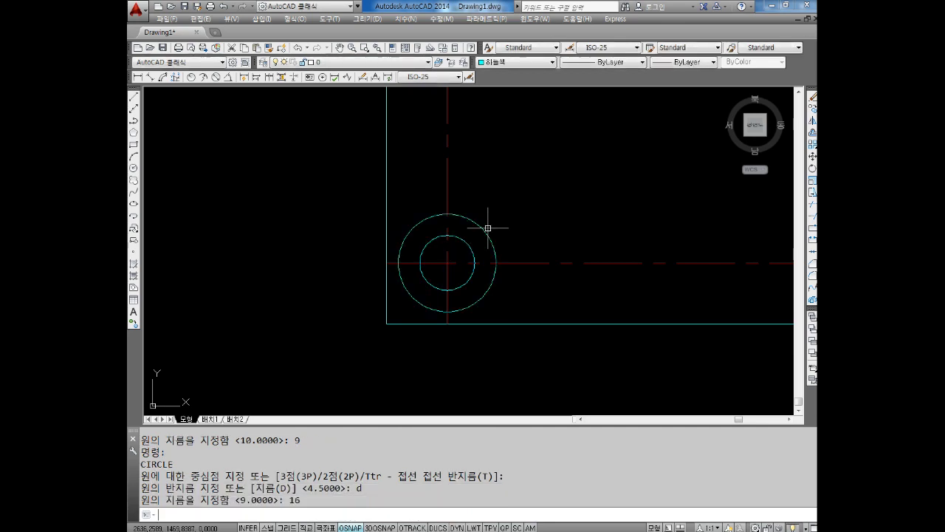
key(Escape)
key(Escape)
Pan to show the whole plate and bring the Notepad notes forward.
scroll(465, 234, down, 5)
scroll(492, 246, up, 4)
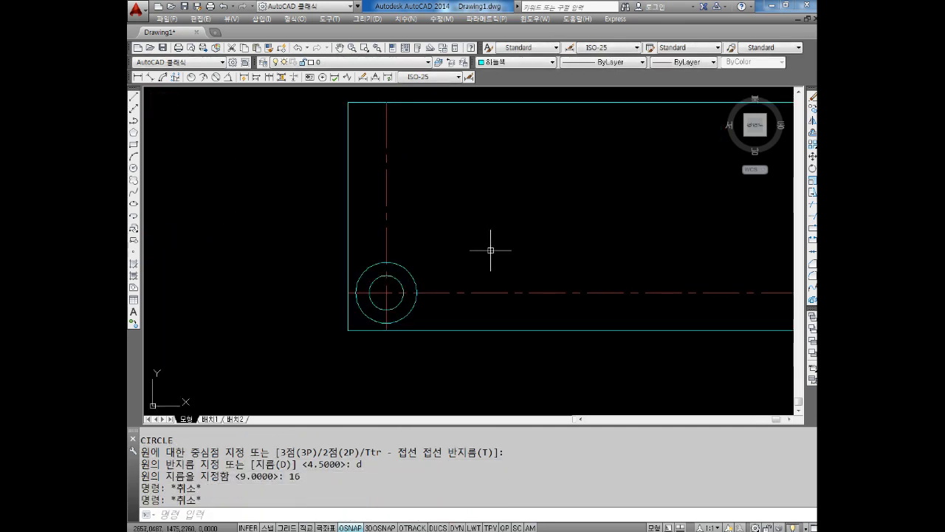
middle_drag(428, 268, 388, 295)
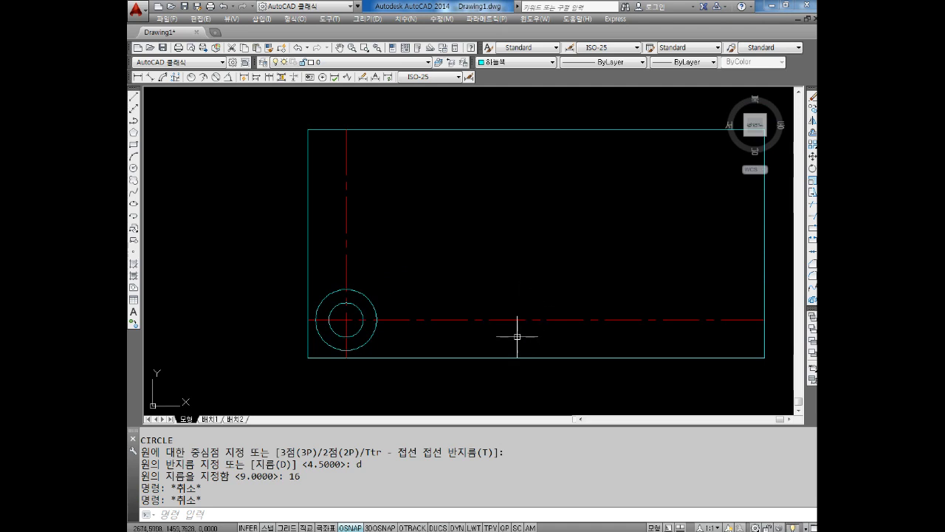
key(alt+Tab)
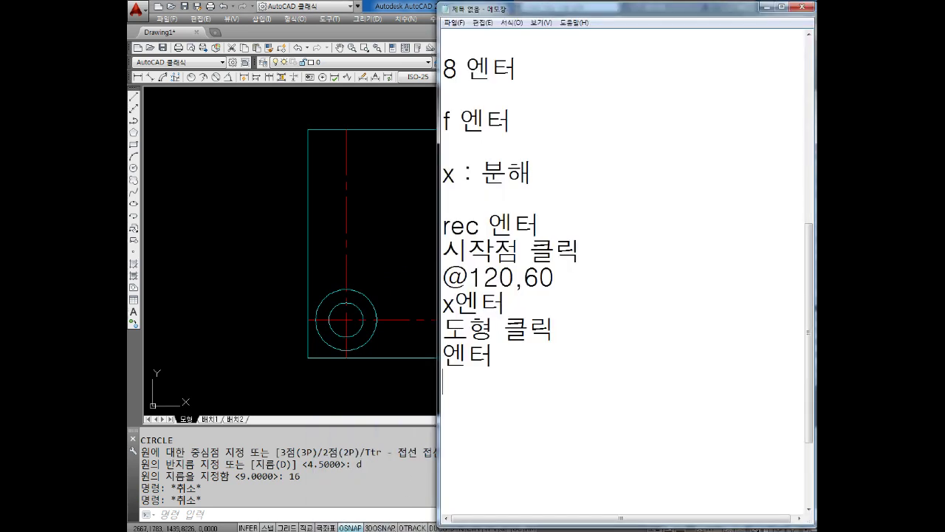
Add the note line '파이9, 파이16 원그리기'.
key(Return)
key(Return)
text(파이)
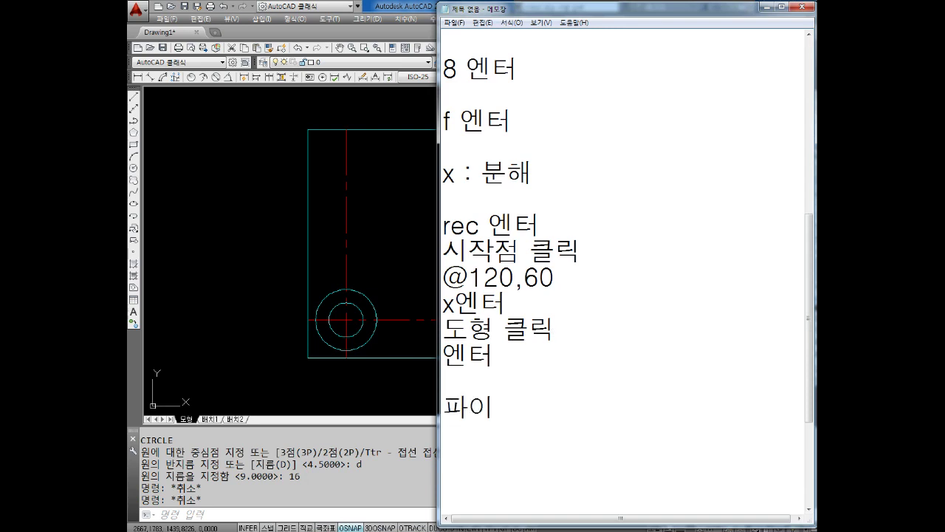
text(9, 파)
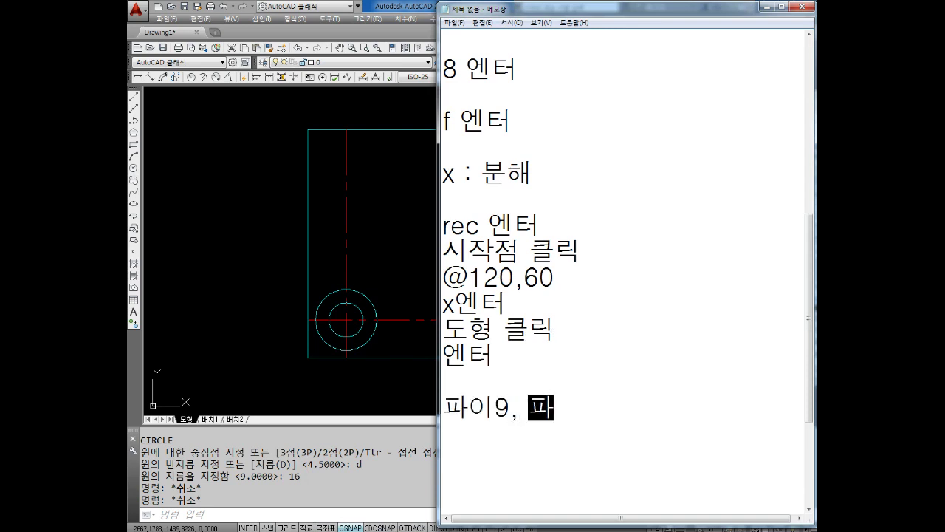
text(이16dn)
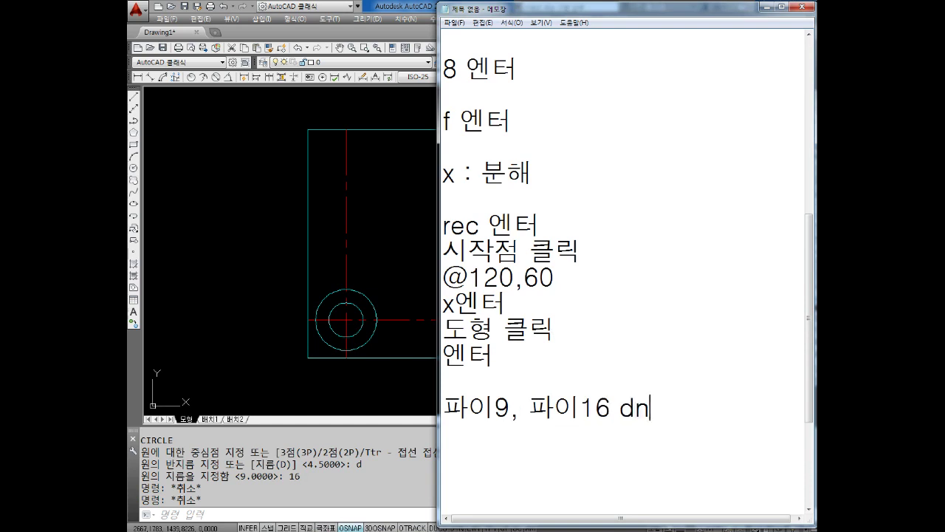
key(BackSpace)
key(BackSpace)
text(원그리)
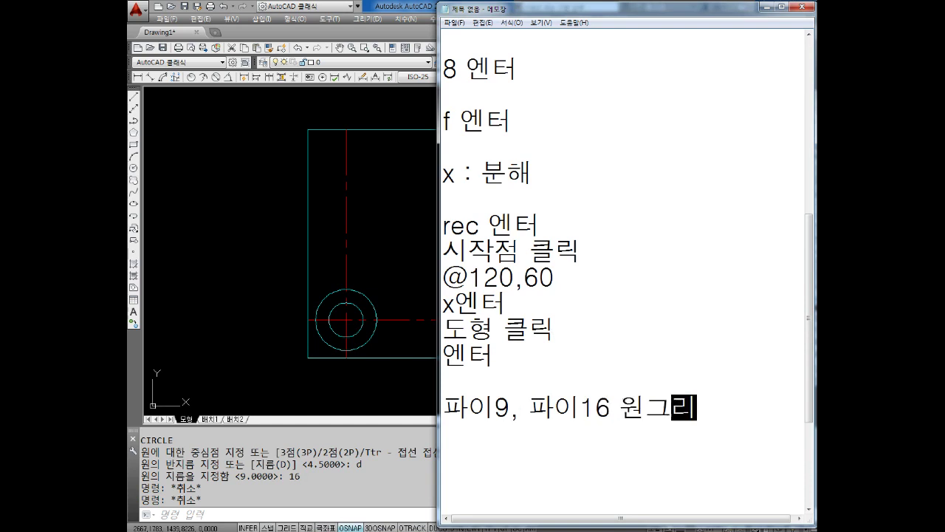
text(기)
Insert the note 'o엔터' above the circle line.
click(442, 380)
key(Return)
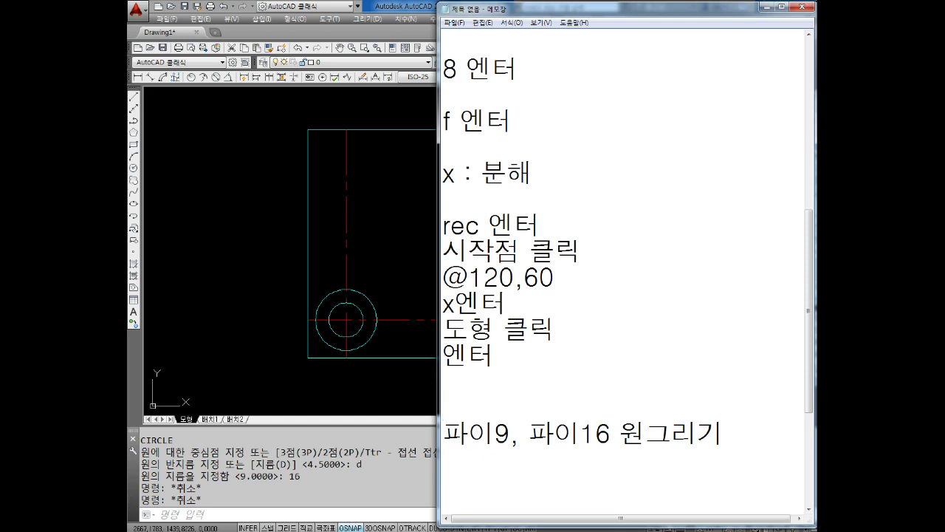
text(이)
key(BackSpace)
text(o엔)
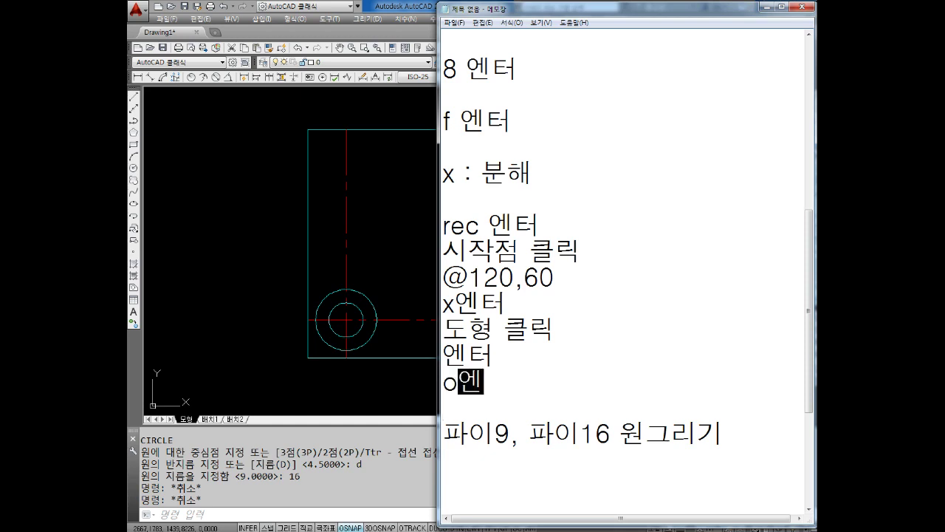
text(터)
key(Return)
key(Right)
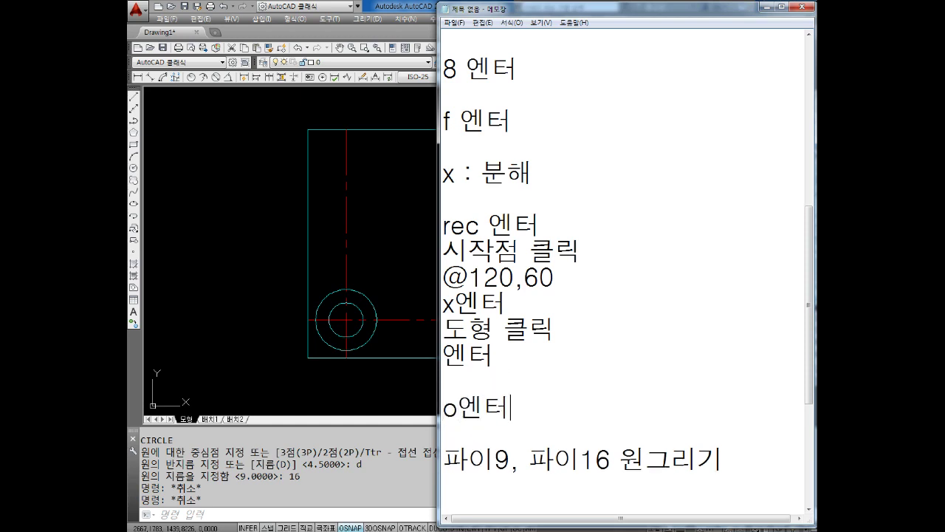
Add the note '10 간격띄우기' below 'o엔터'.
click(443, 434)
text(10)
text( rk)
key(BackSpace)
key(BackSpace)
key(BackSpace)
key(Hangul)
text(가ㄴㄱ)
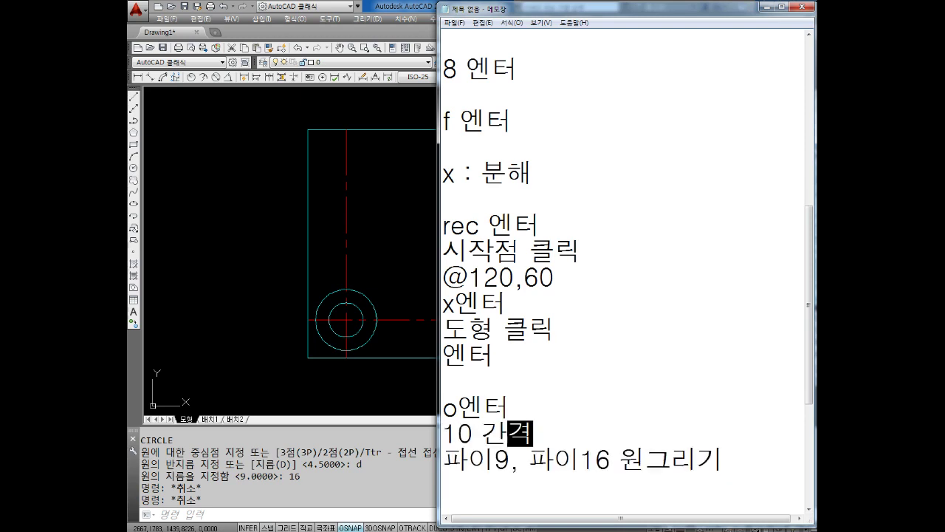
text(격띄우기)
key(Down)
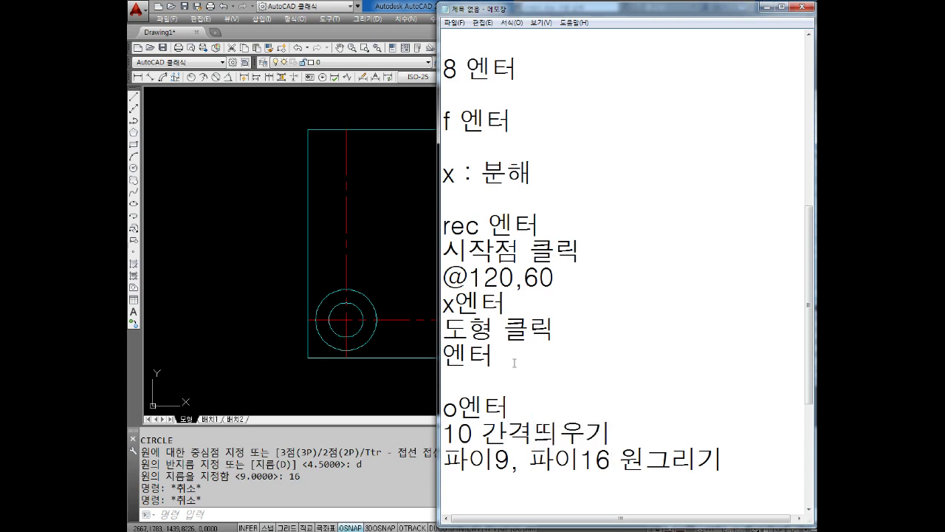
key(Return)
key(Down)
key(Down)
key(Down)
key(Down)
key(Down)
key(Down)
key(Down)
key(Down)
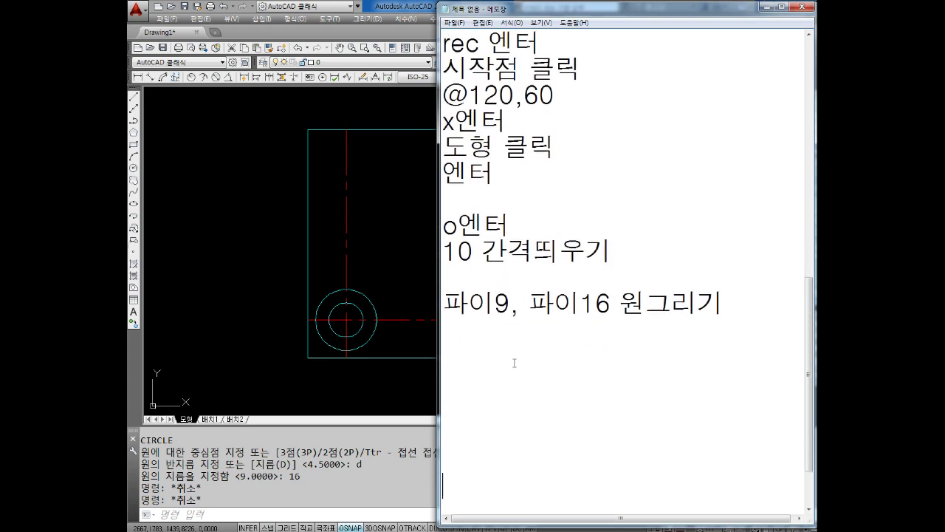
Append the notes 'ar엔터' and '원 2개 클릭' at the end.
text(a)
text(r엔터)
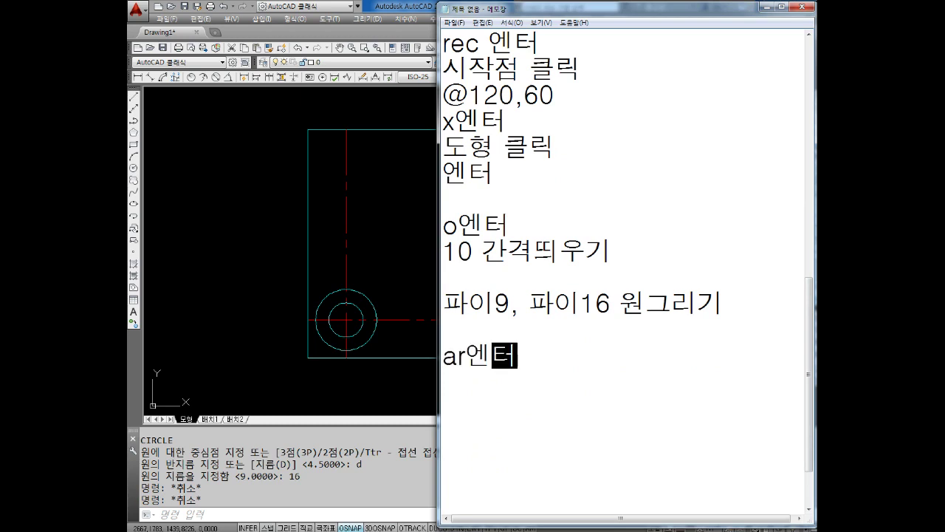
key(Return)
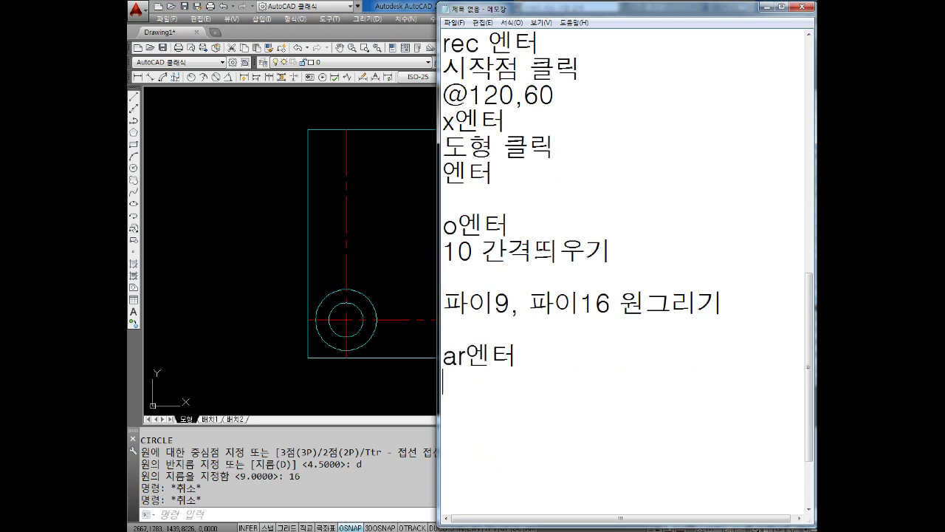
text(dnj)
key(BackSpace)
key(BackSpace)
key(BackSpace)
text(dn)
key(BackSpace)
key(BackSpace)
text(원)
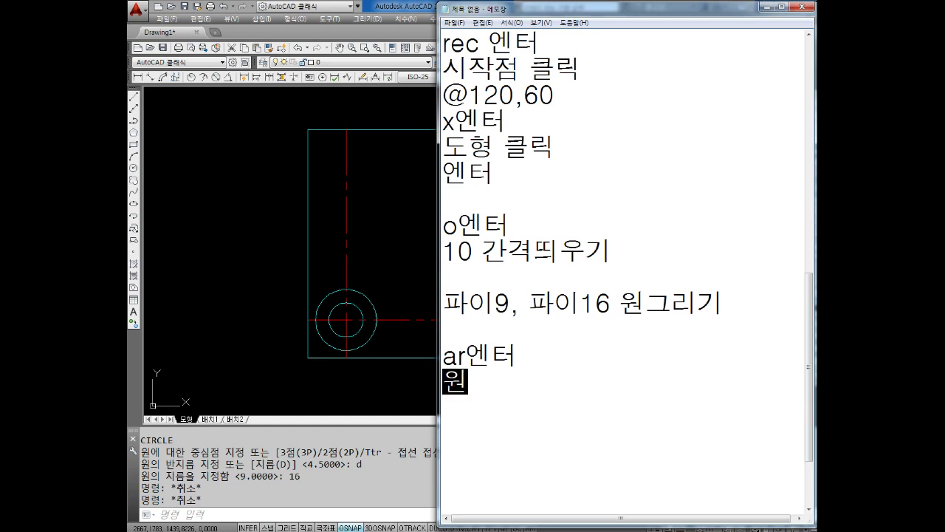
text( 2ㄱ)
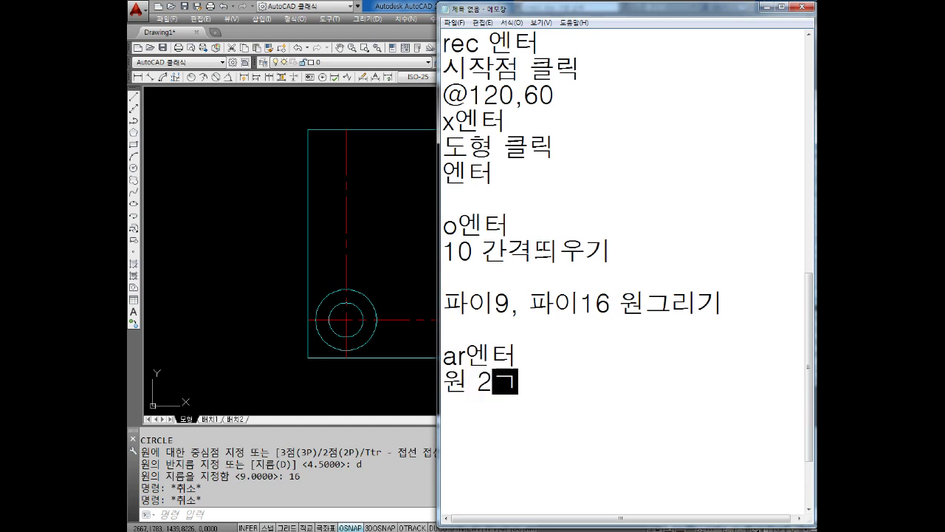
text(개 클릭)
key(Return)
key(Return)
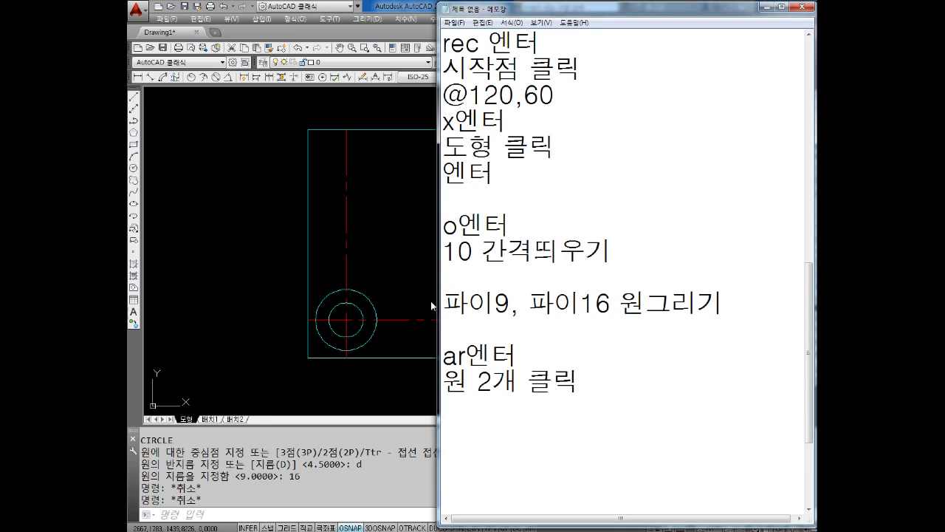
Start the array command and select both the Ø16 and Ø9 circles.
click(309, 390)
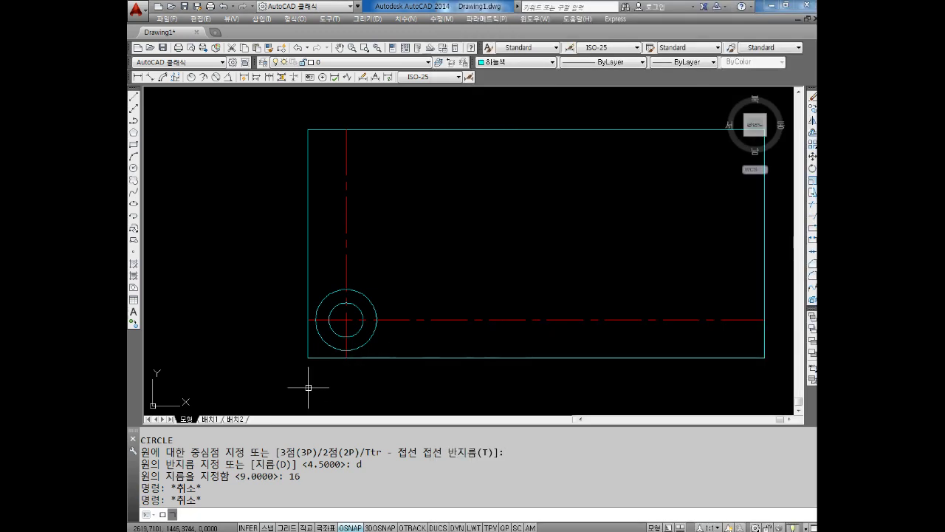
click(478, 513)
text(ar)
key(Return)
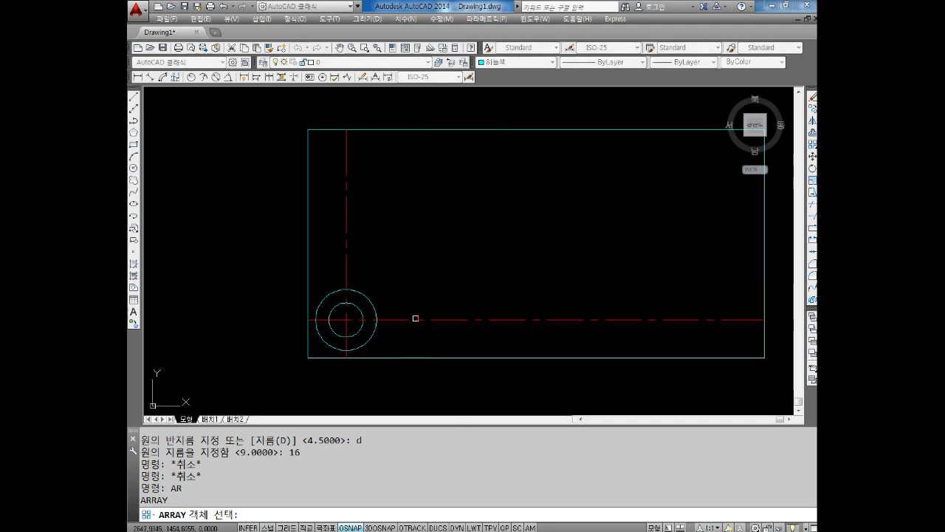
click(366, 296)
click(358, 307)
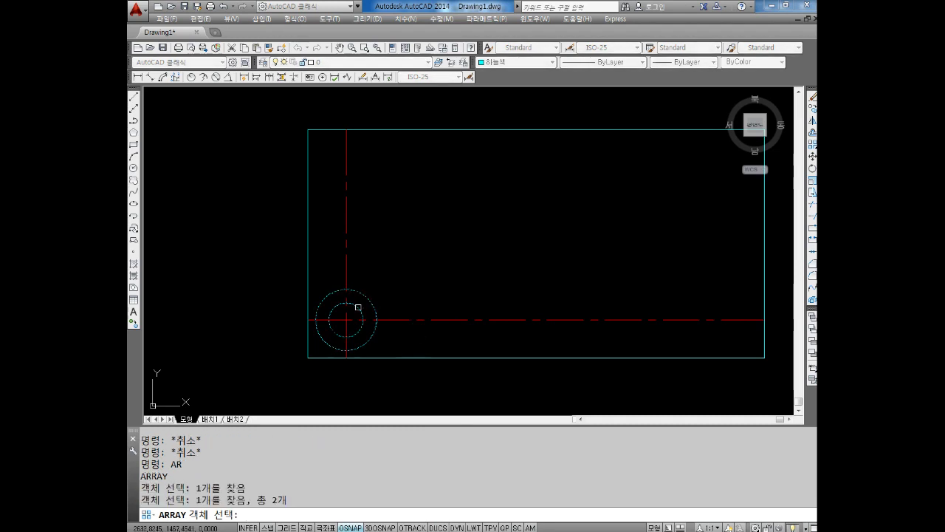
key(Return)
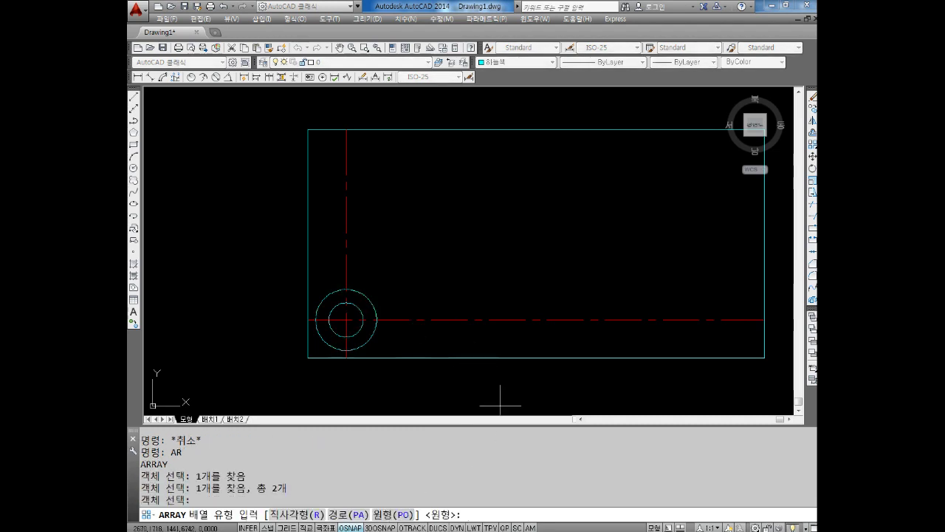
Note '엔터' and 'r 엔터' as the next array steps in Notepad.
key(alt+Tab)
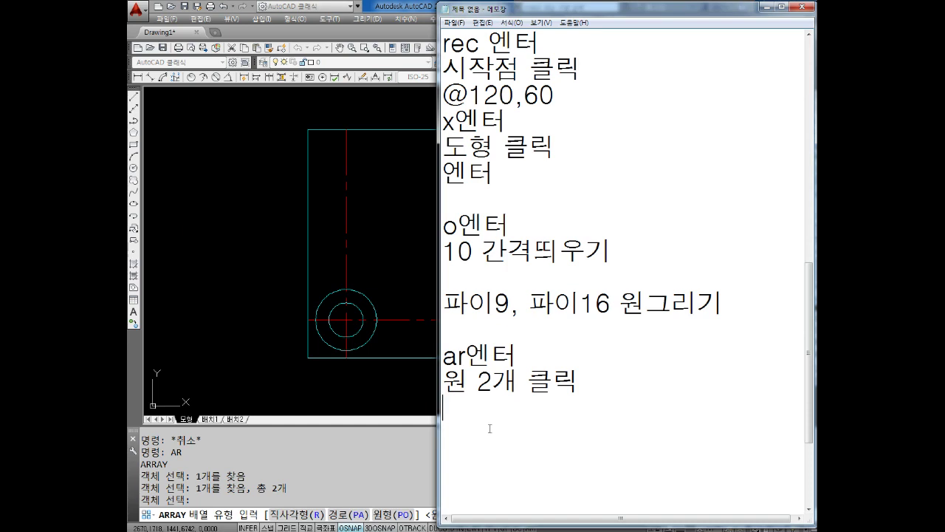
text(dps)
key(BackSpace)
key(BackSpace)
key(BackSpace)
key(Hangul)
text(엔)
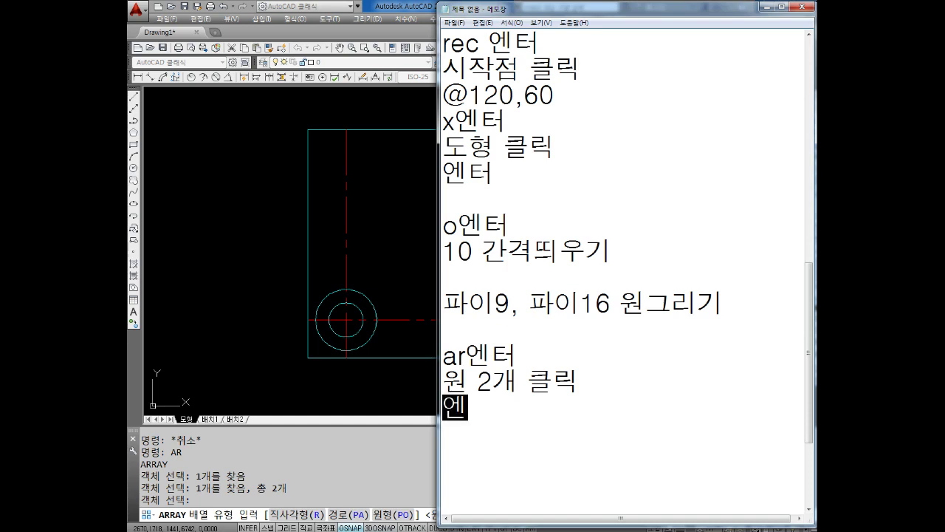
text(터)
key(Return)
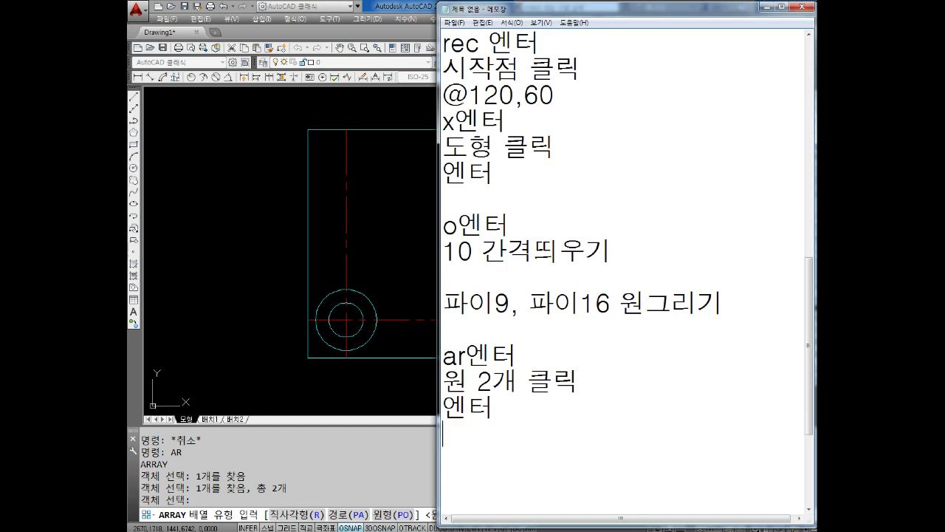
key(Return)
text(엔터)
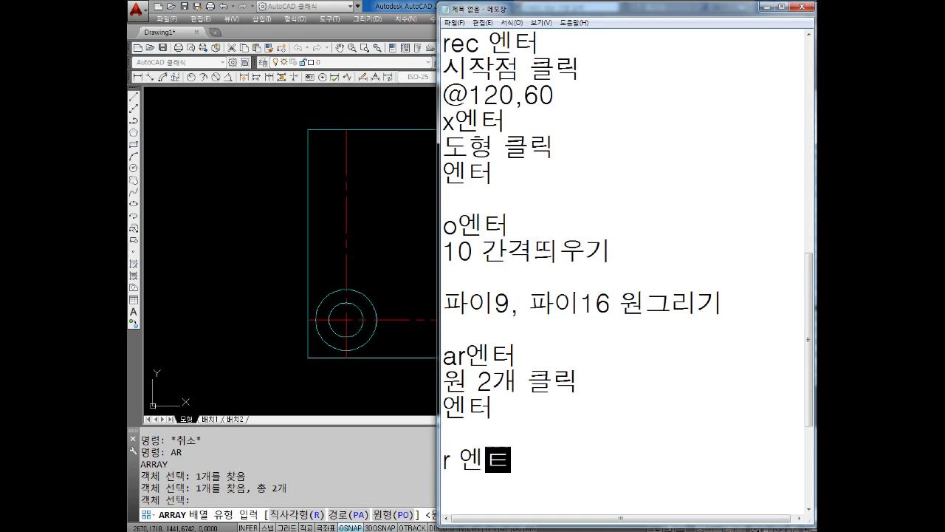
key(Return)
Accept the rectangular array type, producing a 3-row by 4-column grid of hole pairs.
click(369, 358)
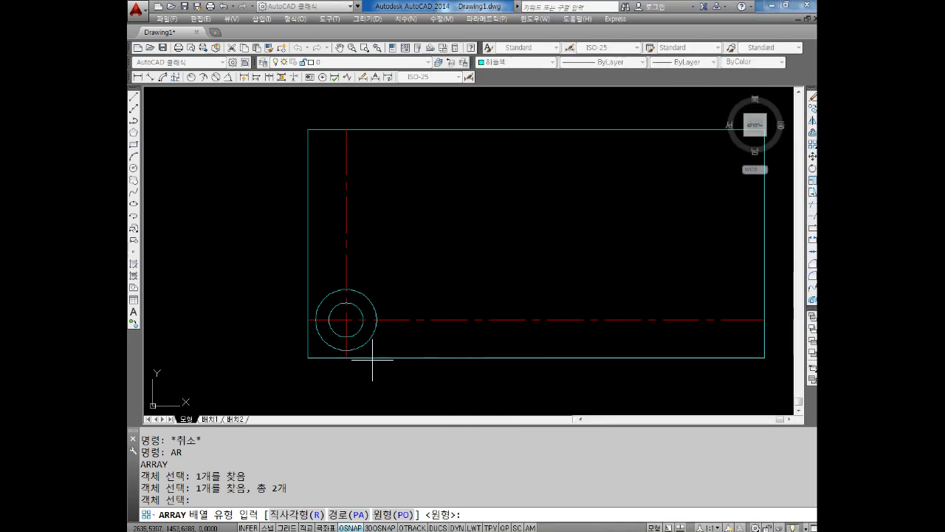
click(478, 514)
text(r)
key(Return)
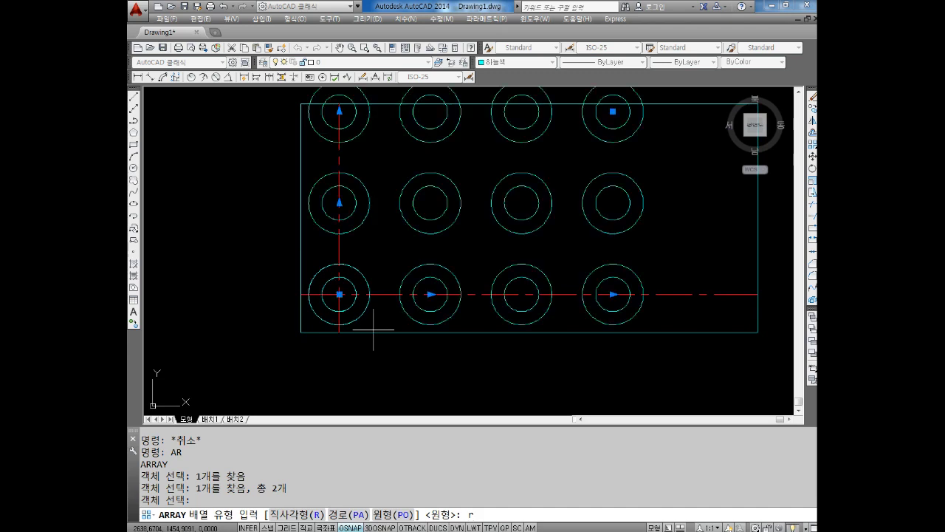
scroll(469, 226, down, 2)
scroll(468, 226, down, 2)
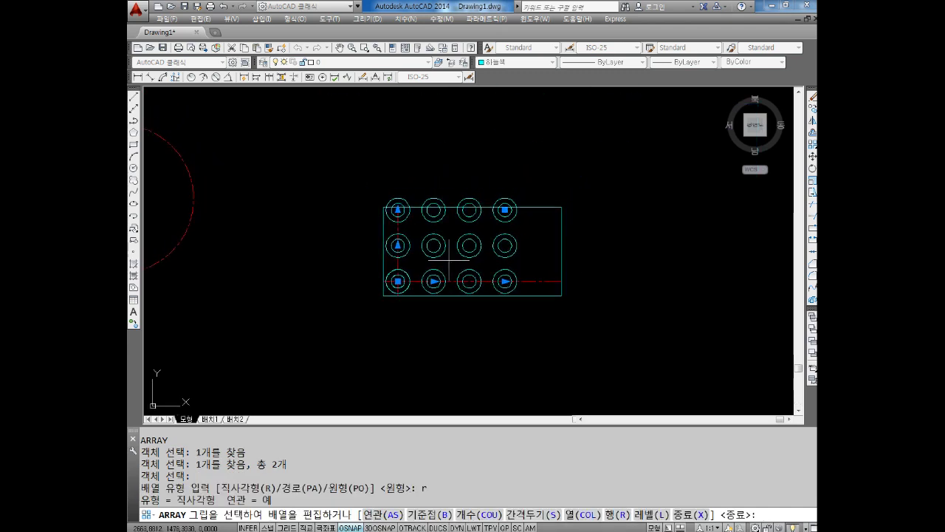
scroll(443, 232, up, 2)
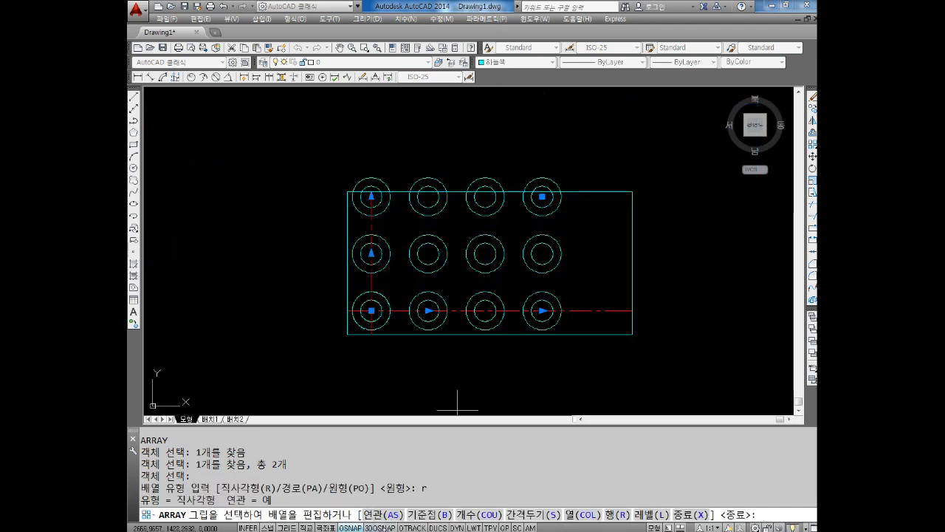
key(alt+Tab)
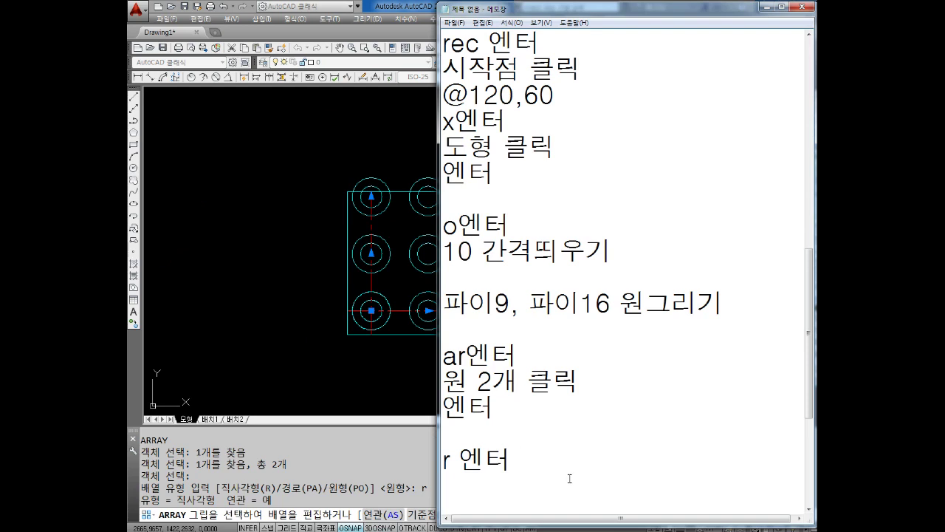
Check the array, then add the note 'cou 엔터 (갯수)'.
key(Return)
key(Return)
key(Return)
key(Return)
key(Return)
key(Return)
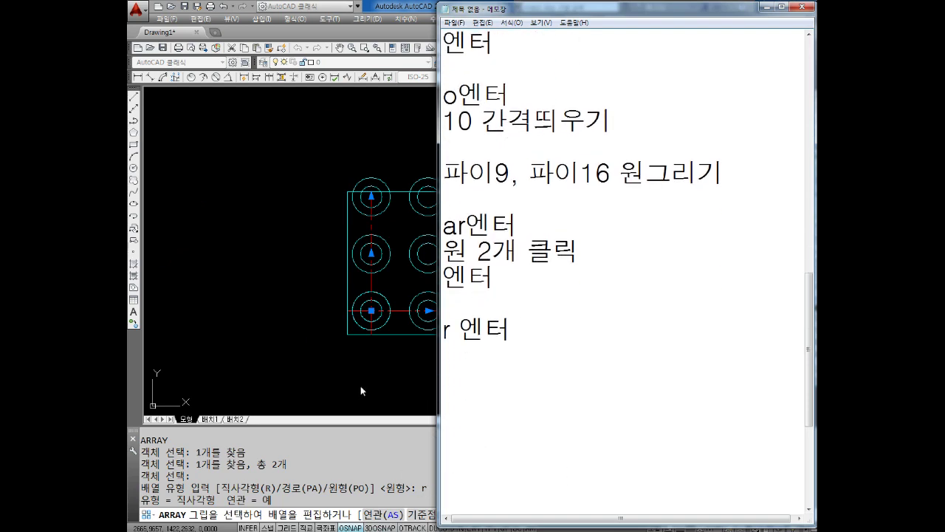
key(alt+Tab)
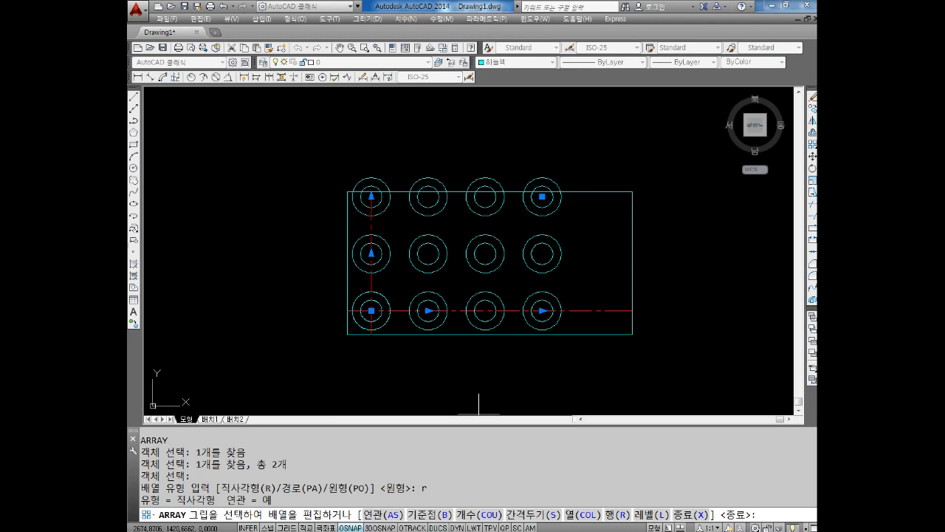
key(alt+Tab)
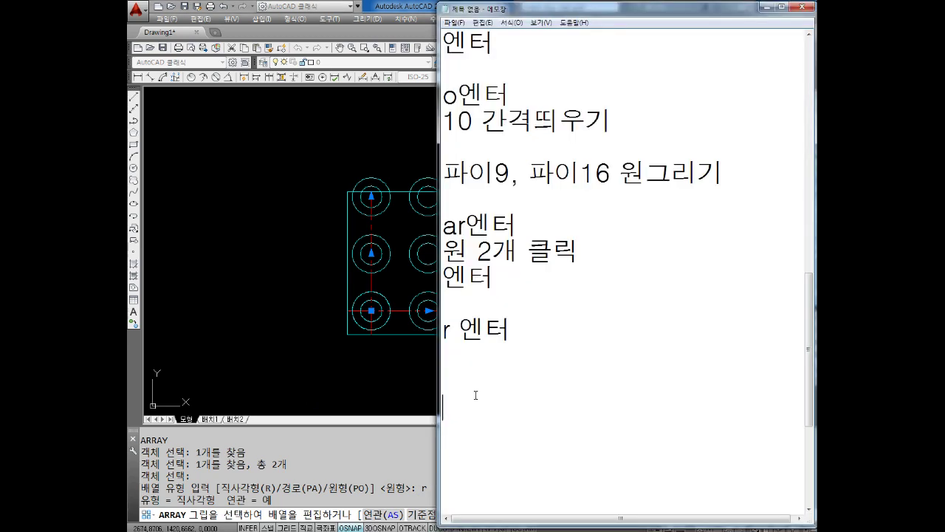
key(Return)
text(ㅊ)
key(BackSpace)
text(cou)
text(엔터 )
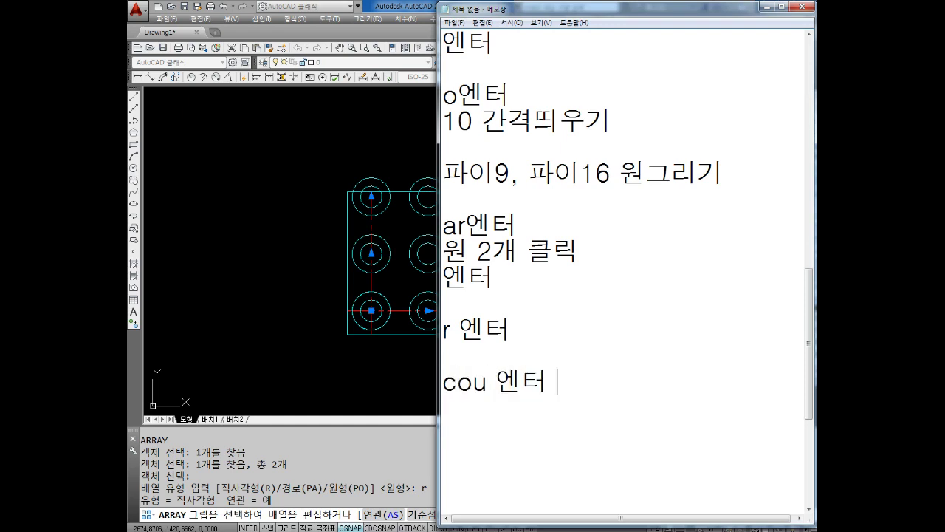
text(ㄱ)
key(BackSpace)
text((갯수)
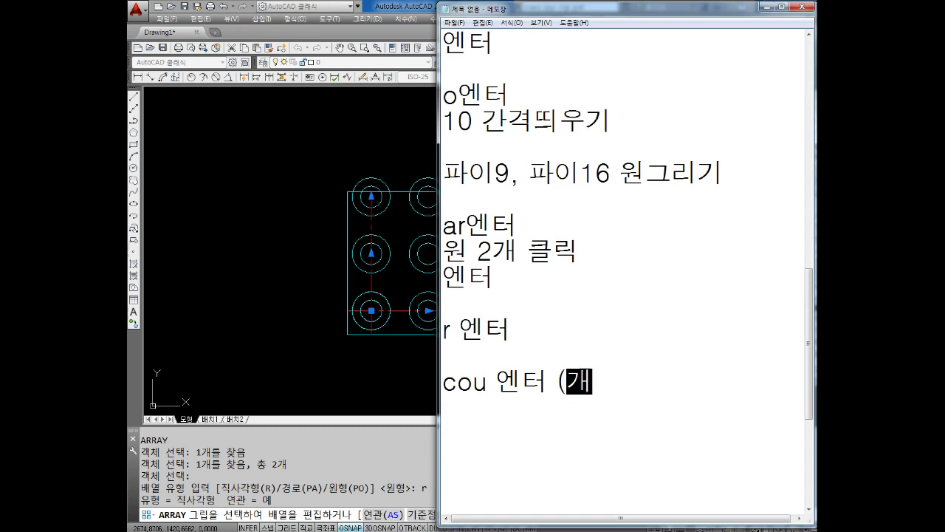
text())
key(Return)
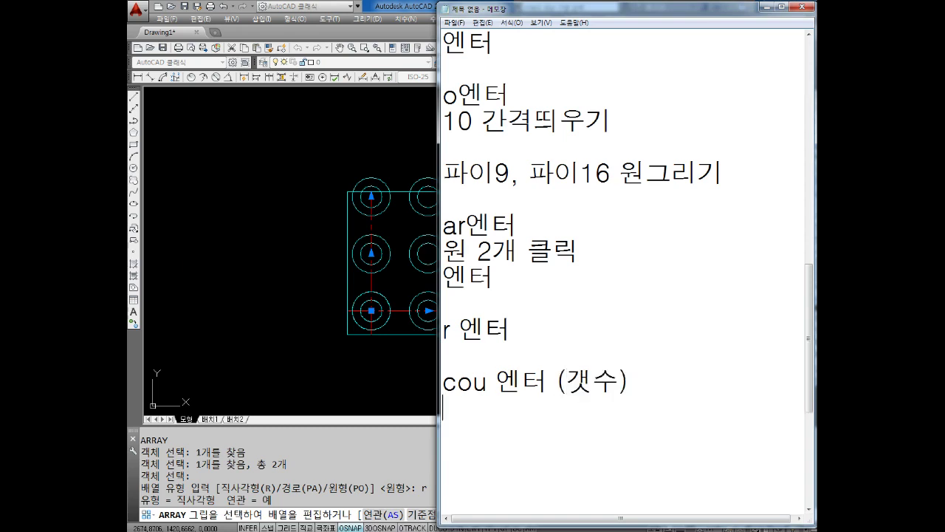
Add the note lines '가로방향' and '세로방향'.
key(Return)
text(가롭방하향)
key(Return)
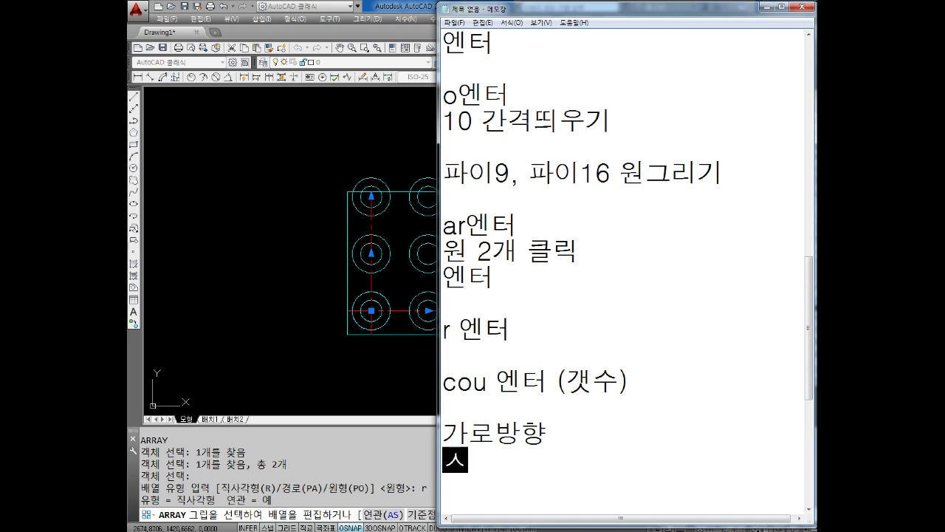
text(세로)
key(BackSpace)
key(BackSpace)
text(로방향)
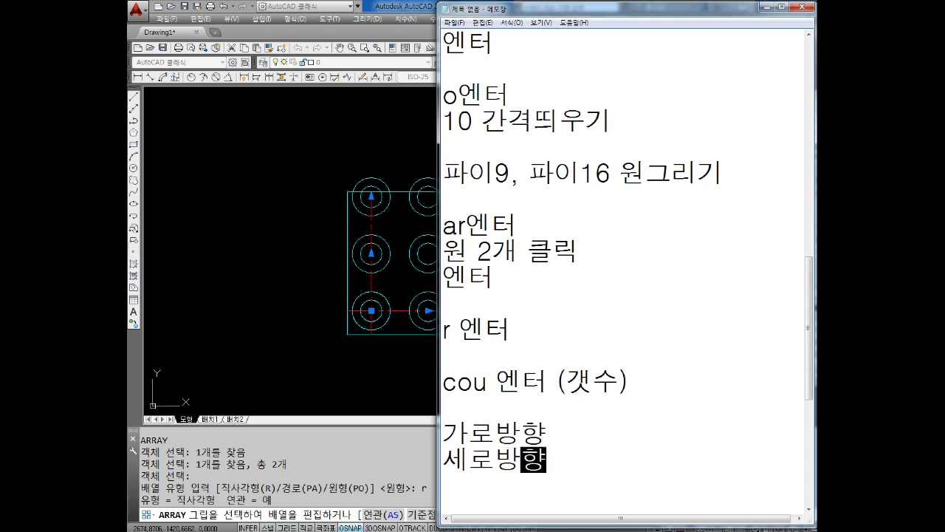
key(Return)
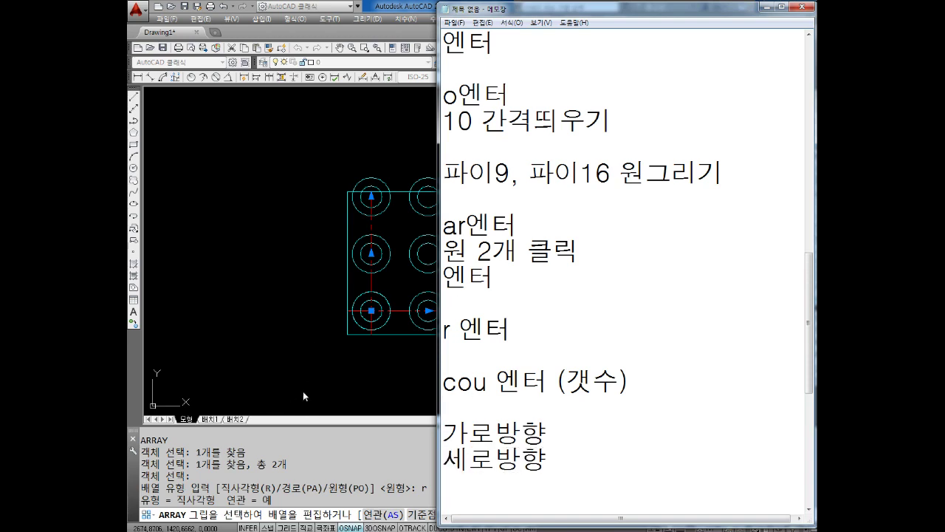
click(302, 391)
text(c)
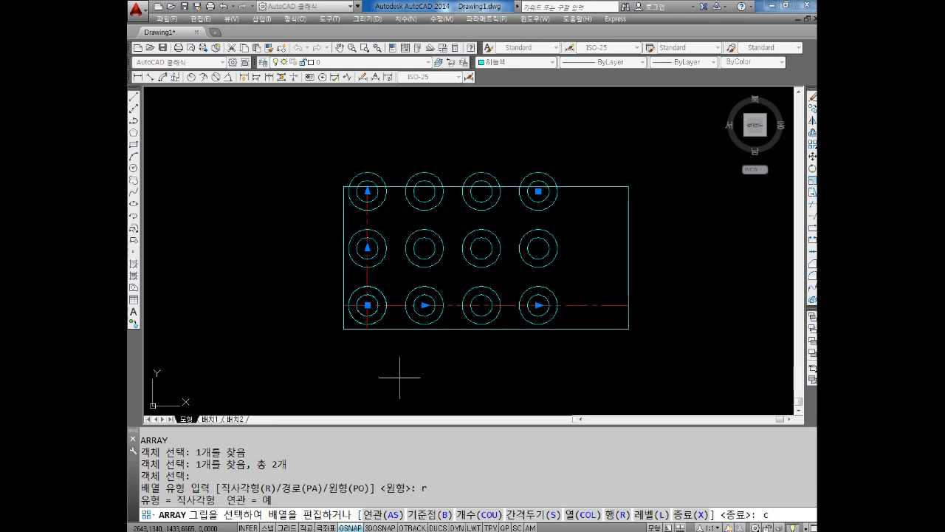
Use the COU option to set the array to 2 columns and 2 rows.
text(ou)
key(Return)
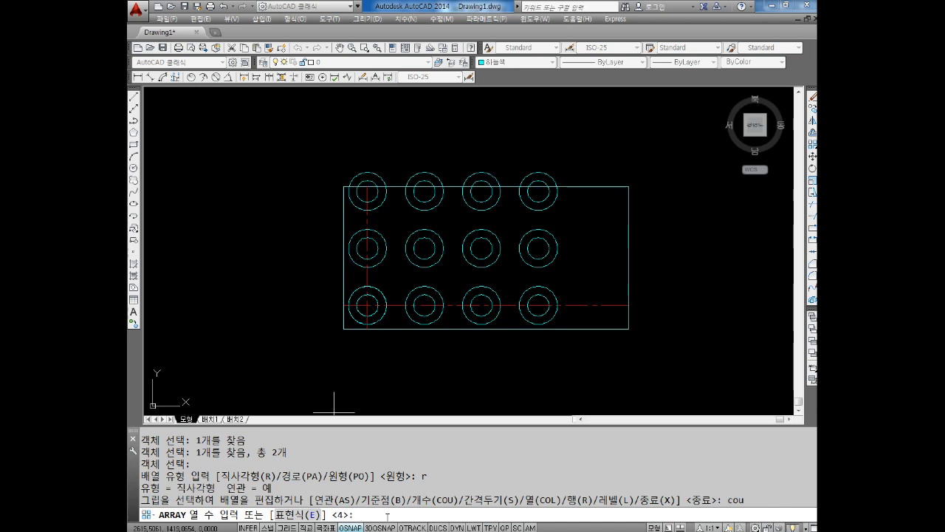
text(2)
key(Return)
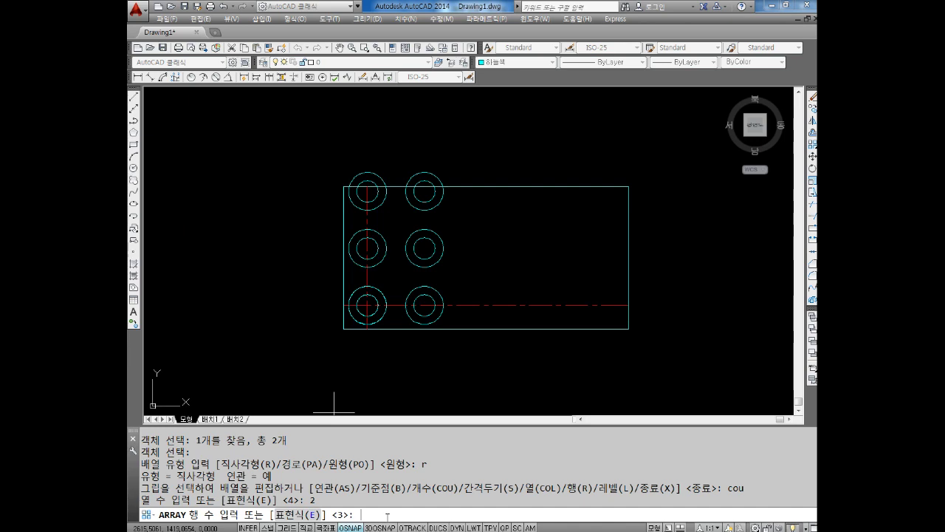
text(2)
key(Return)
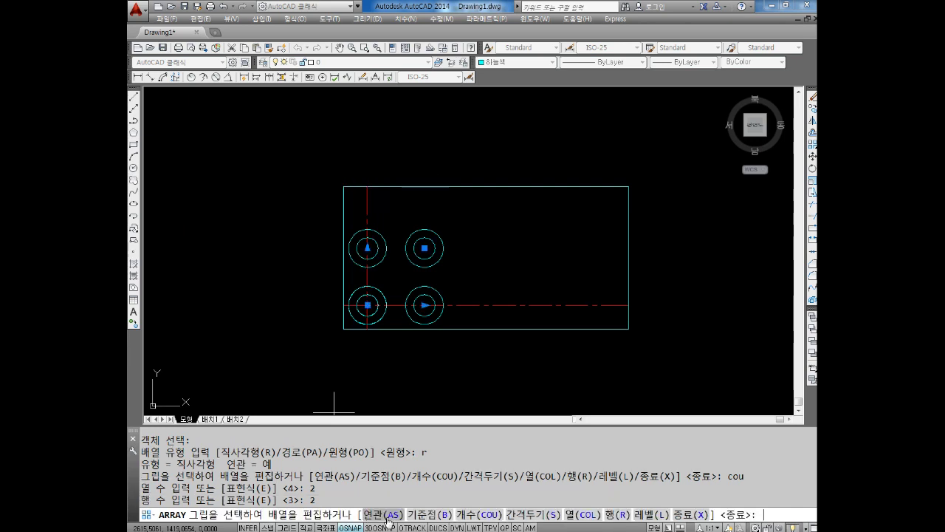
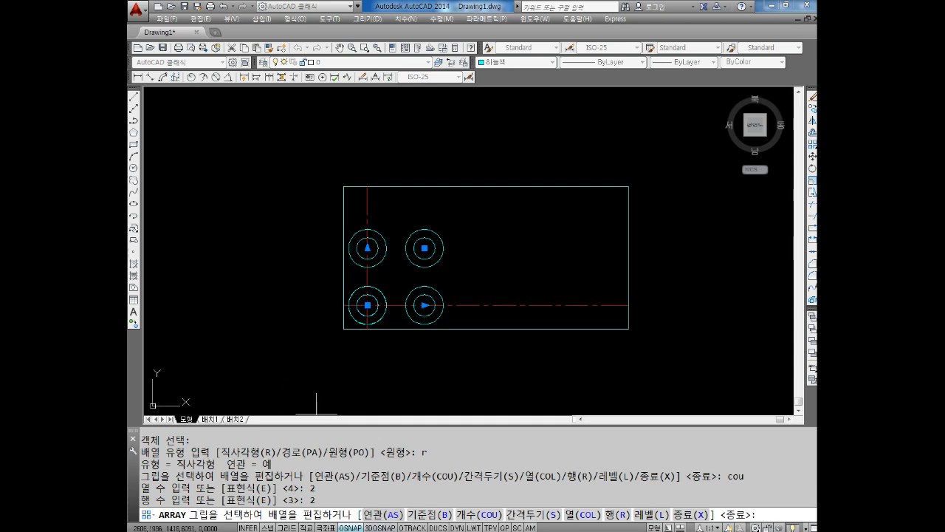
Append 2 to the 가로방향 and 세로방향 lines in the Notepad array notes.
key(alt+Tab)
click(554, 452)
key(Up)
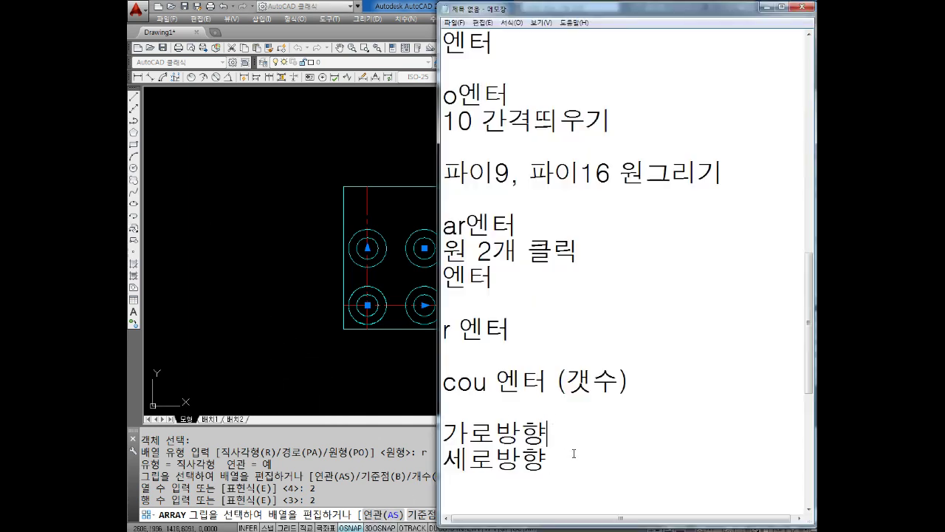
text(2)
key(Down)
text(2)
key(Down)
key(Return)
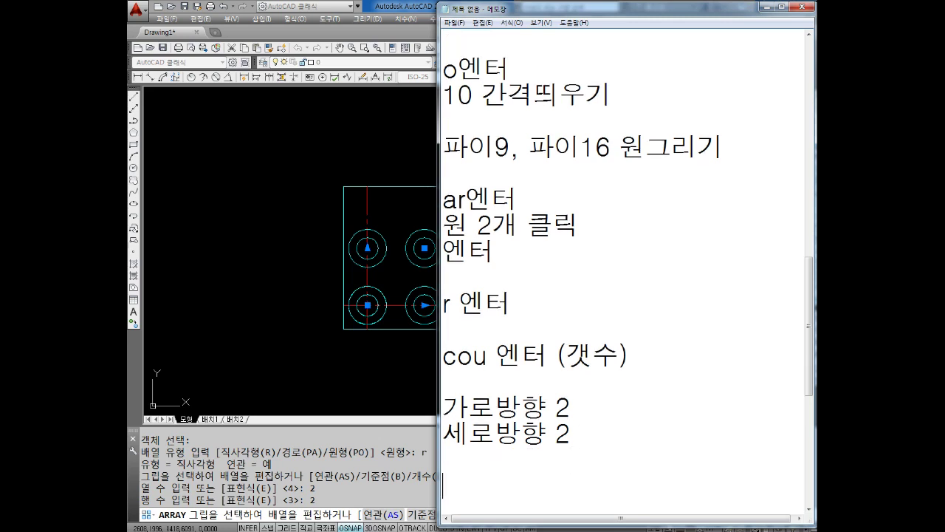
click(254, 330)
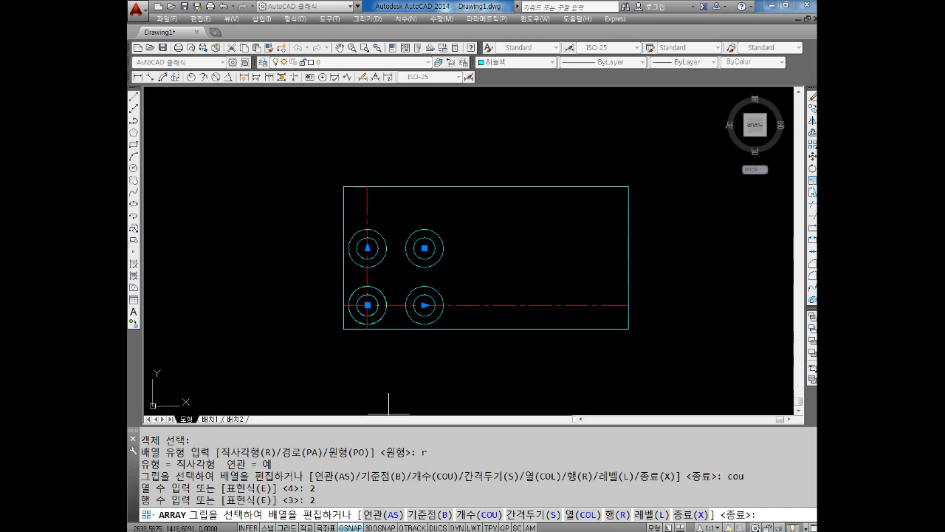
Add an 's 엔터' line to the notes for the spacing step.
key(alt+Tab)
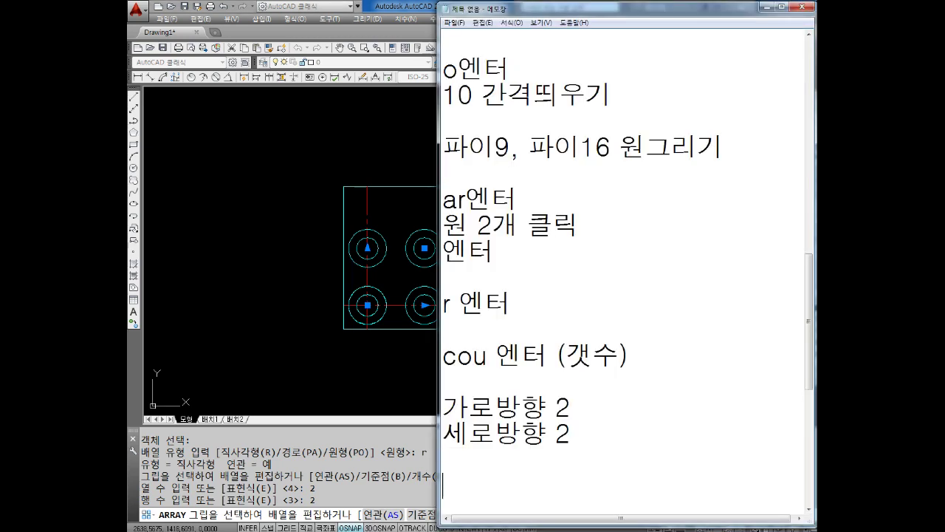
text(s p)
key(BackSpace)
text(엔터)
key(Return)
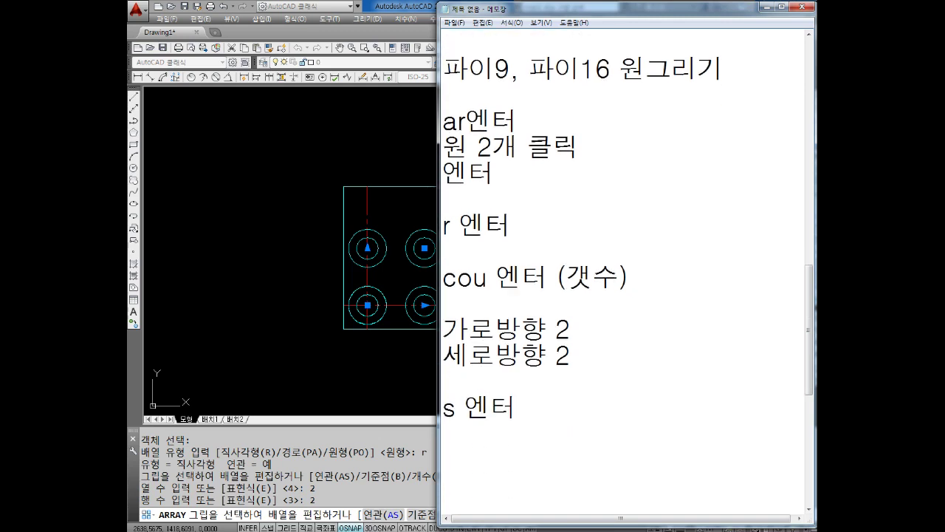
key(alt+Tab)
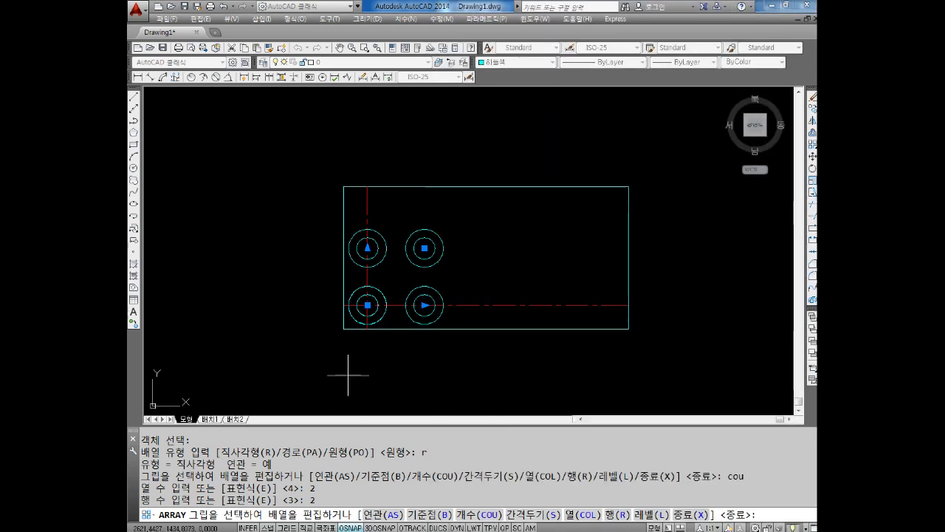
Circle the 100 dimension and the upper-right hole's vertical dimension on the Paint sketch.
key(alt+Tab)
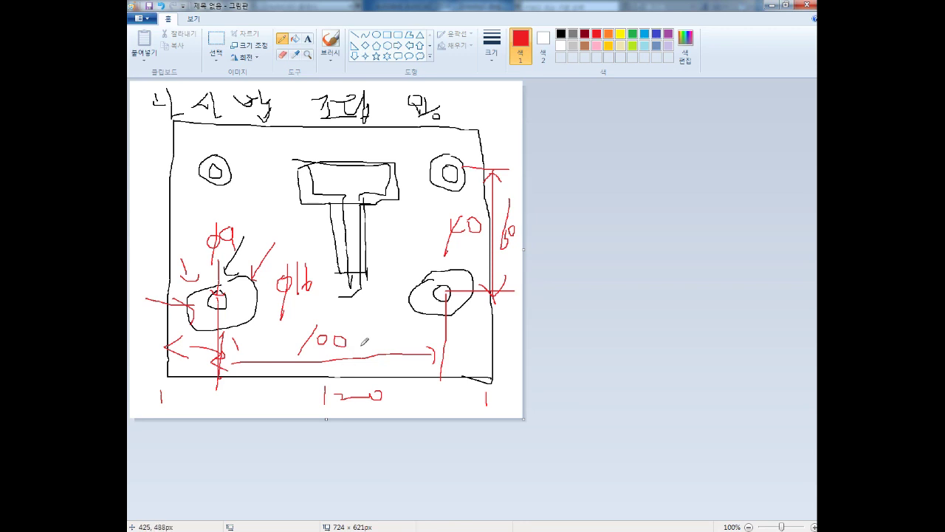
drag(368, 342, 369, 334)
drag(465, 244, 484, 225)
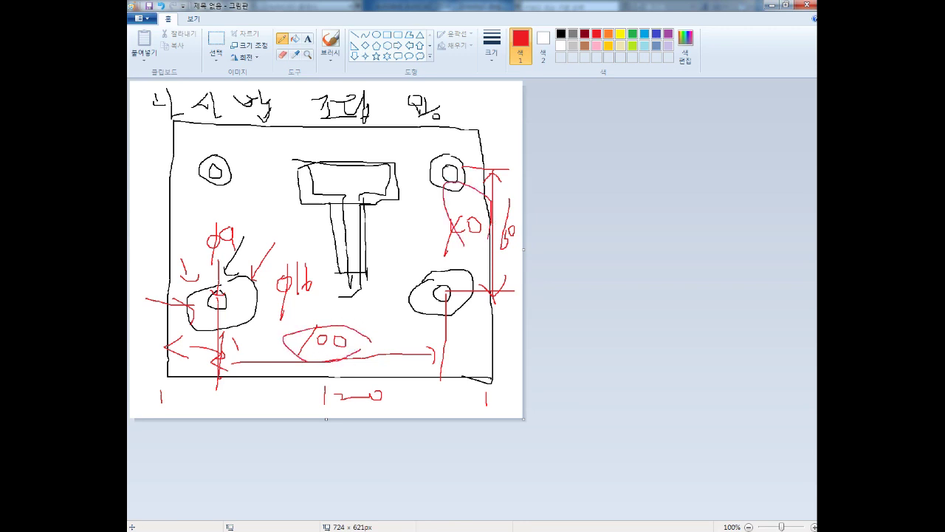
key(alt+Tab)
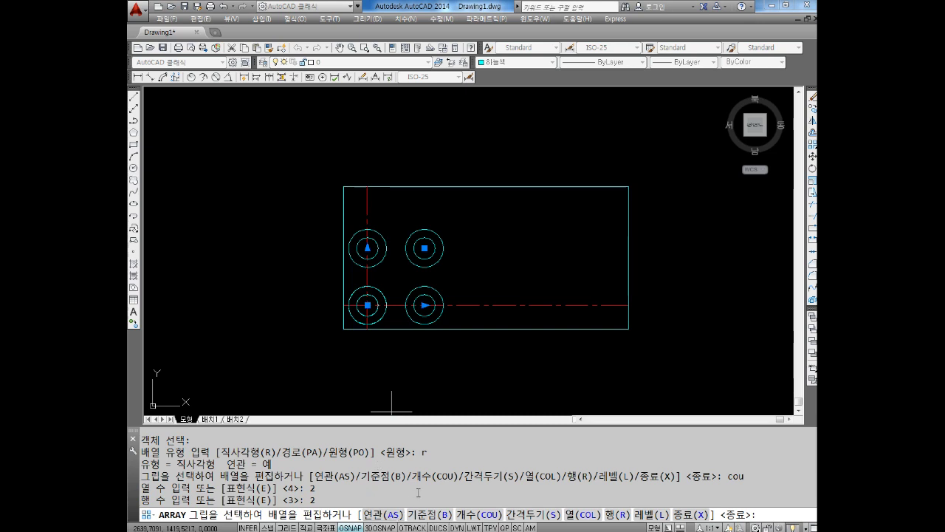
Set the array spacing to 100 between columns and 40 between rows.
text(s)
key(Return)
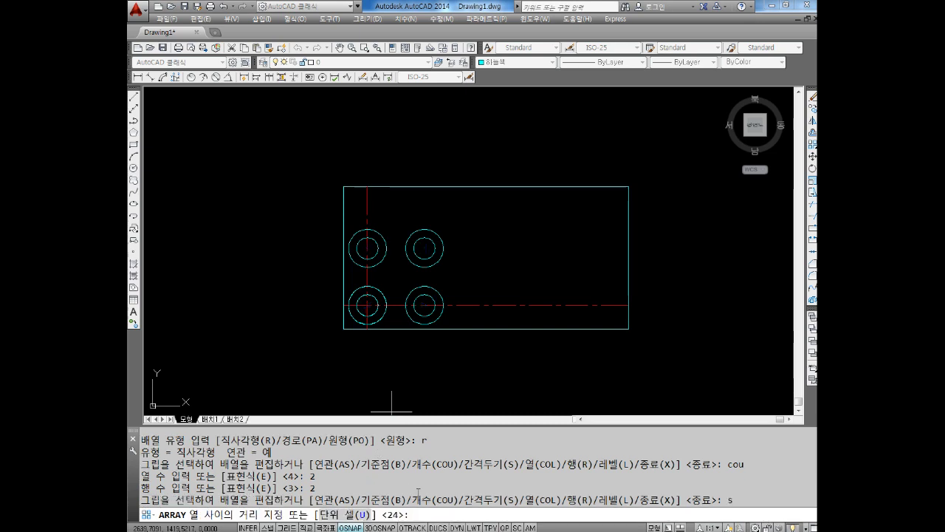
text(10)
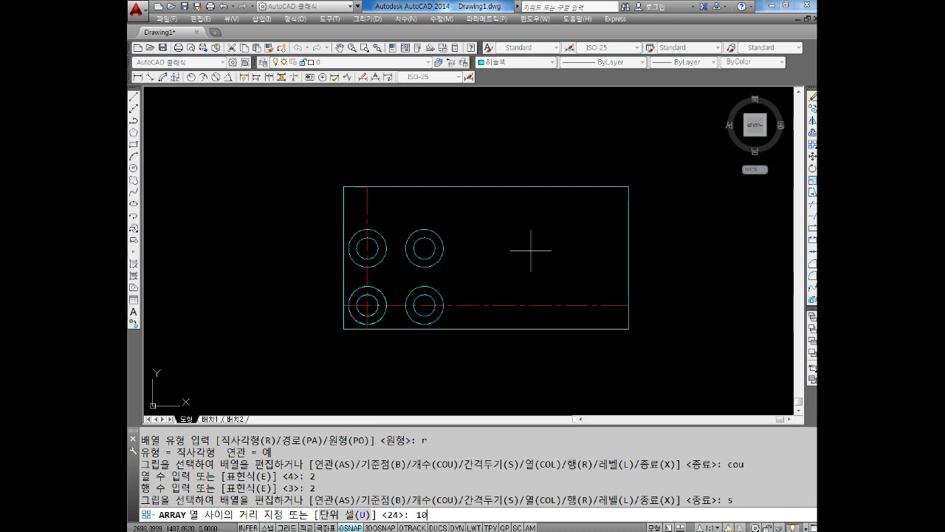
text(0)
key(Return)
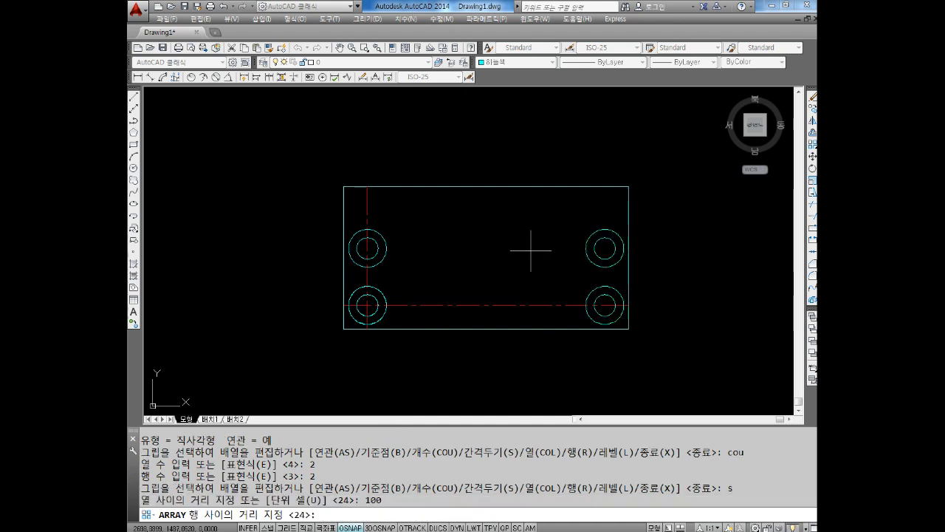
text(40)
key(Return)
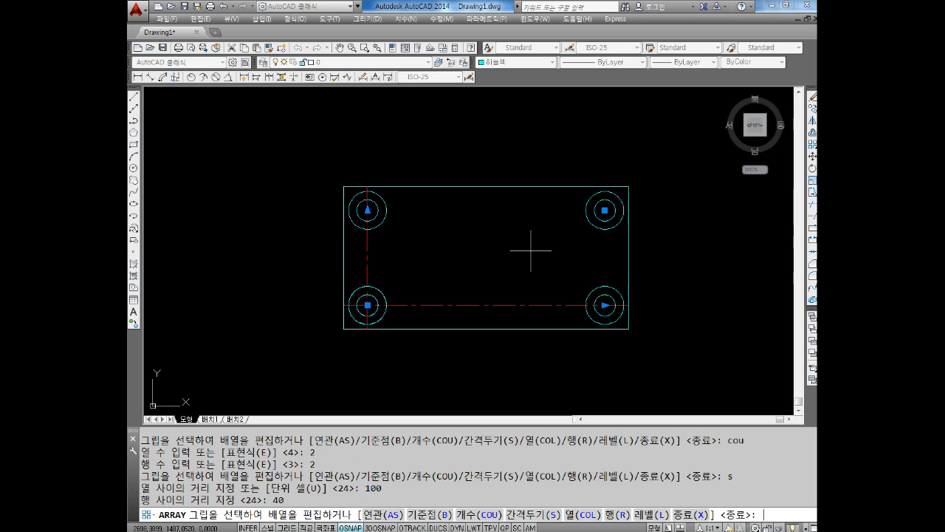
Re-enter the array spacing with -100 column and -40 row values.
text(x)
key(BackSpace)
text(s)
key(Return)
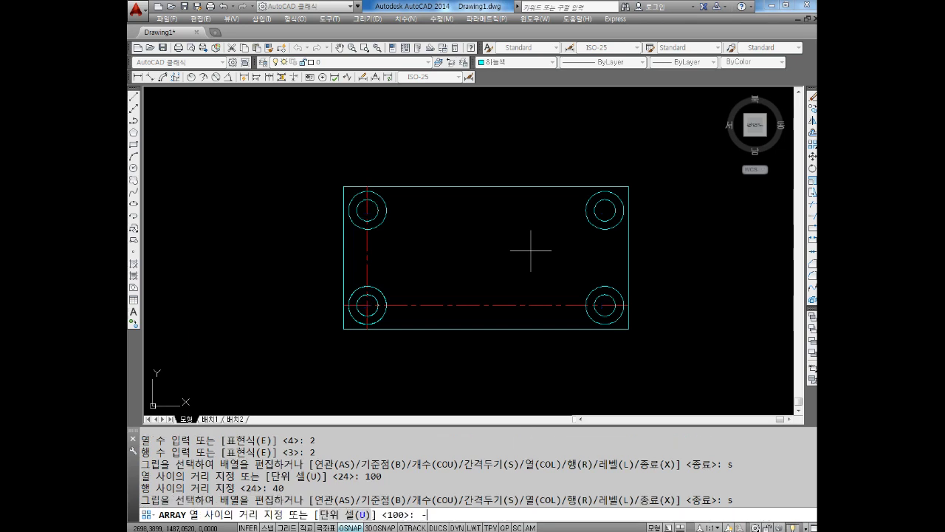
text(100)
key(Return)
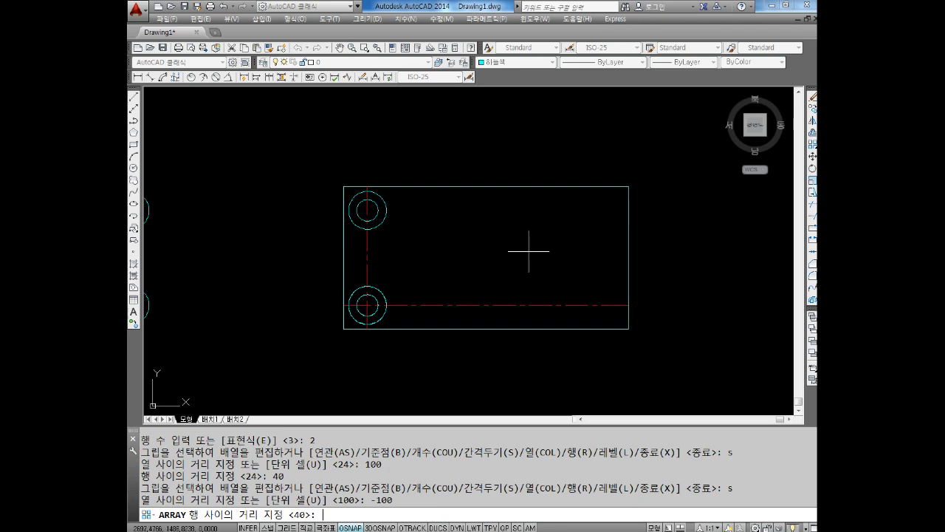
scroll(529, 251, down, 4)
scroll(440, 273, up, 2)
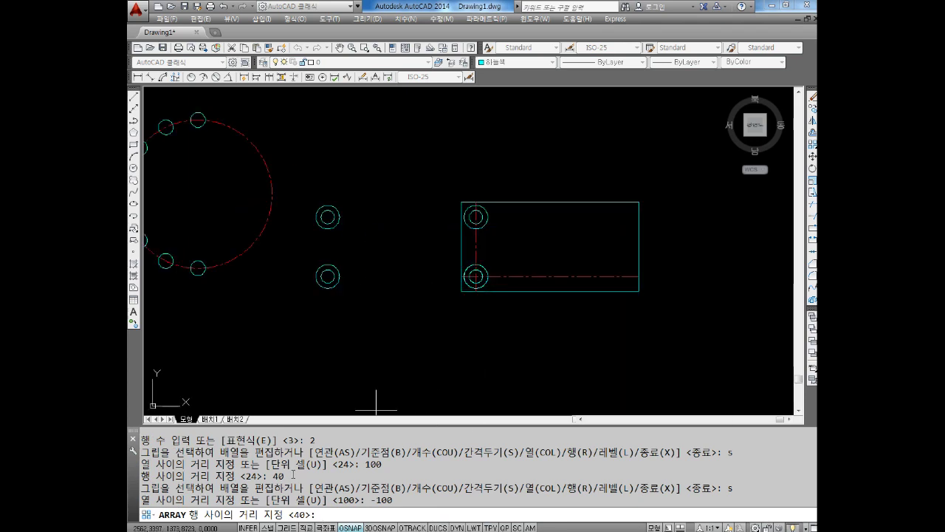
text(-40)
key(Return)
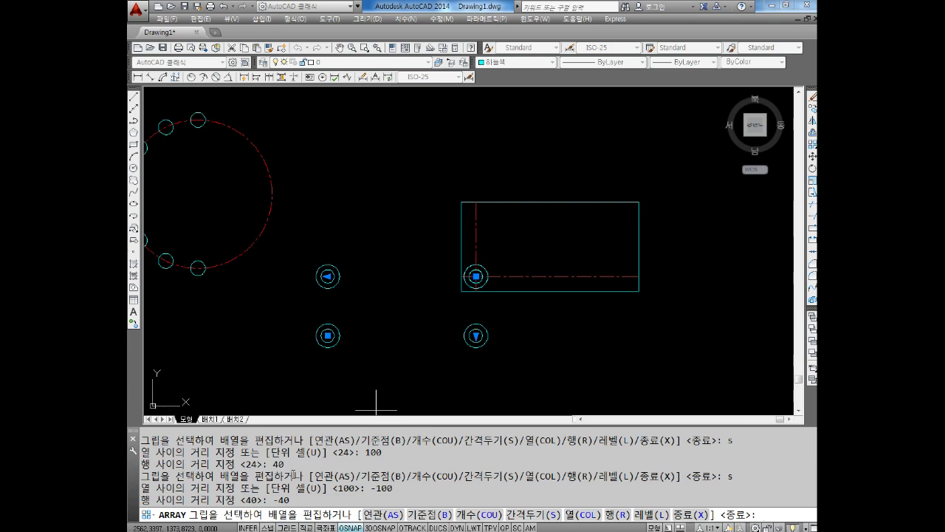
Restore the array spacing to 100 columns and 40 rows and finish editing the array.
text(s)
key(Return)
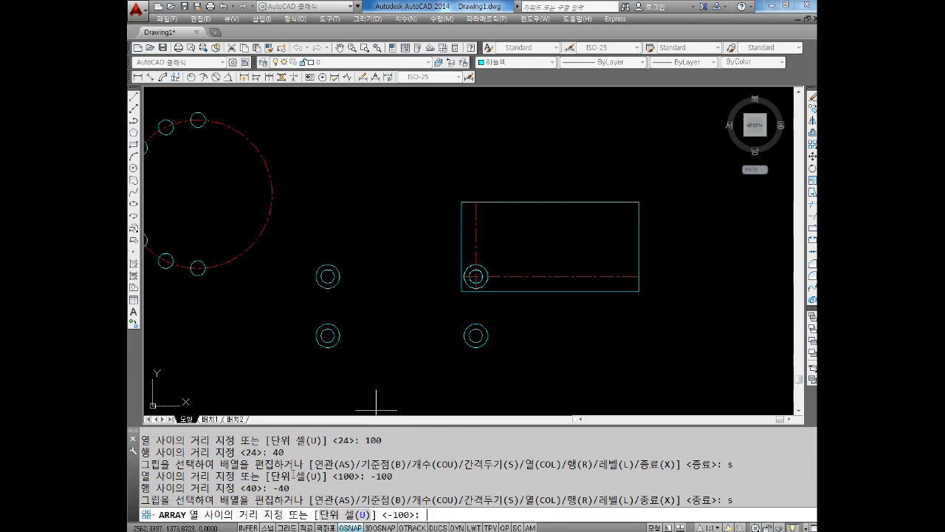
text(100)
key(Return)
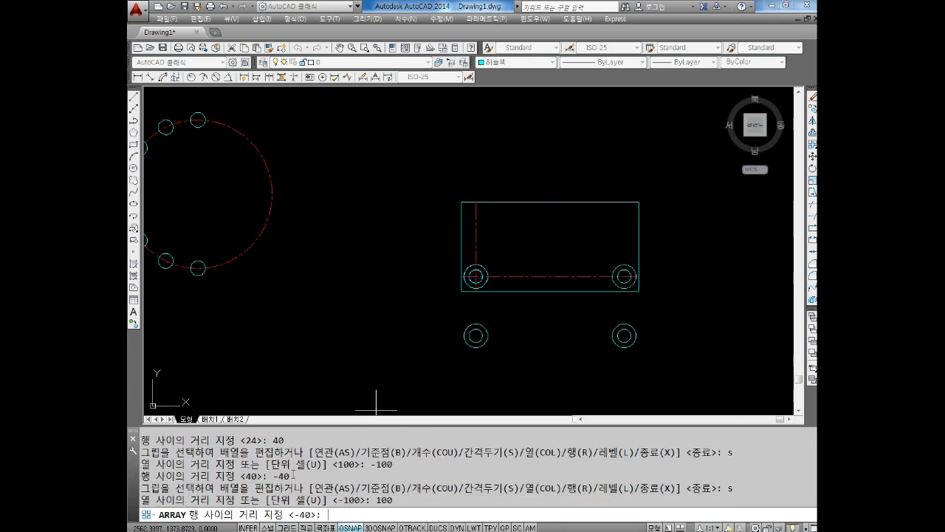
text(40)
key(Return)
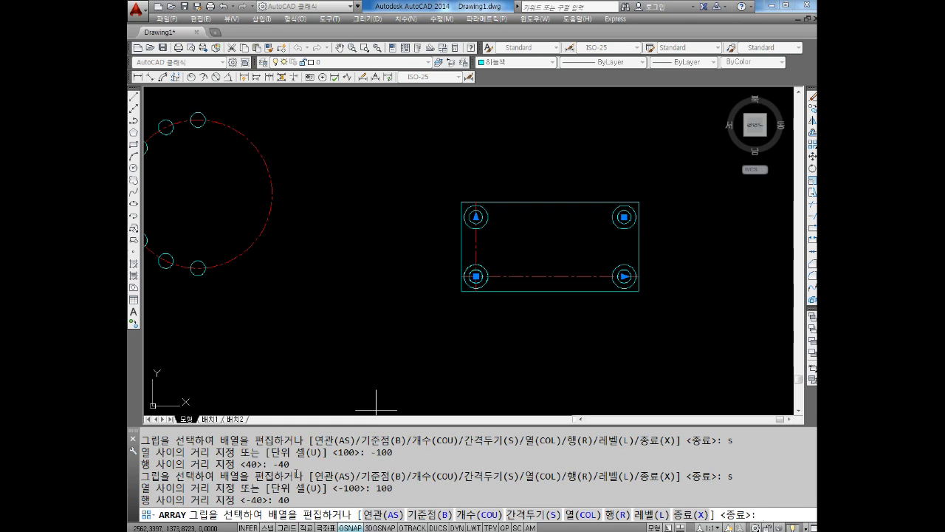
key(Return)
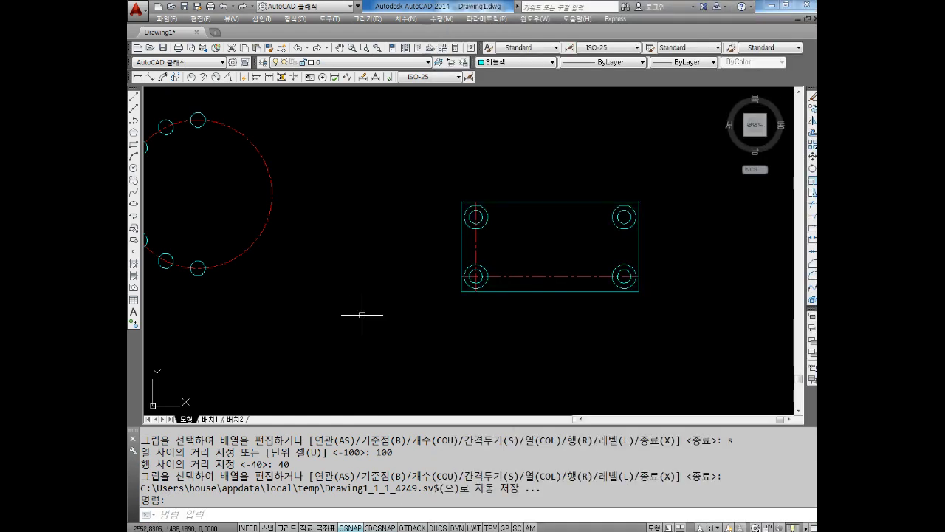
Explode the hole array into separate circles with X.
middle_drag(362, 313, 299, 324)
scroll(434, 258, up, 2)
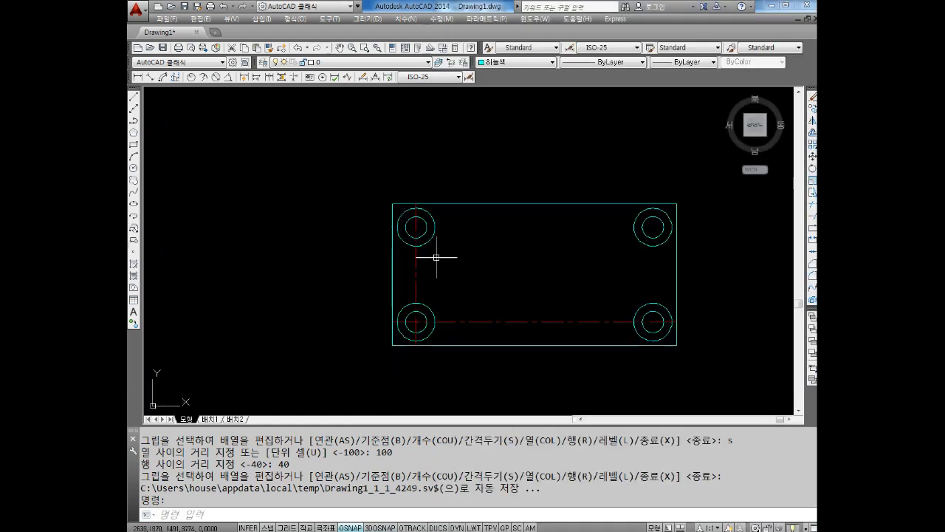
key(Escape)
key(Escape)
text(x)
key(Return)
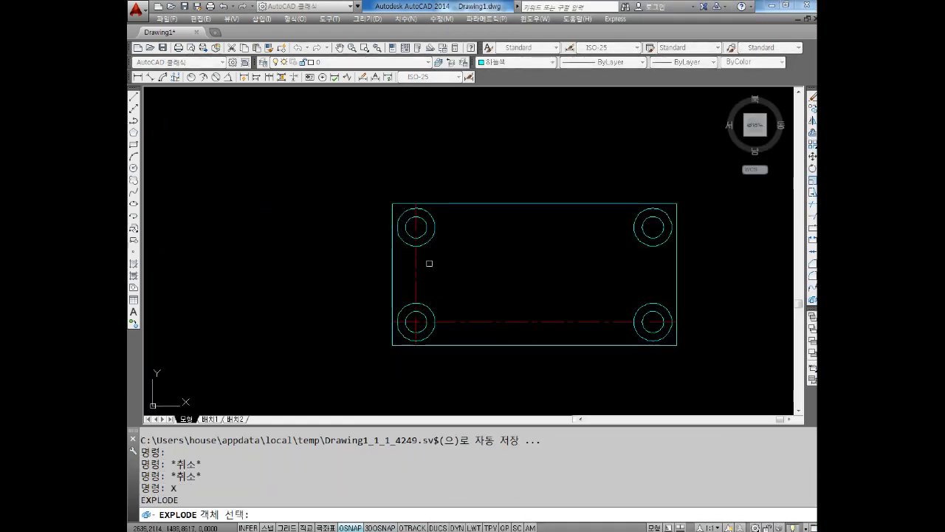
click(430, 239)
key(Return)
click(432, 305)
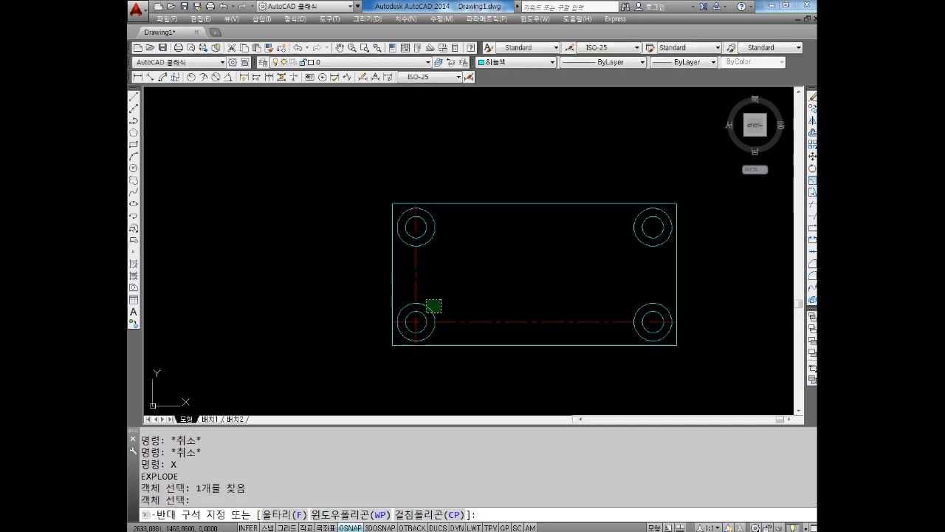
key(Escape)
key(Escape)
key(Escape)
key(Escape)
key(Escape)
key(Escape)
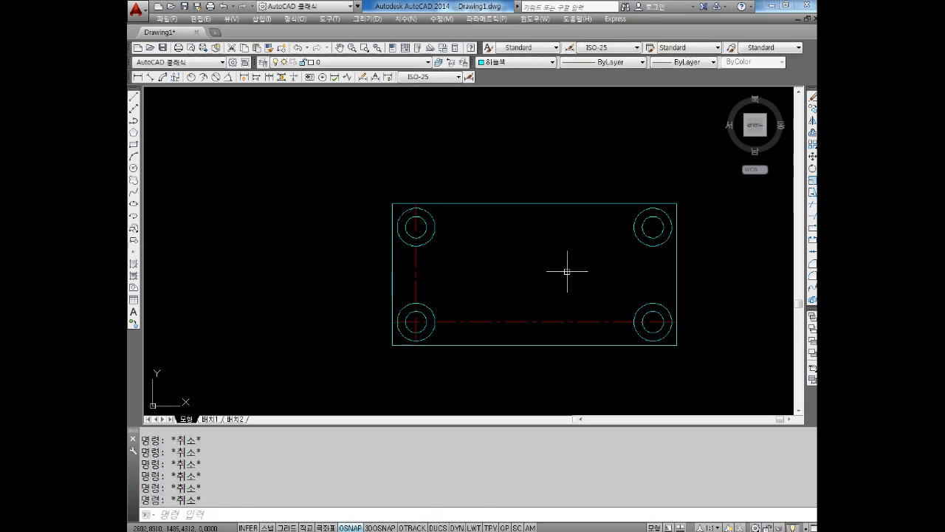
Add a '가로 거리값 입력' line to the Notepad notes.
key(alt+Tab)
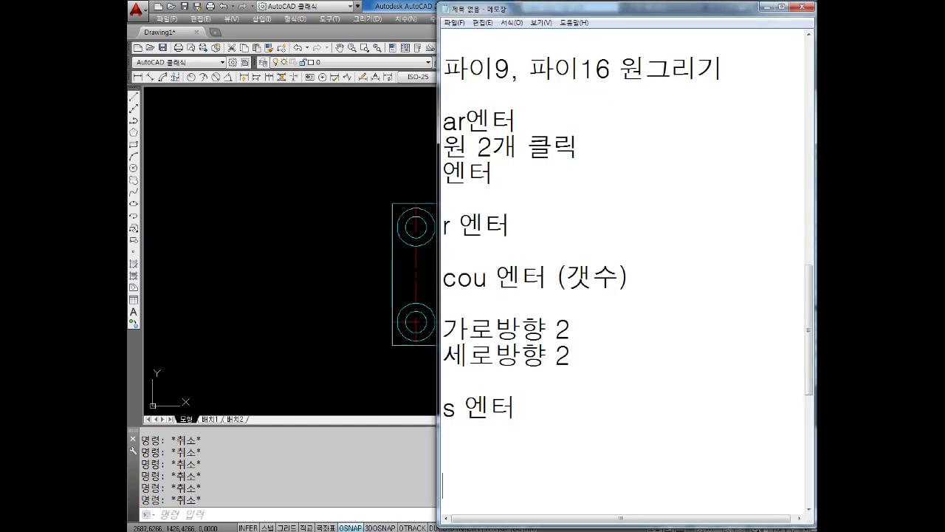
key(Return)
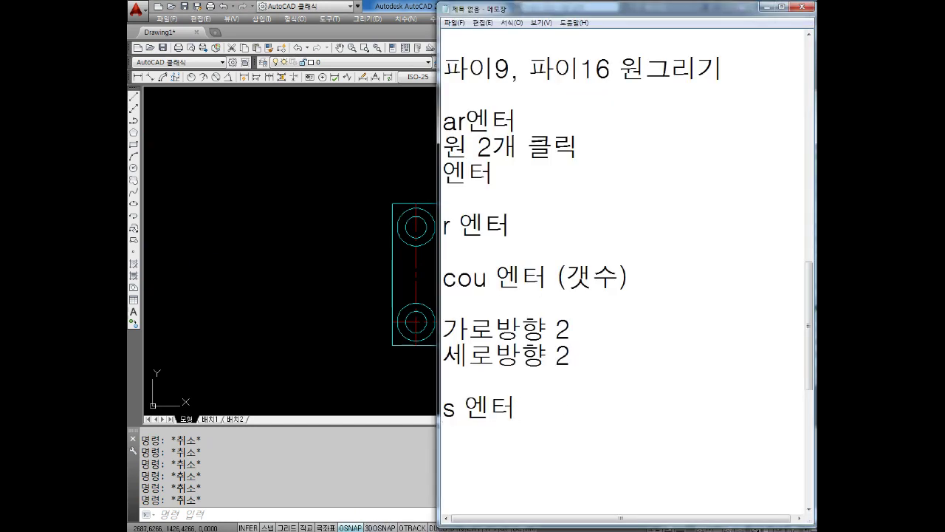
key(Return)
key(BackSpace)
key(Return)
text(rkfh)
key(BackSpace)
key(BackSpace)
key(BackSpace)
key(BackSpace)
key(Hangul)
text(가로 거)
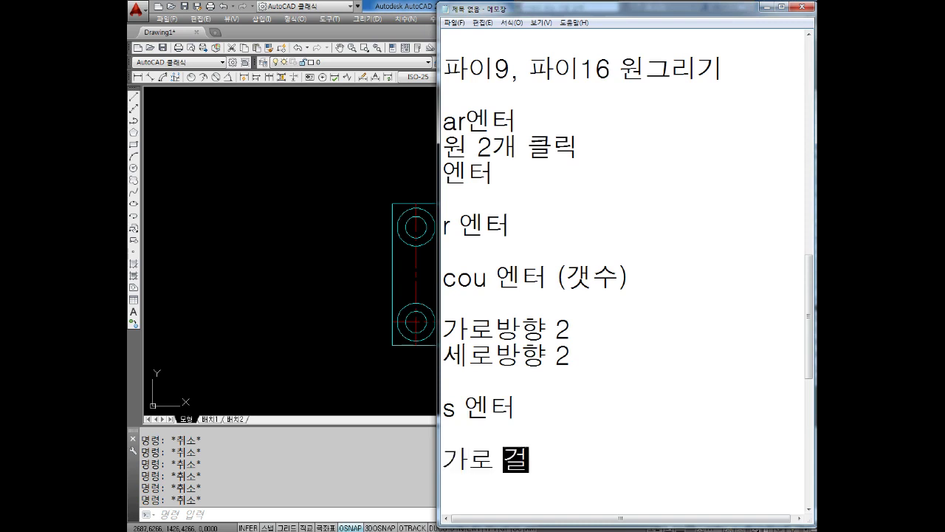
text(리값 이 버)
key(BackSpace)
key(BackSpace)
key(BackSpace)
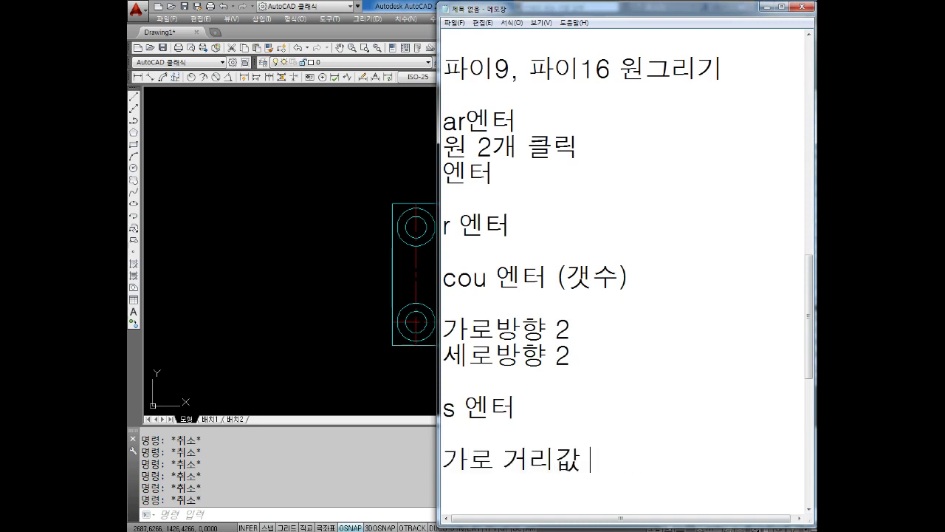
text(입력)
key(Return)
Add a '세로 거리값 입력' line below it.
text(tp)
key(BackSpace)
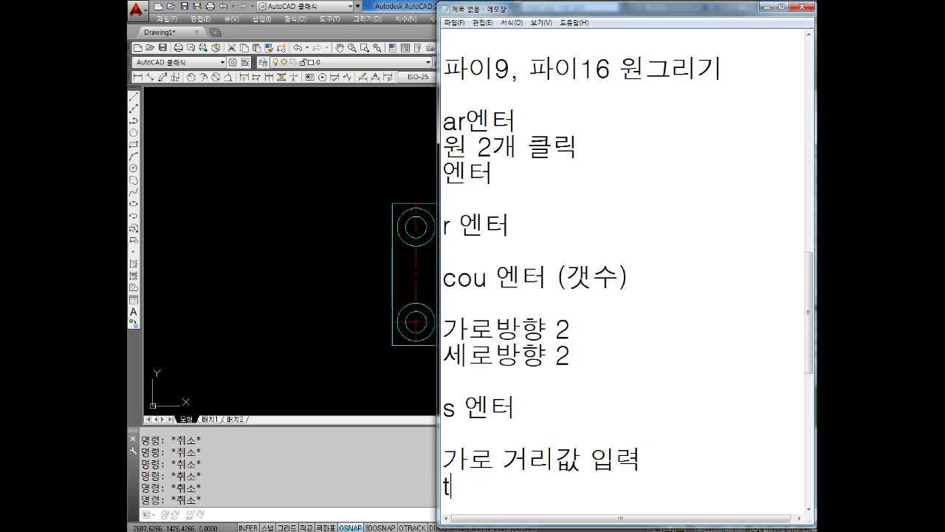
key(BackSpace)
key(Hangul)
text(세로 ㄱ거리값 입)
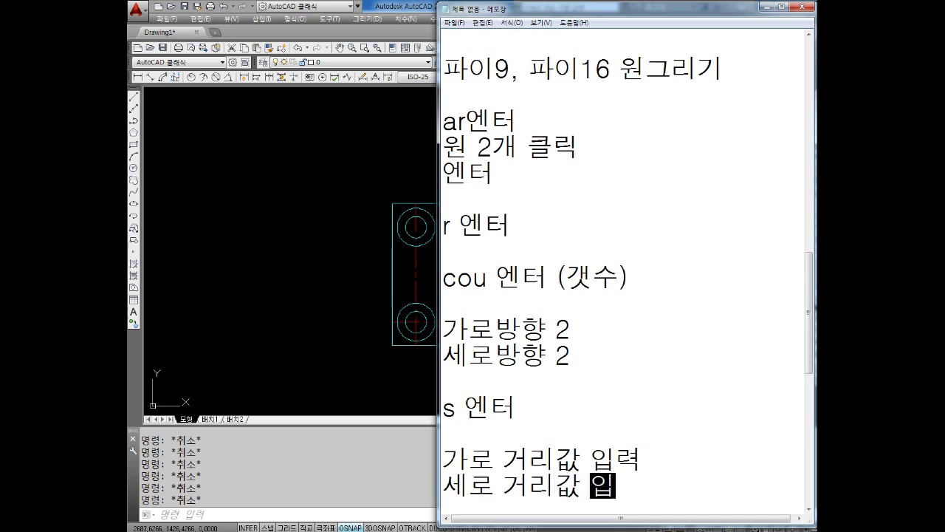
text(력)
key(Return)
key(Return)
Fill in 100 on the horizontal spacing line and 40 on the vertical one.
key(Up)
key(Up)
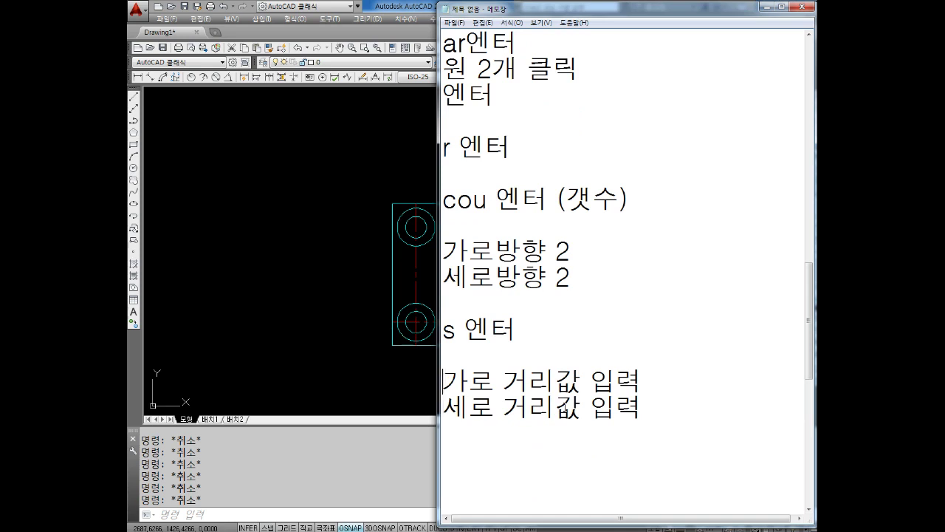
key(Right)
key(Right)
key(End)
text(100)
key(Down)
text(40)
Finish the notes with 엔터 and 완료 lines.
key(Return)
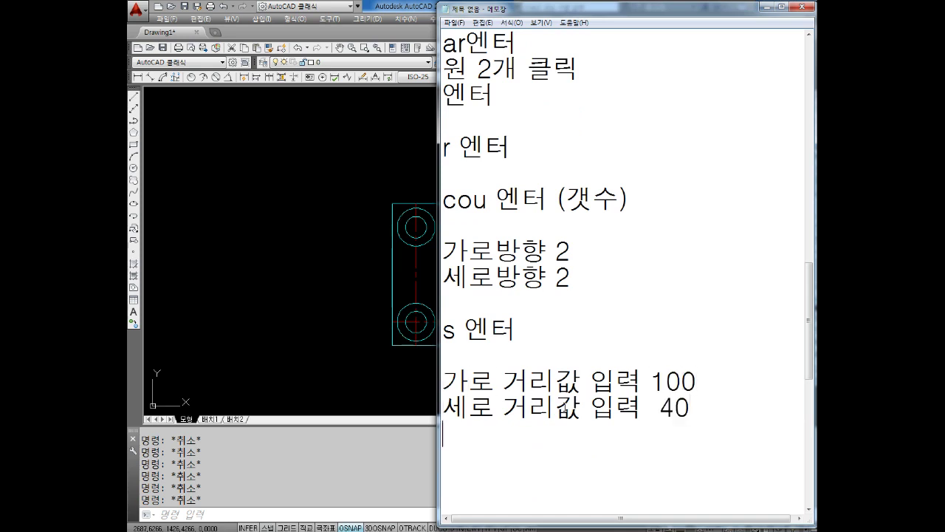
key(Return)
text(에엔터)
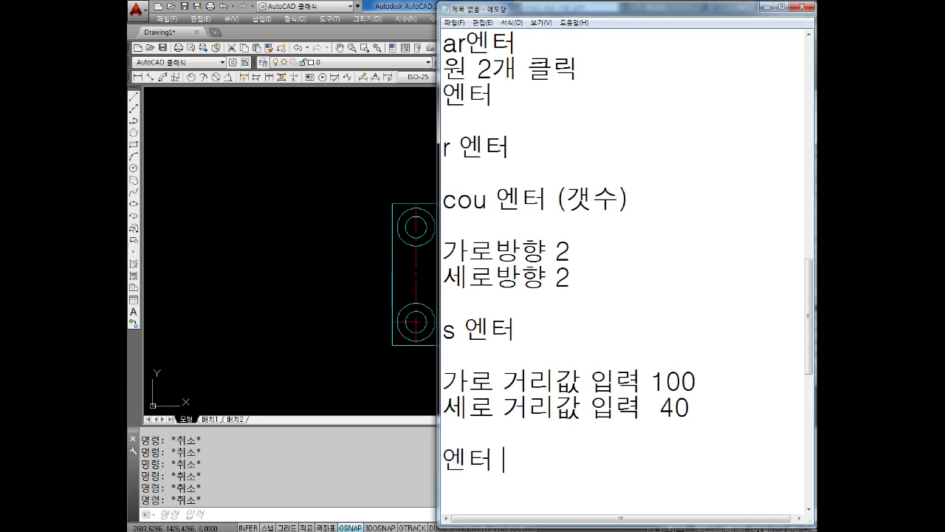
key(Return)
key(Return)
text(완료)
key(Return)
key(Return)
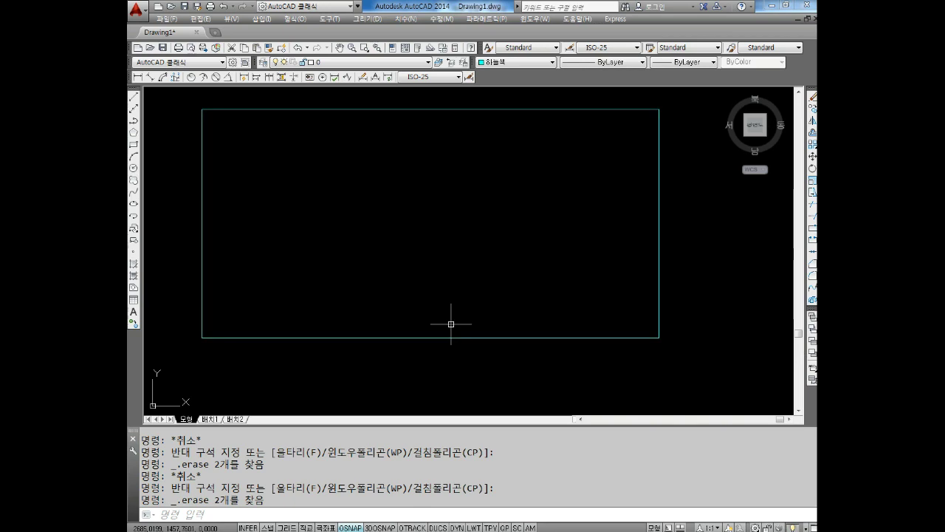
Offset the rectangle's right and bottom edges 10 inward.
scroll(515, 307, down, 2)
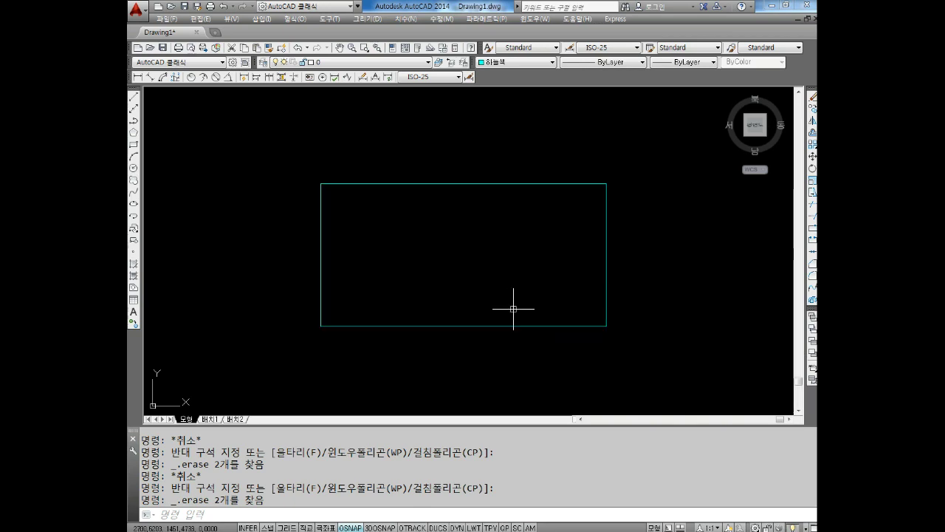
key(Escape)
key(Escape)
key(Escape)
key(Escape)
key(Escape)
key(Escape)
text(o)
key(Return)
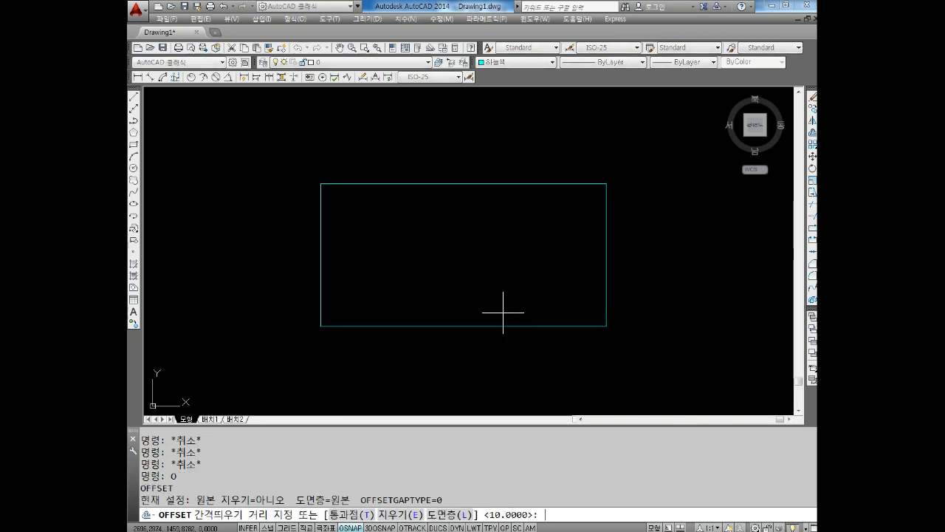
text(10)
key(Return)
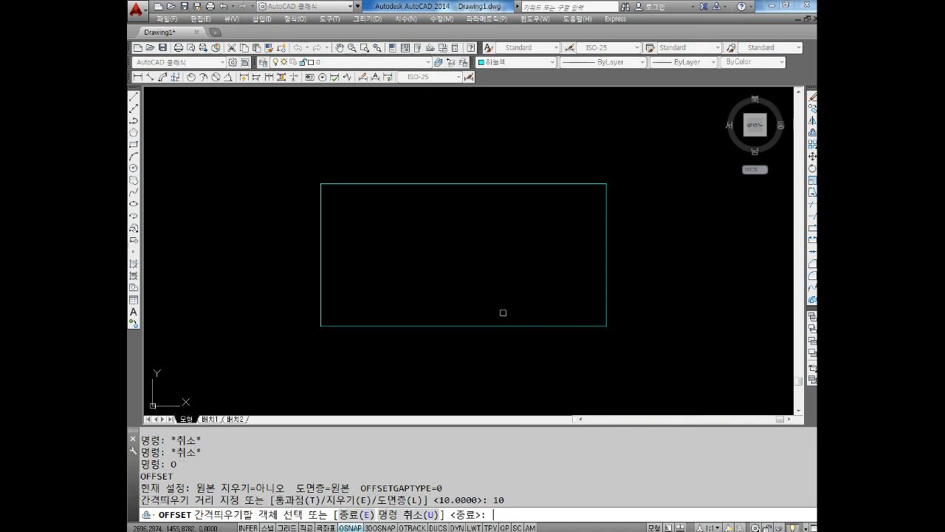
click(606, 290)
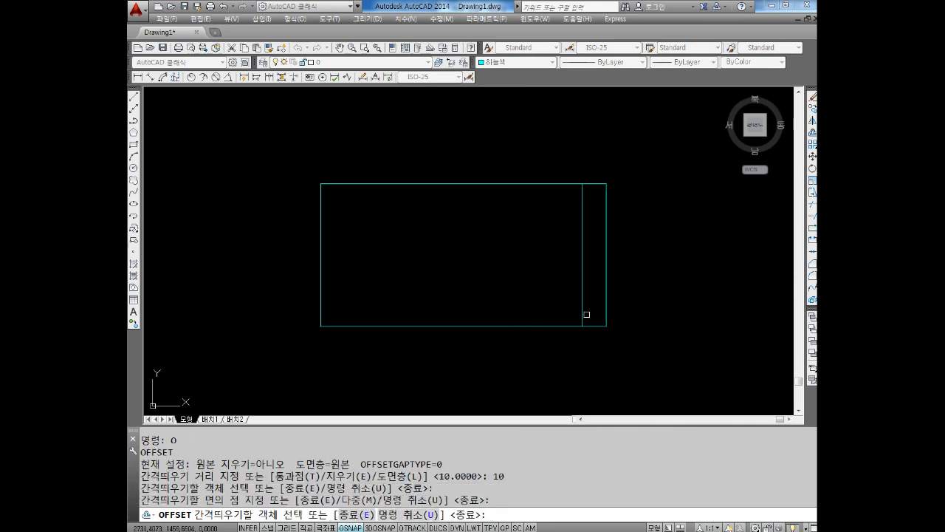
click(563, 325)
click(583, 325)
click(606, 300)
scroll(589, 295, up, 3)
key(Escape)
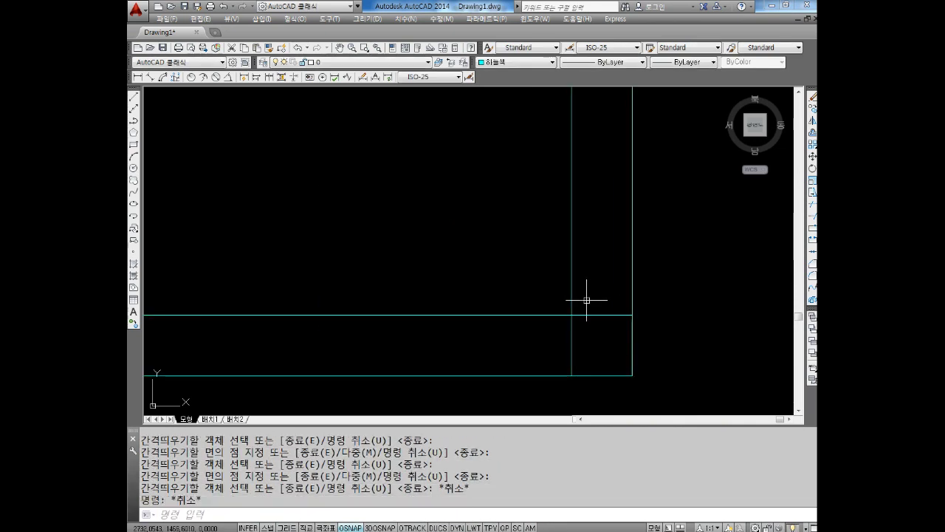
Draw concentric circles of diameter 6 and 12 where the offset lines cross.
key(Escape)
text(c)
key(Return)
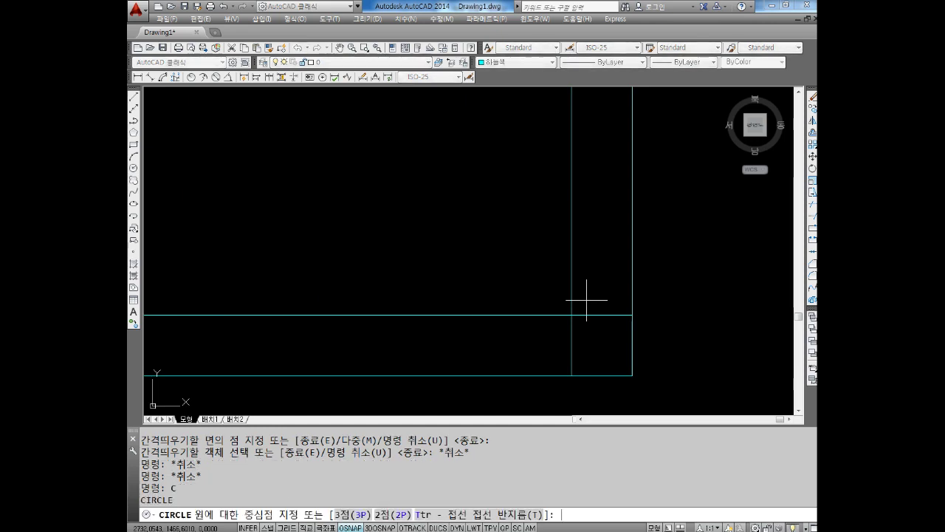
click(571, 314)
text(d)
key(Return)
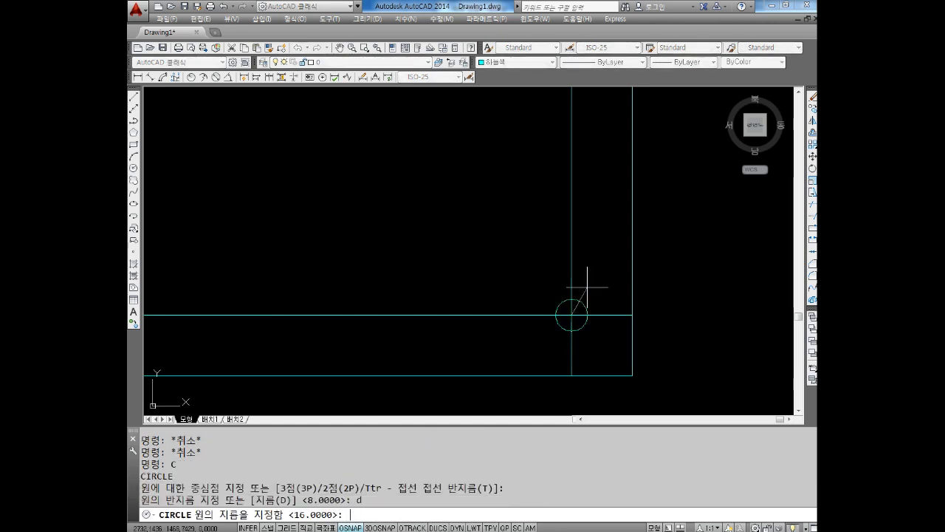
text(6)
key(Return)
key(Return)
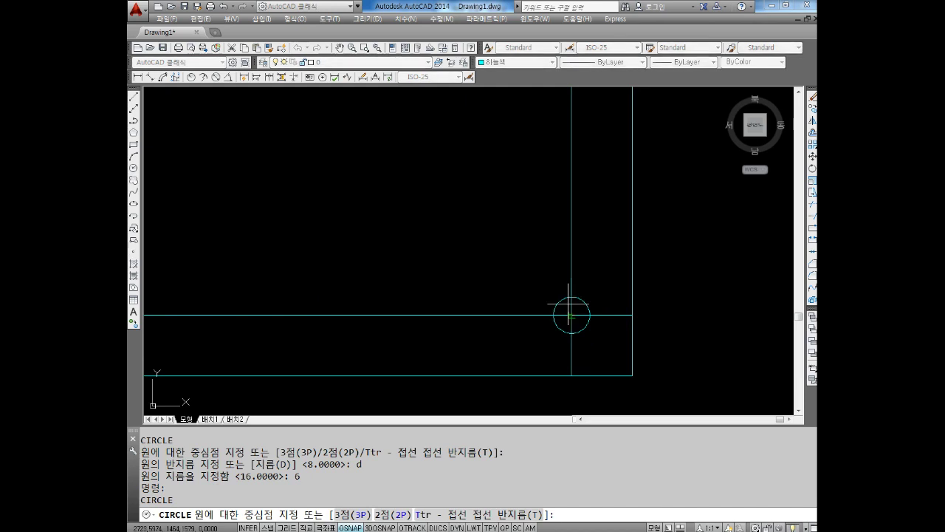
click(572, 315)
text(d)
key(Return)
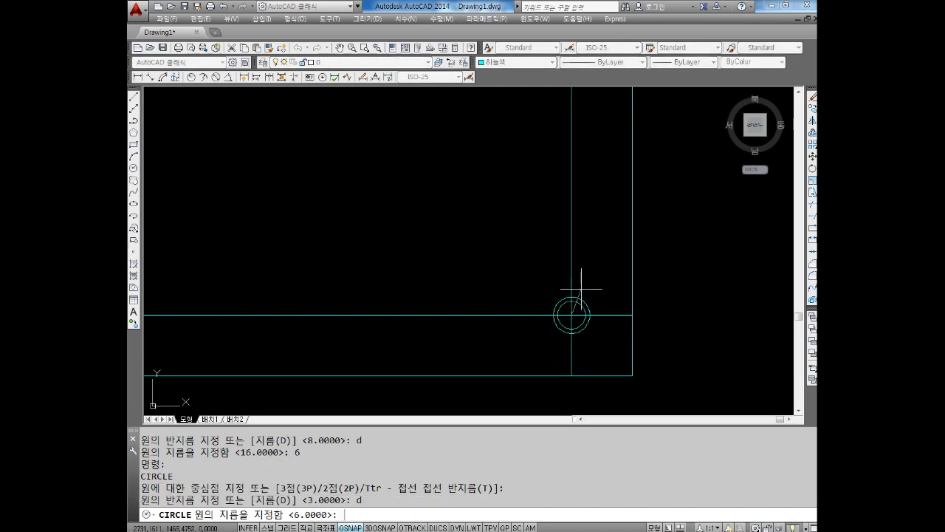
text(12)
key(Return)
key(Escape)
key(Escape)
Select the two new offset lines to restyle them.
scroll(607, 306, down, 5)
scroll(607, 306, up, 5)
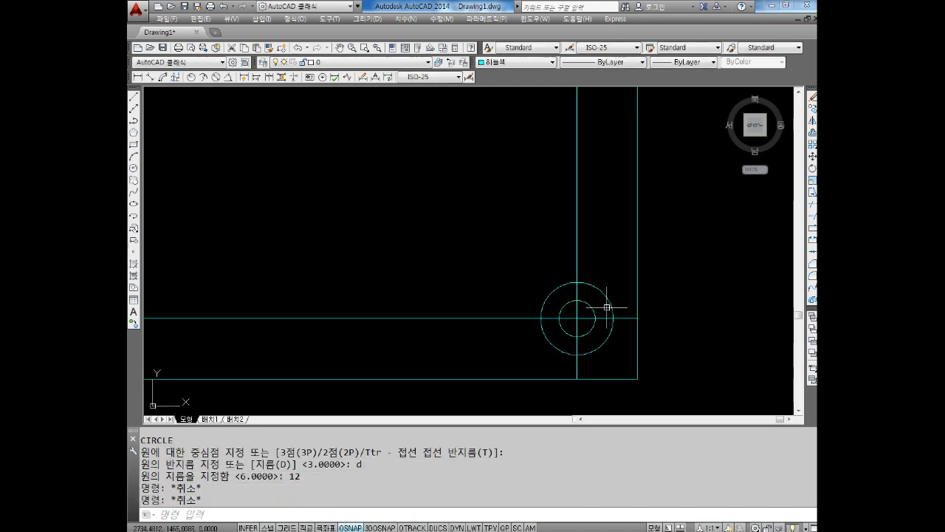
scroll(590, 297, up, 2)
click(373, 322)
click(559, 94)
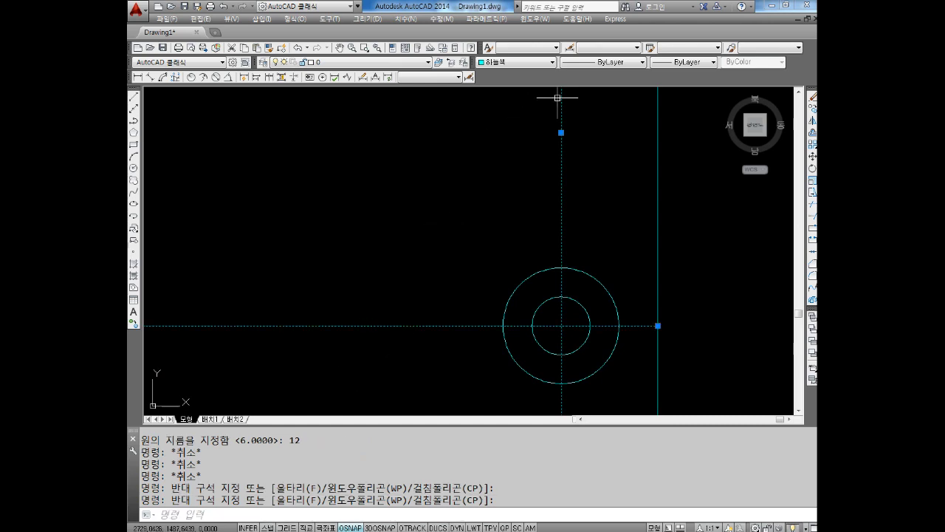
Make the selected lines red with the CENTER dash-dot linetype.
click(517, 62)
click(509, 92)
click(591, 65)
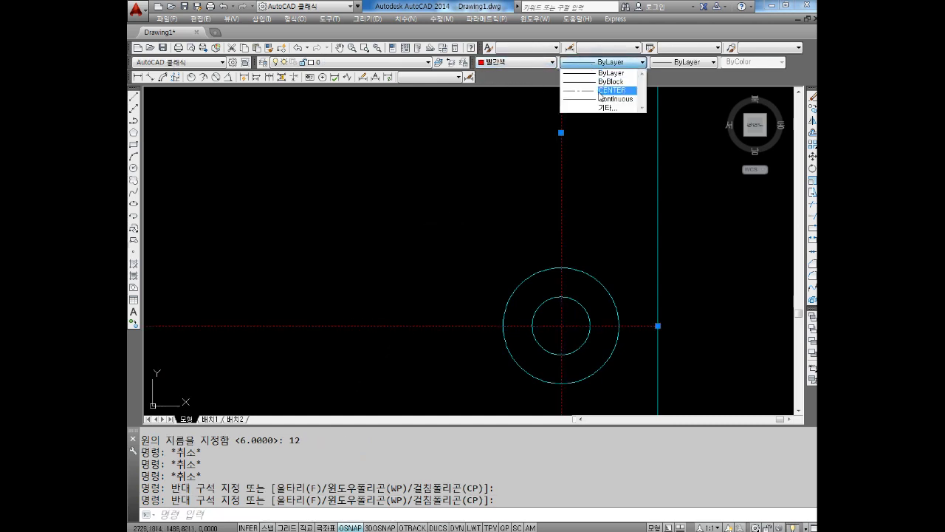
click(612, 96)
key(Escape)
key(Escape)
Start a rectangular ARRAY of the outer and inner hole circles.
scroll(562, 235, down, 3)
scroll(562, 234, down, 2)
middle_drag(562, 235, 567, 254)
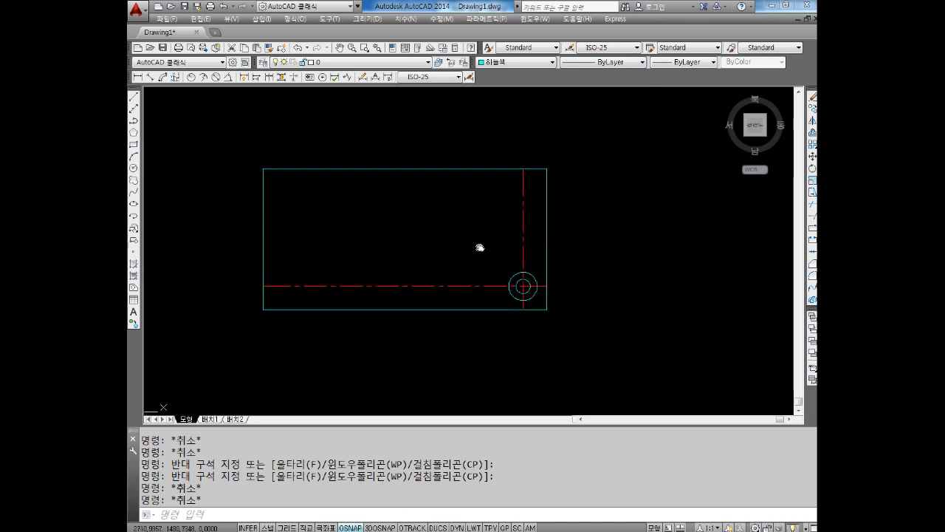
scroll(483, 229, up, 2)
key(Escape)
key(Escape)
text(A)
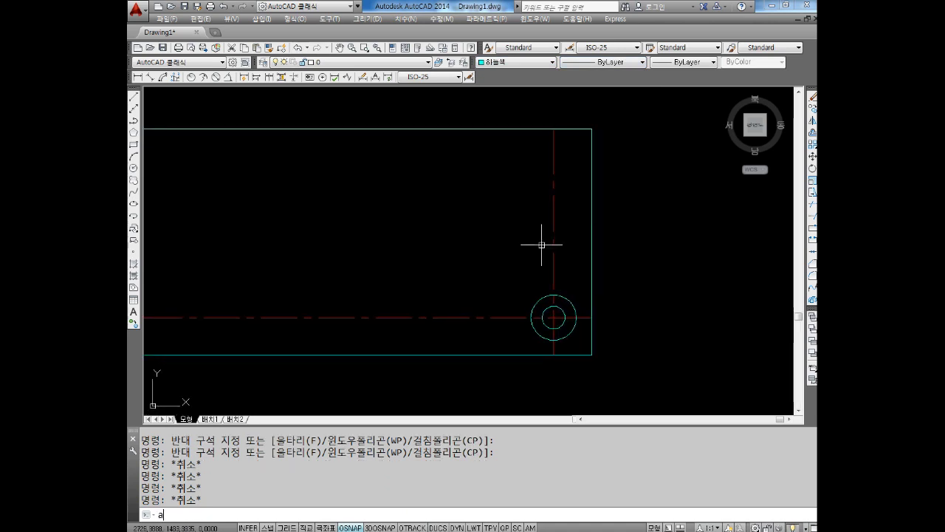
text(R)
key(Return)
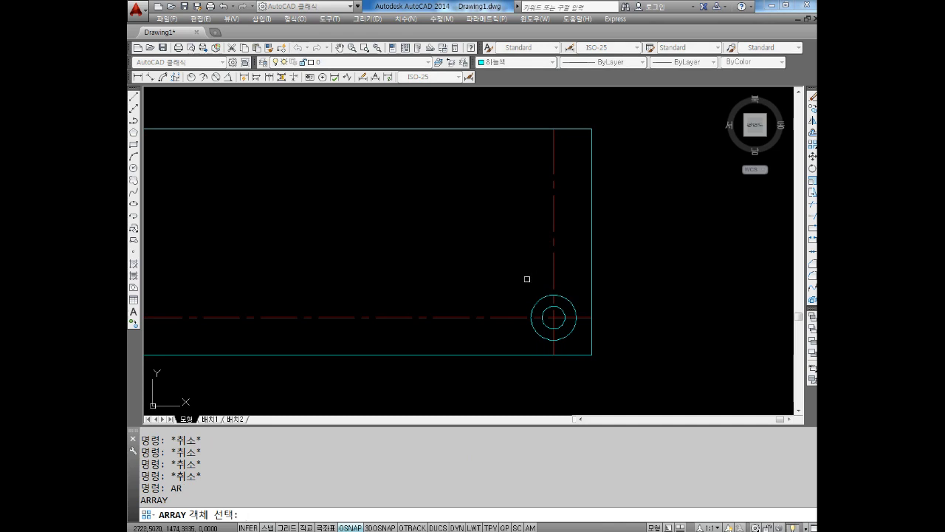
scroll(526, 278, up, 2)
click(547, 312)
click(561, 324)
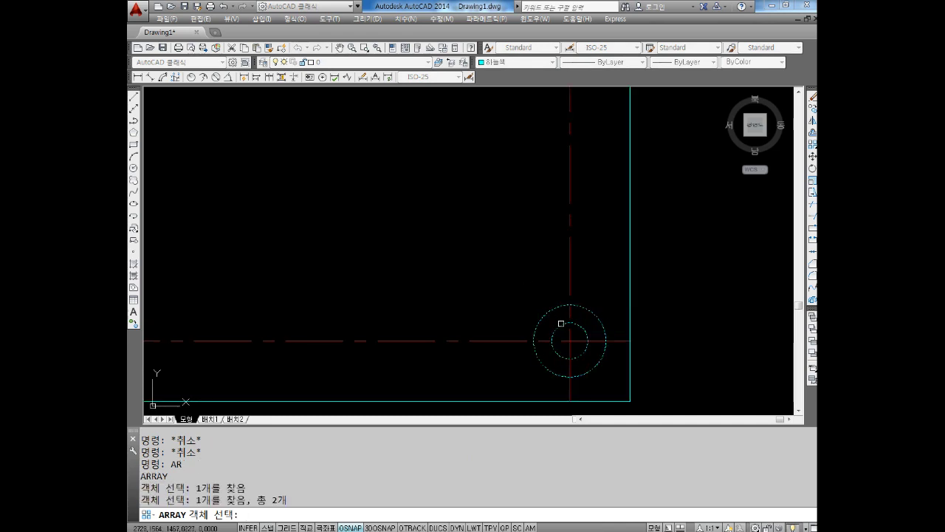
key(Return)
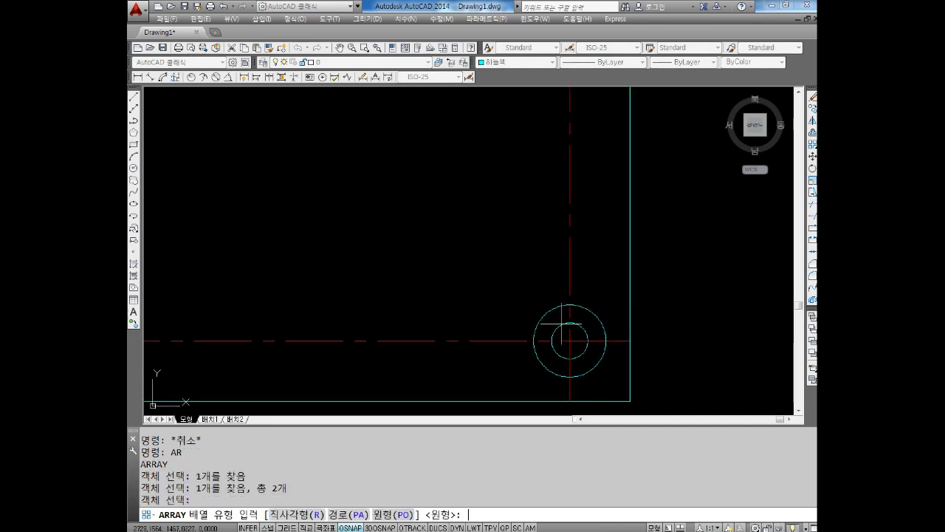
text(r)
key(Return)
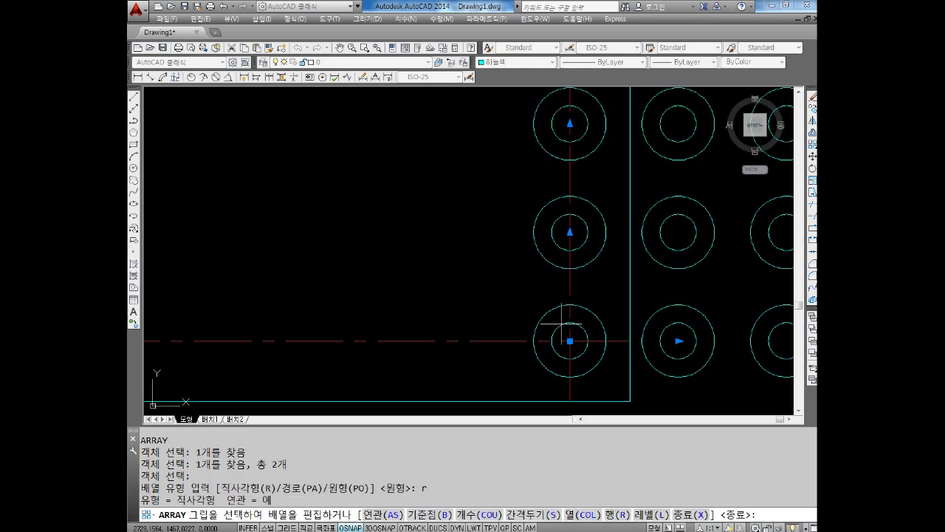
Set the array to 2 columns and 2 rows, with column spacing -100 and row spacing 40.
scroll(590, 325, down, 5)
scroll(612, 313, up, 4)
scroll(591, 295, up, 1)
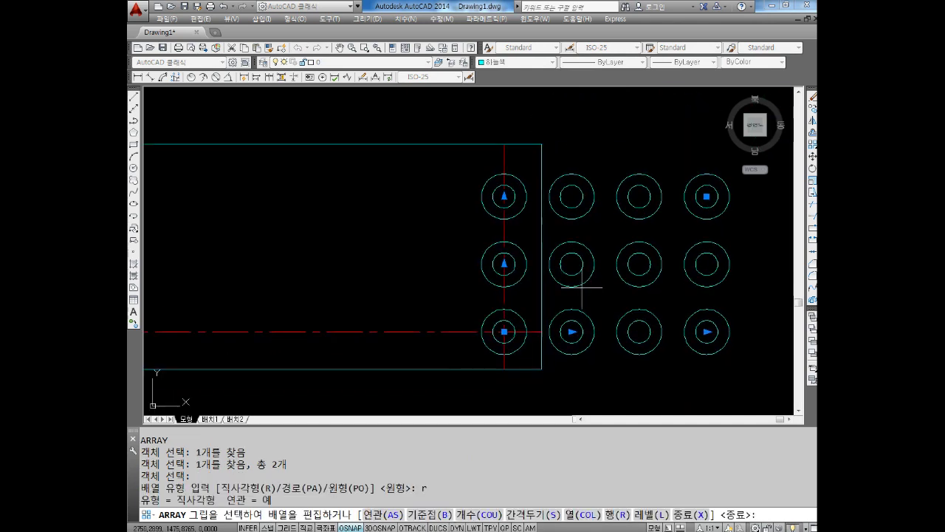
text(c)
text(ou)
key(Return)
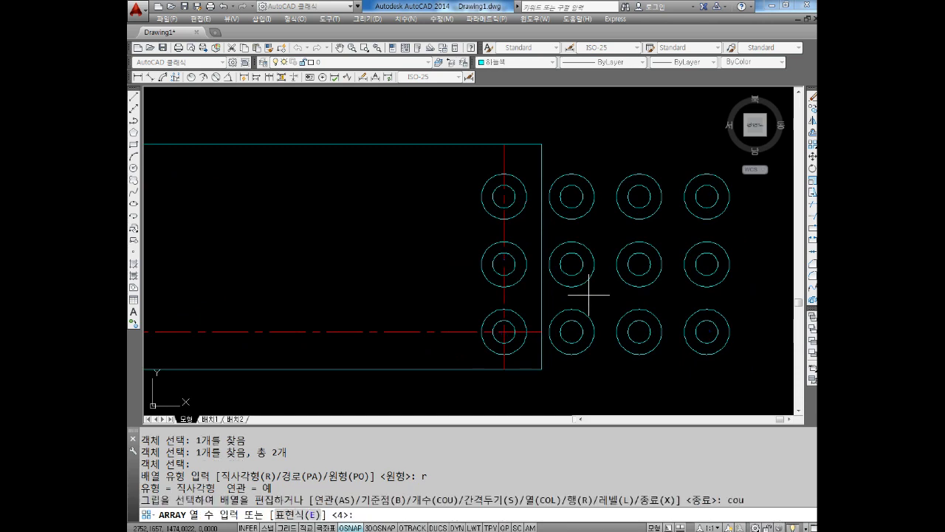
text(2)
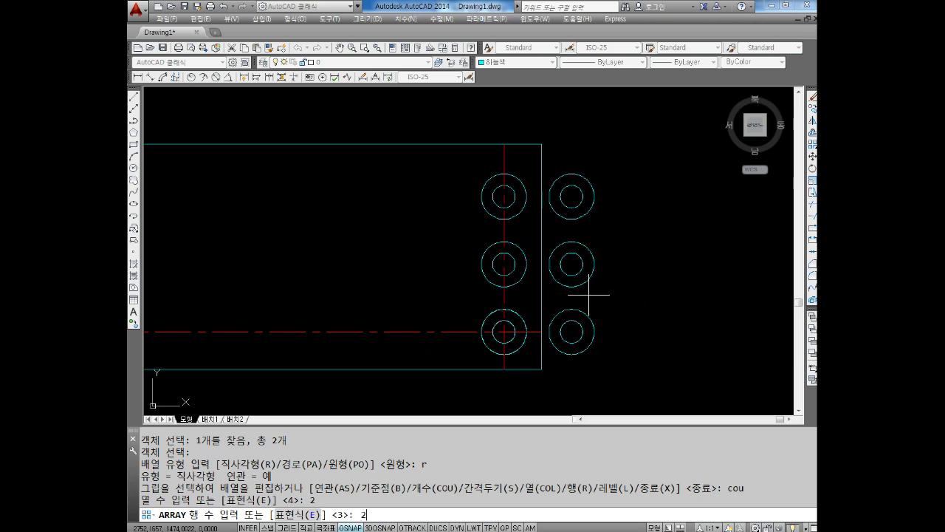
key(Return)
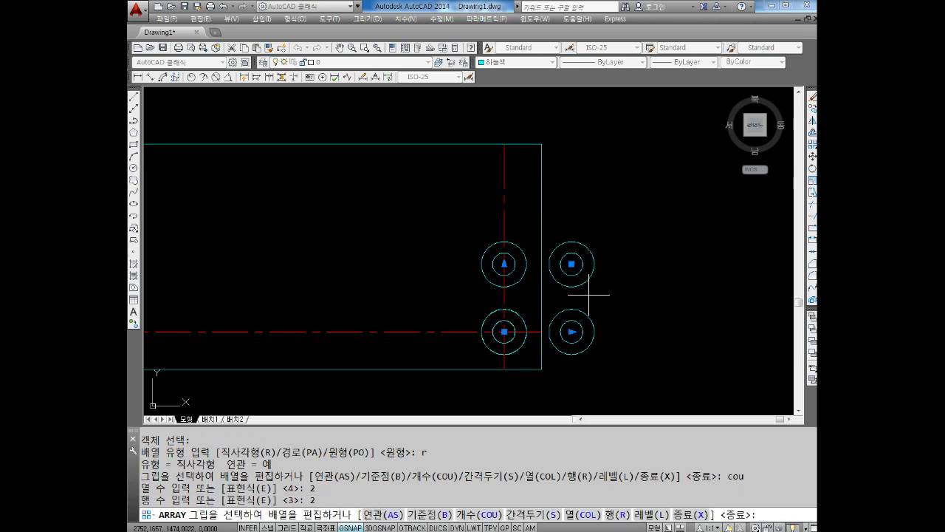
text(s)
key(Return)
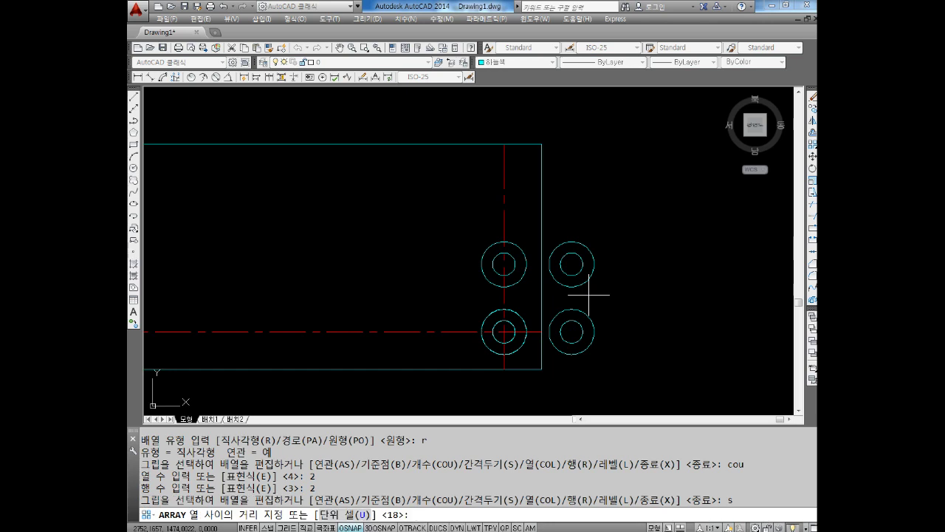
text(0)
key(Return)
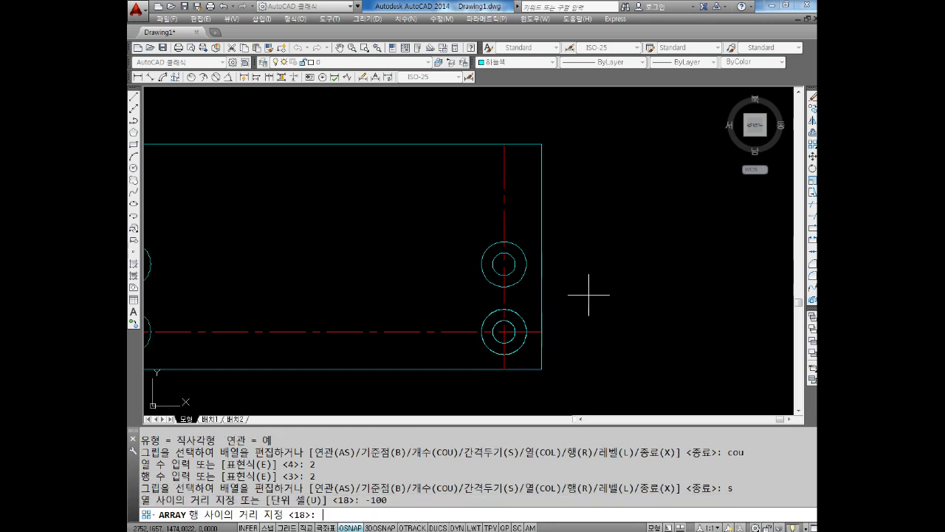
scroll(569, 285, down, 4)
scroll(547, 292, up, 2)
text(40)
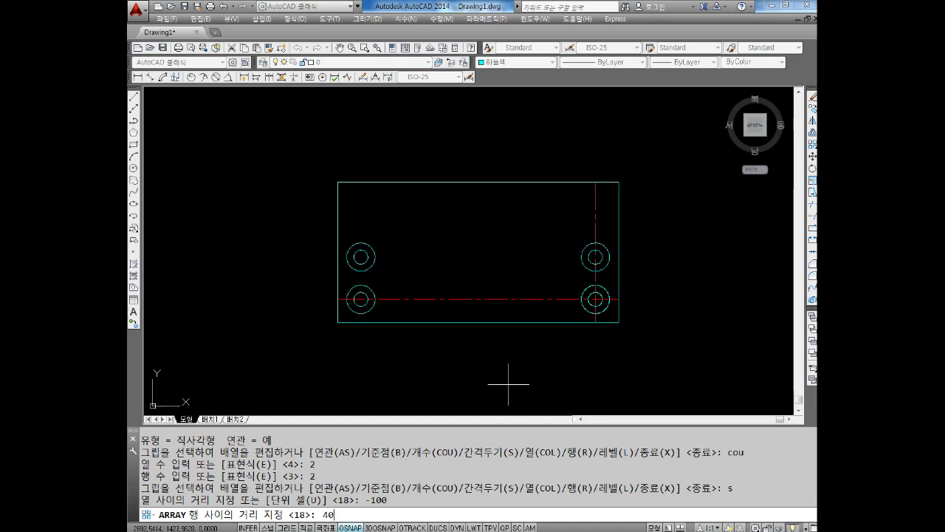
key(Return)
scroll(491, 247, up, 2)
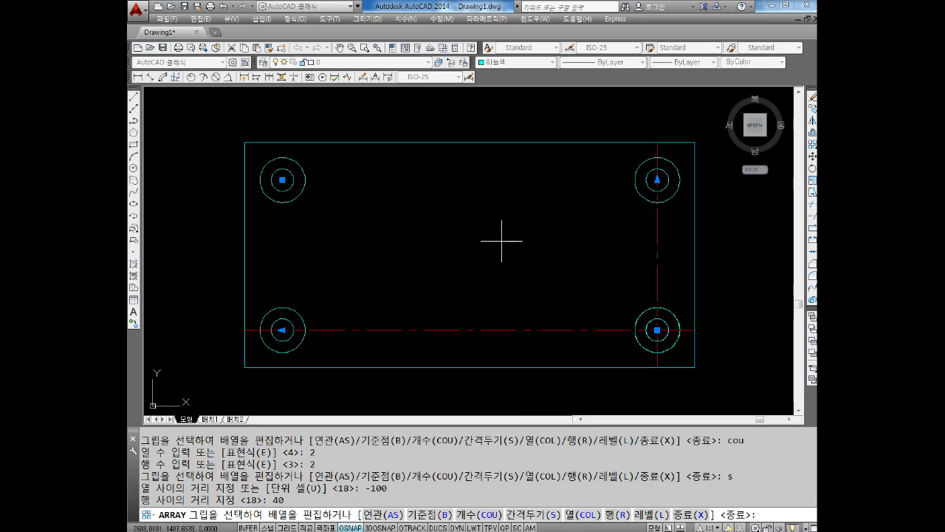
key(Return)
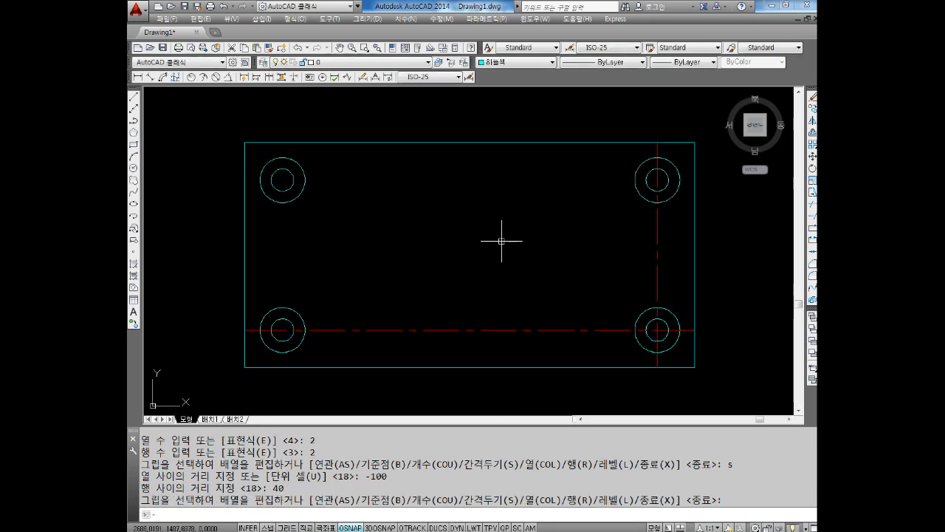
key(Escape)
key(Escape)
key(Escape)
key(Escape)
key(Escape)
key(Escape)
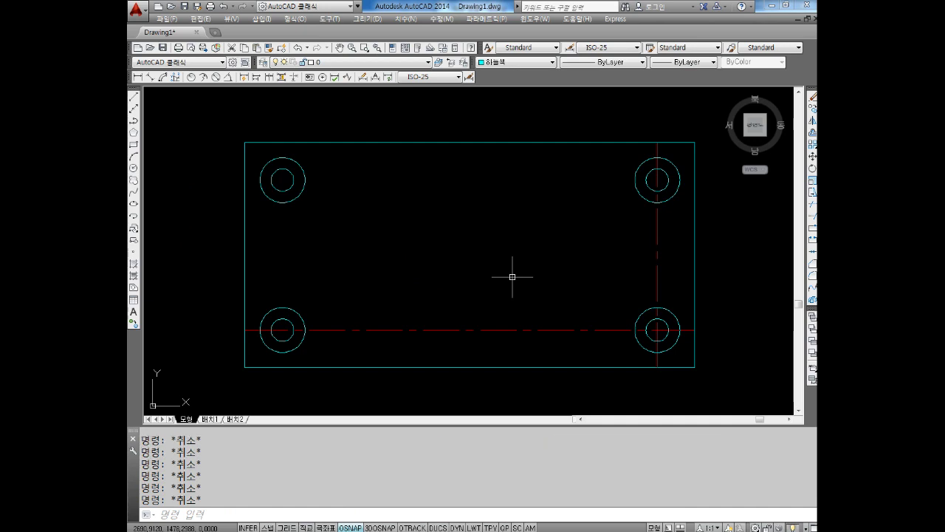
Explode the hole array into separate circles.
text(x)
key(Return)
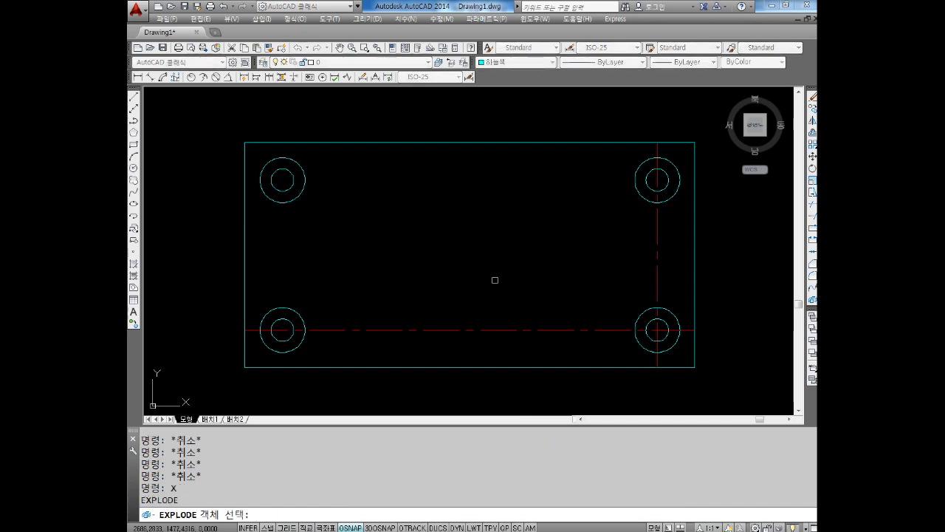
click(340, 270)
click(288, 319)
key(Return)
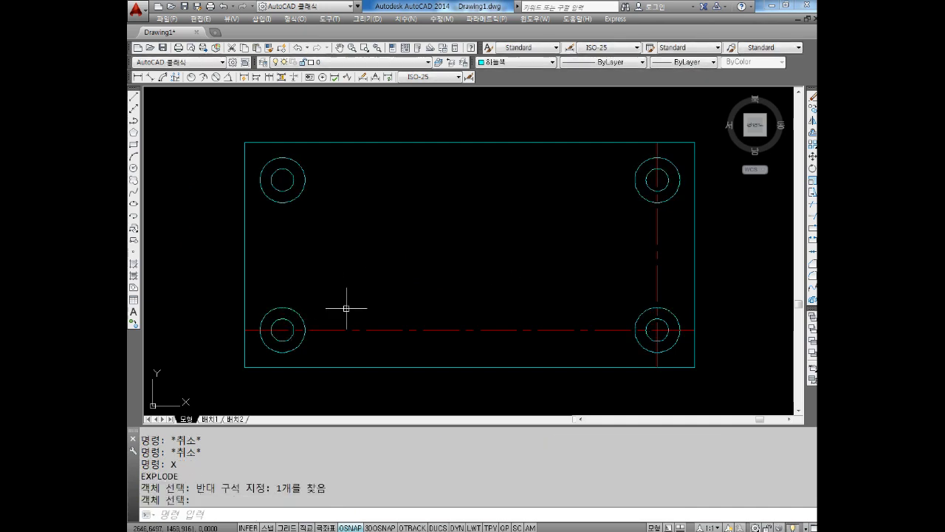
key(Escape)
key(Escape)
key(Escape)
key(Escape)
key(Escape)
key(Escape)
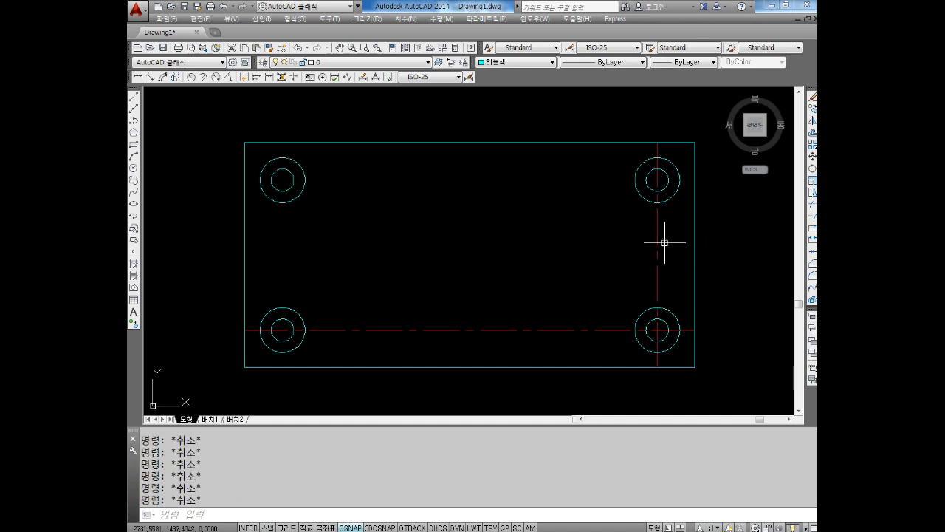
text(l)
Draw a horizontal line through the top hole centres and a vertical line through the left holes.
key(Return)
click(657, 179)
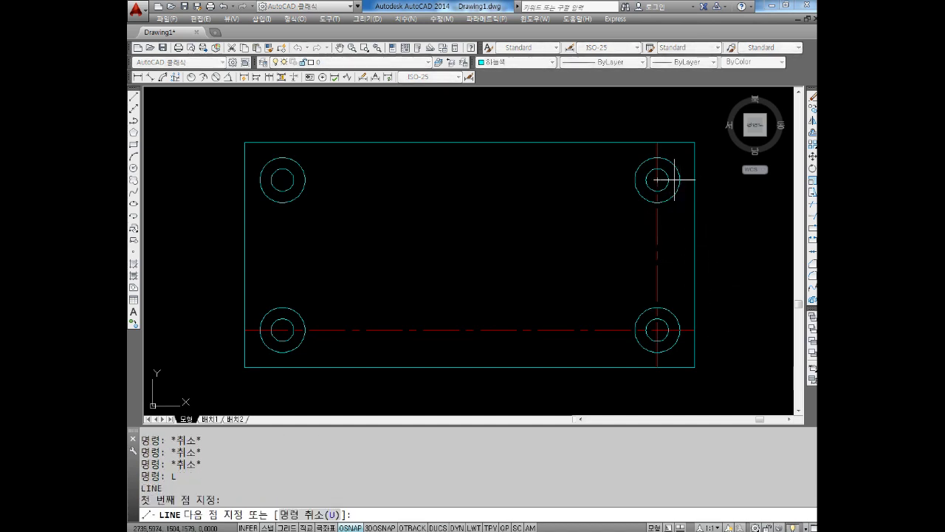
click(282, 180)
key(Escape)
key(Return)
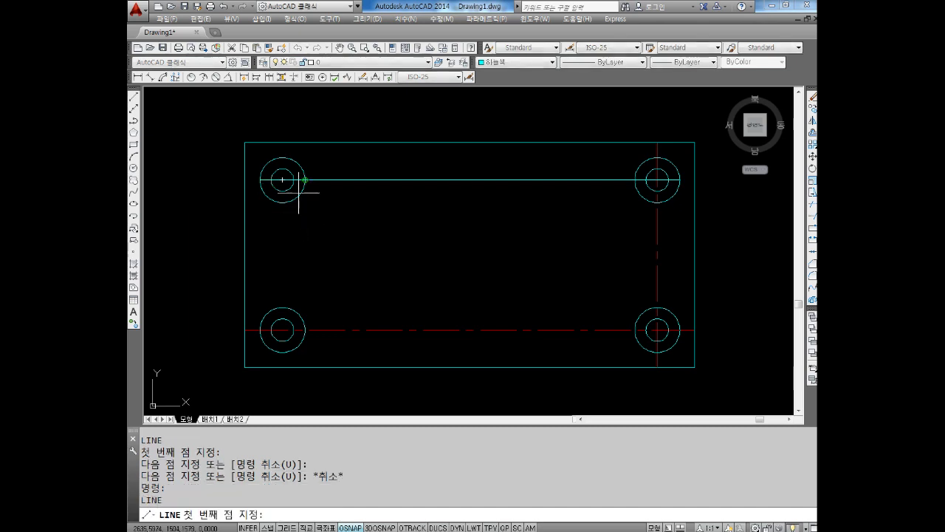
click(282, 157)
click(282, 329)
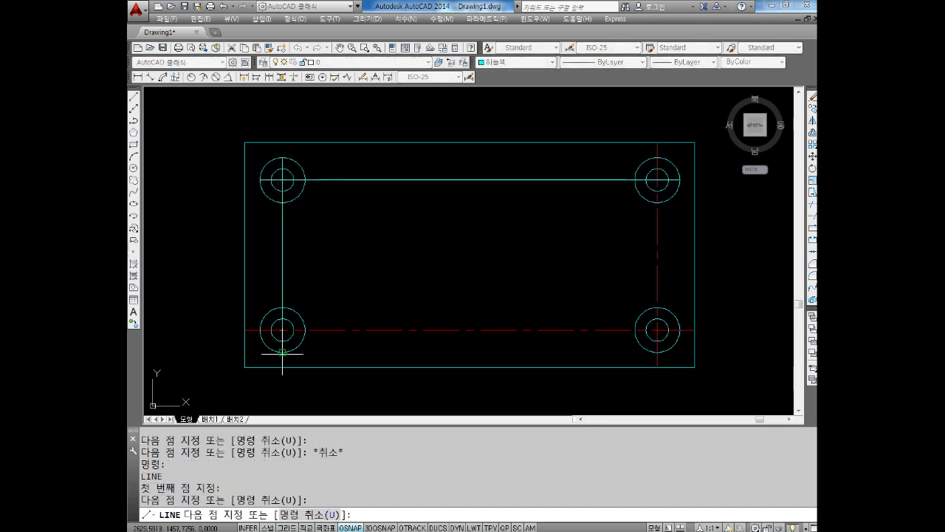
key(Escape)
key(Escape)
key(Escape)
key(Escape)
key(Escape)
Make the two new lines red with the CENTER dash-dot linetype.
click(516, 179)
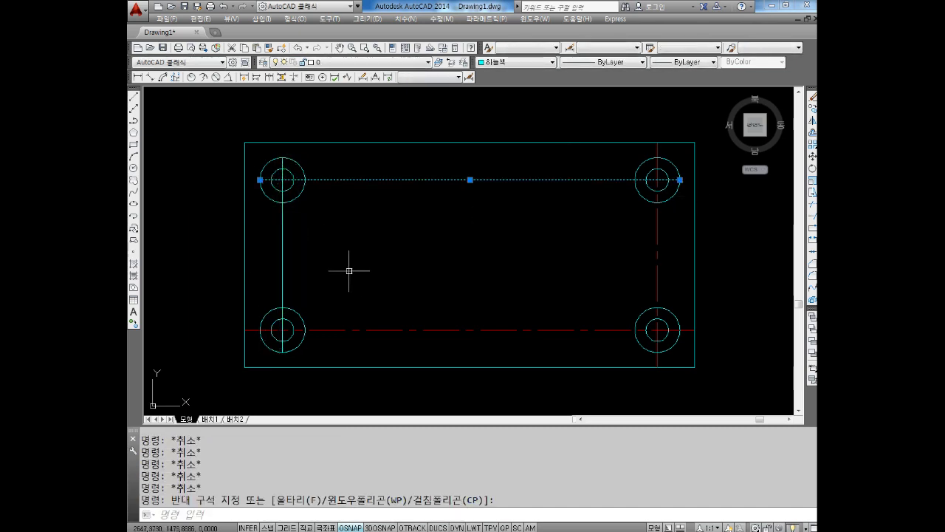
click(324, 248)
click(271, 259)
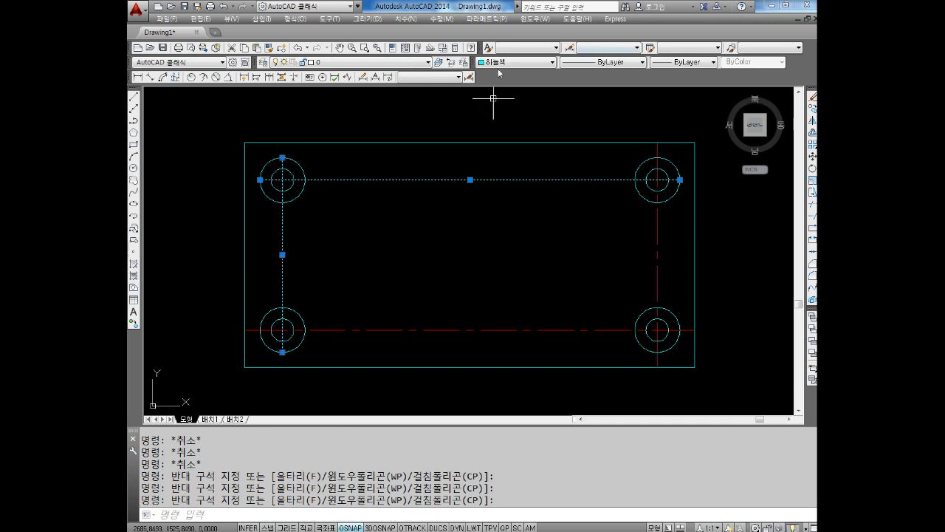
click(509, 62)
click(495, 89)
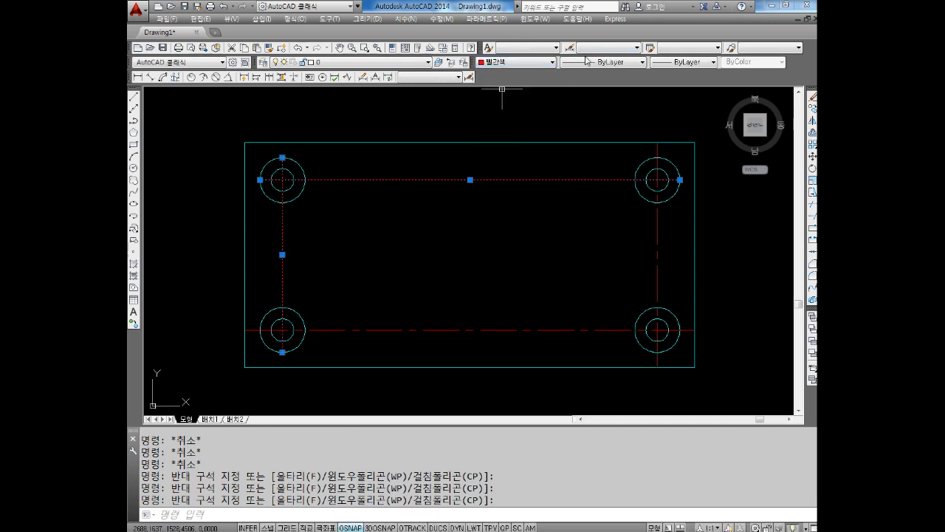
click(587, 62)
click(613, 92)
key(Escape)
key(Escape)
key(Escape)
key(Escape)
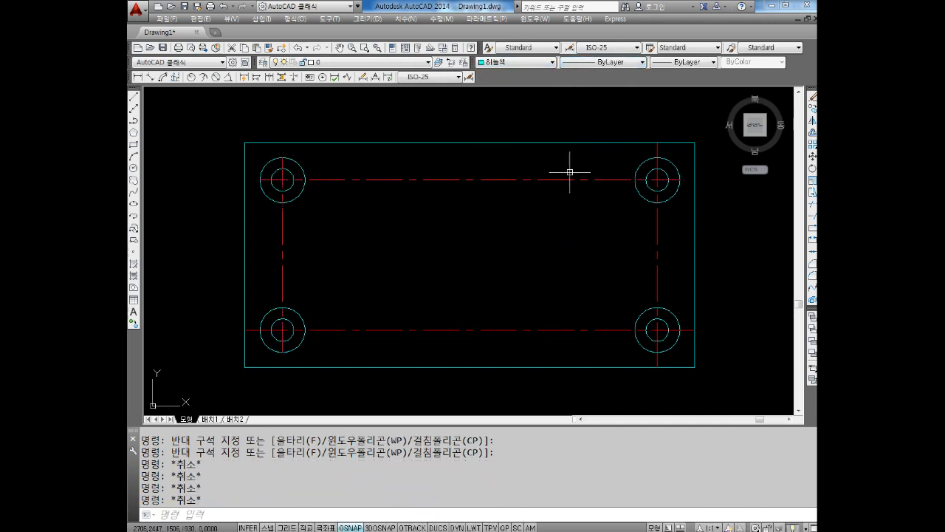
Trim overhanging line pieces at the top-right, bottom-left and bottom-right corners.
key(Return)
key(Return)
drag(669, 152, 647, 148)
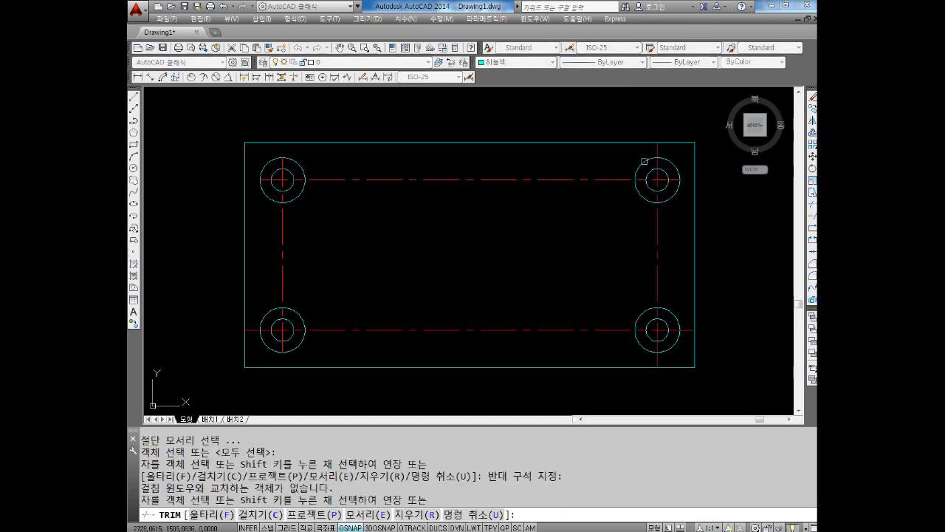
click(656, 152)
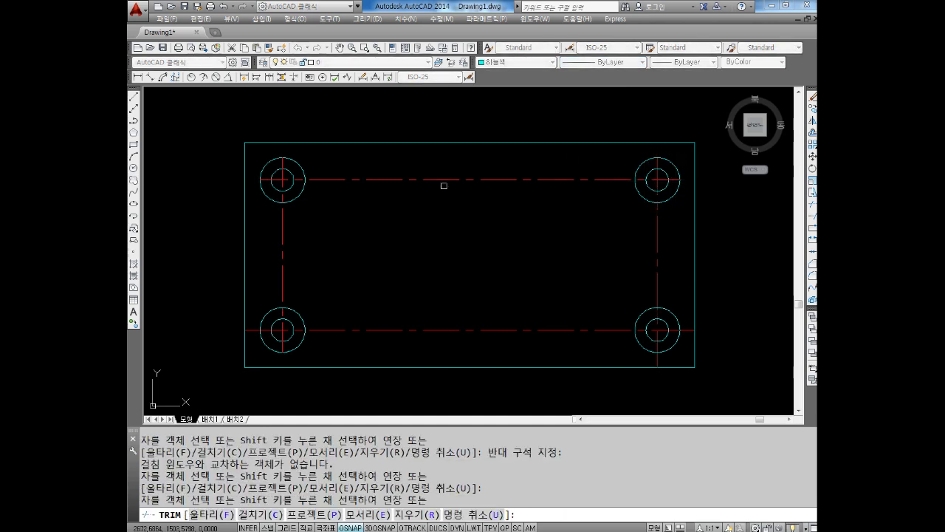
click(252, 330)
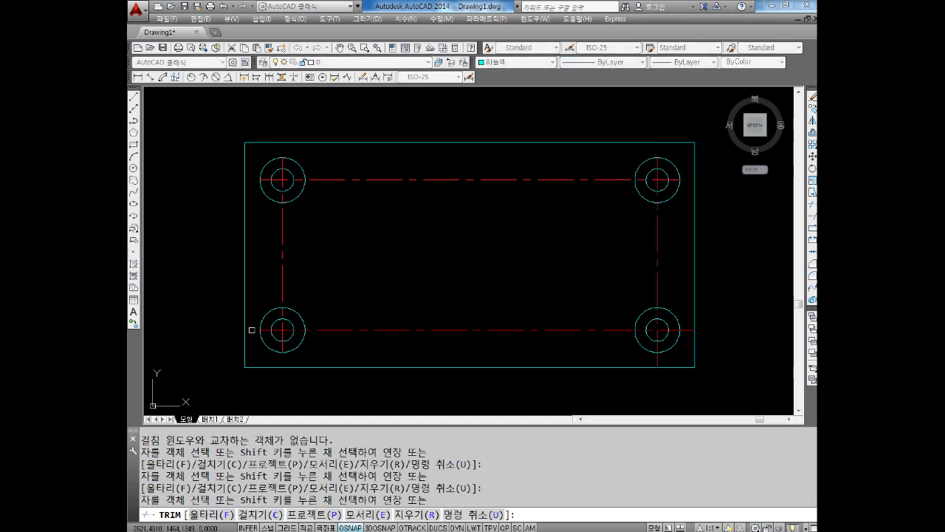
click(679, 341)
key(Escape)
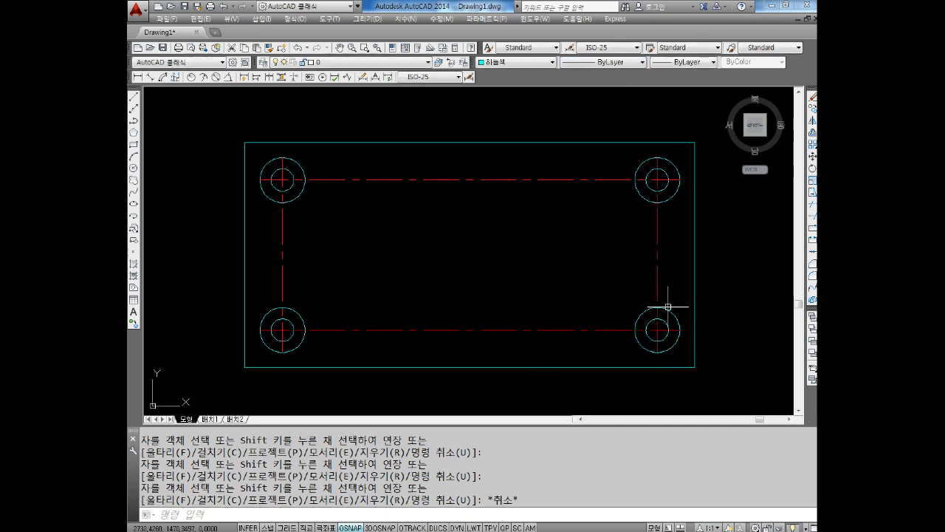
key(Escape)
Lengthen the six centre line ends by a delta of 3 past the holes.
key(Return)
text(de)
key(Return)
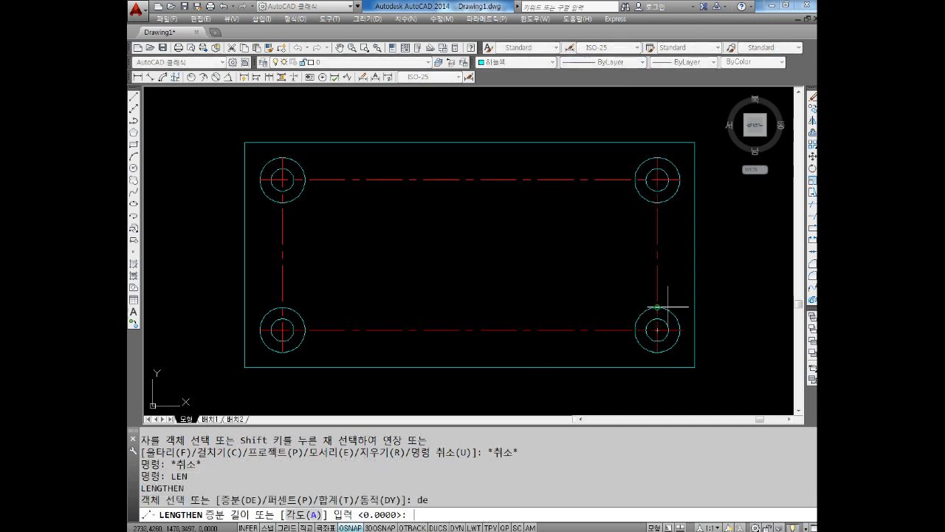
text(3)
key(Return)
click(656, 163)
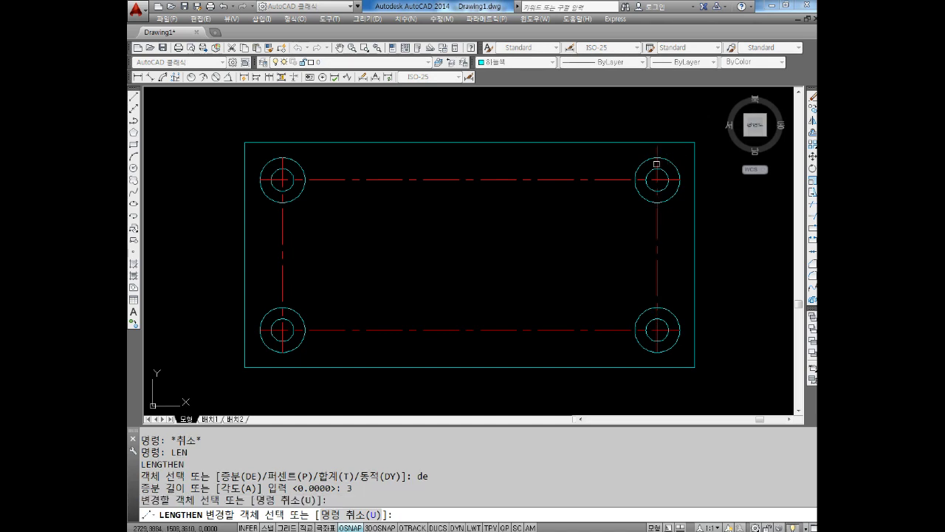
click(676, 177)
click(676, 330)
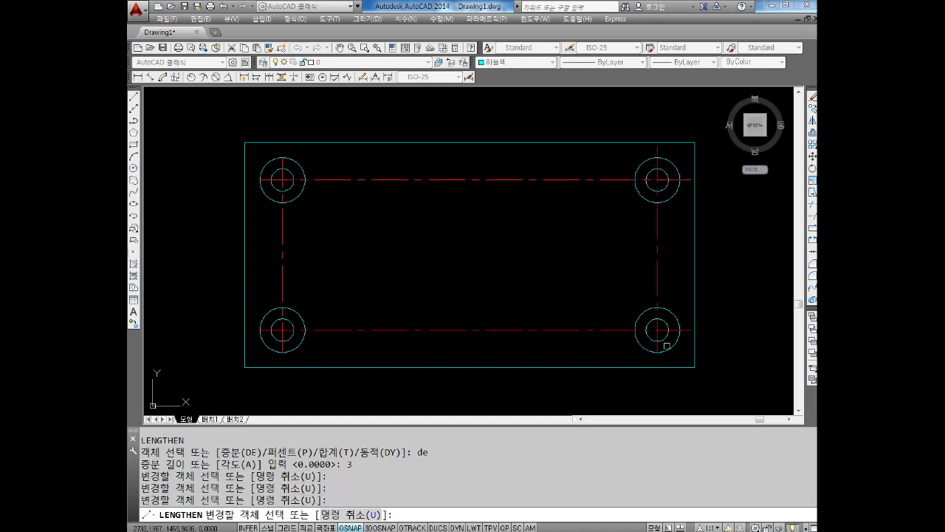
click(656, 348)
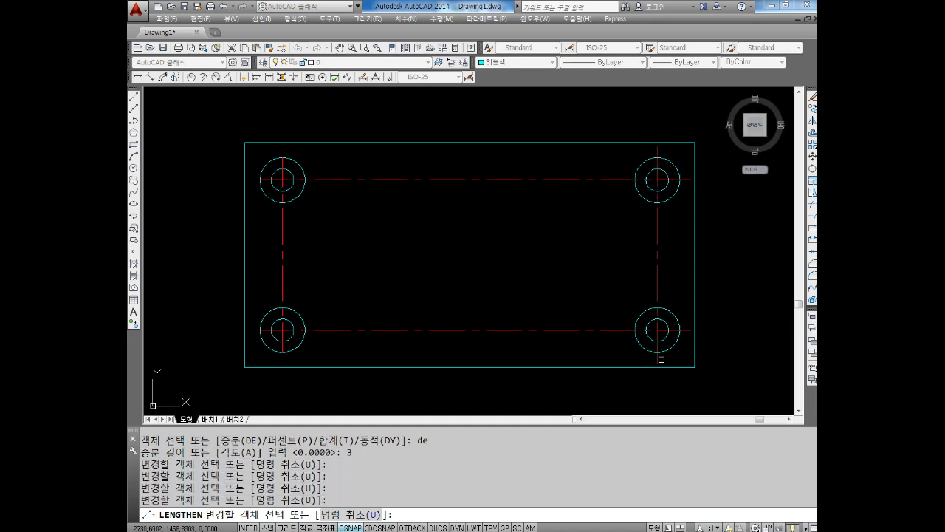
click(265, 331)
click(282, 344)
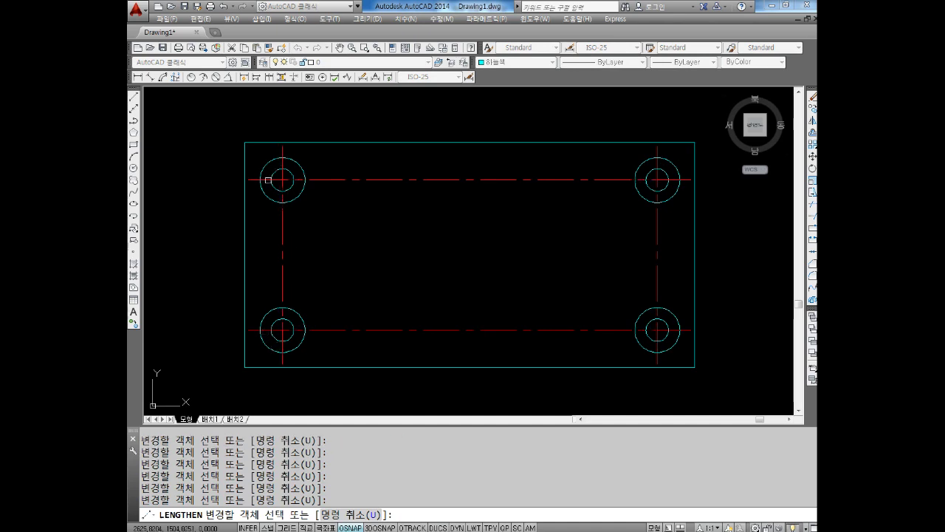
key(Escape)
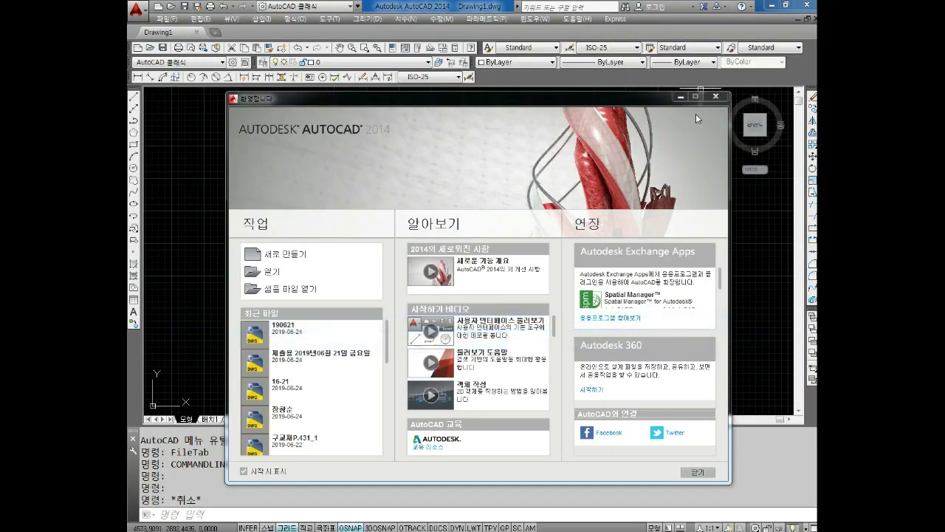
Close the welcome screen and open 190621.dwg from the D: drive's 0624 folder.
click(716, 96)
click(175, 20)
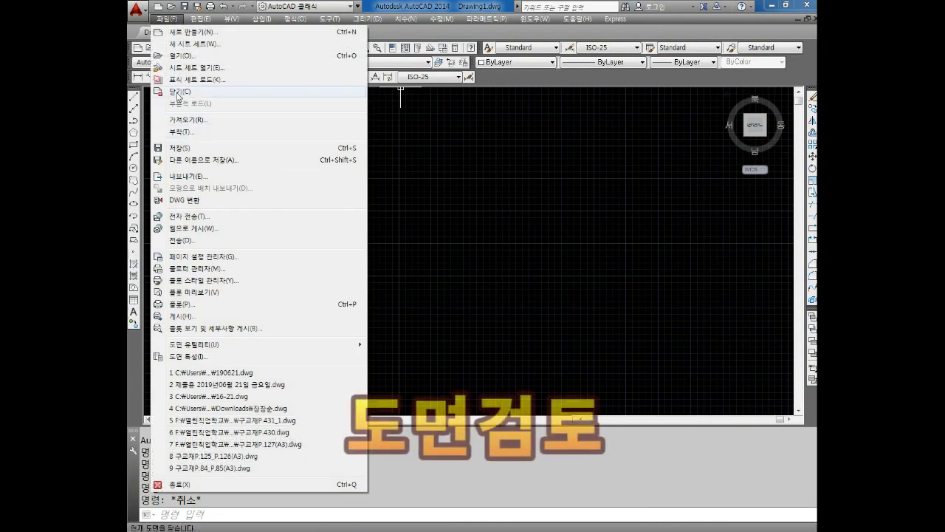
click(182, 56)
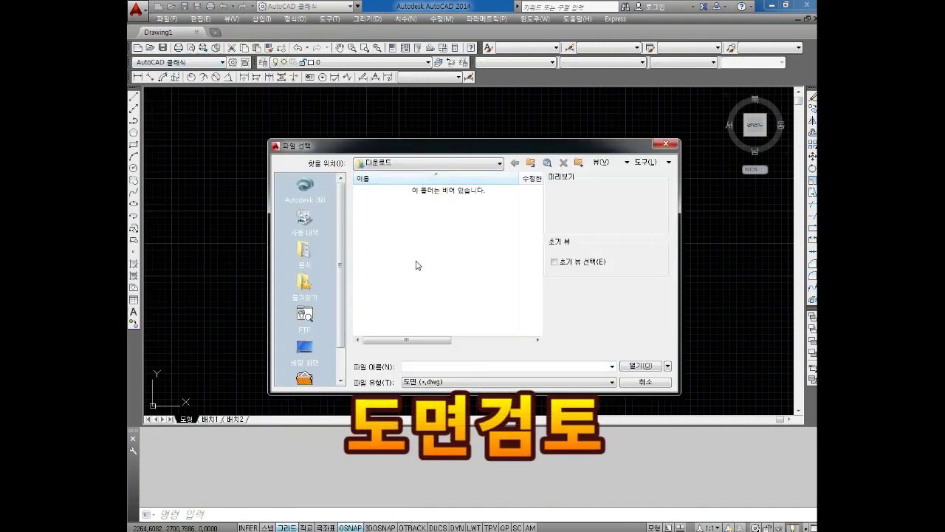
click(500, 163)
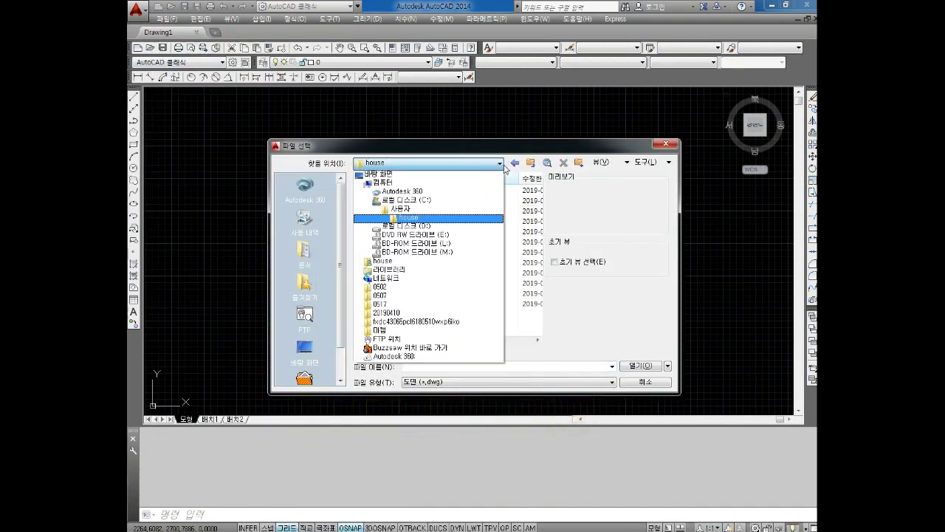
click(432, 235)
click(466, 165)
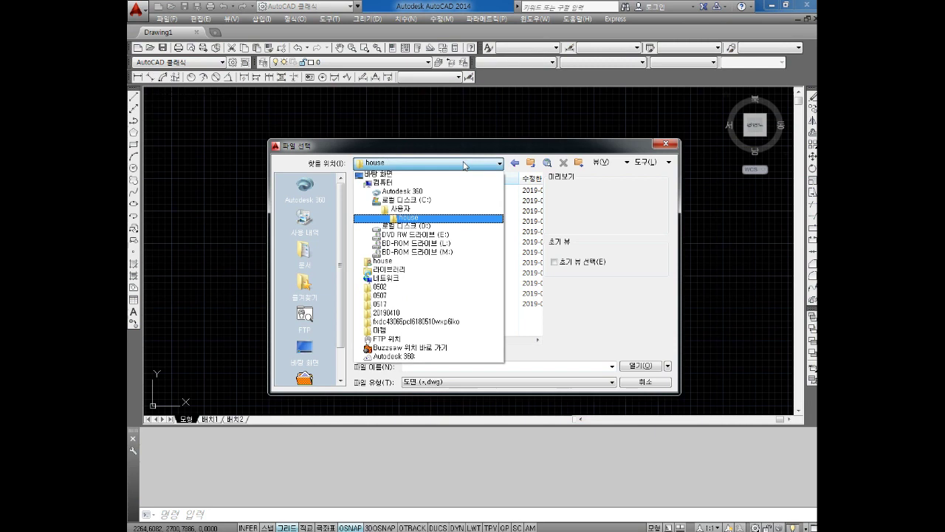
click(421, 227)
double_click(391, 198)
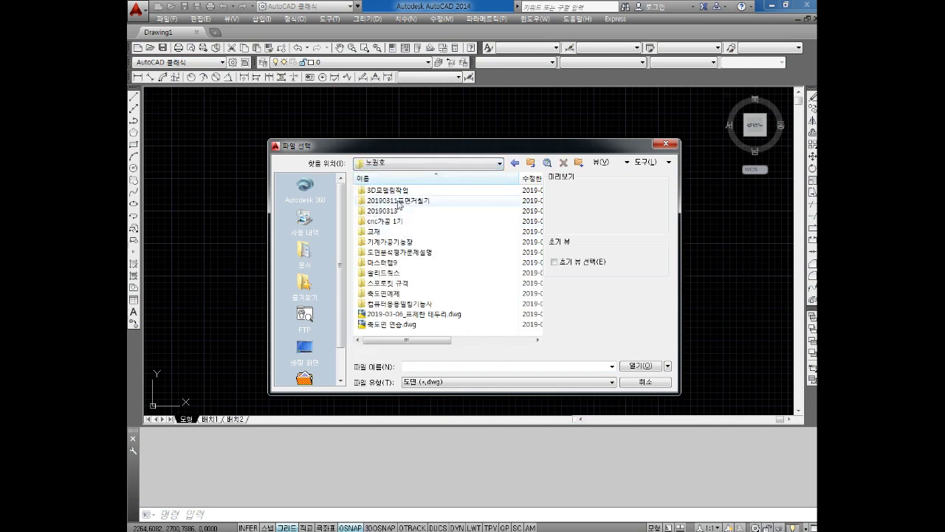
double_click(395, 221)
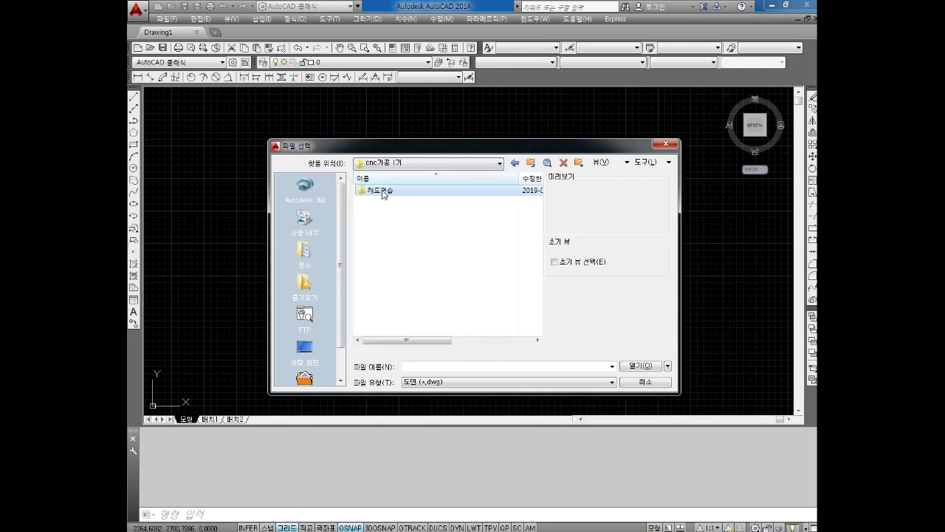
double_click(384, 192)
double_click(390, 201)
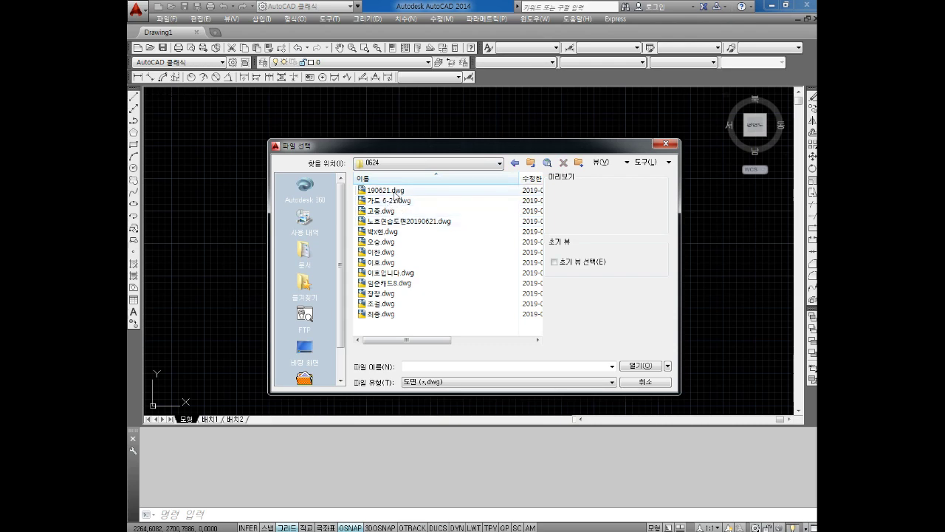
double_click(391, 191)
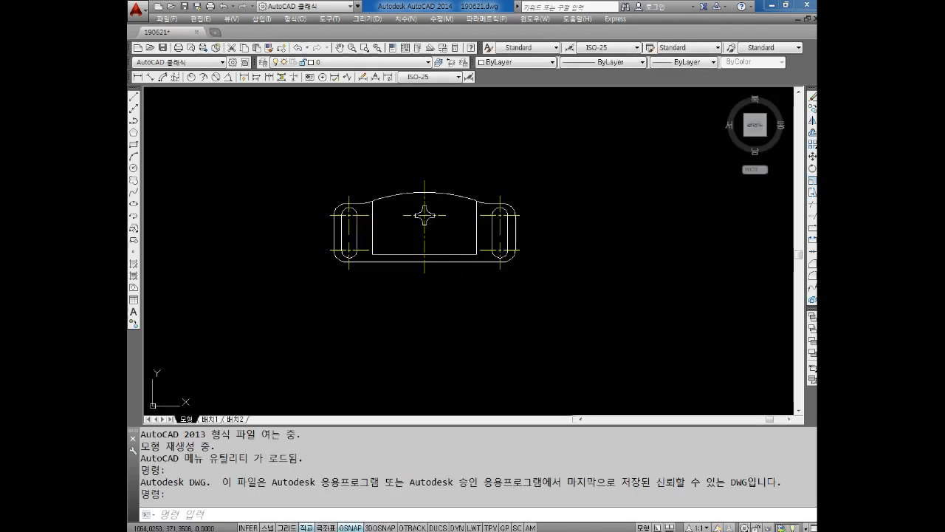
Zoom and pan across the grid of practice part drawings.
scroll(494, 237, down, 3)
scroll(494, 237, down, 2)
middle_drag(220, 190, 334, 189)
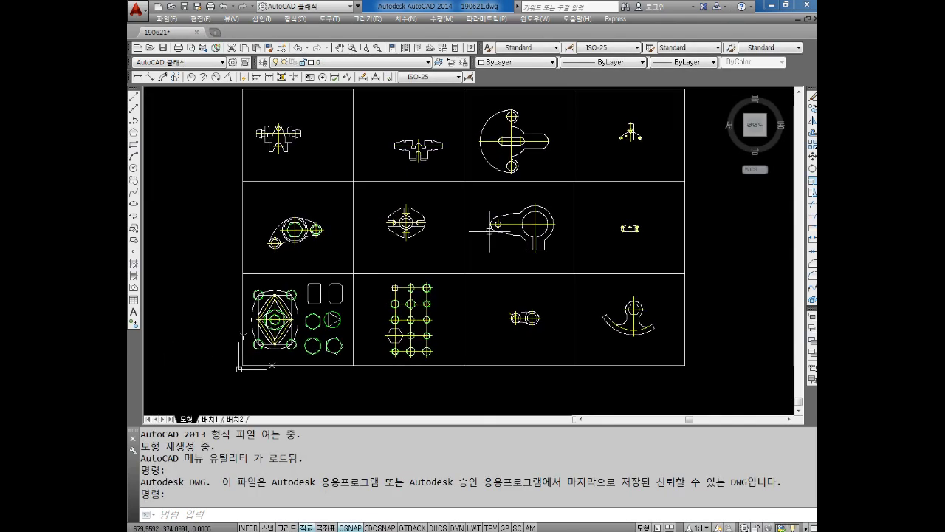
scroll(335, 189, up, 5)
scroll(380, 249, up, 3)
scroll(379, 252, down, 1)
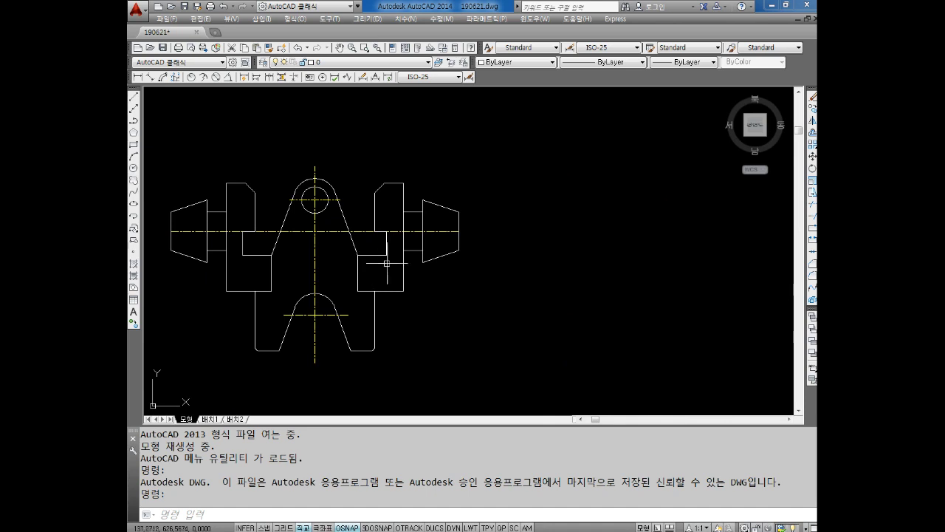
scroll(405, 264, down, 2)
scroll(428, 239, down, 1)
scroll(429, 238, down, 3)
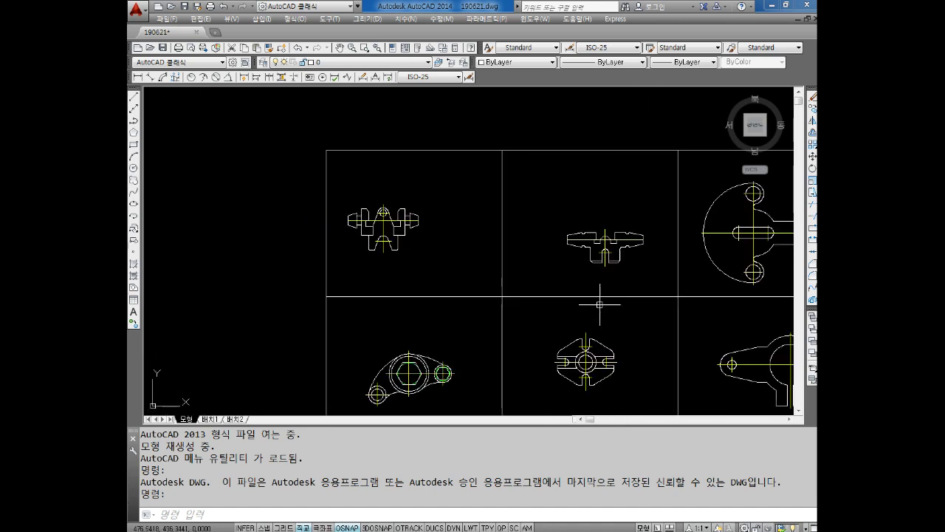
middle_drag(600, 305, 496, 255)
scroll(500, 176, up, 6)
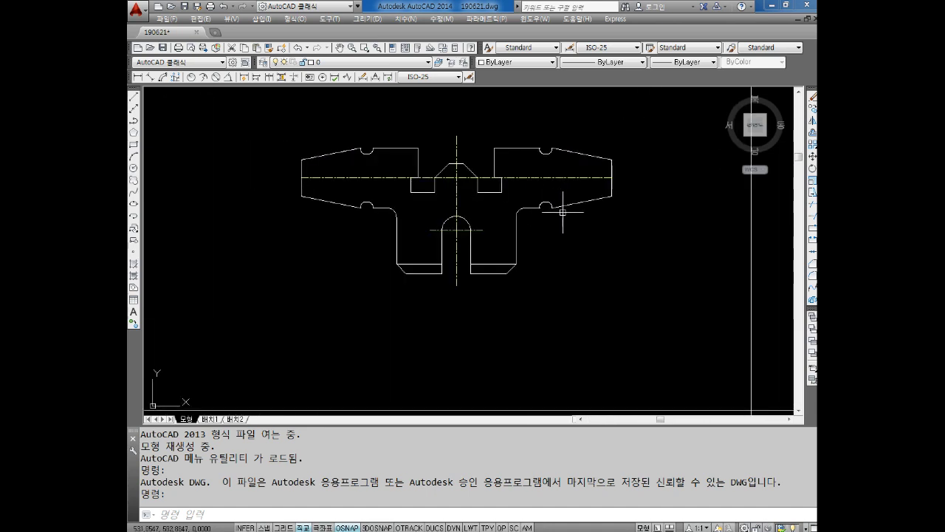
scroll(562, 211, down, 5)
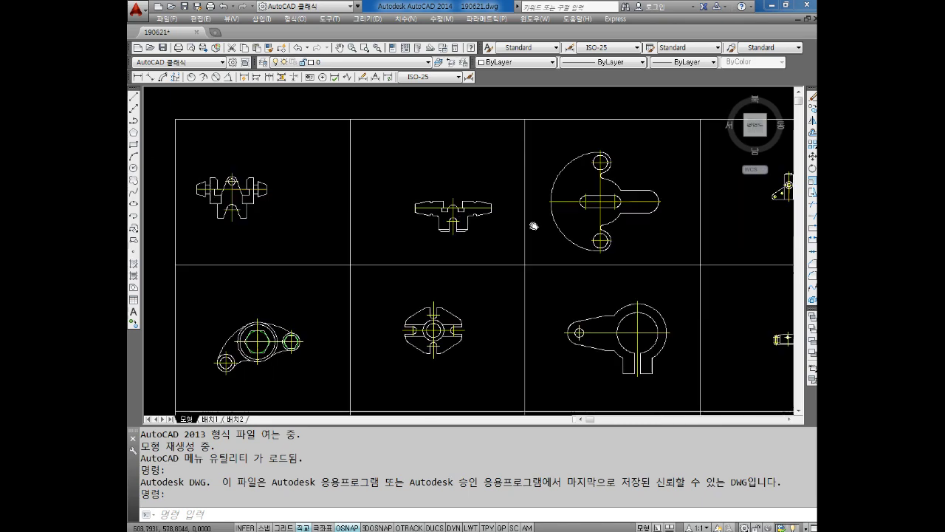
scroll(541, 175, up, 3)
scroll(627, 233, down, 3)
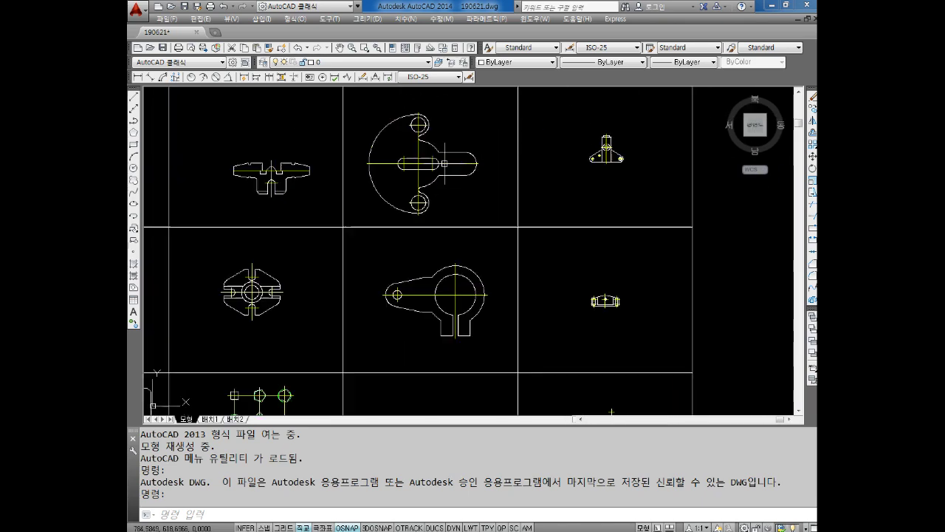
scroll(583, 178, up, 2)
scroll(621, 200, up, 2)
scroll(631, 210, down, 1)
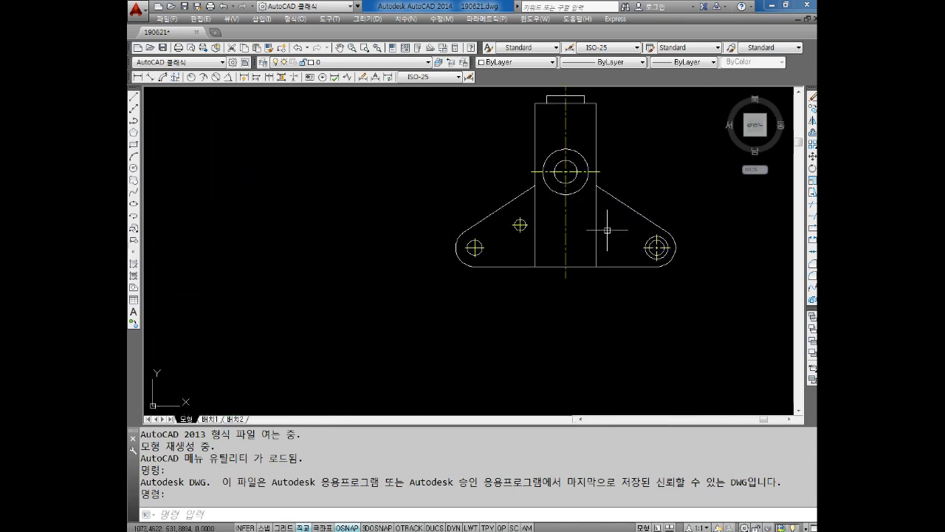
scroll(512, 217, up, 2)
scroll(186, 214, down, 3)
scroll(359, 118, down, 2)
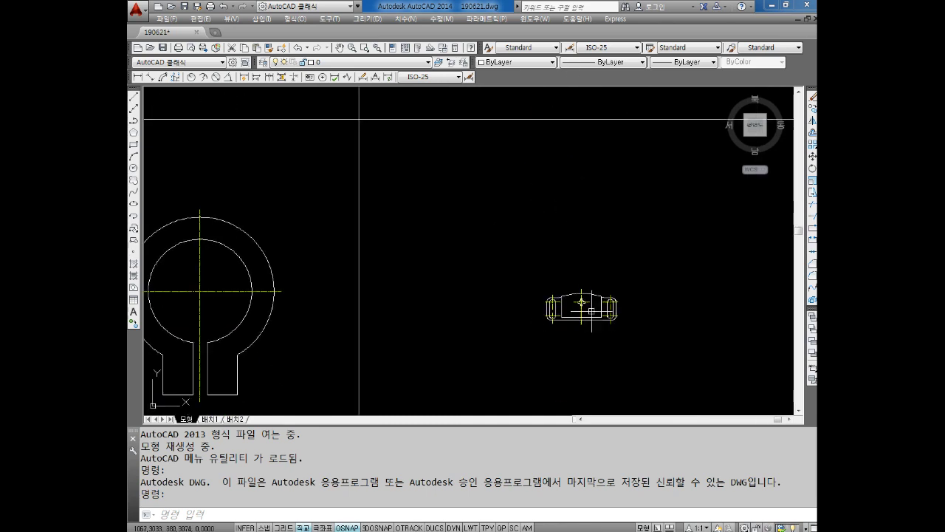
scroll(583, 306, up, 5)
scroll(535, 299, down, 3)
Inspect the bracket, rocker-arm, oval, hexagon-grid and crescent parts one by one.
middle_drag(373, 306, 562, 224)
scroll(613, 214, up, 3)
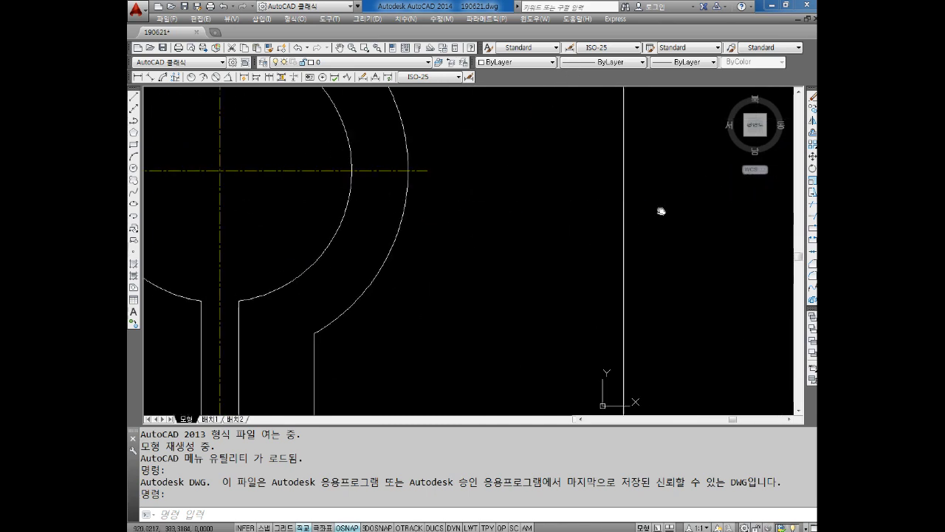
scroll(563, 186, down, 1)
scroll(563, 185, down, 4)
mouse_move(427, 213)
middle_down()
mouse_move(436, 237)
mouse_move(490, 206)
middle_up()
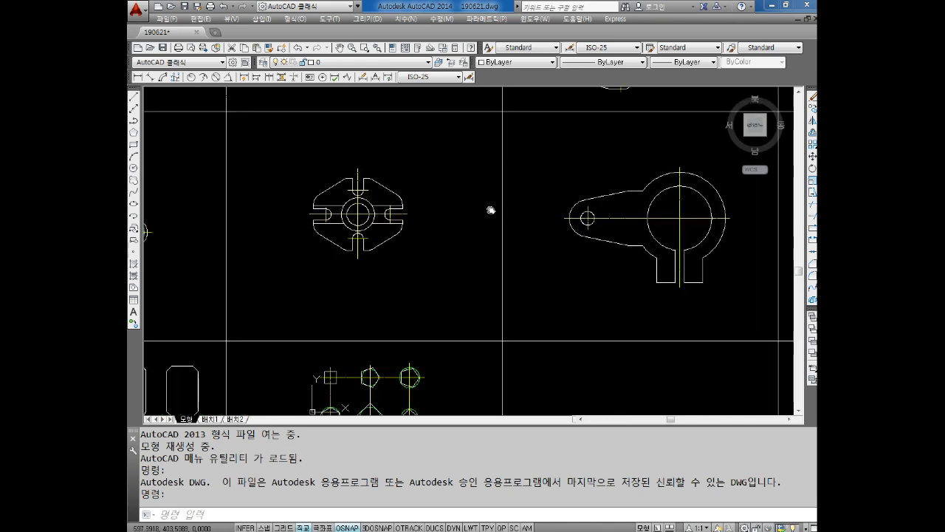
scroll(372, 204, up, 4)
scroll(350, 210, down, 3)
middle_drag(246, 194, 689, 257)
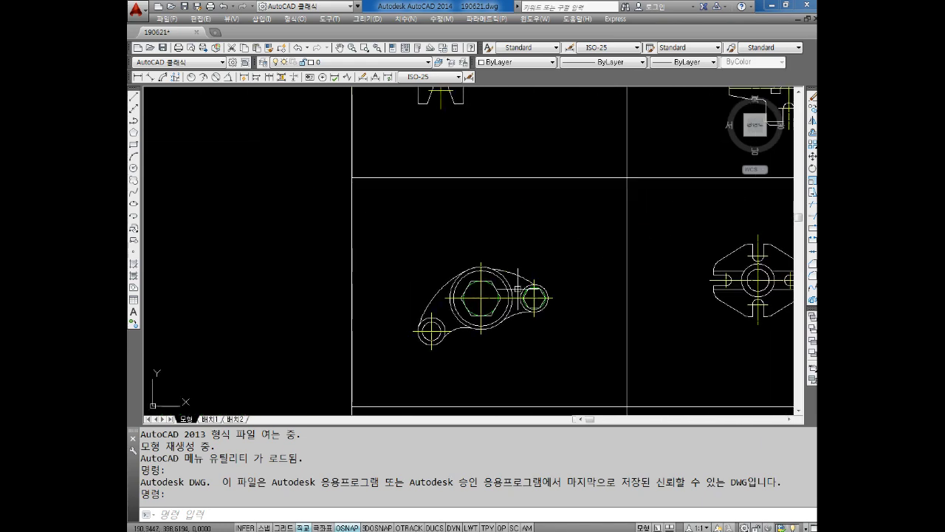
scroll(444, 354, up, 3)
middle_drag(468, 268, 495, 206)
scroll(494, 188, down, 3)
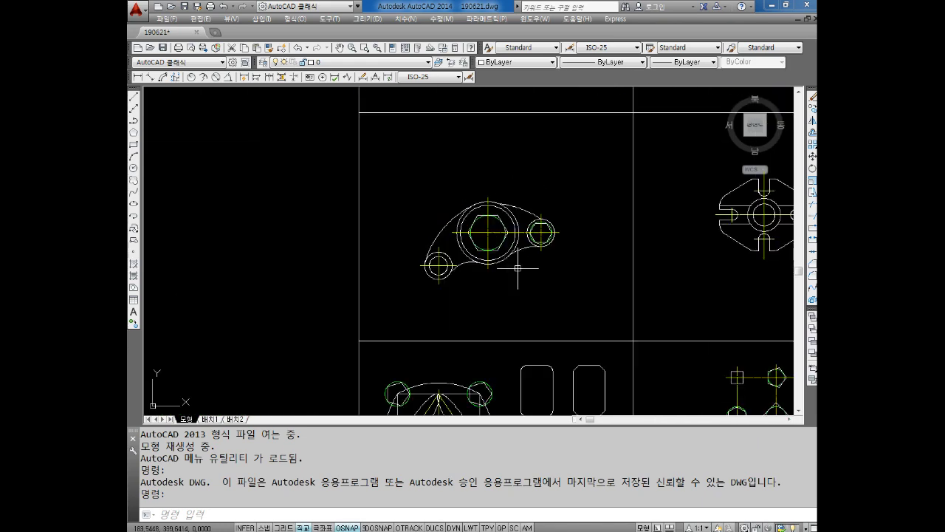
middle_drag(517, 263, 453, 211)
scroll(413, 253, up, 3)
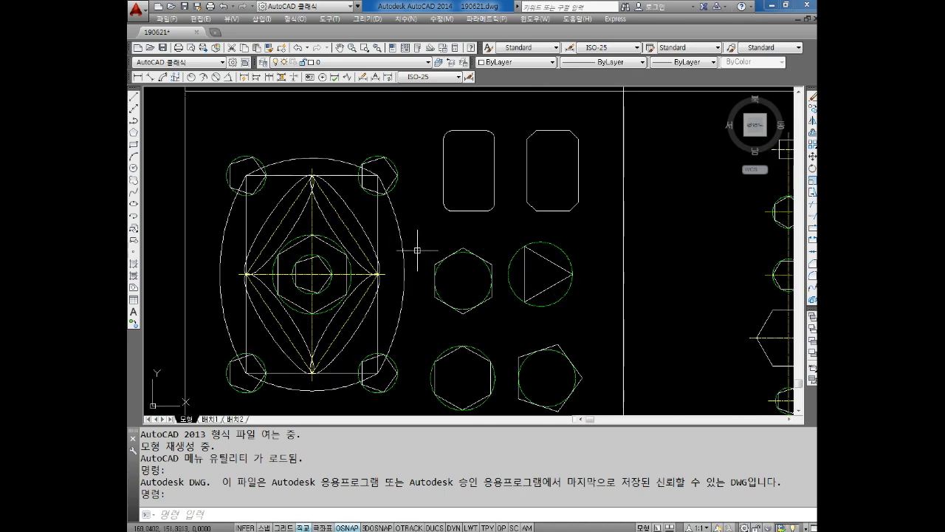
middle_drag(623, 200, 495, 162)
middle_drag(700, 182, 516, 163)
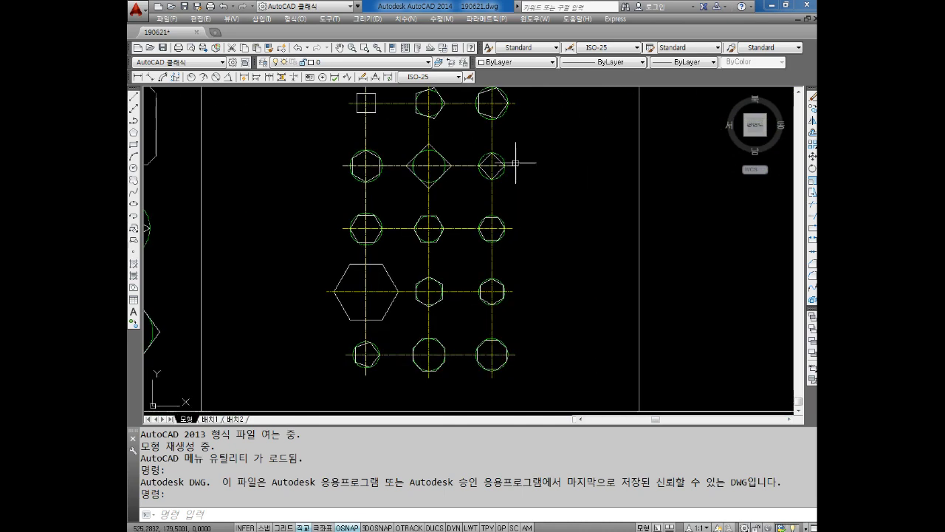
middle_drag(660, 166, 453, 154)
scroll(472, 159, down, 2)
scroll(642, 195, up, 5)
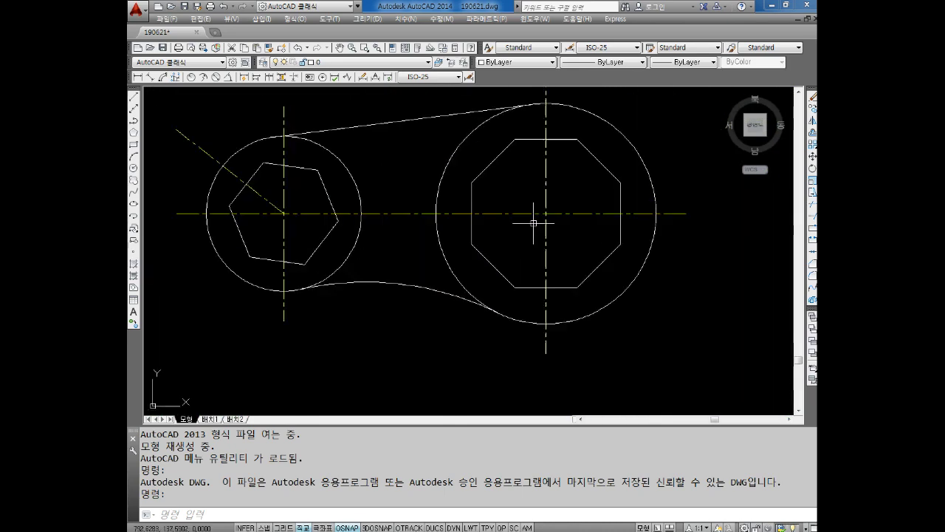
scroll(632, 220, down, 3)
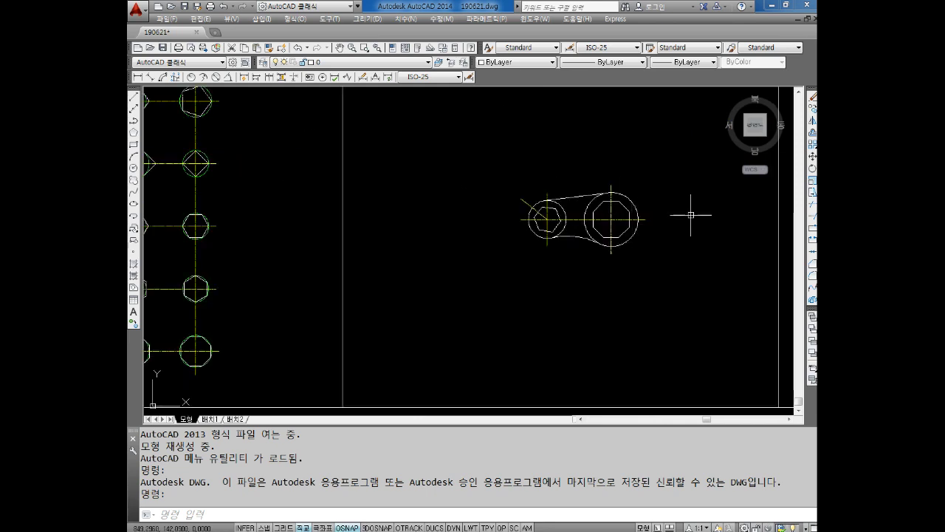
middle_drag(690, 211, 544, 200)
scroll(545, 200, up, 2)
scroll(522, 214, up, 2)
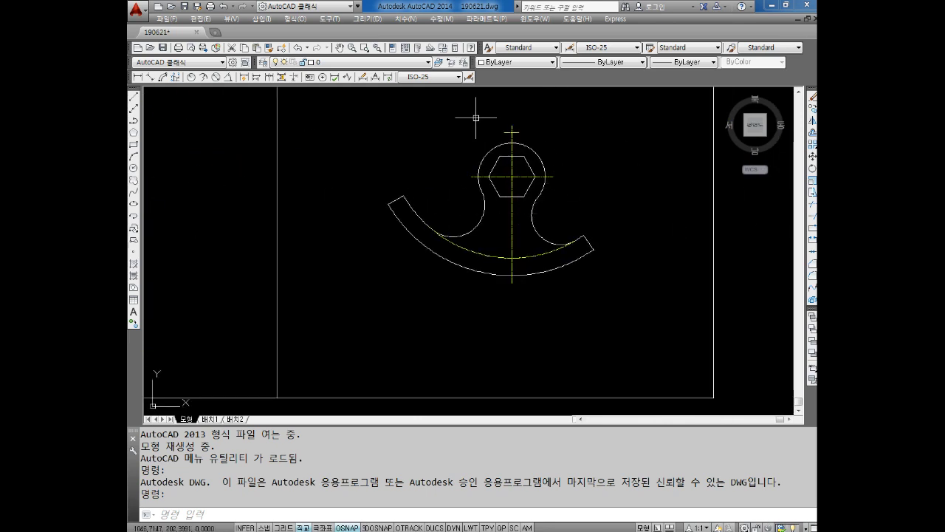
scroll(519, 183, down, 4)
Open the practice drawing 가도 6-21.dwg from the File menu.
click(167, 18)
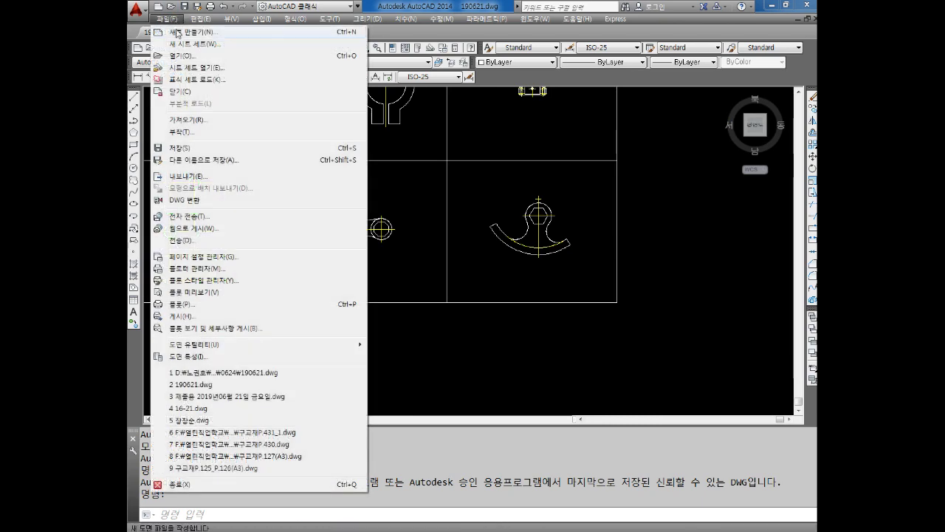
click(273, 82)
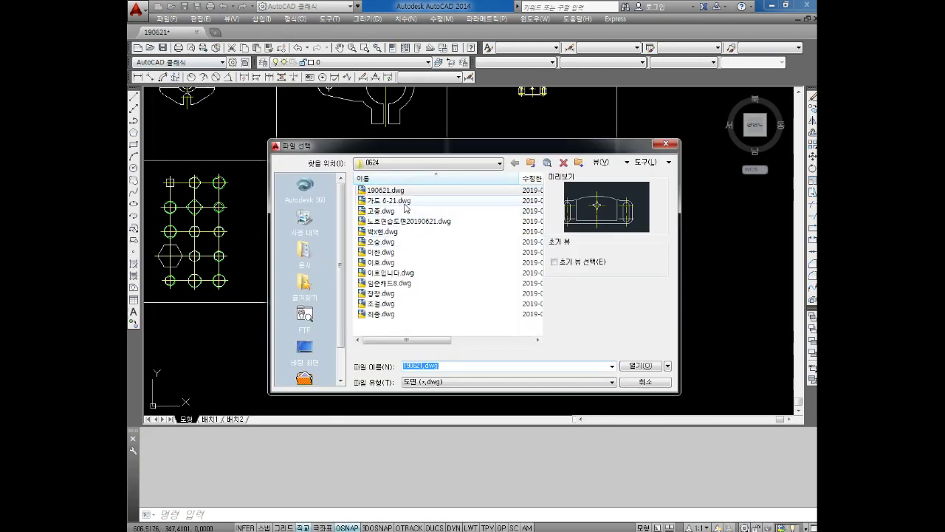
double_click(443, 212)
Pan and zoom over the hexagon plate, then the other shapes above it.
middle_drag(306, 180, 538, 254)
scroll(586, 261, down, 3)
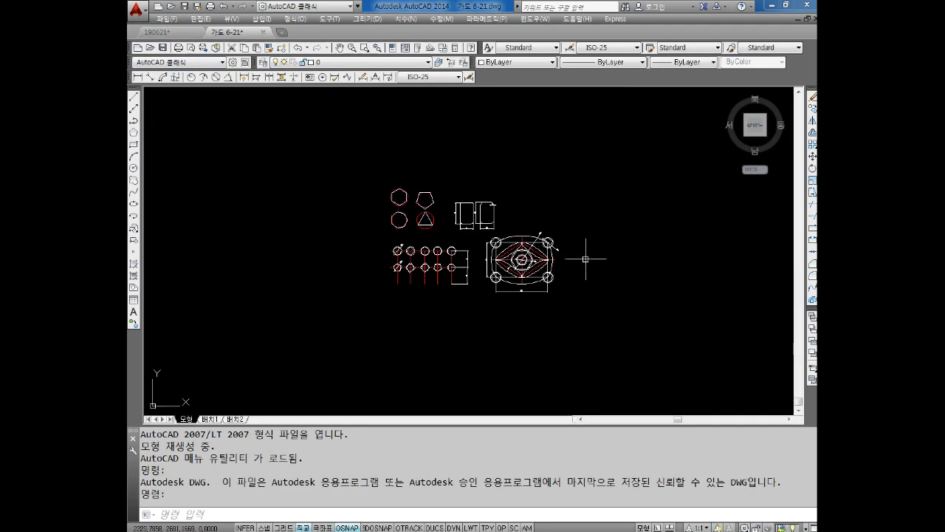
scroll(503, 257, up, 3)
scroll(503, 257, up, 2)
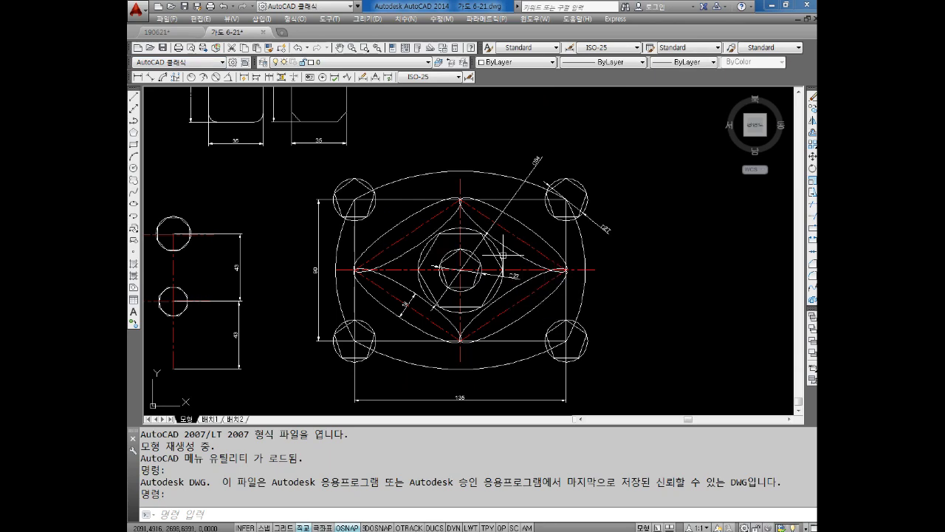
middle_drag(479, 274, 712, 319)
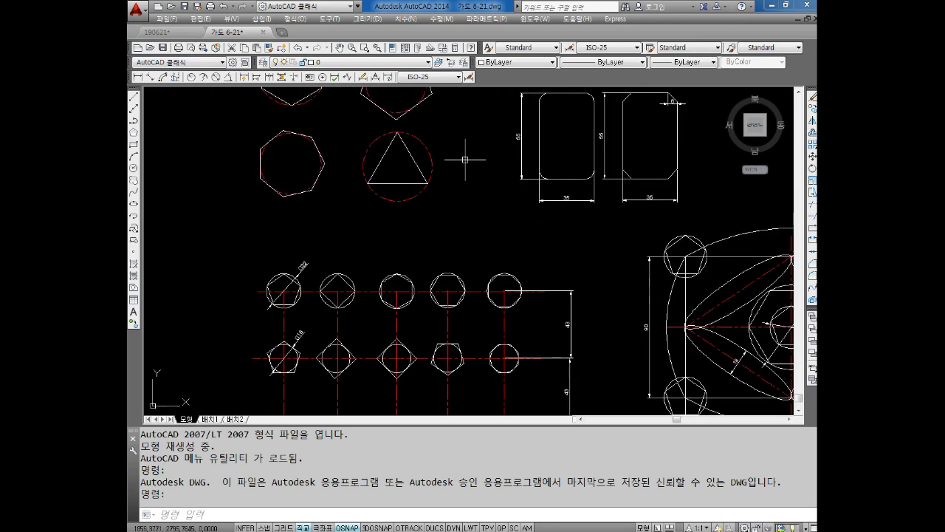
mouse_move(465, 159)
middle_down()
mouse_move(513, 270)
mouse_move(481, 212)
middle_up()
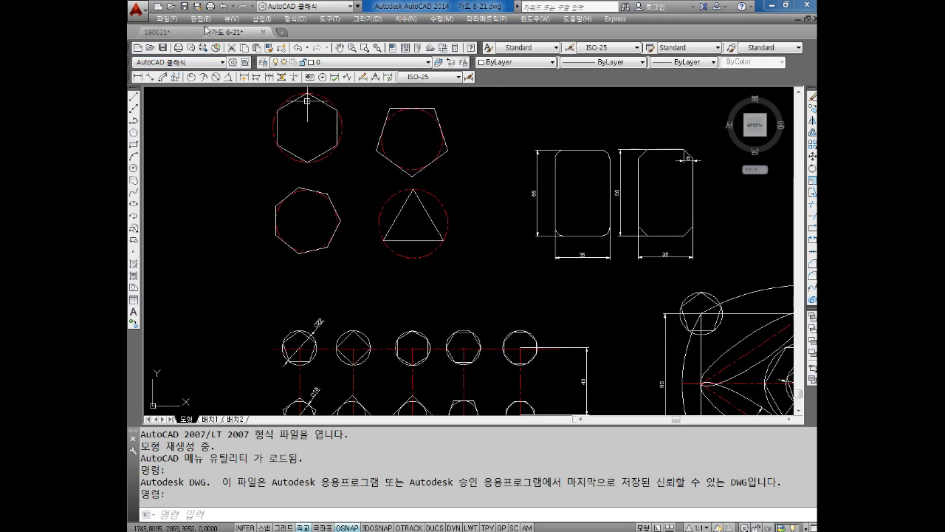
Open 고종.dwg and look over the slotted part, two-hole link and clamp part.
click(171, 7)
double_click(413, 224)
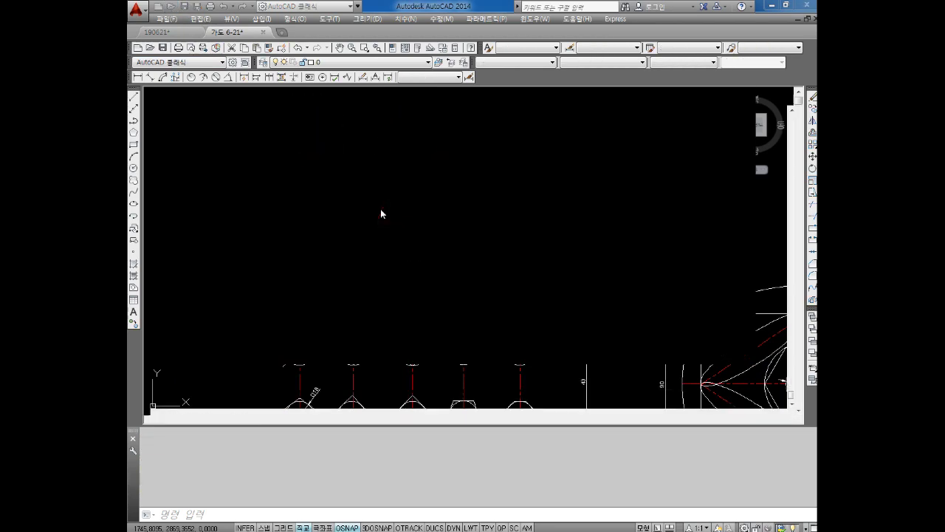
scroll(302, 157, up, 5)
middle_drag(308, 158, 421, 200)
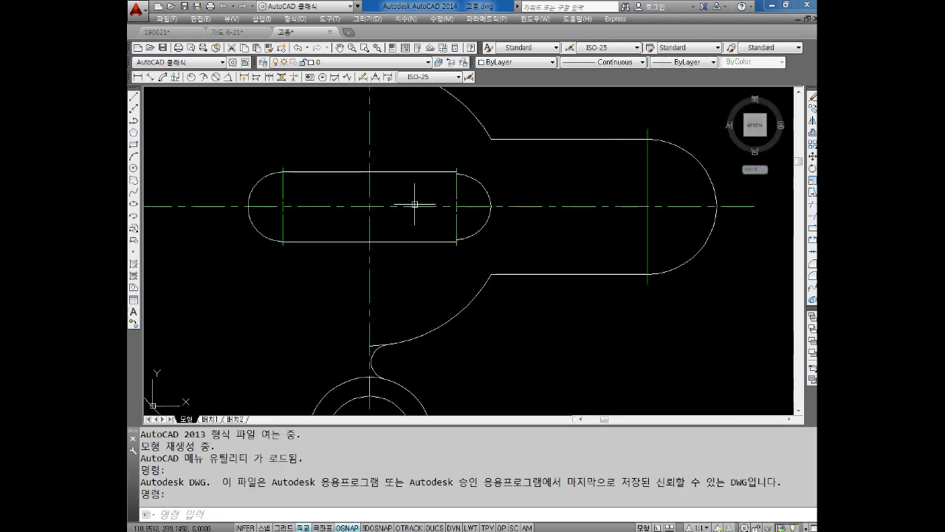
scroll(469, 230, down, 3)
middle_drag(612, 237, 390, 200)
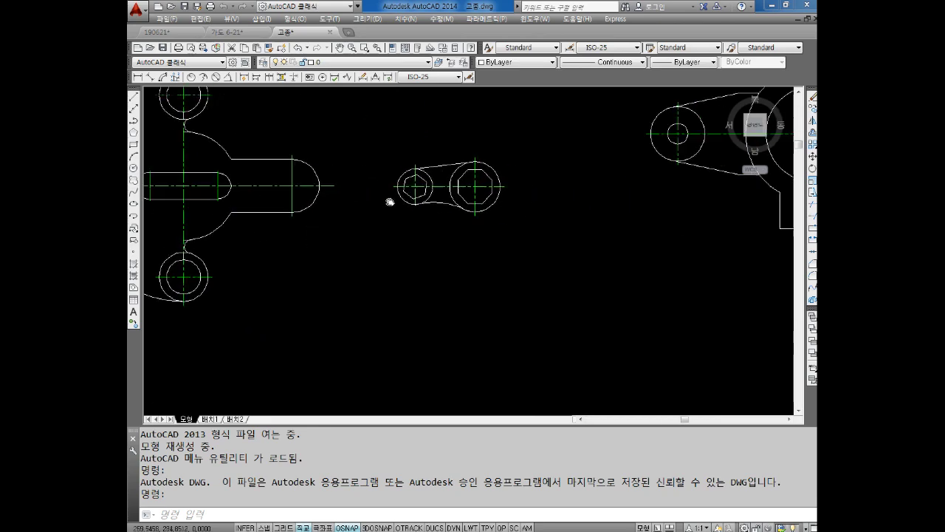
middle_drag(648, 196, 404, 190)
middle_drag(501, 214, 453, 258)
scroll(489, 221, down, 4)
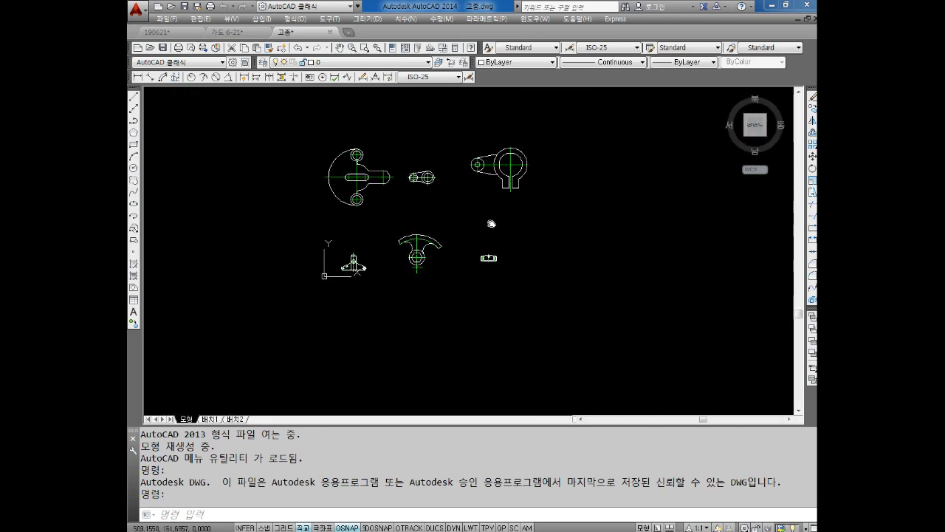
scroll(443, 251, up, 3)
scroll(528, 272, up, 2)
scroll(414, 254, up, 2)
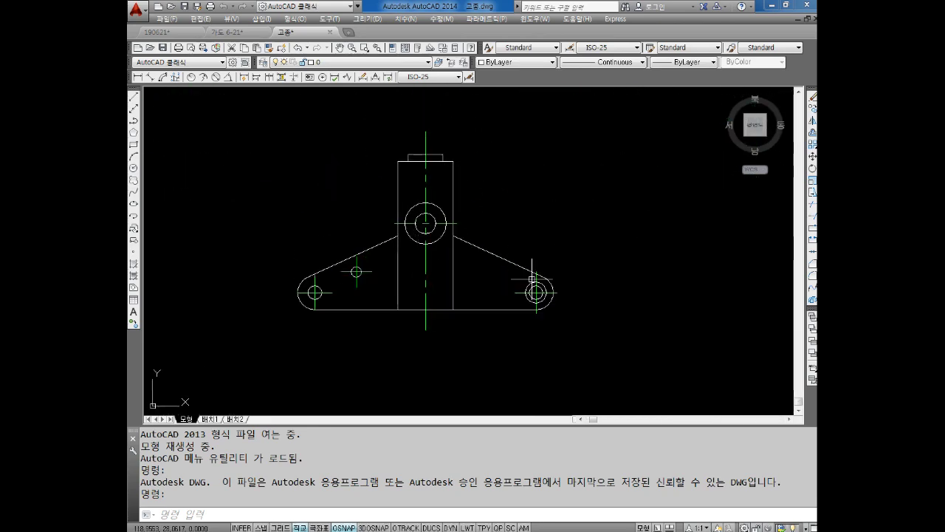
Move to the clamp part with the hexagon hole and centre the bracket part.
middle_drag(598, 246, 580, 222)
middle_drag(665, 217, 414, 222)
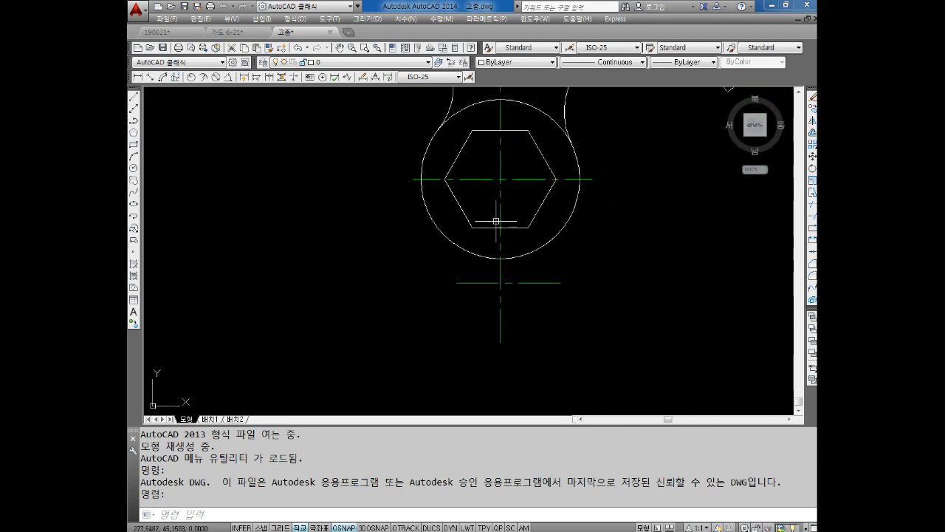
mouse_move(509, 251)
middle_down()
mouse_move(486, 253)
mouse_move(432, 295)
middle_up()
scroll(428, 292, down, 3)
scroll(568, 283, up, 3)
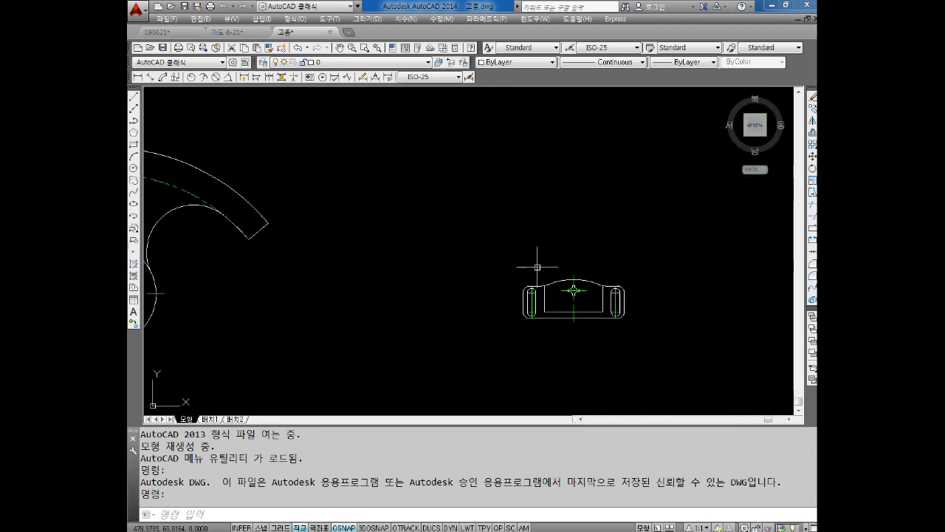
scroll(558, 282, up, 2)
scroll(517, 288, up, 3)
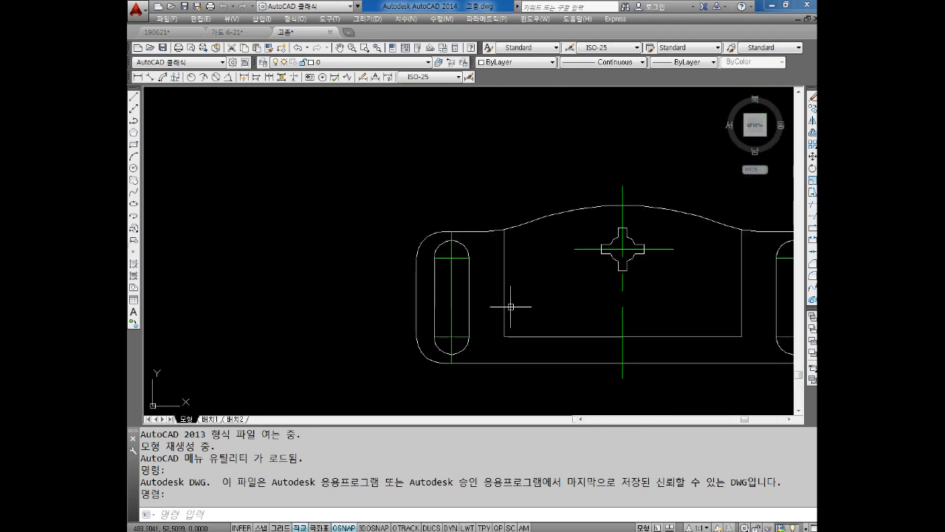
middle_drag(513, 302, 460, 278)
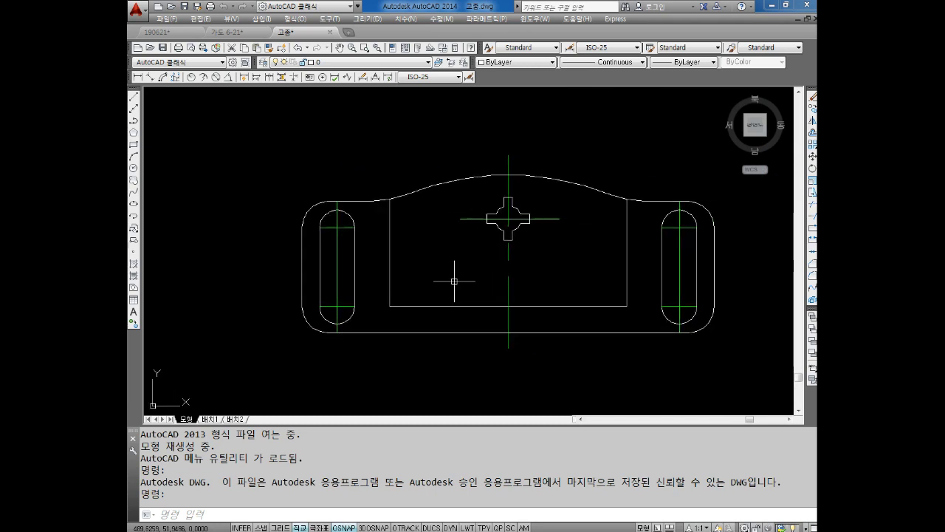
Regenerate the display with RE, nudge the bracket view right, and cancel any command.
key(Escape)
text(re)
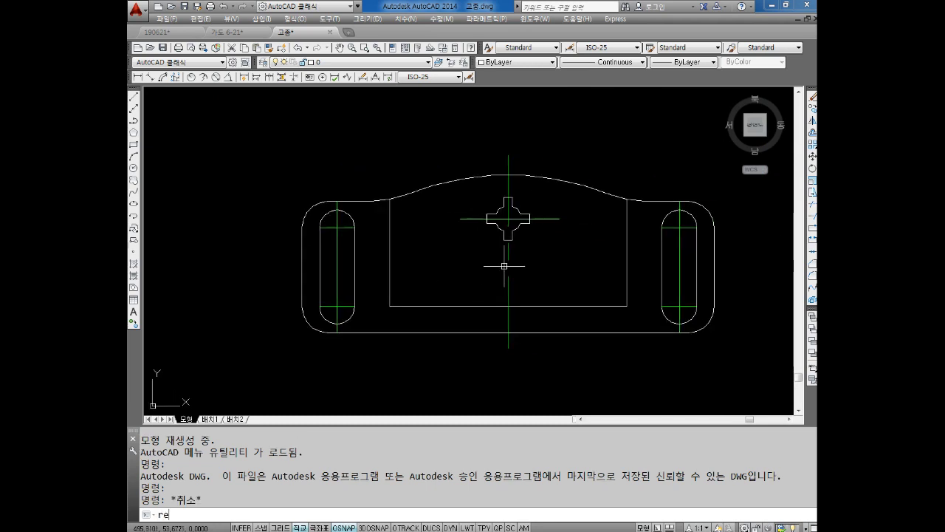
key(Return)
scroll(505, 251, up, 2)
scroll(506, 243, up, 2)
scroll(506, 252, down, 4)
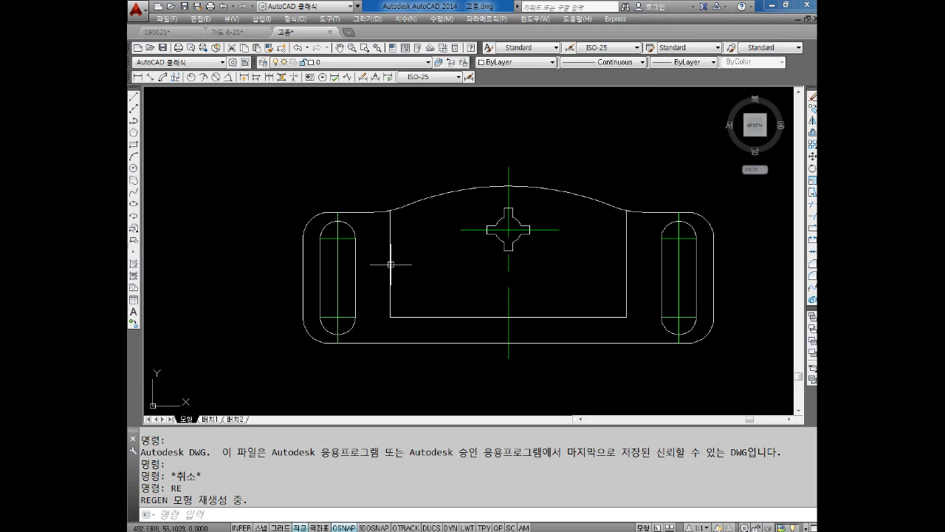
middle_drag(390, 263, 435, 254)
key(Escape)
key(Escape)
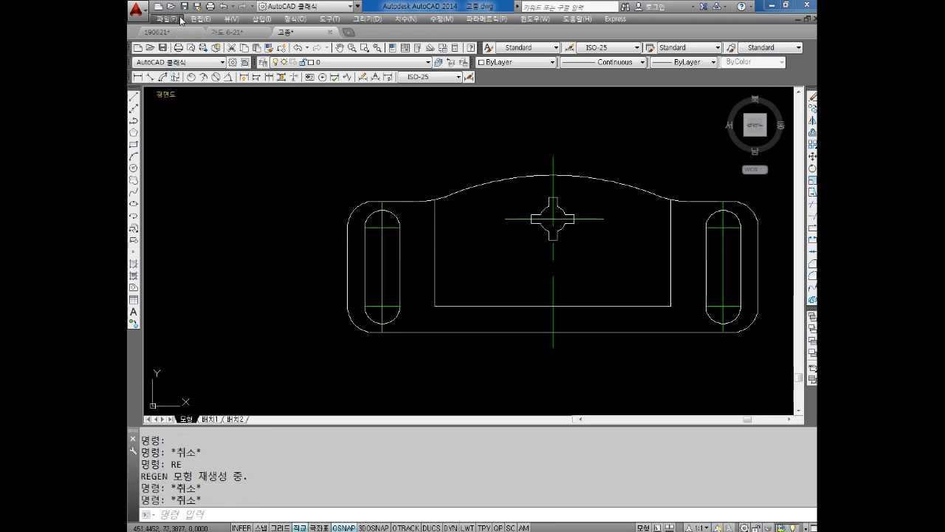
Open 노트연습도면20190621.dwg and look over the arc-shaped and right-hand parts.
click(171, 6)
double_click(401, 217)
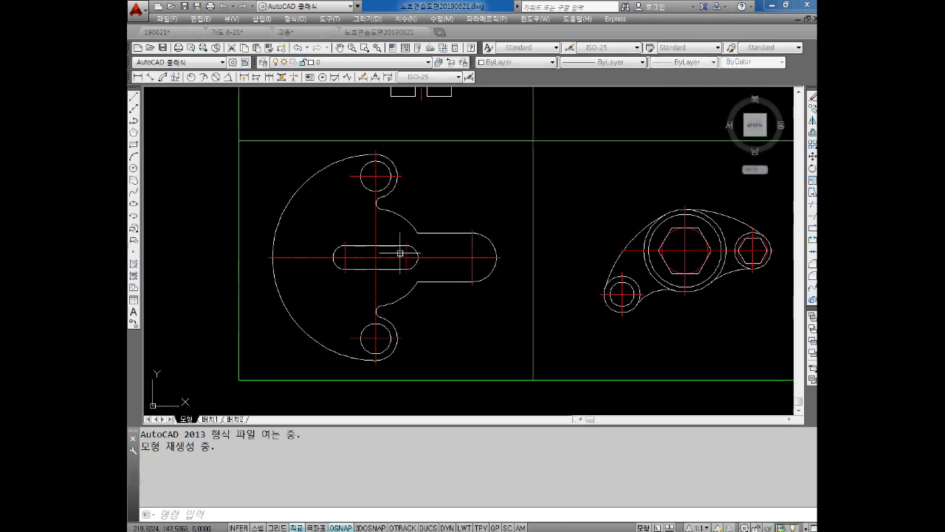
middle_drag(671, 246, 427, 251)
middle_drag(716, 266, 621, 265)
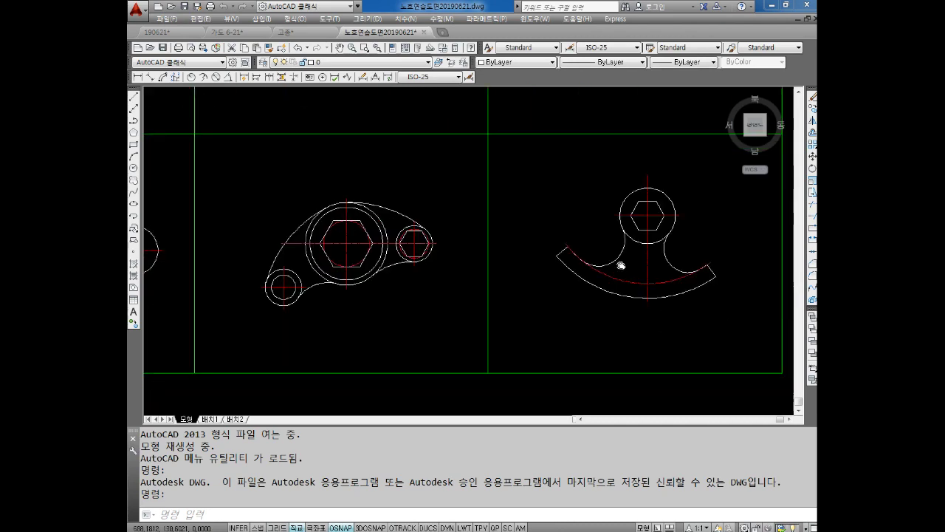
scroll(671, 296, up, 1)
scroll(583, 214, up, 1)
scroll(507, 320, up, 3)
scroll(507, 320, down, 2)
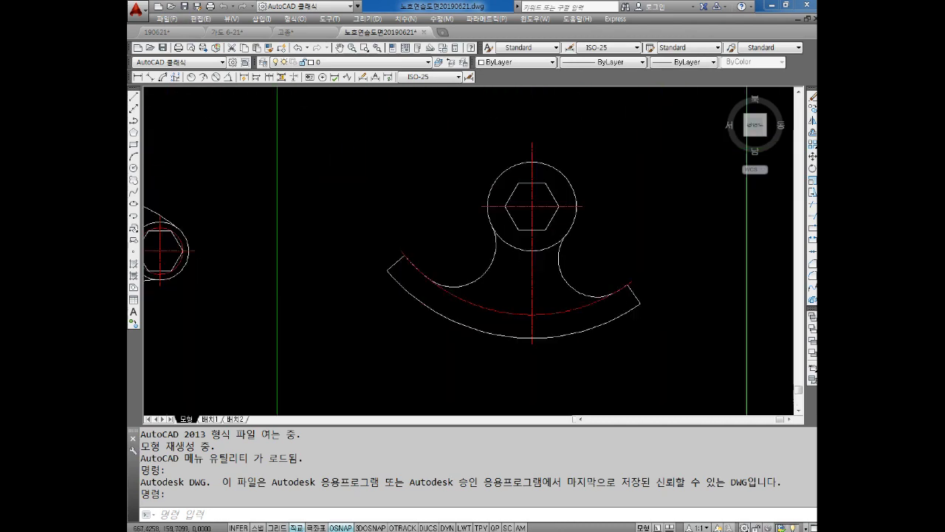
scroll(485, 295, down, 4)
scroll(538, 180, up, 4)
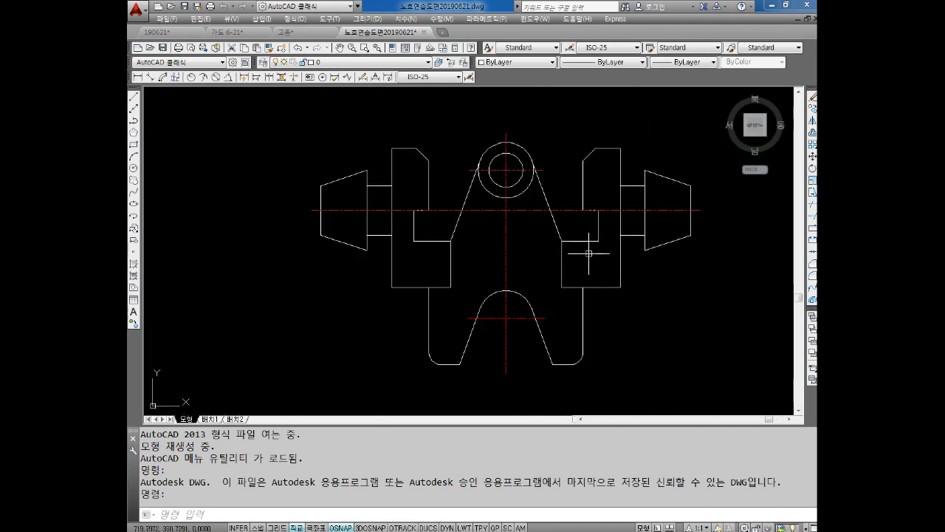
scroll(443, 263, down, 3)
Inspect the cross-shaped, circular-arm, top-centre and central pentagon parts.
middle_drag(147, 263, 561, 255)
scroll(561, 255, down, 2)
scroll(559, 263, up, 1)
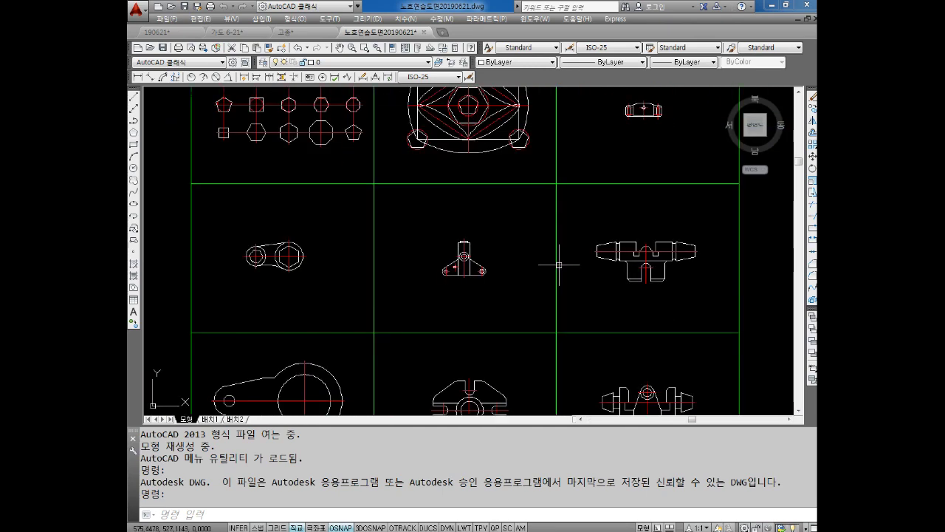
middle_drag(435, 225, 421, 302)
scroll(461, 152, up, 2)
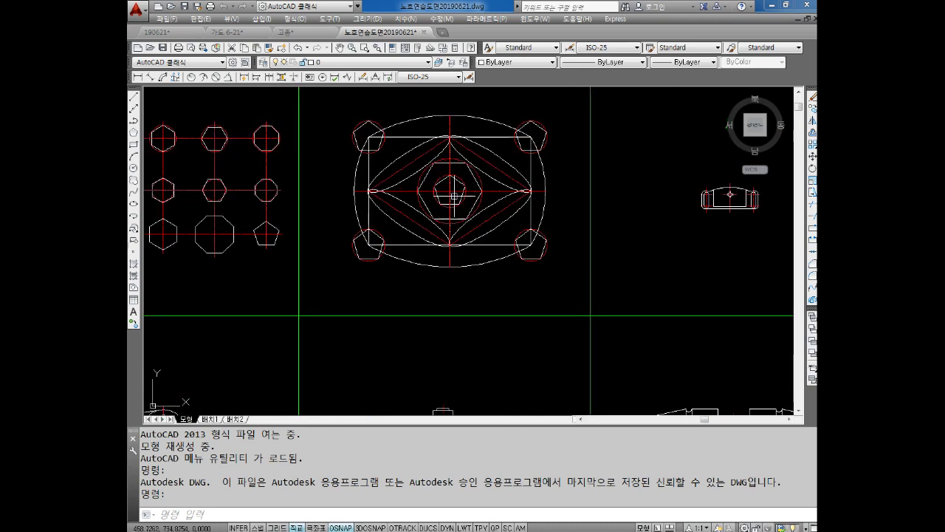
middle_drag(448, 209, 472, 204)
scroll(472, 204, up, 1)
scroll(472, 204, up, 4)
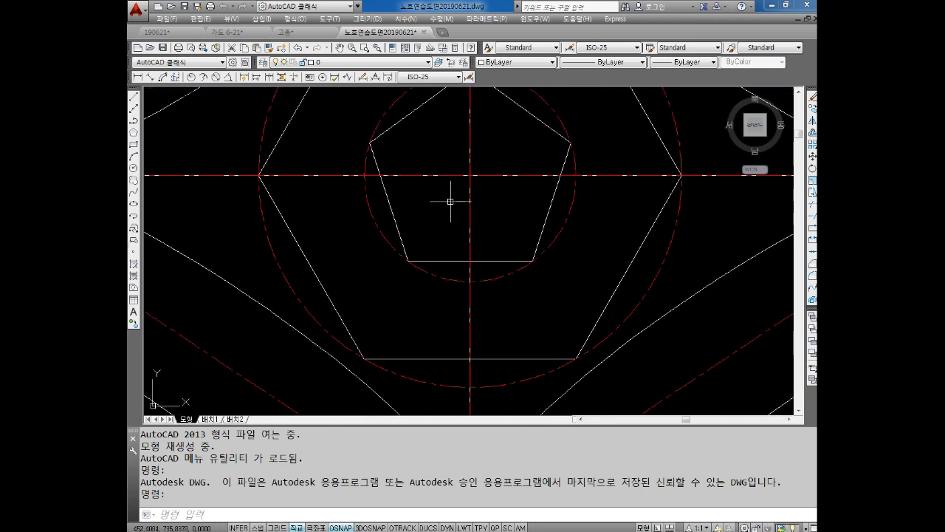
scroll(450, 201, down, 4)
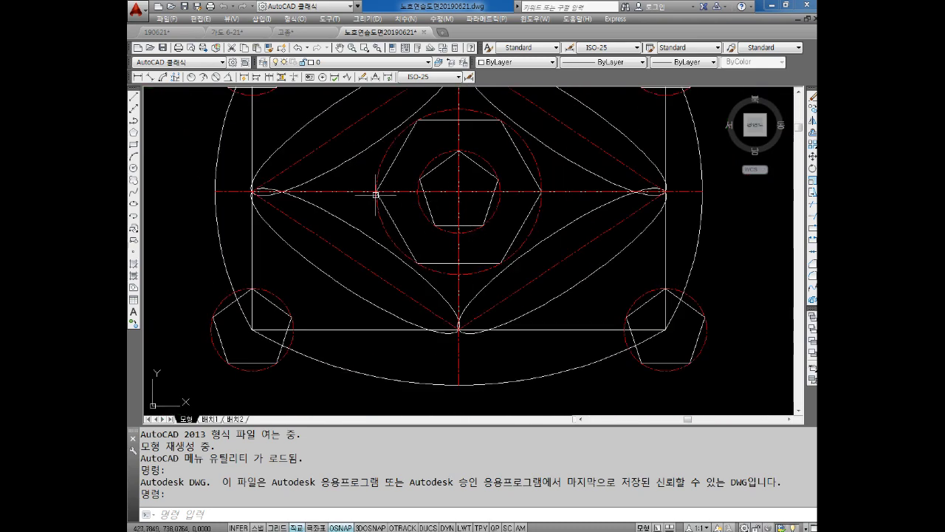
scroll(376, 194, up, 4)
middle_drag(336, 195, 394, 217)
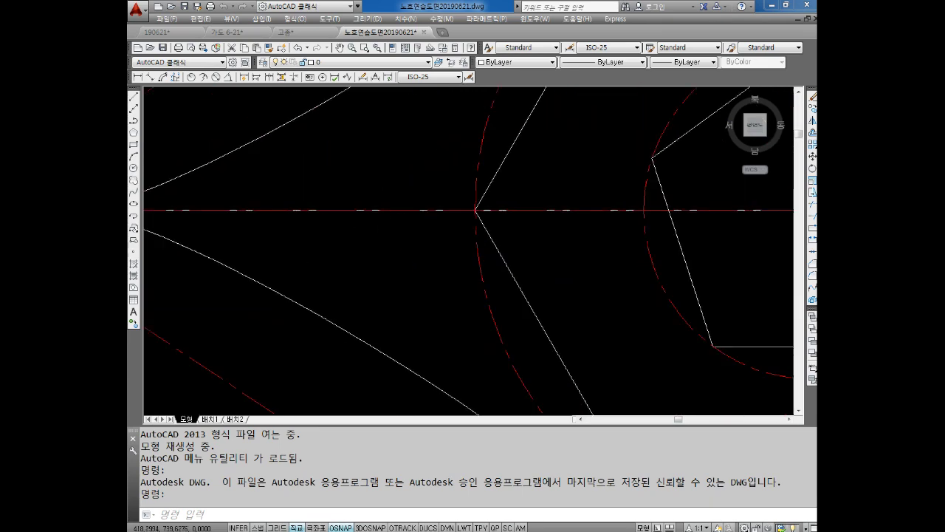
Select the horizontal centre line, clear the selection, and bring up the Open dialog.
key(Escape)
click(409, 222)
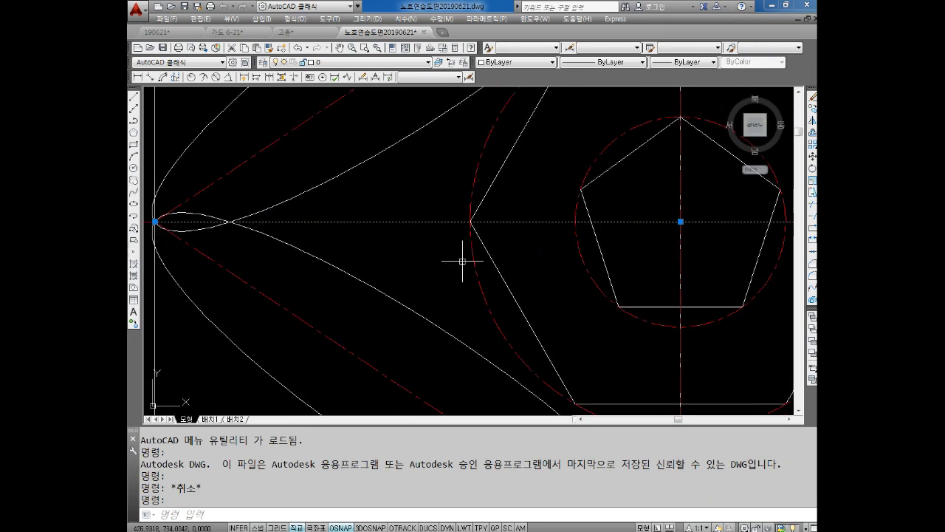
scroll(462, 260, down, 4)
key(Escape)
scroll(546, 201, up, 5)
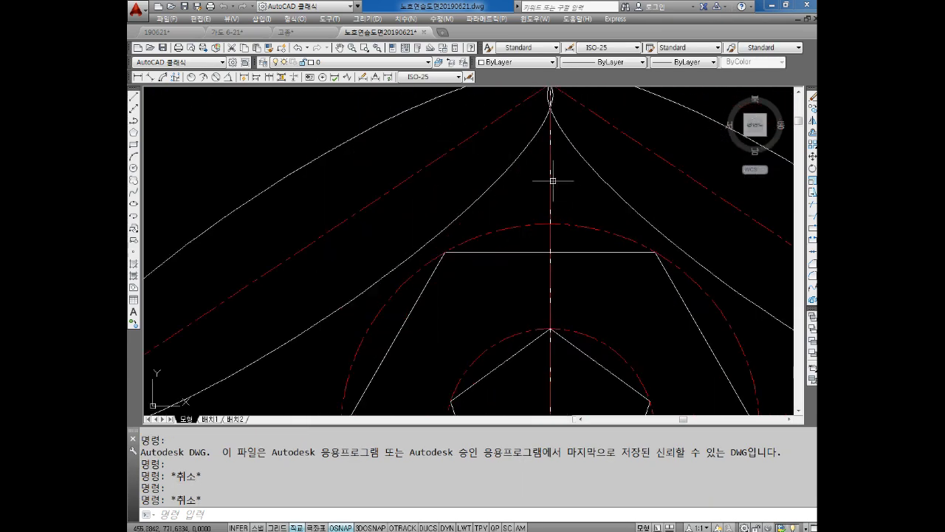
key(Escape)
scroll(388, 240, down, 8)
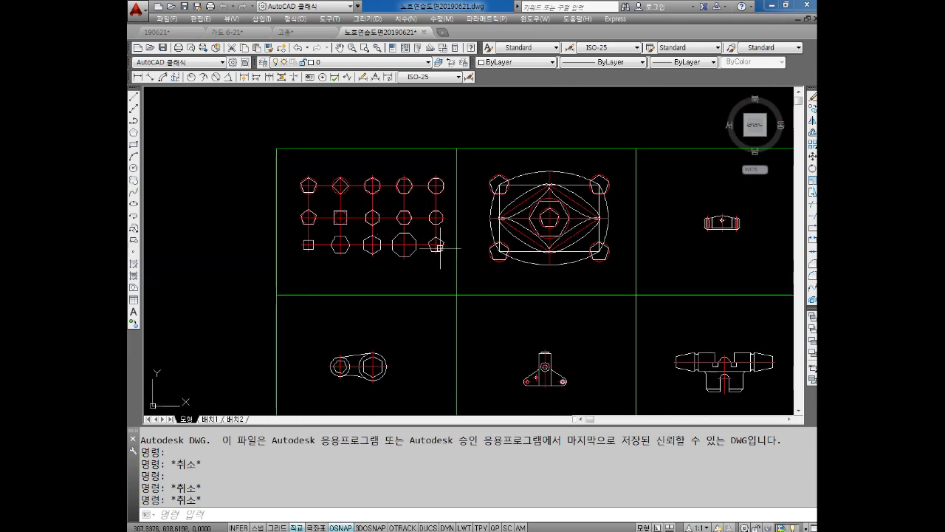
click(167, 18)
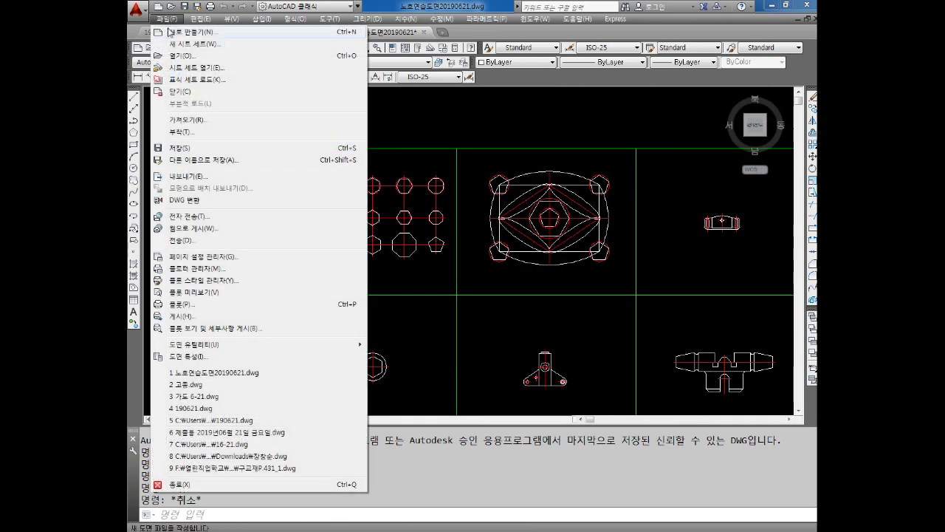
click(182, 55)
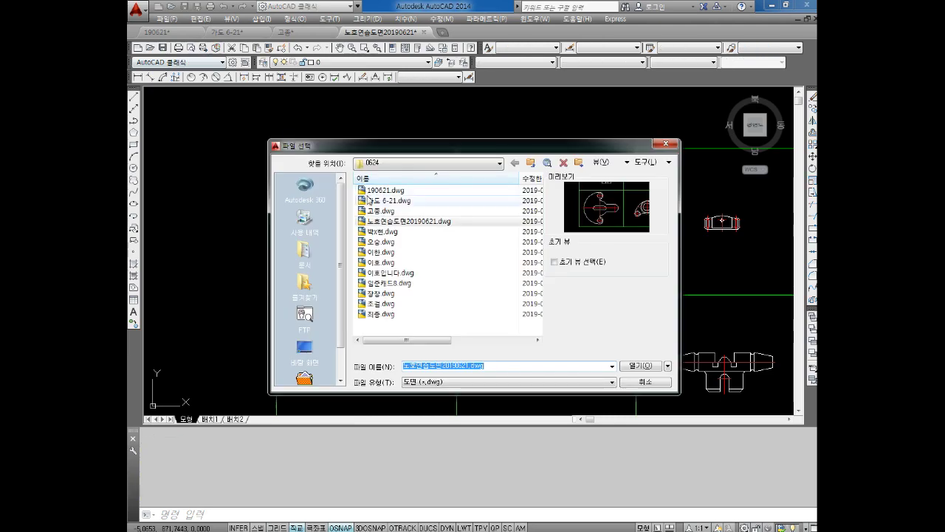
Open the next student's drawing and zoom in and out over it.
double_click(375, 234)
scroll(376, 231, up, 5)
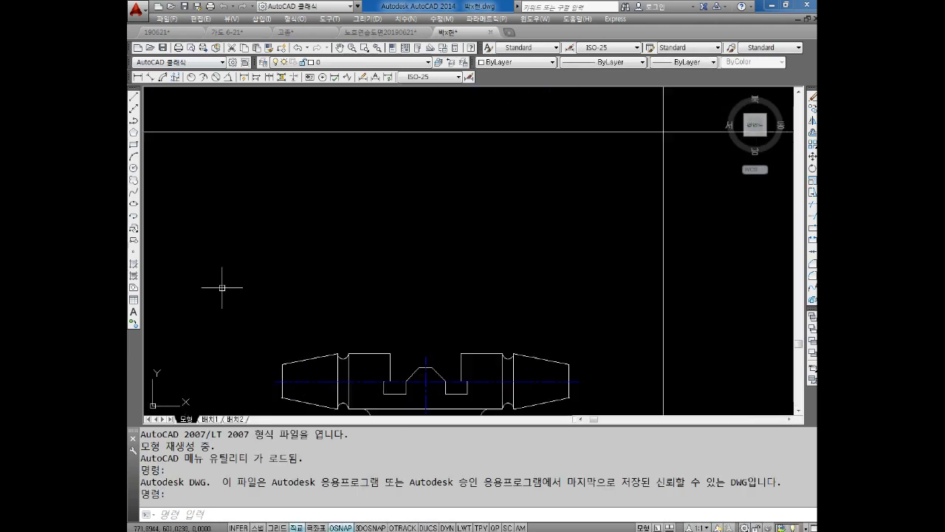
scroll(426, 268, up, 3)
scroll(455, 324, up, 2)
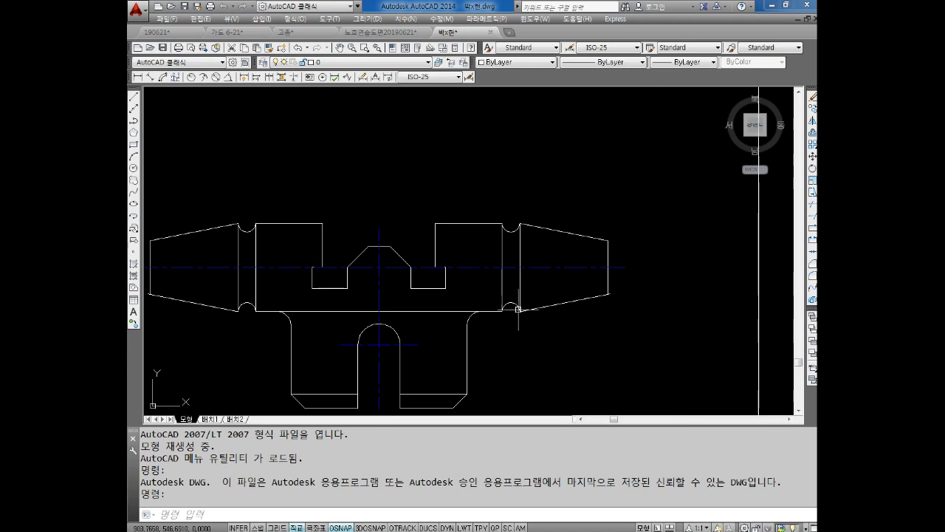
scroll(475, 263, up, 3)
scroll(498, 274, down, 5)
scroll(503, 263, up, 8)
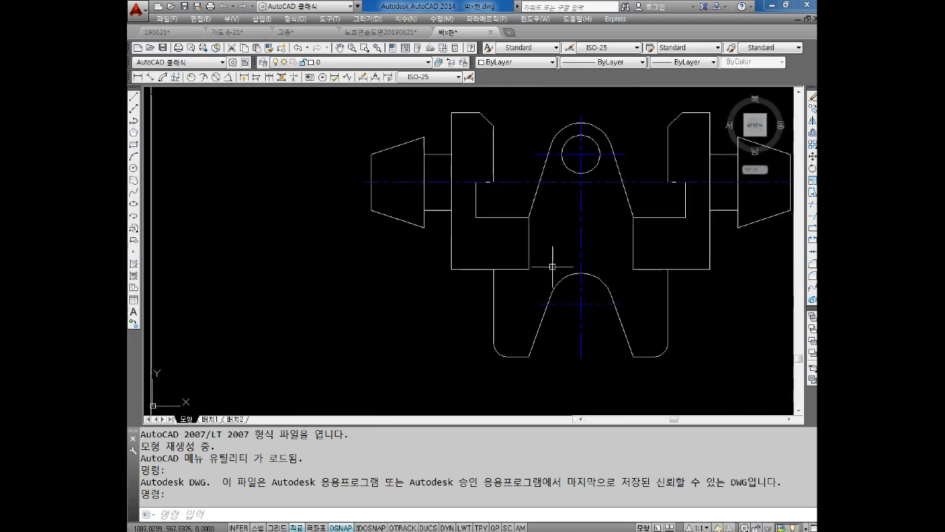
scroll(553, 264, down, 1)
Pan across the middle part, the polygon shapes, the cross part and the rocker part.
mouse_move(656, 259)
middle_down()
mouse_move(391, 238)
mouse_move(643, 270)
mouse_move(475, 270)
middle_up()
scroll(475, 228, down, 3)
middle_drag(475, 228, 440, 267)
scroll(440, 268, down, 1)
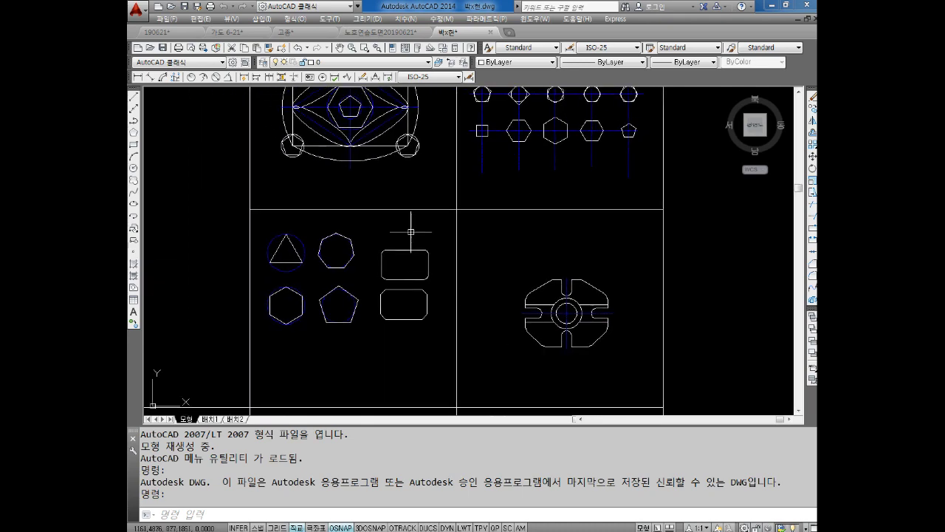
mouse_move(401, 228)
middle_down()
mouse_move(480, 258)
mouse_move(561, 253)
middle_up()
scroll(522, 229, up, 2)
scroll(493, 229, down, 1)
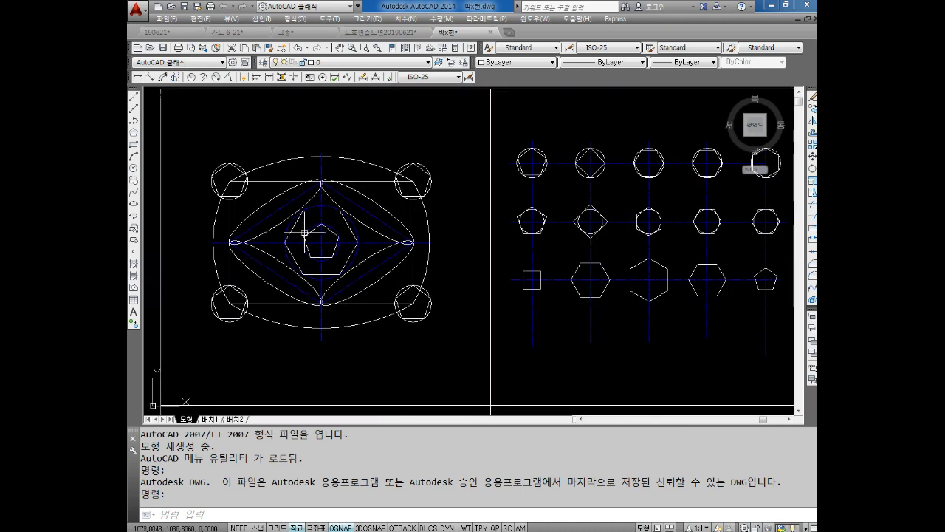
scroll(419, 238, up, 2)
scroll(420, 239, down, 1)
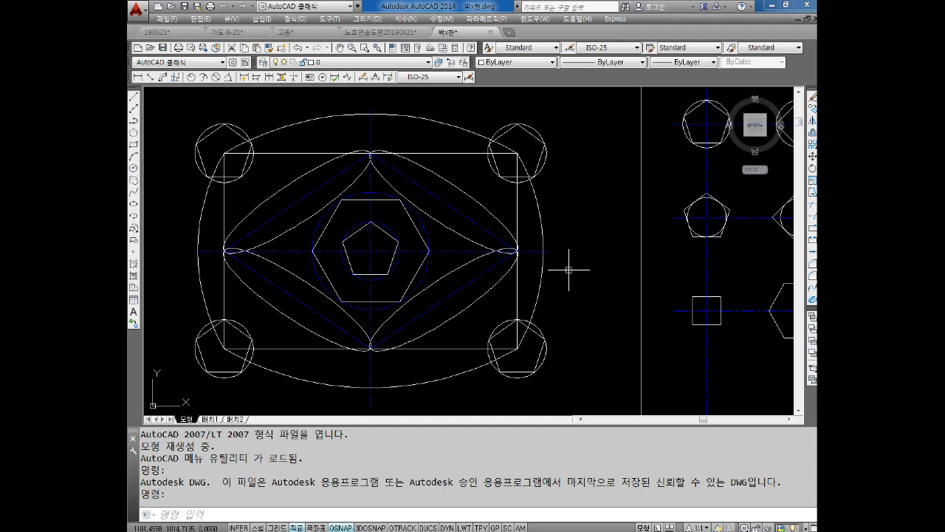
click(172, 10)
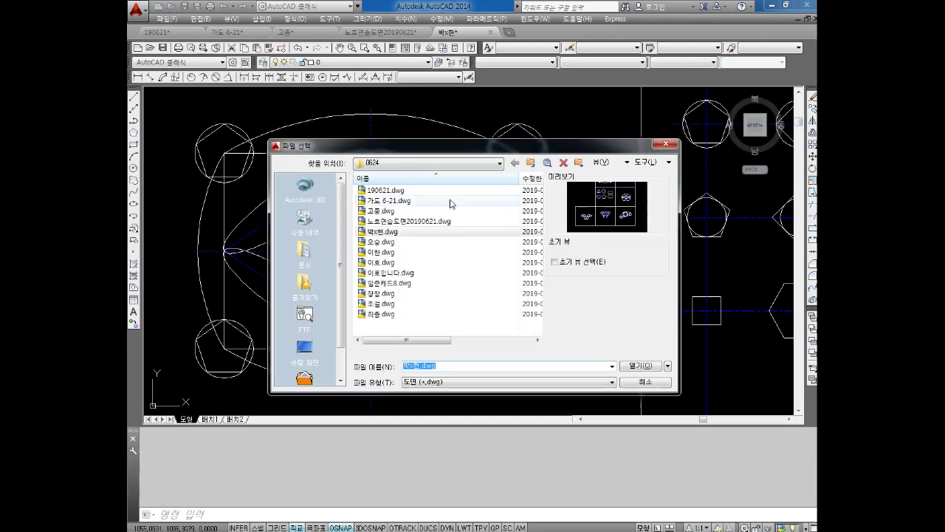
double_click(384, 248)
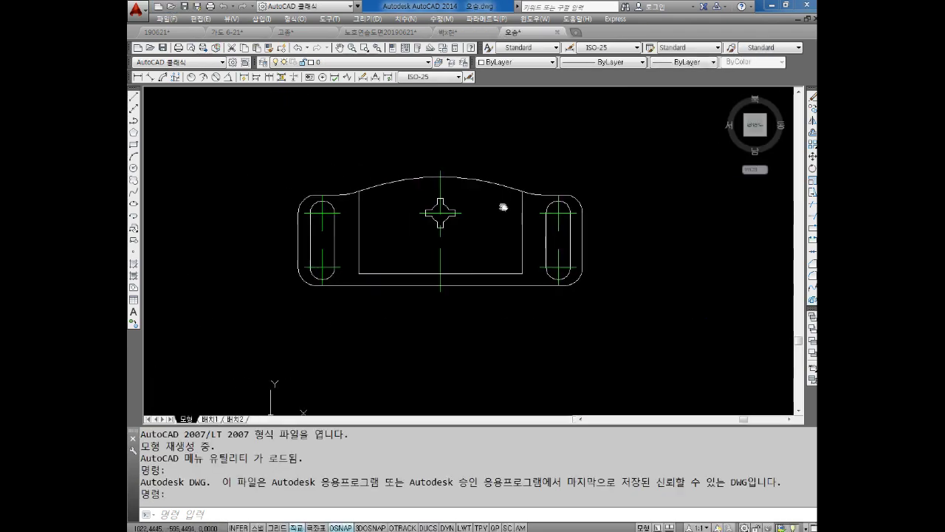
scroll(426, 223, up, 2)
scroll(432, 230, down, 2)
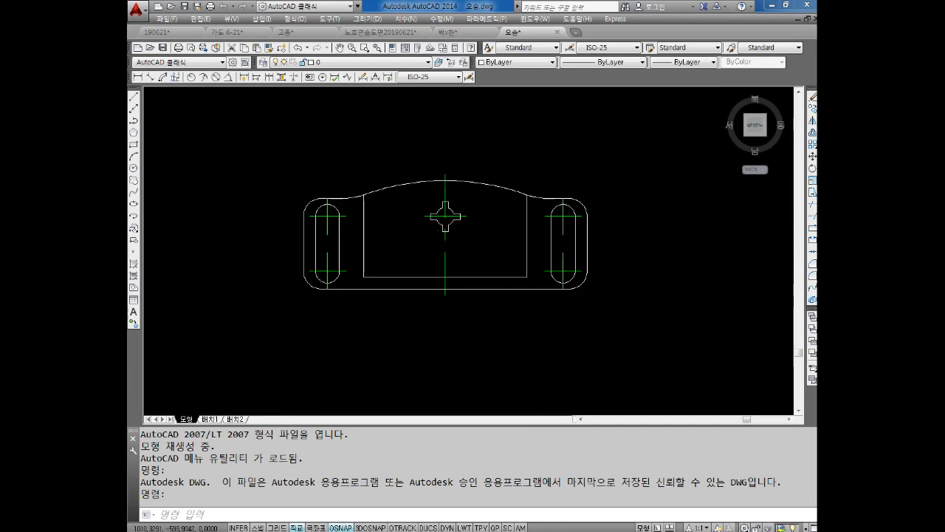
scroll(435, 220, down, 10)
mouse_move(332, 184)
middle_down()
mouse_move(417, 280)
mouse_move(502, 273)
middle_up()
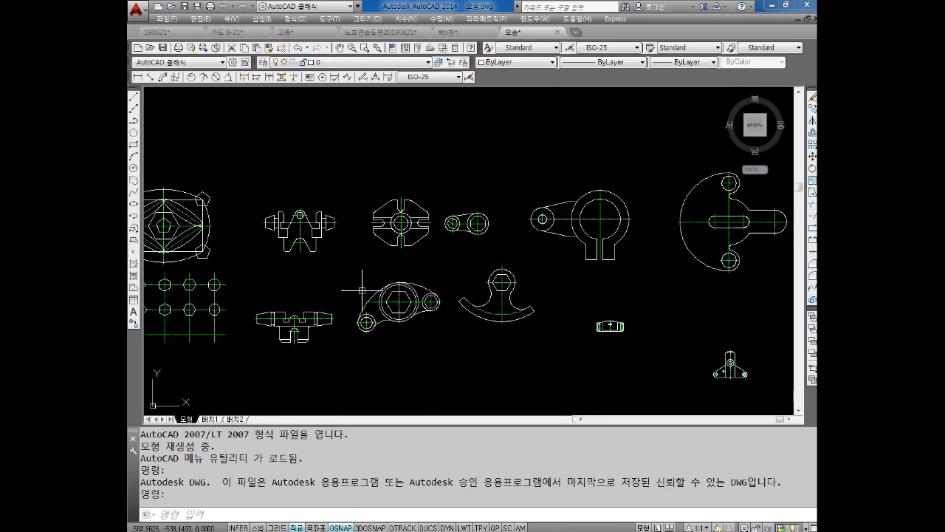
mouse_move(361, 290)
middle_down()
mouse_move(521, 274)
mouse_move(542, 243)
mouse_move(329, 293)
middle_up()
scroll(511, 295, up, 3)
scroll(495, 229, down, 2)
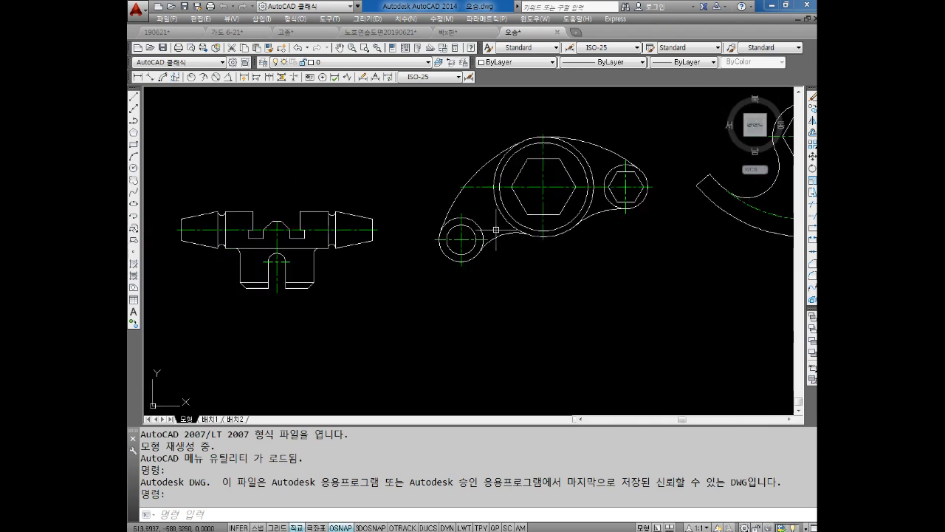
middle_drag(495, 229, 529, 386)
middle_drag(658, 268, 534, 264)
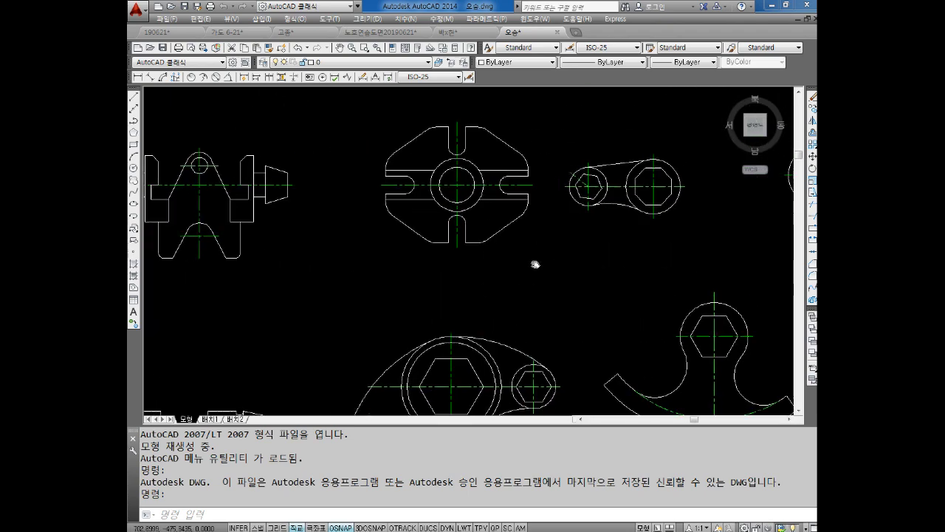
middle_drag(670, 271, 488, 232)
middle_drag(715, 249, 530, 231)
scroll(530, 231, down, 3)
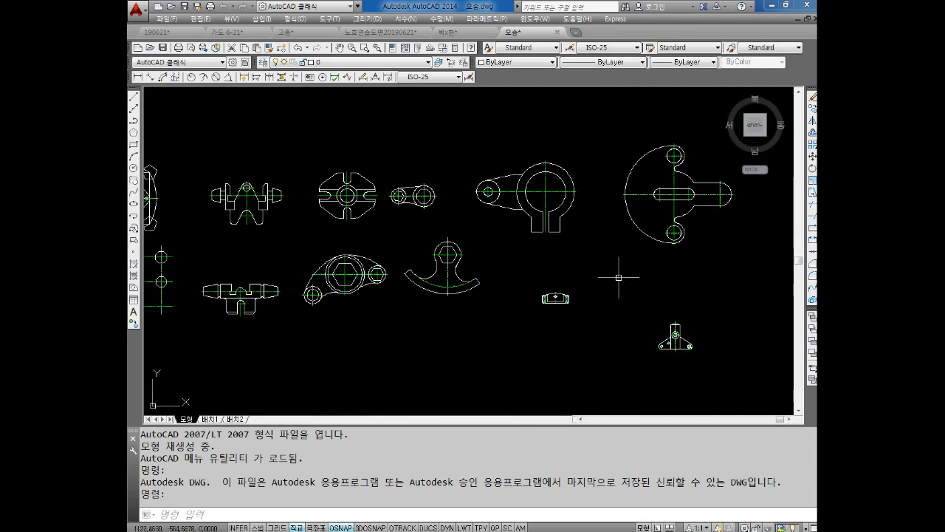
middle_drag(665, 327, 587, 327)
scroll(566, 333, up, 3)
scroll(591, 336, down, 1)
scroll(320, 224, down, 2)
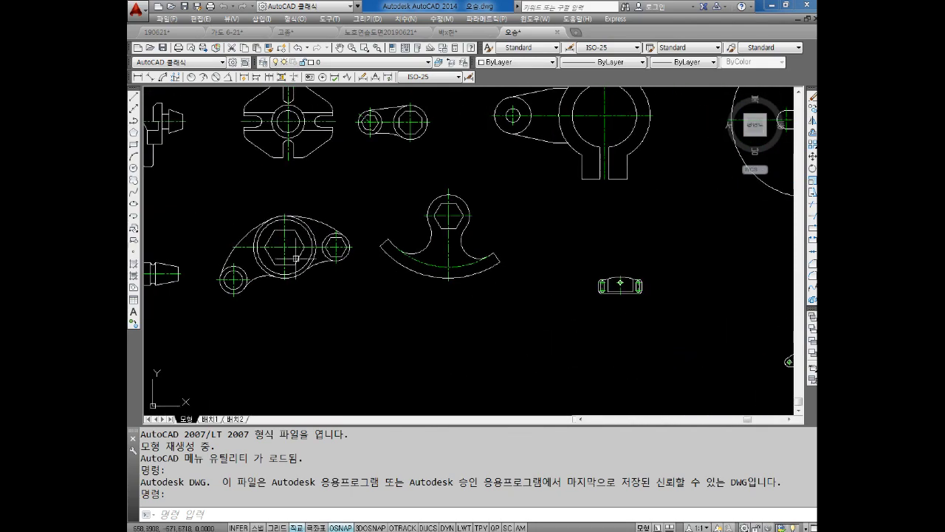
middle_drag(133, 307, 301, 243)
middle_drag(140, 248, 312, 258)
middle_drag(245, 265, 330, 258)
middle_drag(151, 240, 287, 228)
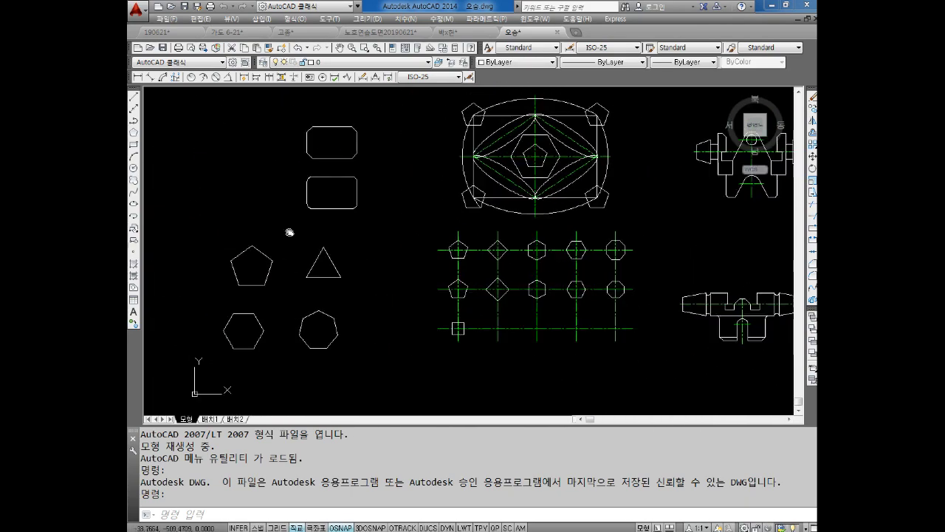
key(Escape)
key(Escape)
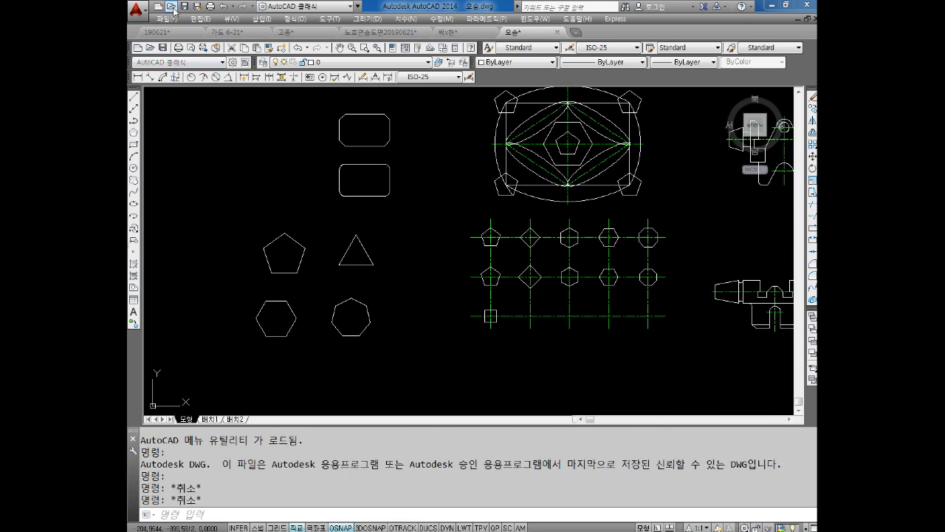
click(173, 9)
double_click(380, 252)
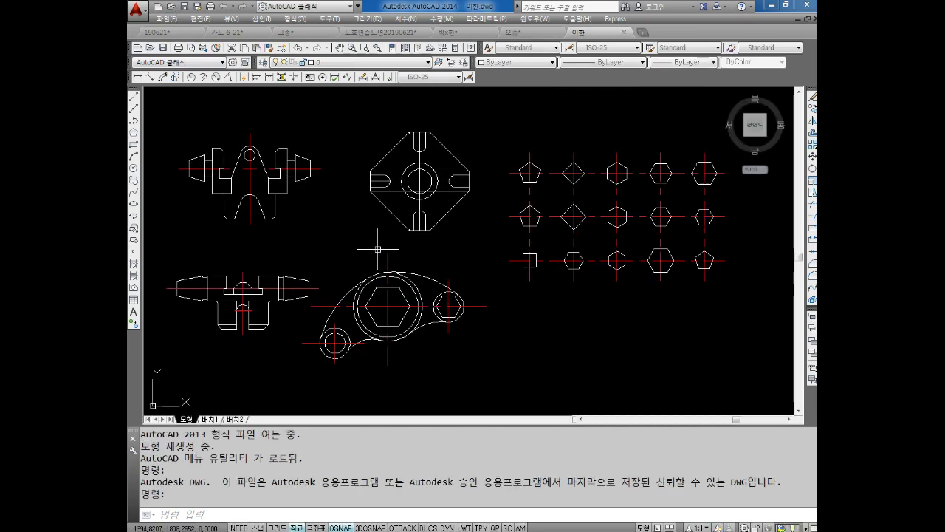
scroll(407, 159, up, 4)
scroll(432, 178, down, 2)
scroll(432, 178, down, 2)
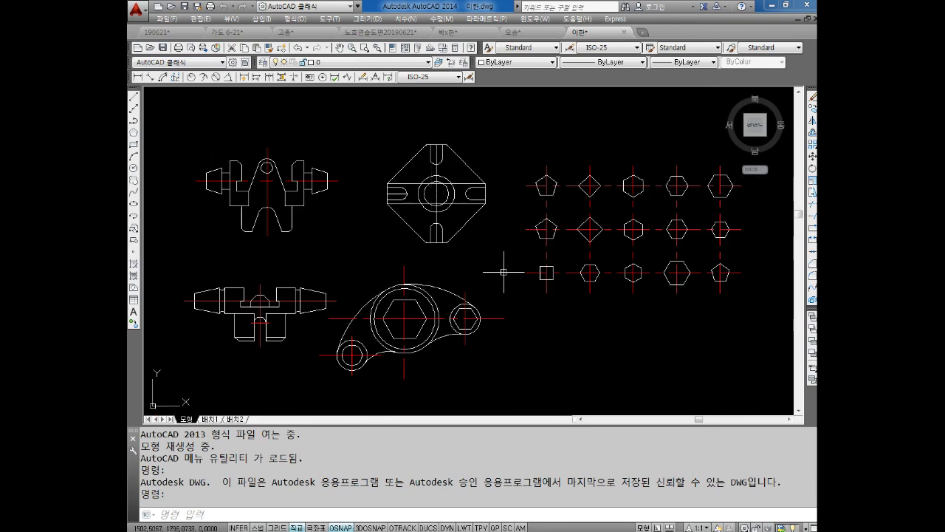
middle_drag(308, 307, 388, 278)
scroll(355, 278, up, 5)
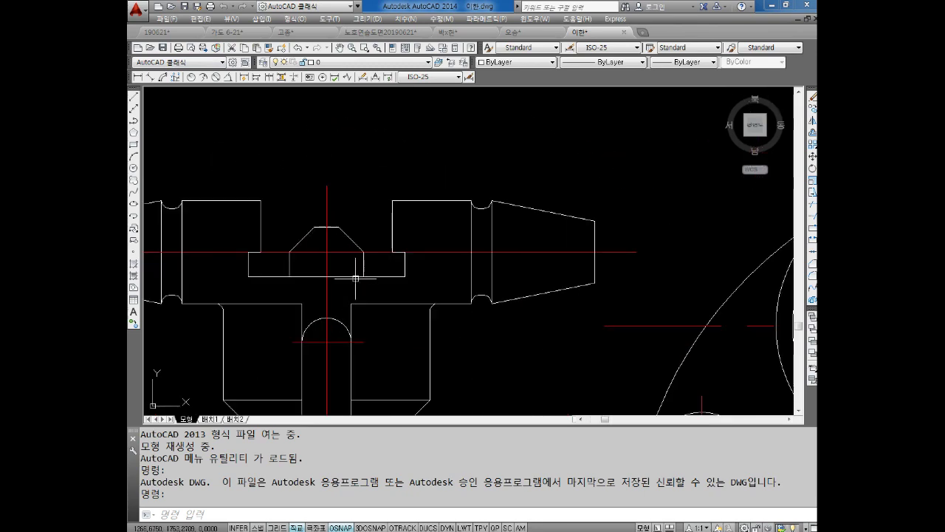
scroll(384, 281, down, 3)
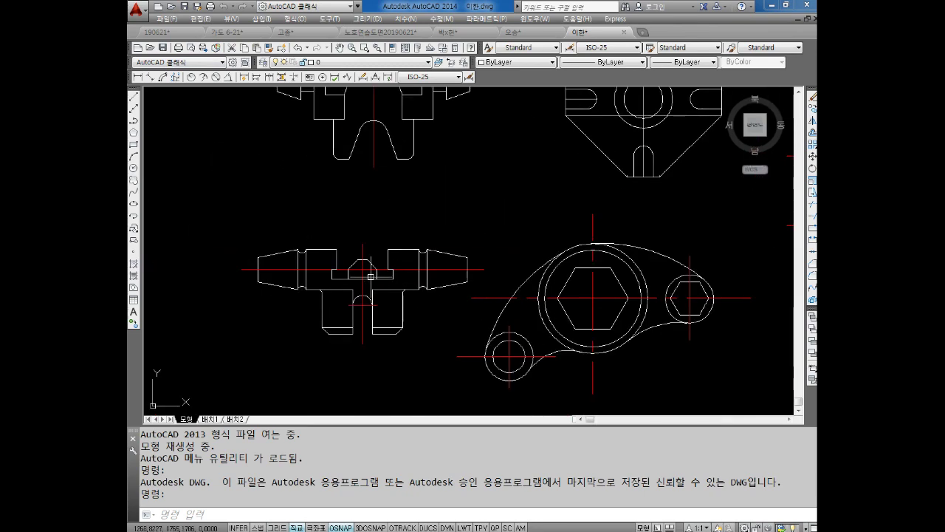
scroll(371, 276, down, 2)
scroll(379, 270, down, 2)
scroll(453, 280, down, 1)
scroll(479, 248, down, 3)
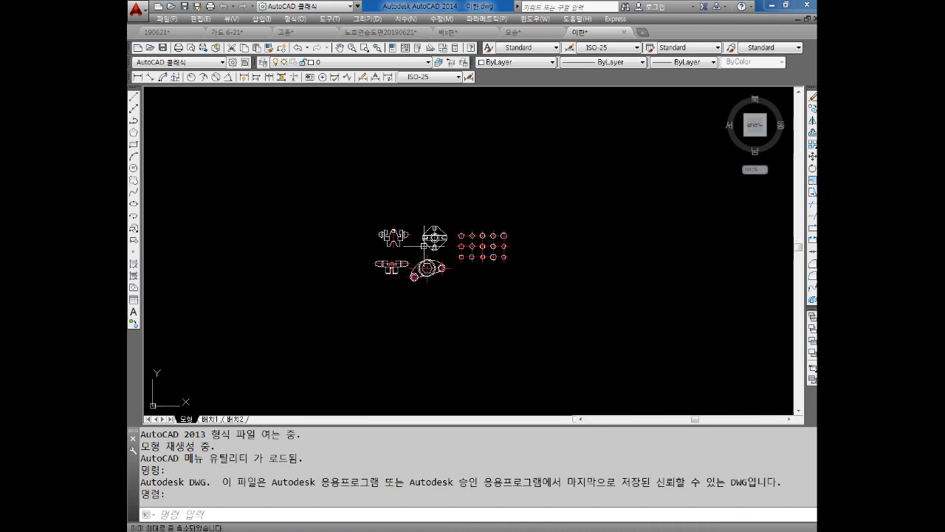
scroll(413, 244, up, 4)
click(171, 7)
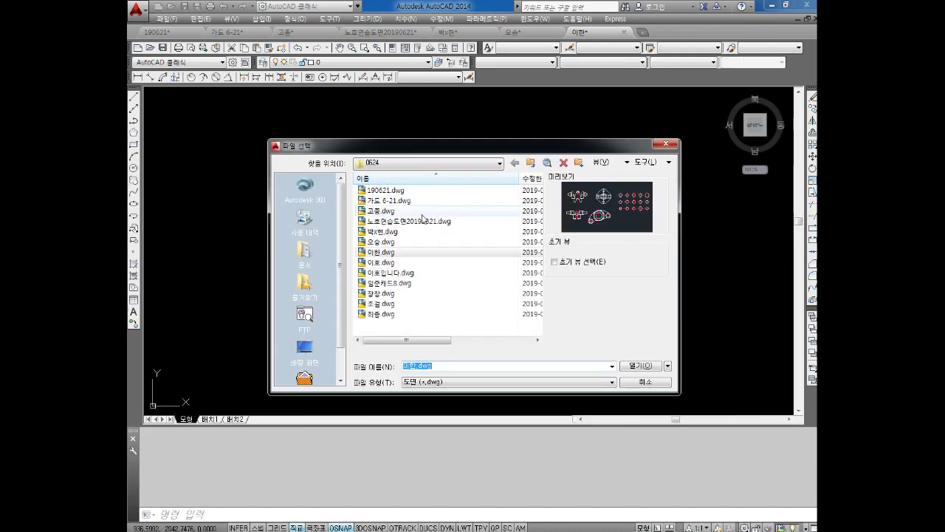
double_click(391, 264)
scroll(403, 267, up, 5)
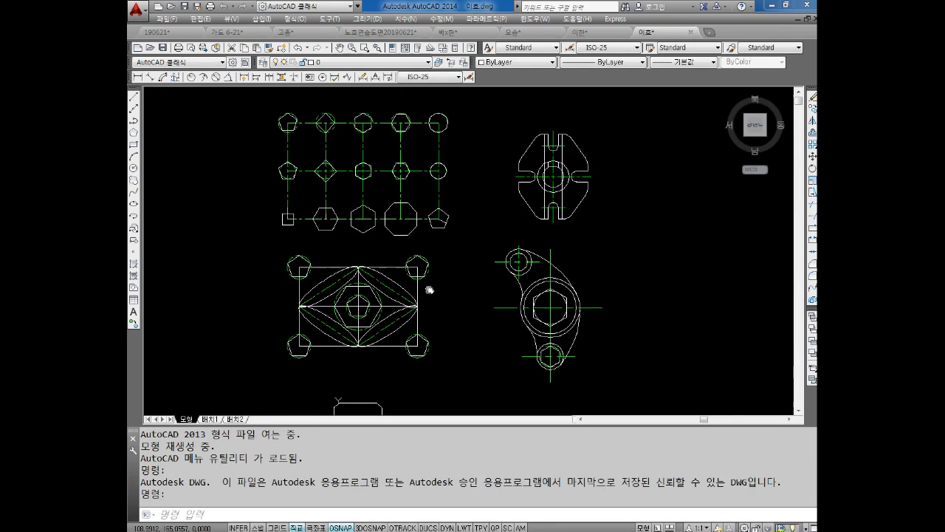
scroll(480, 259, up, 1)
scroll(563, 253, up, 2)
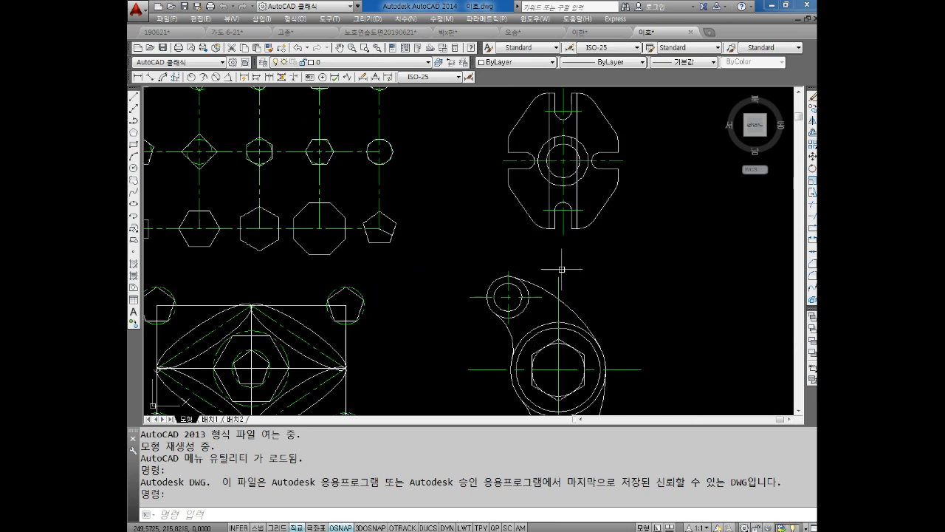
mouse_move(588, 311)
middle_down()
mouse_move(587, 264)
mouse_move(686, 312)
middle_up()
scroll(580, 294, up, 2)
scroll(695, 315, down, 3)
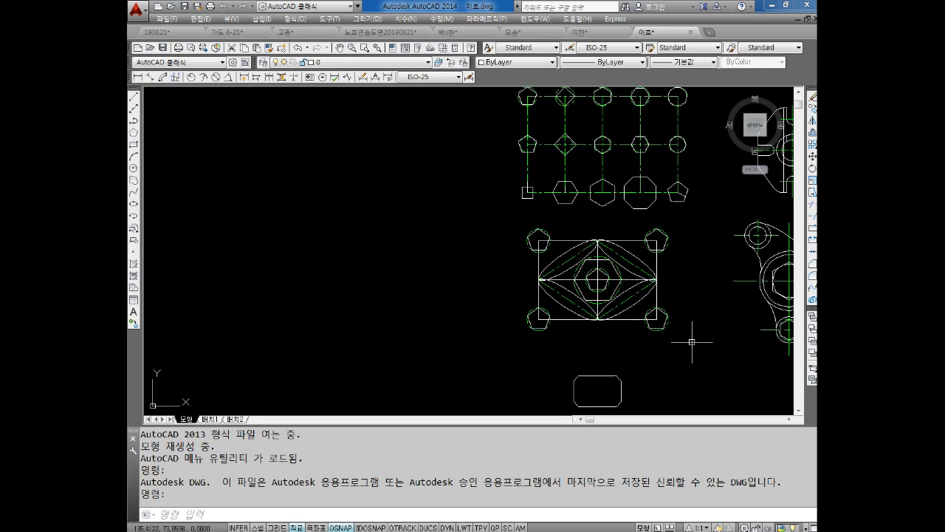
scroll(627, 295, up, 1)
middle_drag(626, 296, 553, 143)
click(170, 6)
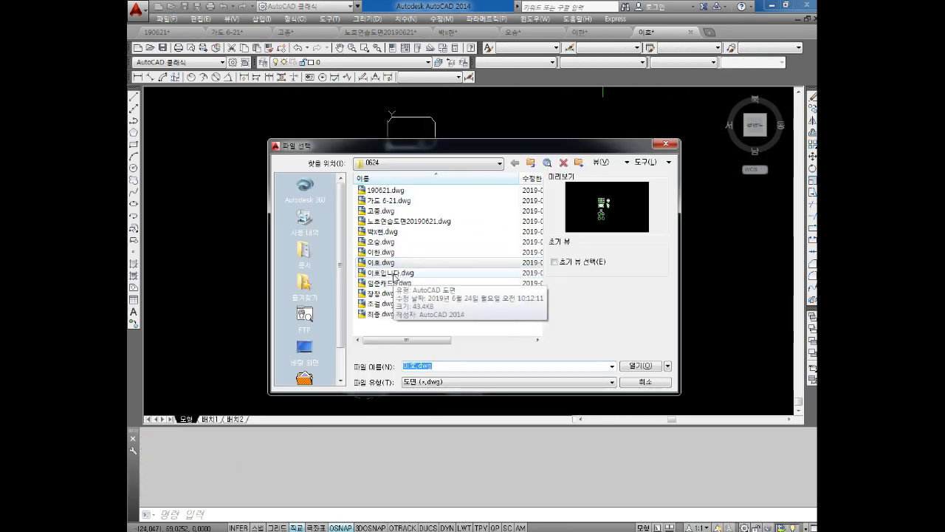
double_click(394, 273)
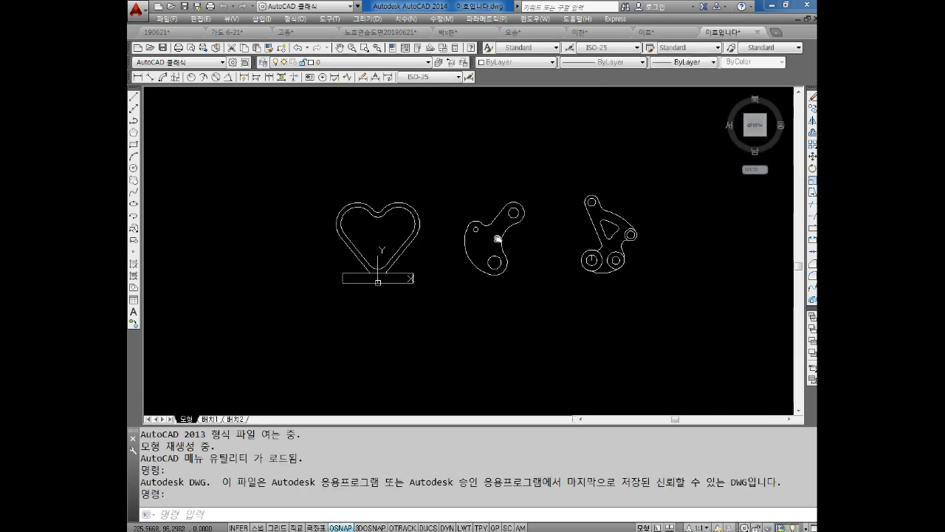
scroll(606, 257, up, 1)
scroll(601, 251, up, 1)
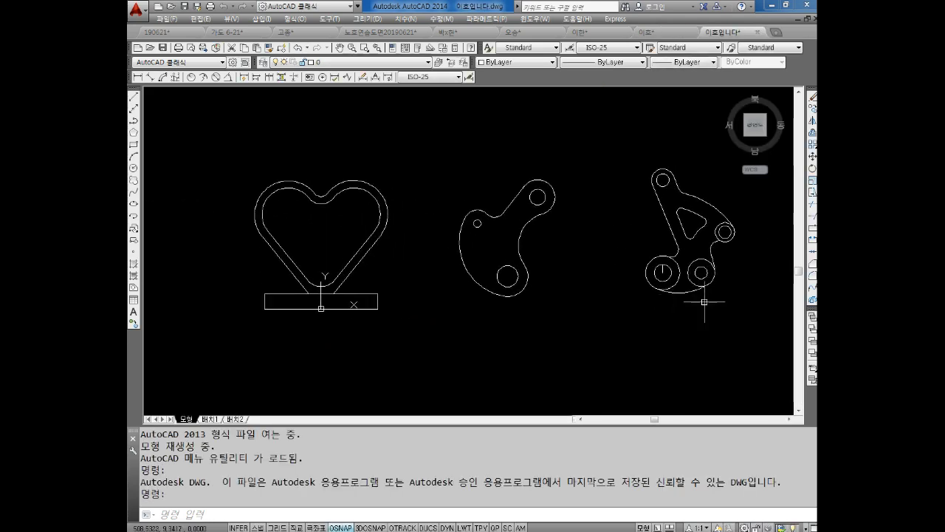
scroll(707, 287, up, 2)
scroll(701, 281, down, 2)
scroll(701, 281, down, 1)
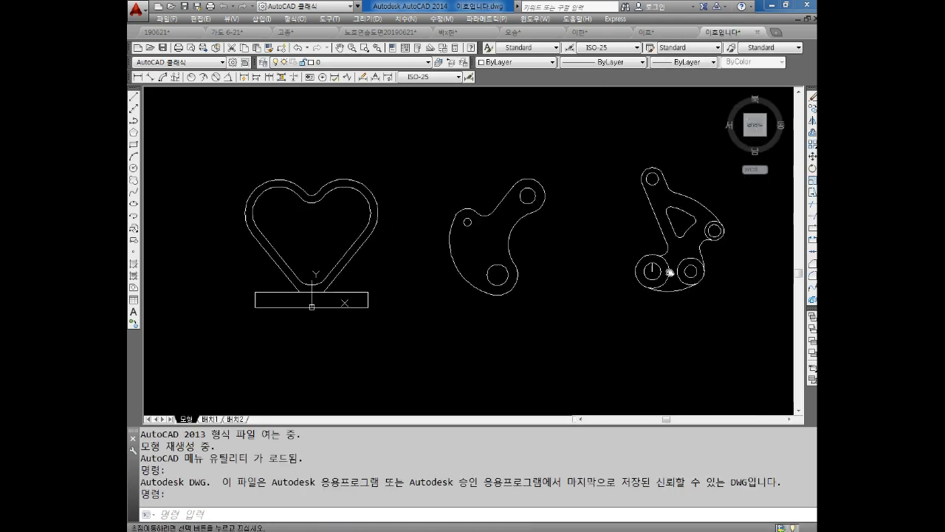
key(Escape)
click(171, 7)
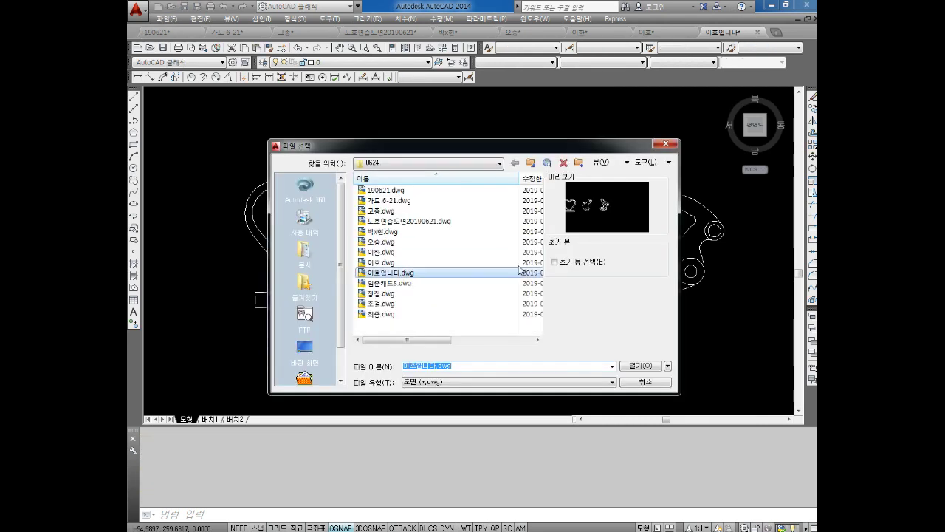
double_click(413, 306)
scroll(397, 282, down, 5)
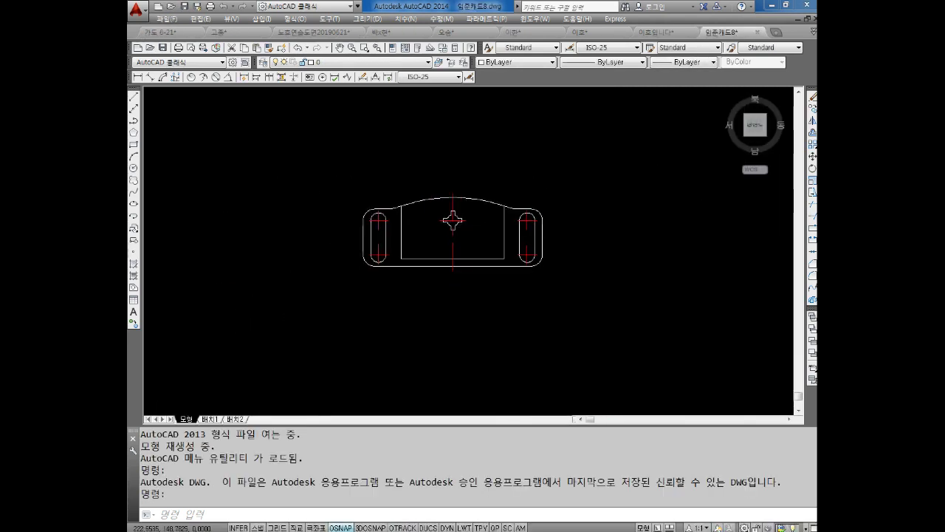
scroll(397, 282, down, 4)
middle_drag(457, 283, 395, 283)
scroll(373, 221, down, 1)
scroll(612, 211, up, 7)
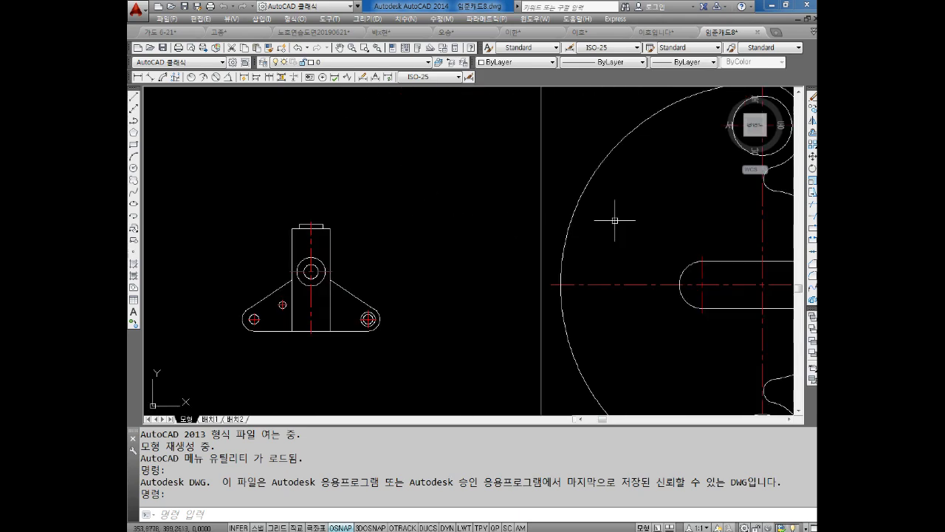
Look over the large round part, pierced block, side views and link part.
middle_drag(612, 211, 432, 173)
scroll(395, 221, down, 5)
middle_drag(394, 221, 424, 410)
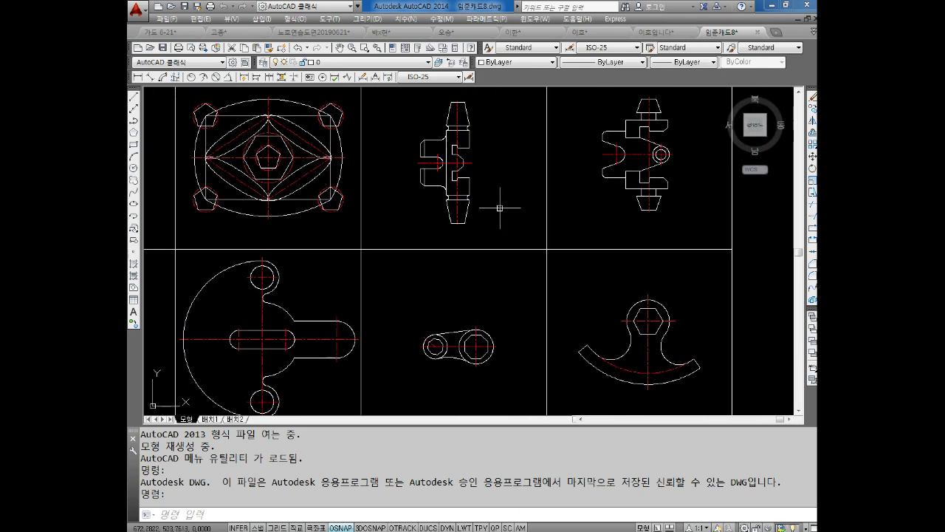
mouse_move(379, 201)
middle_down()
mouse_move(434, 229)
mouse_move(528, 255)
mouse_move(533, 435)
middle_up()
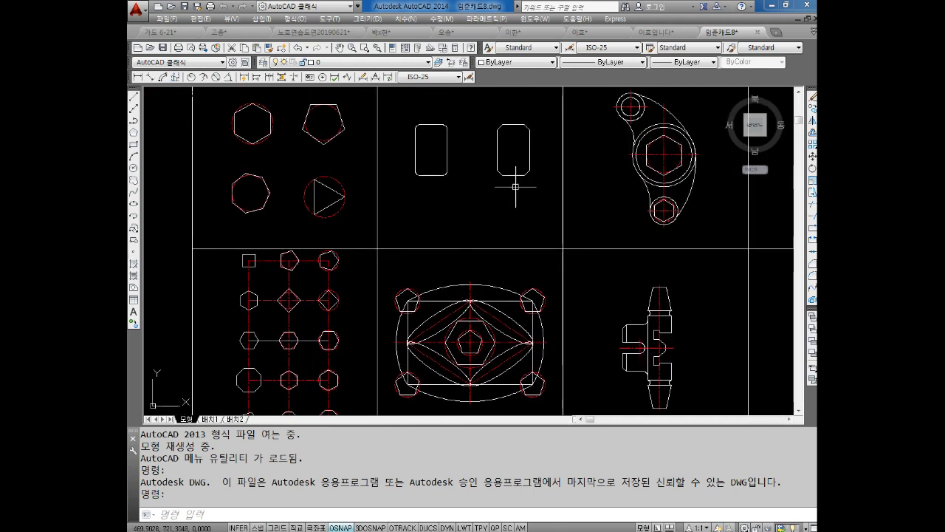
scroll(586, 220, up, 2)
middle_drag(586, 221, 404, 222)
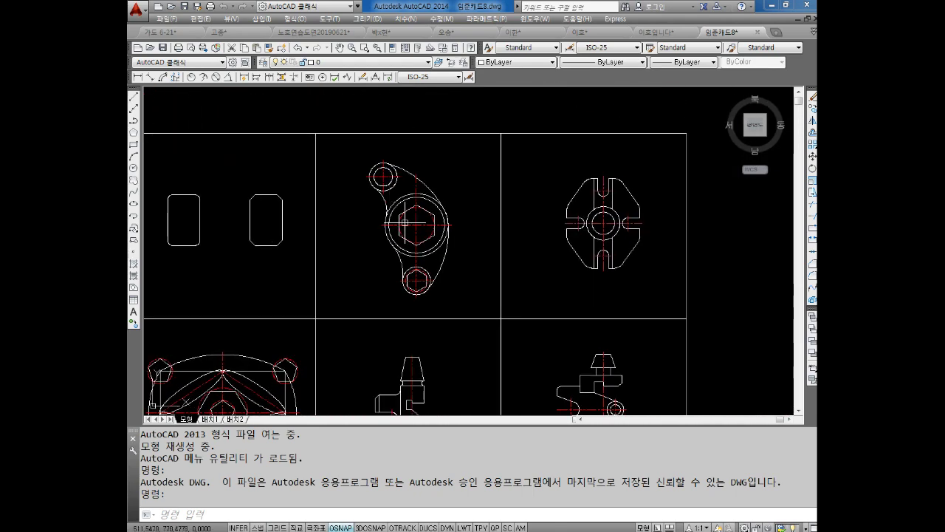
click(172, 7)
double_click(384, 298)
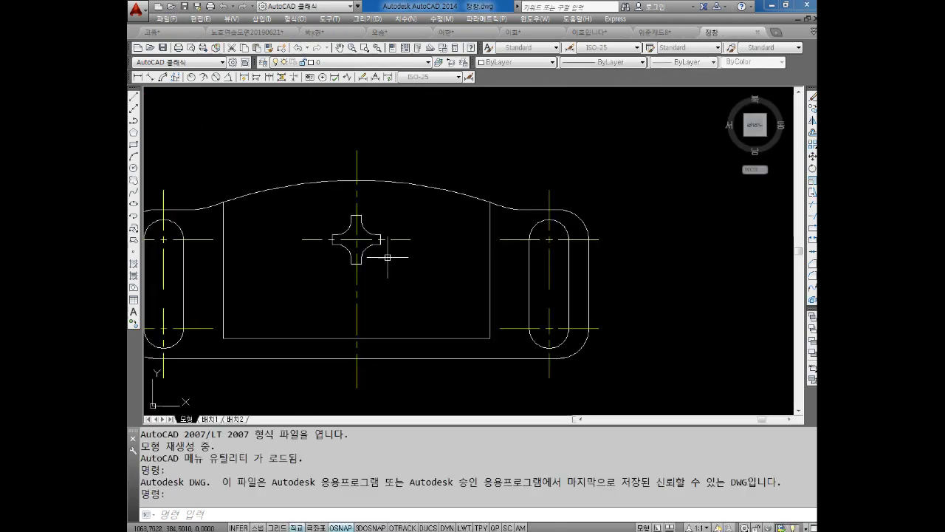
scroll(386, 257, down, 2)
scroll(387, 257, down, 2)
scroll(443, 251, down, 2)
middle_drag(424, 336, 550, 255)
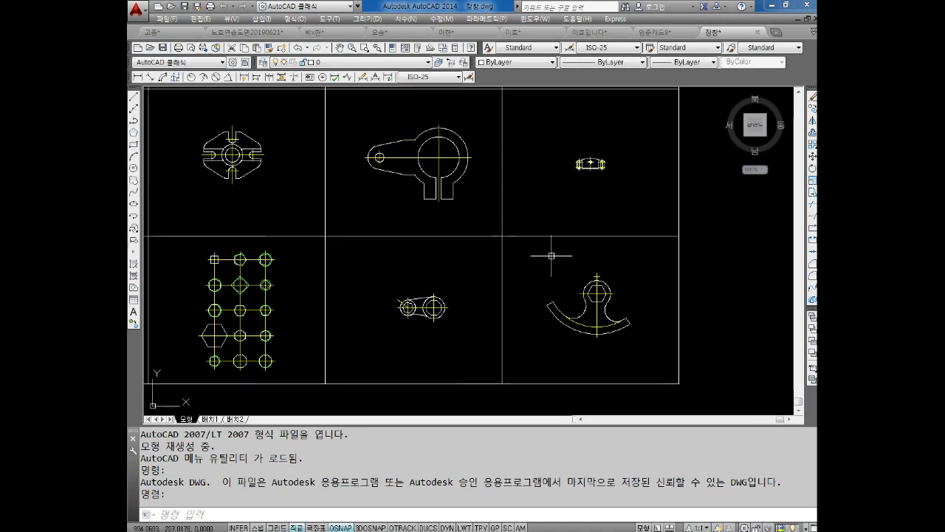
scroll(551, 256, up, 1)
scroll(532, 281, up, 3)
middle_drag(517, 295, 343, 281)
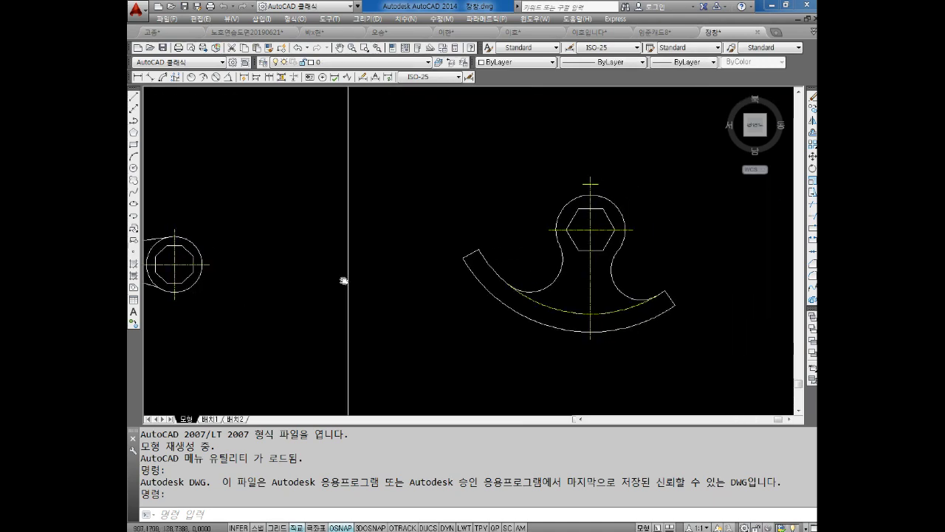
scroll(336, 280, down, 2)
scroll(285, 264, down, 2)
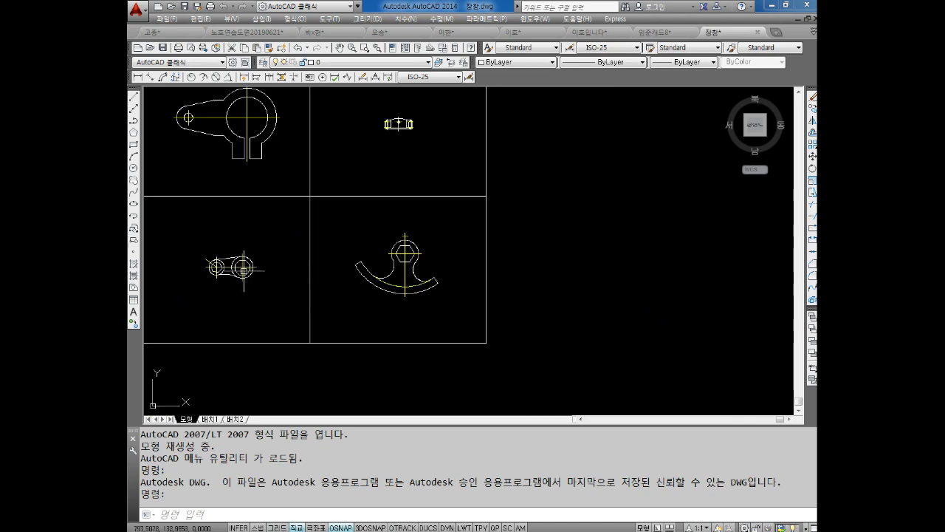
scroll(226, 268, down, 2)
scroll(469, 286, up, 3)
scroll(407, 271, up, 2)
middle_drag(507, 276, 455, 266)
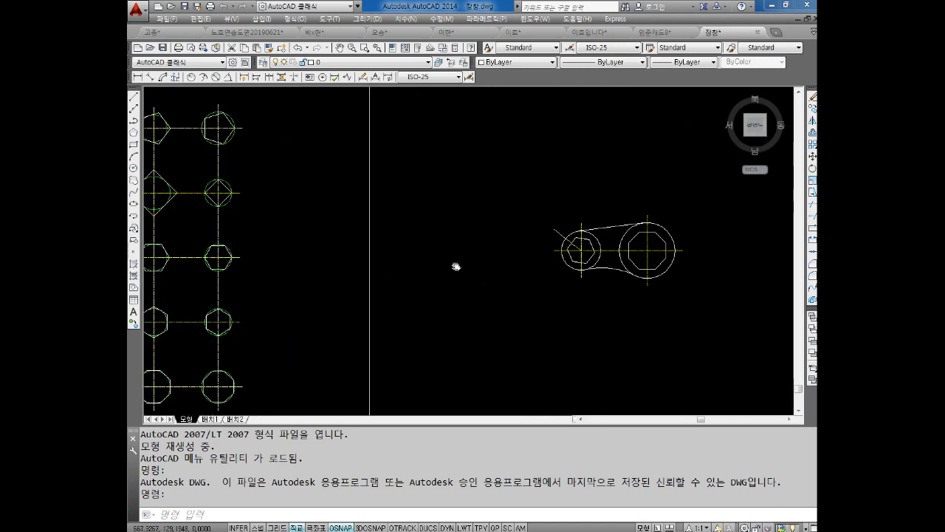
scroll(660, 261, up, 2)
scroll(581, 249, down, 4)
middle_drag(300, 252, 517, 264)
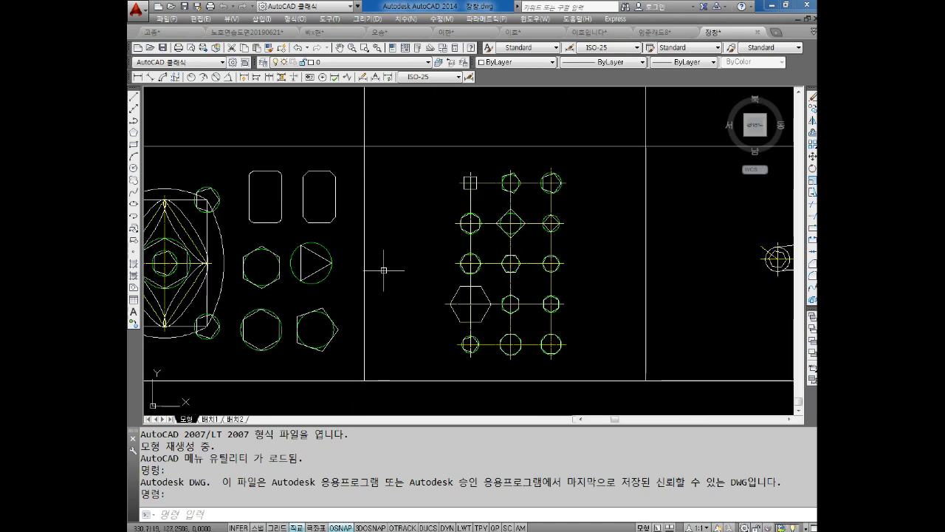
middle_drag(383, 270, 633, 251)
scroll(434, 237, up, 3)
scroll(478, 242, down, 3)
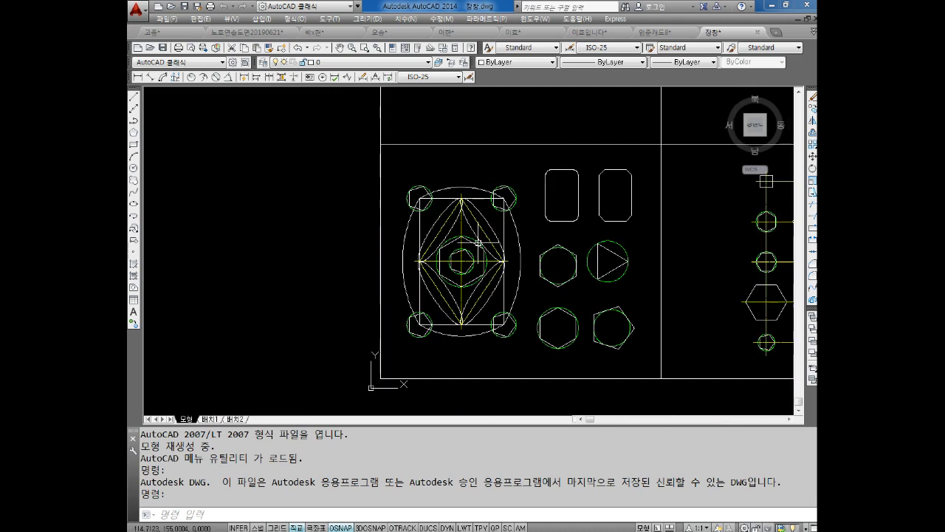
middle_drag(510, 89, 512, 231)
middle_drag(546, 89, 464, 293)
scroll(502, 200, down, 2)
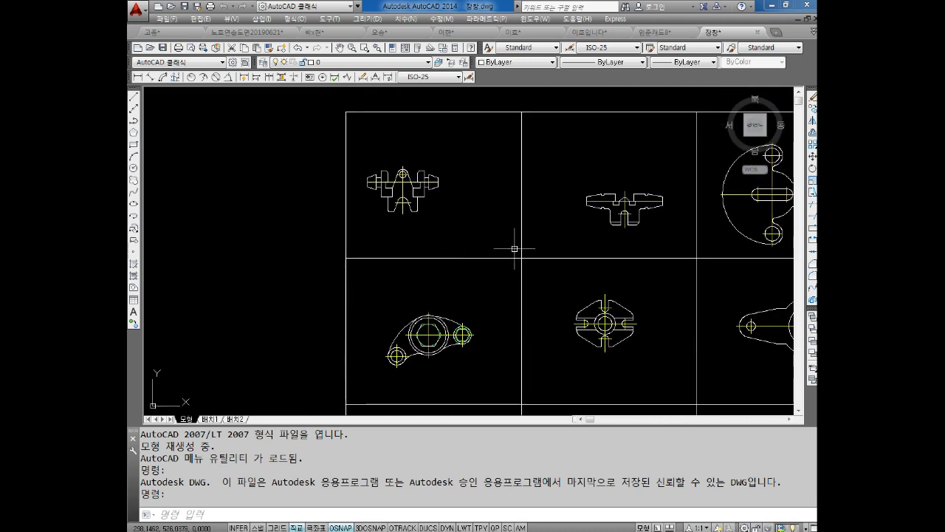
scroll(476, 192, up, 3)
scroll(573, 229, up, 2)
middle_drag(574, 228, 371, 219)
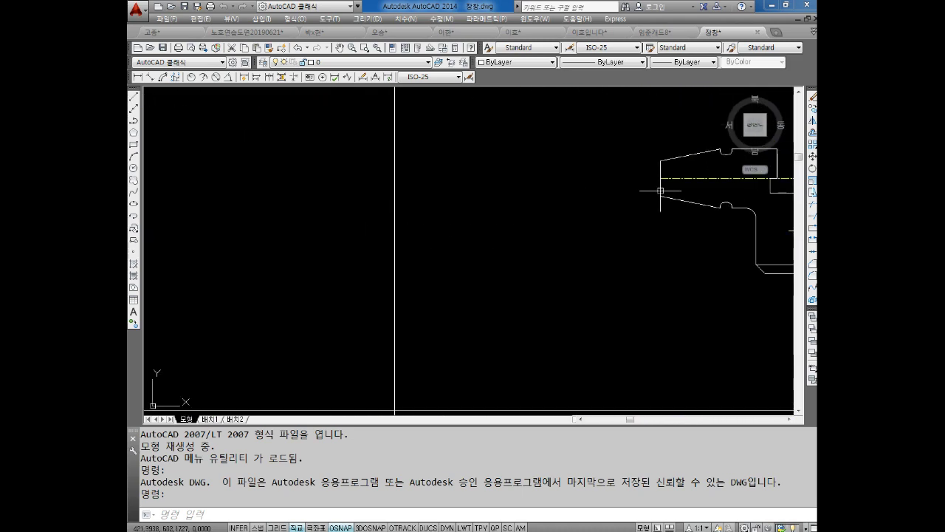
middle_drag(658, 186, 421, 195)
middle_drag(647, 223, 494, 221)
scroll(495, 224, down, 3)
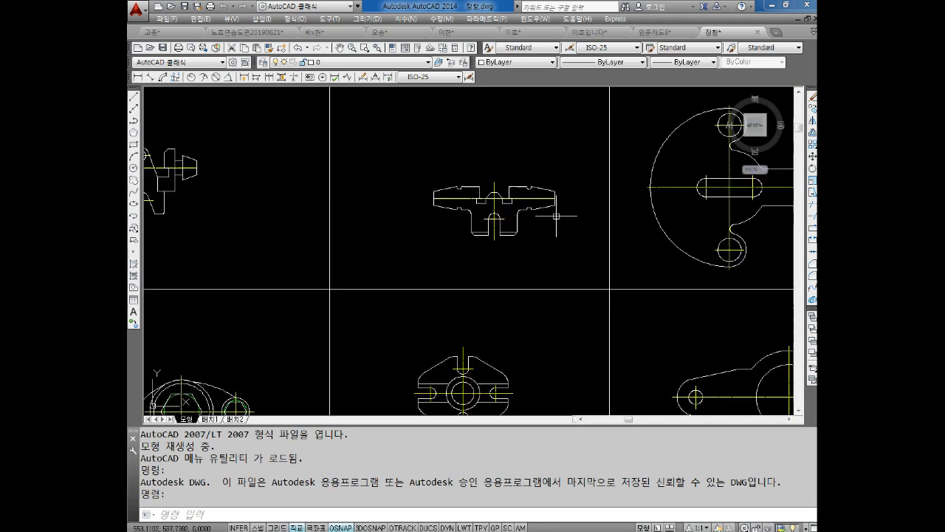
middle_drag(635, 221, 399, 231)
scroll(478, 196, up, 2)
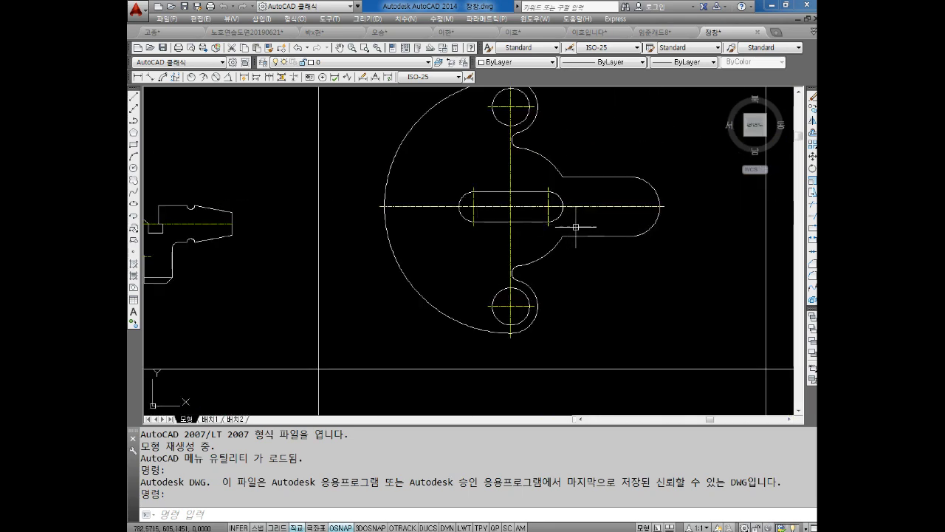
middle_drag(575, 226, 266, 221)
scroll(480, 259, down, 3)
scroll(409, 235, up, 3)
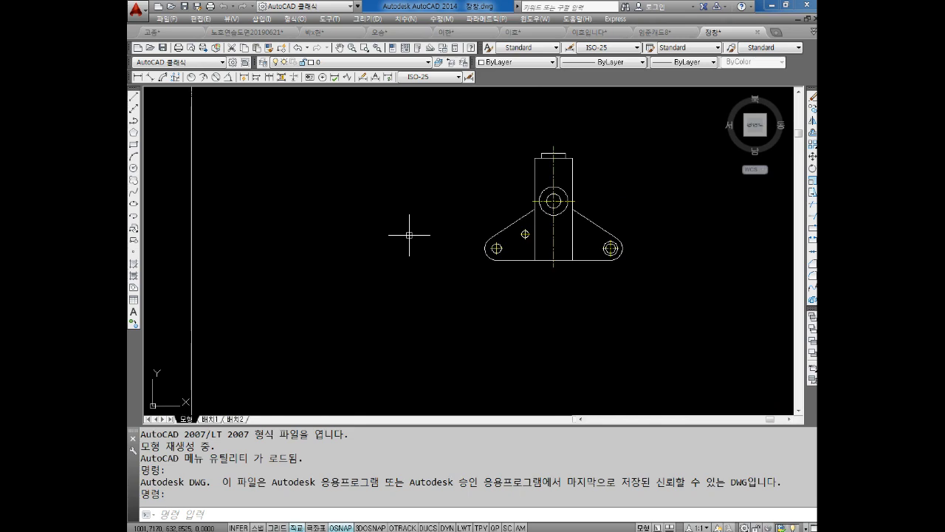
scroll(410, 238, down, 3)
key(Escape)
key(Escape)
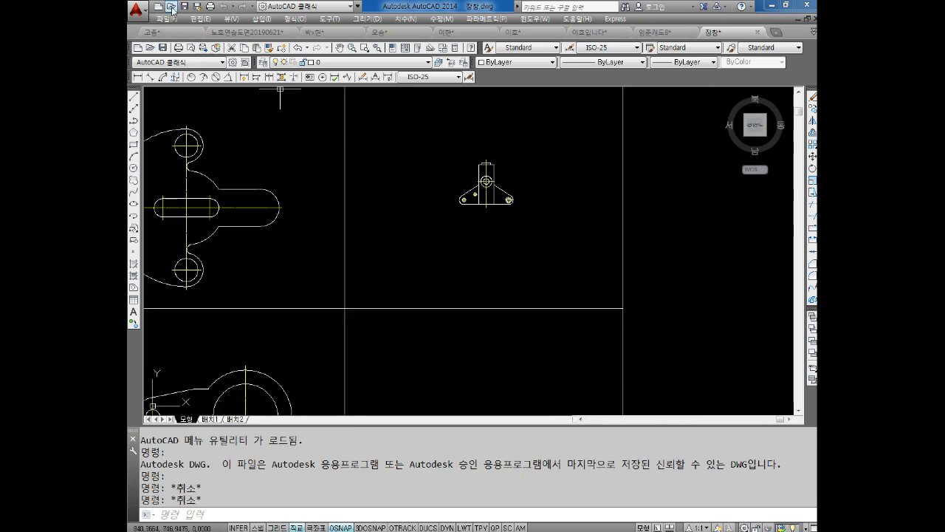
key(ctrl+o)
double_click(398, 304)
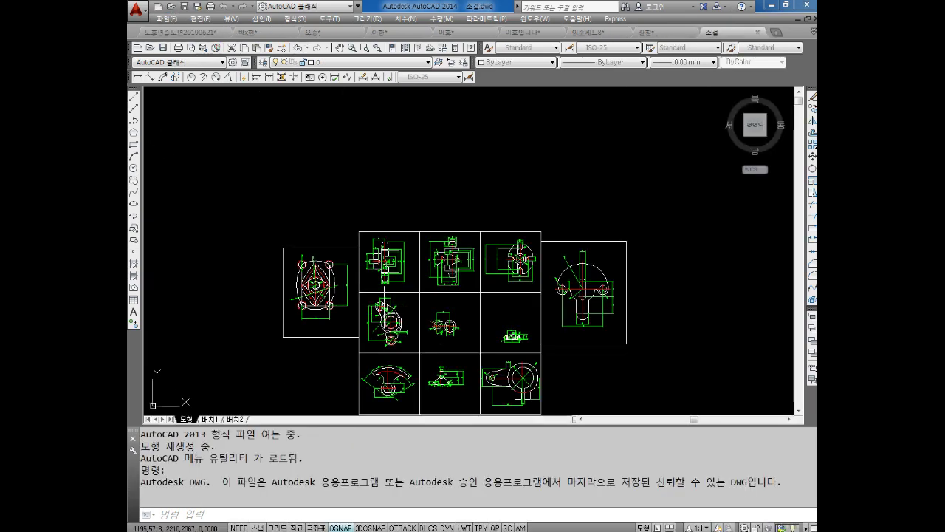
scroll(436, 197, down, 1)
scroll(439, 213, down, 2)
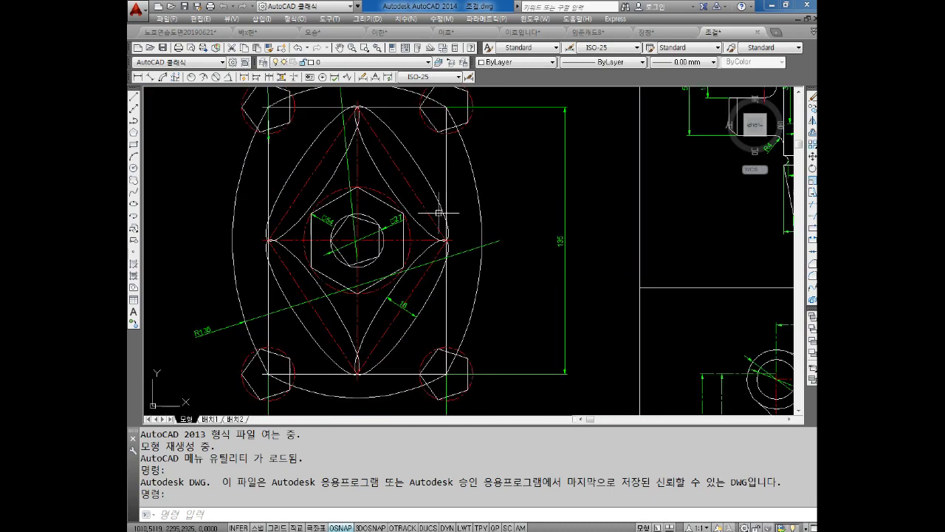
middle_drag(594, 240, 479, 244)
mouse_move(516, 270)
middle_down()
mouse_move(439, 249)
mouse_move(488, 322)
middle_up()
scroll(488, 322, down, 2)
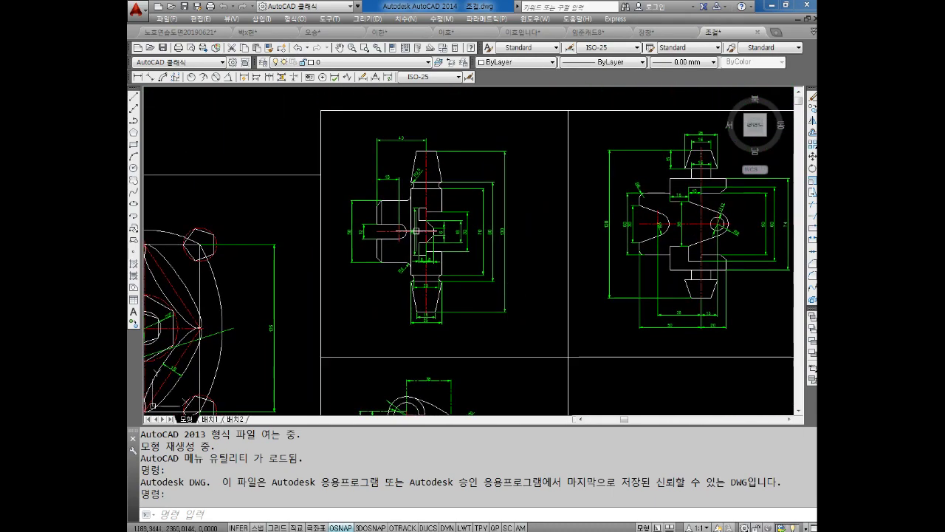
scroll(437, 152, up, 6)
middle_drag(433, 187, 467, 72)
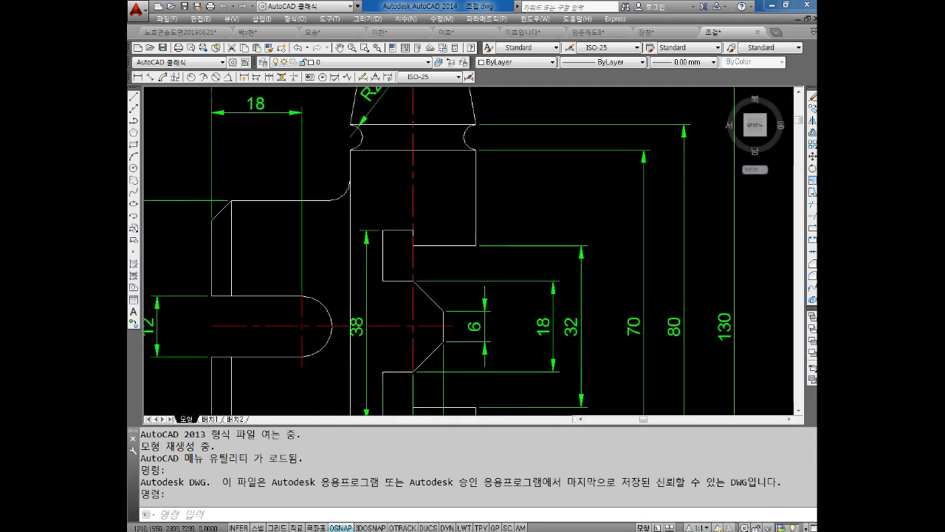
scroll(645, 219, down, 4)
scroll(449, 182, down, 1)
scroll(320, 211, down, 2)
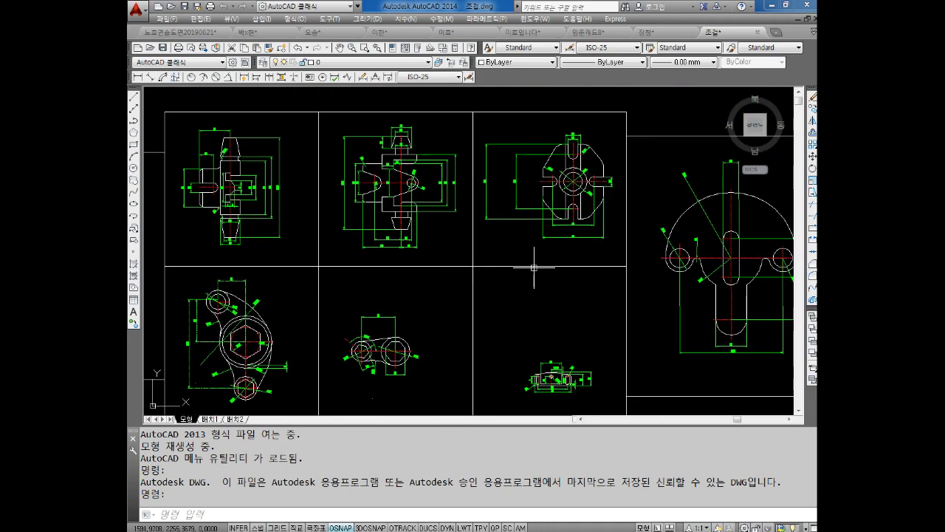
middle_drag(534, 267, 391, 229)
Look over the clamp arm, polygon grid and hook-arm sheets, then bring up the Open dialog.
middle_drag(312, 221, 421, 143)
scroll(420, 309, up, 5)
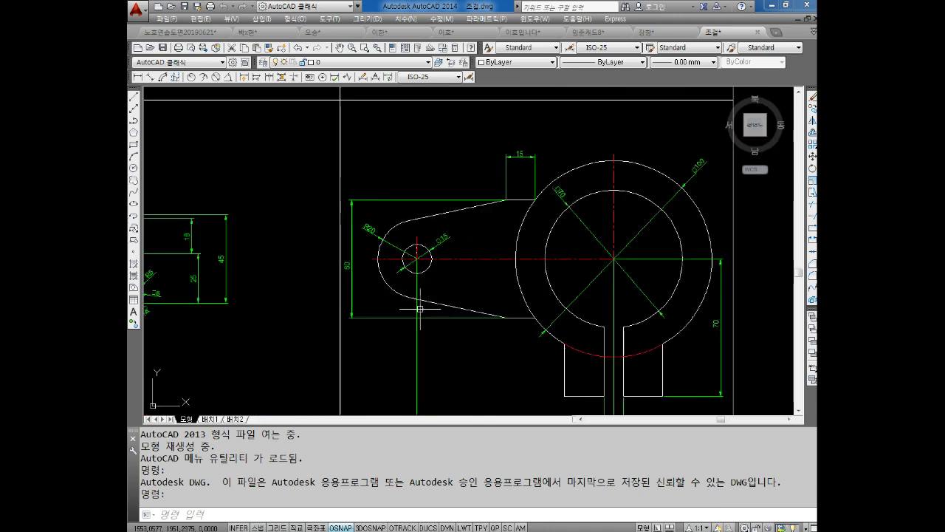
middle_drag(213, 286, 508, 170)
scroll(395, 180, up, 4)
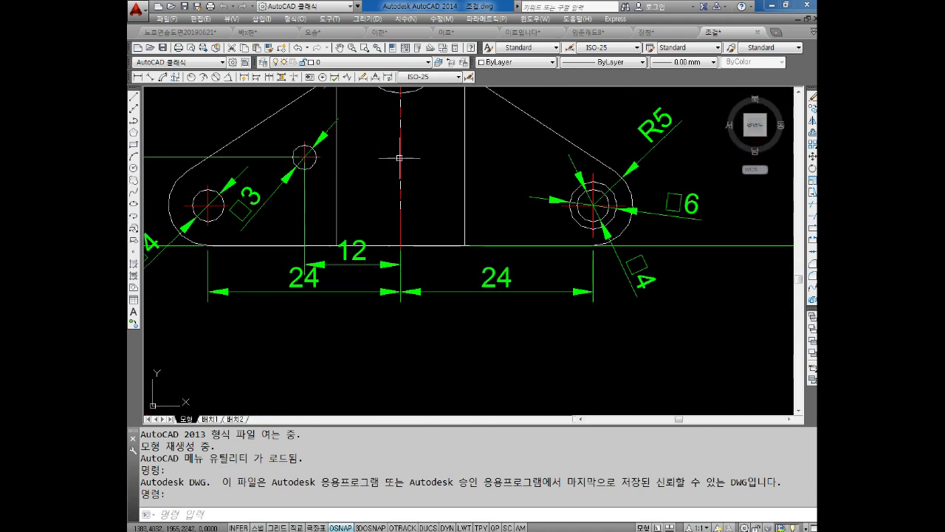
scroll(399, 158, down, 4)
scroll(433, 207, down, 3)
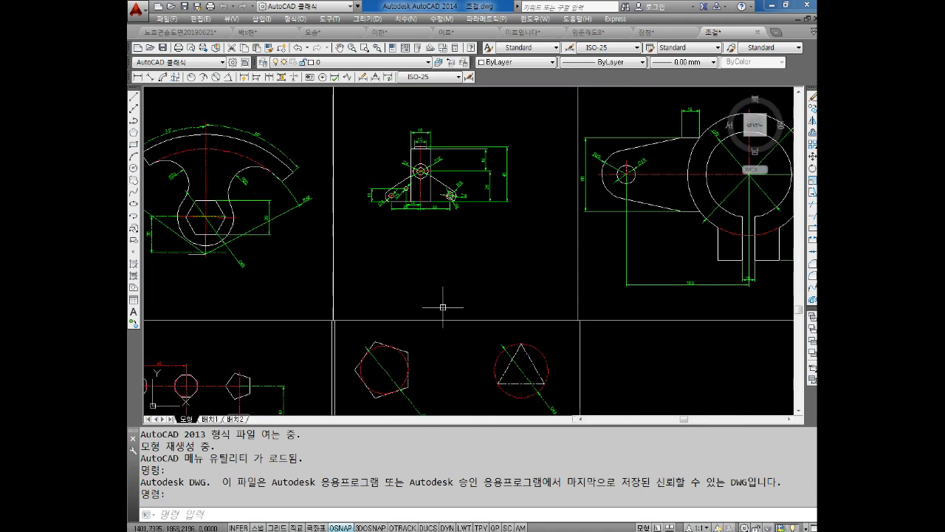
mouse_move(438, 301)
middle_down()
mouse_move(495, 204)
mouse_move(418, 209)
middle_up()
scroll(419, 209, down, 1)
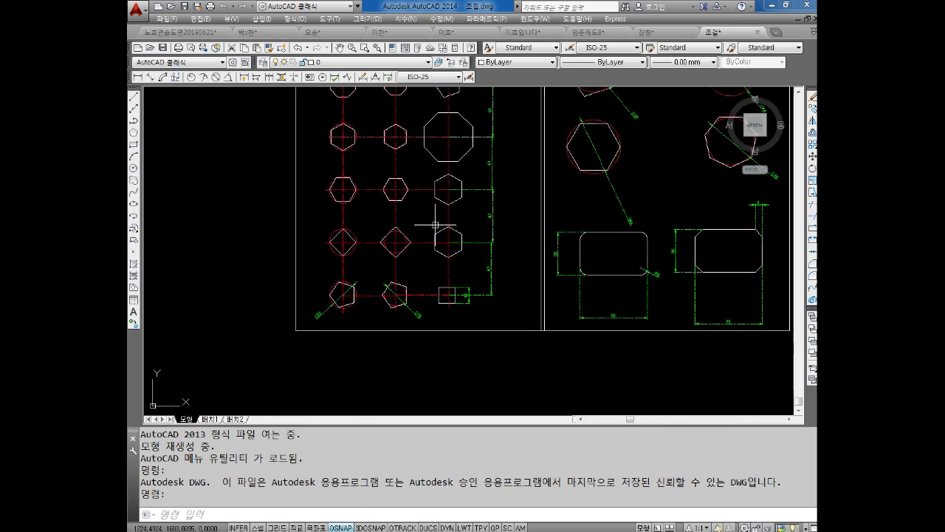
scroll(458, 214, down, 3)
mouse_move(435, 148)
middle_down()
mouse_move(502, 284)
mouse_move(422, 232)
middle_up()
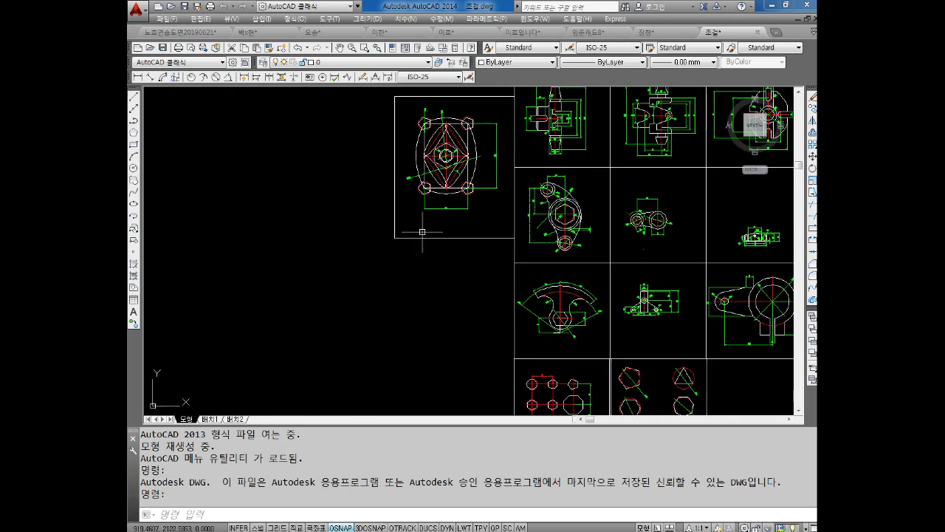
mouse_move(643, 159)
middle_down()
mouse_move(513, 182)
mouse_move(450, 244)
mouse_move(505, 211)
middle_up()
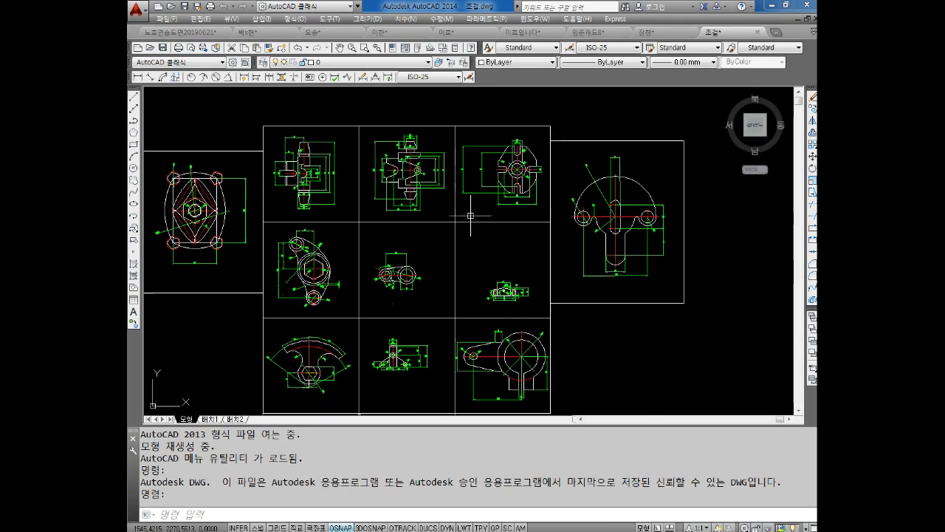
key(Escape)
key(Escape)
key(Escape)
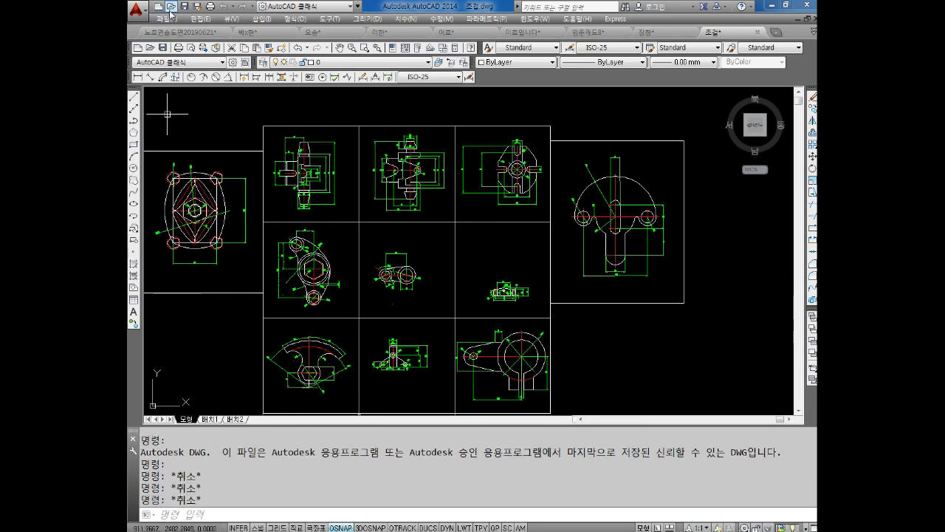
click(171, 9)
Open 최종.dwg and turn its background grid off with F7.
double_click(382, 314)
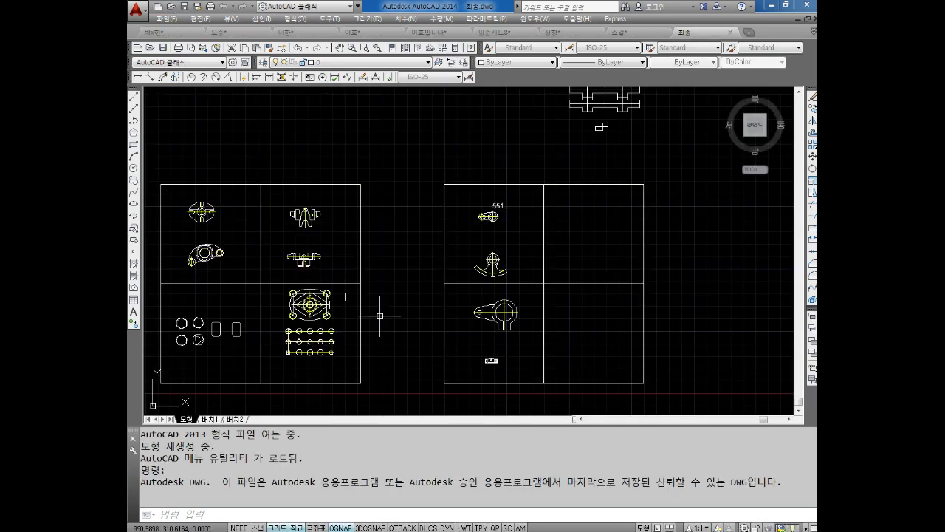
scroll(401, 290, up, 1)
scroll(400, 290, up, 5)
scroll(400, 290, down, 4)
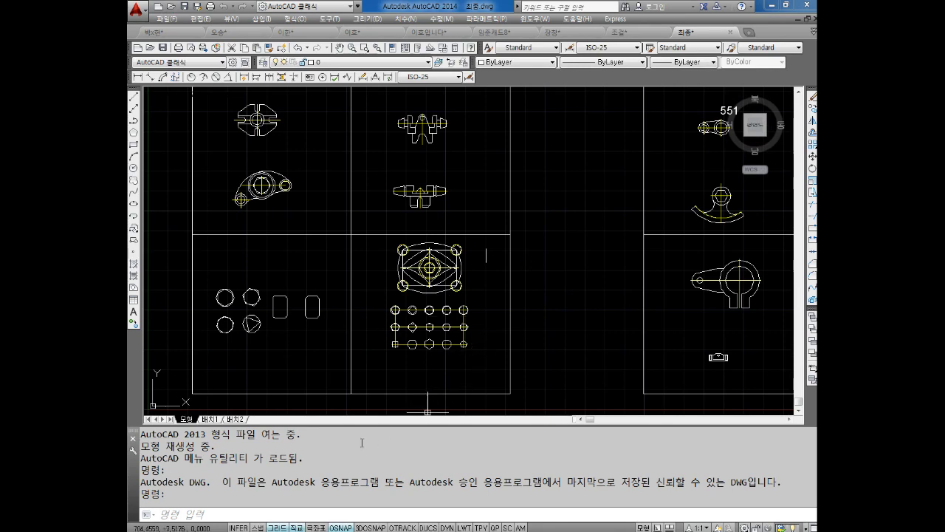
key(F7)
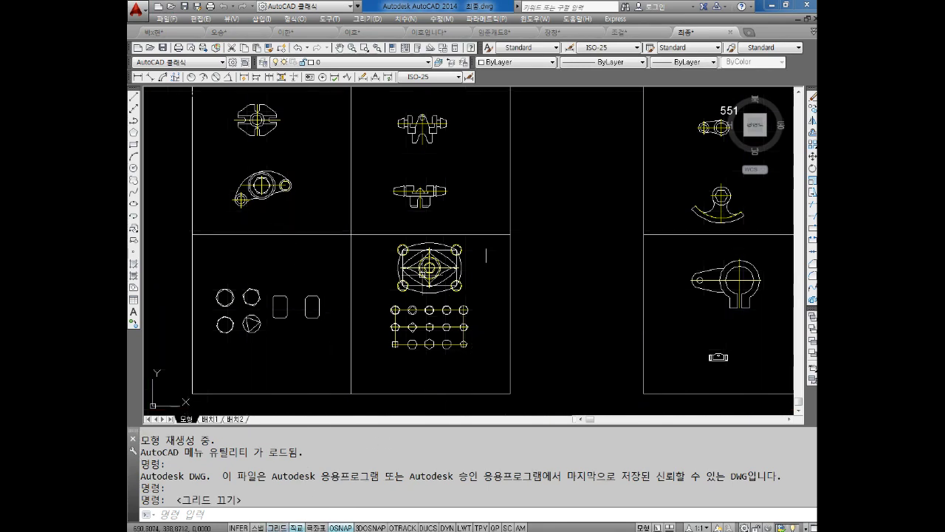
Zoom and pan over to the bracket parts in the 최종 drawing.
scroll(459, 260, up, 6)
scroll(438, 236, down, 5)
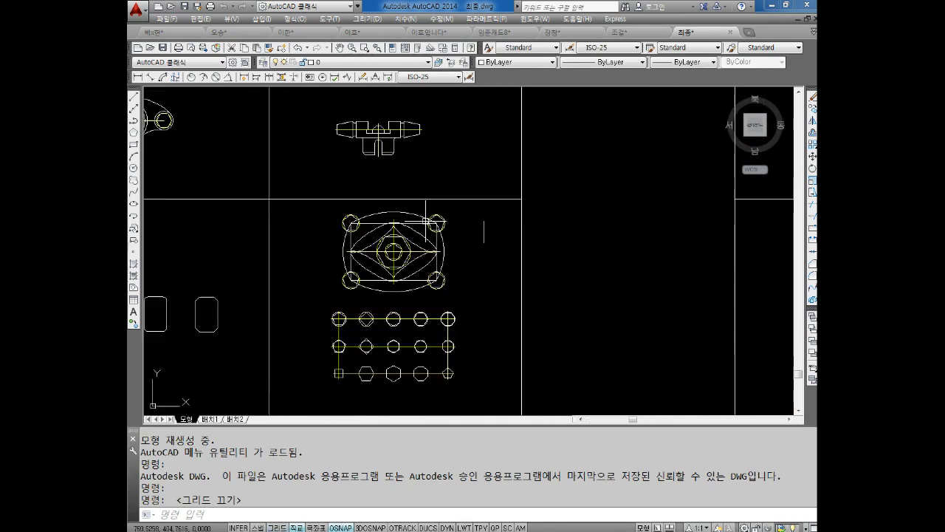
mouse_move(438, 236)
middle_down()
mouse_move(489, 302)
mouse_move(544, 229)
middle_up()
scroll(489, 302, up, 4)
scroll(527, 295, down, 2)
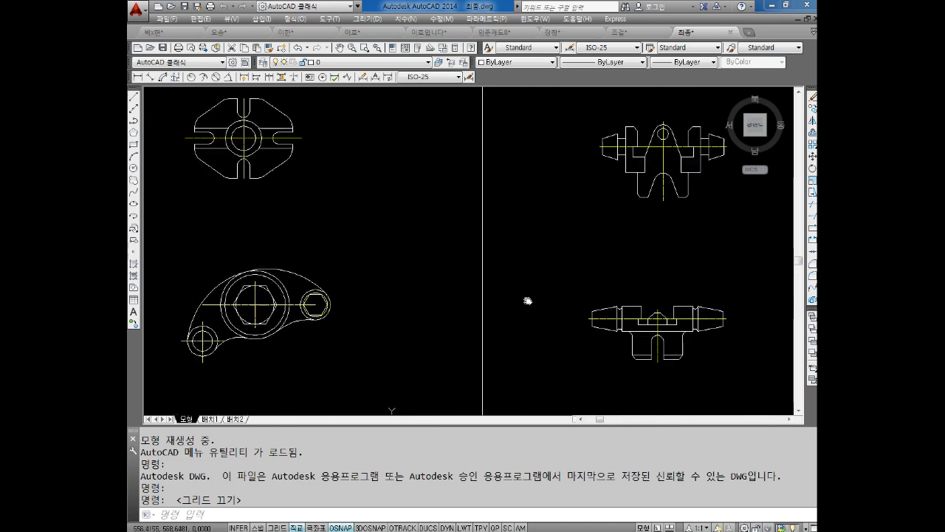
scroll(566, 306, down, 2)
scroll(502, 297, down, 1)
scroll(502, 296, down, 2)
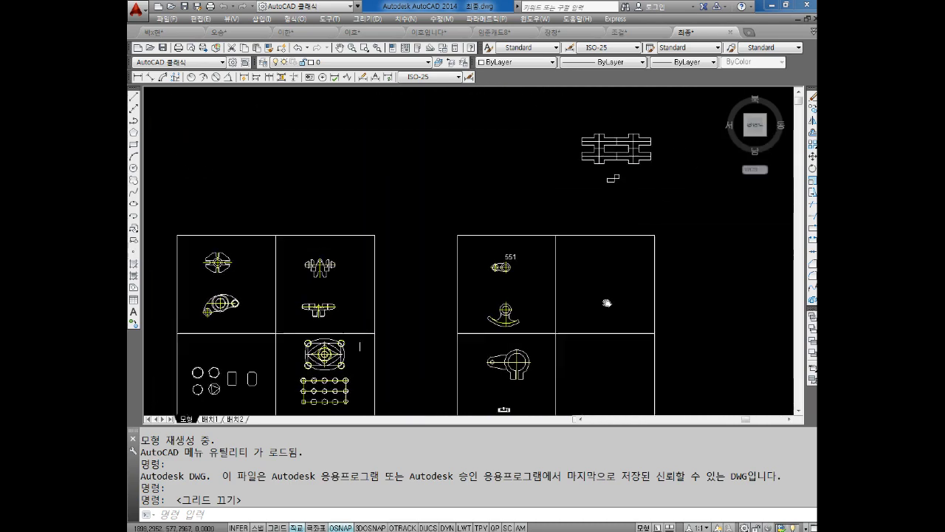
Look over the hook and framed bracket parts, then open a file browser window.
mouse_move(513, 352)
middle_down()
mouse_move(492, 293)
mouse_move(470, 272)
middle_up()
scroll(492, 293, up, 4)
scroll(471, 273, down, 1)
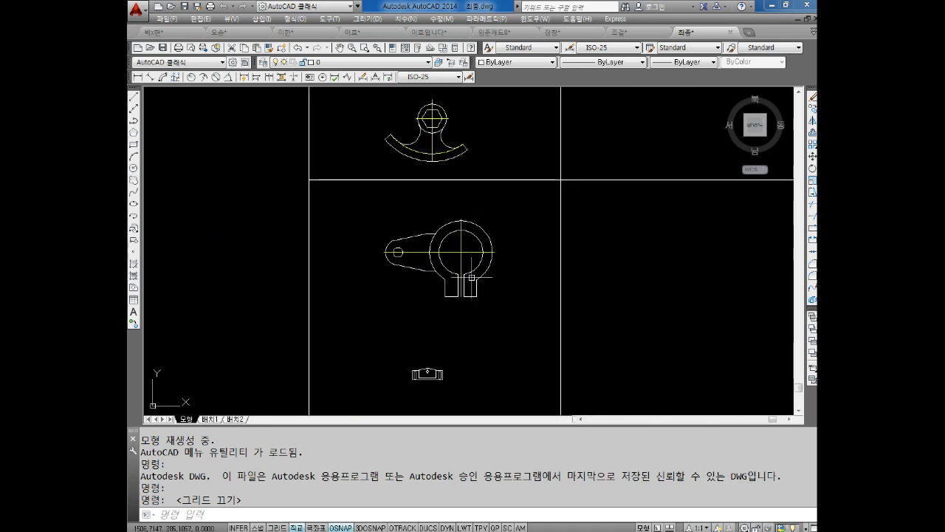
scroll(471, 272, up, 2)
scroll(470, 273, down, 2)
scroll(517, 165, down, 1)
scroll(487, 296, down, 3)
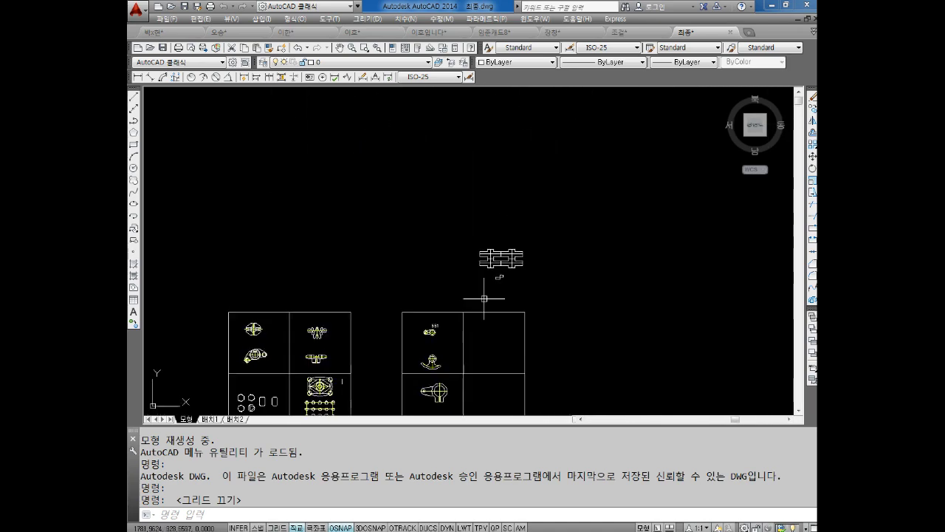
scroll(512, 268, up, 4)
scroll(507, 268, down, 4)
scroll(506, 271, down, 2)
middle_drag(509, 340, 534, 232)
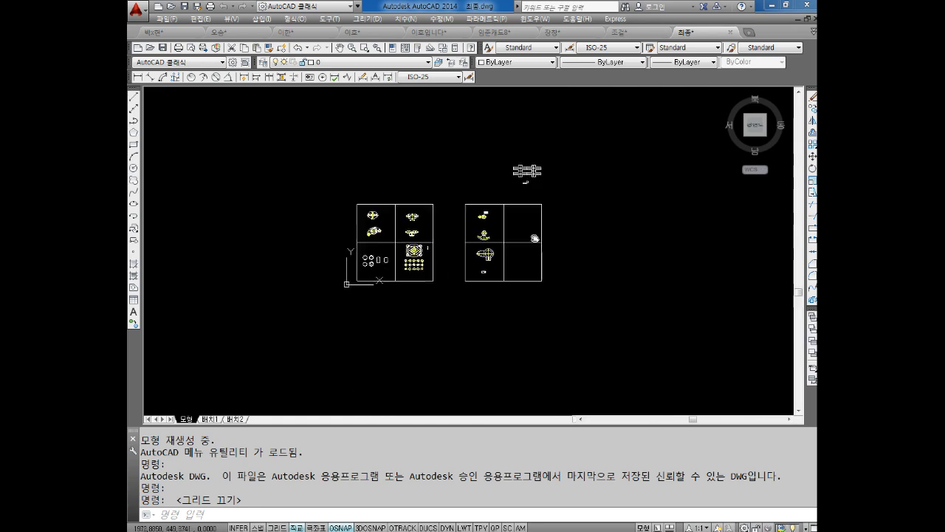
key(Escape)
key(Escape)
key(Escape)
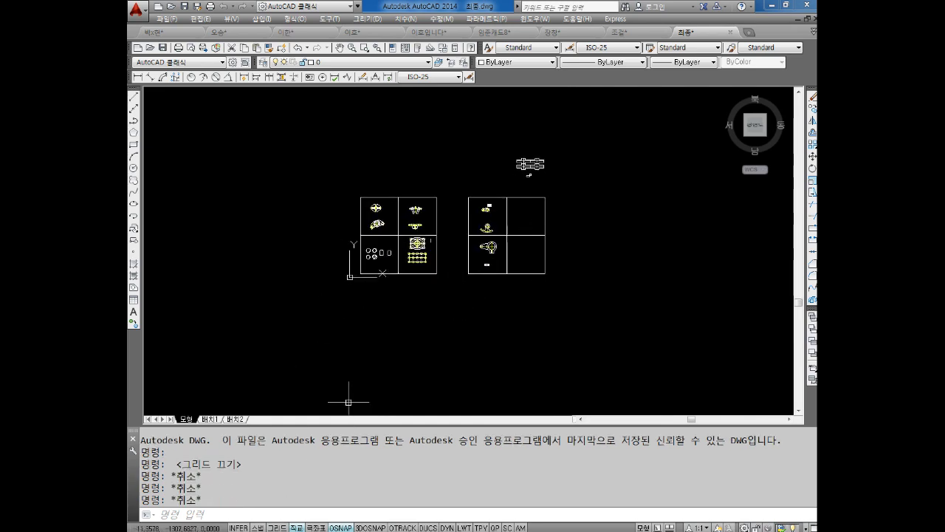
key(super+e)
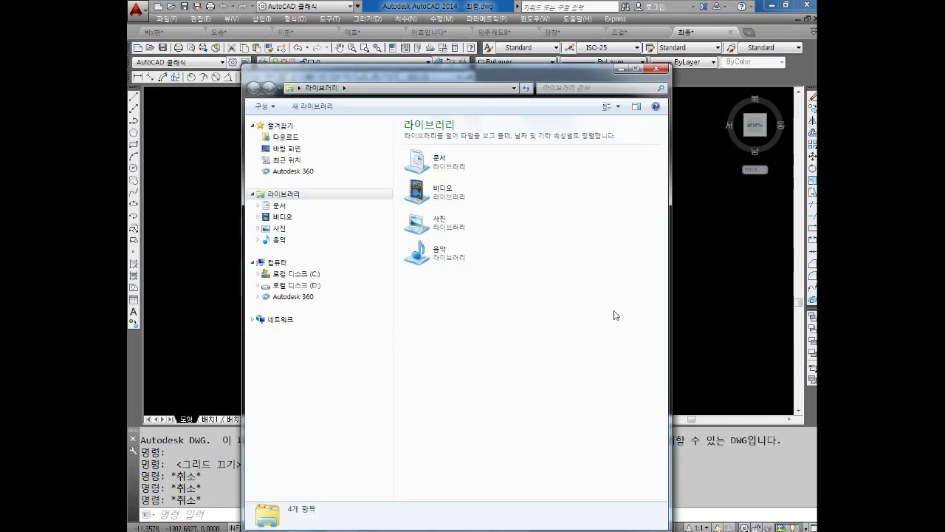
key(alt+F4)
click(172, 8)
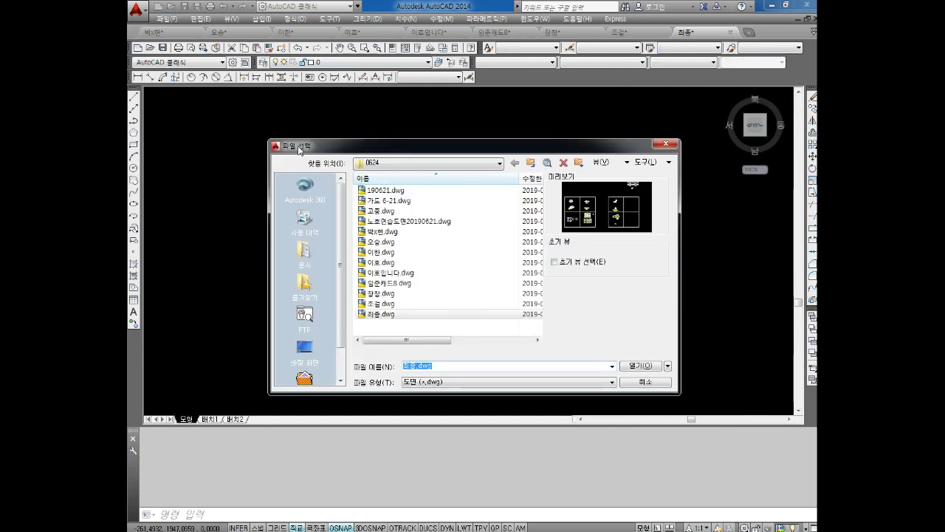
click(382, 295)
double_click(383, 296)
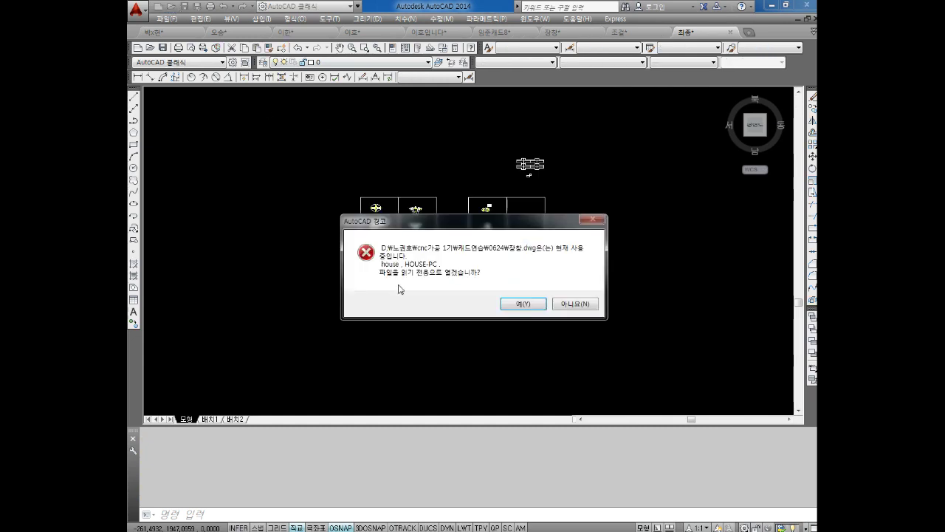
click(524, 304)
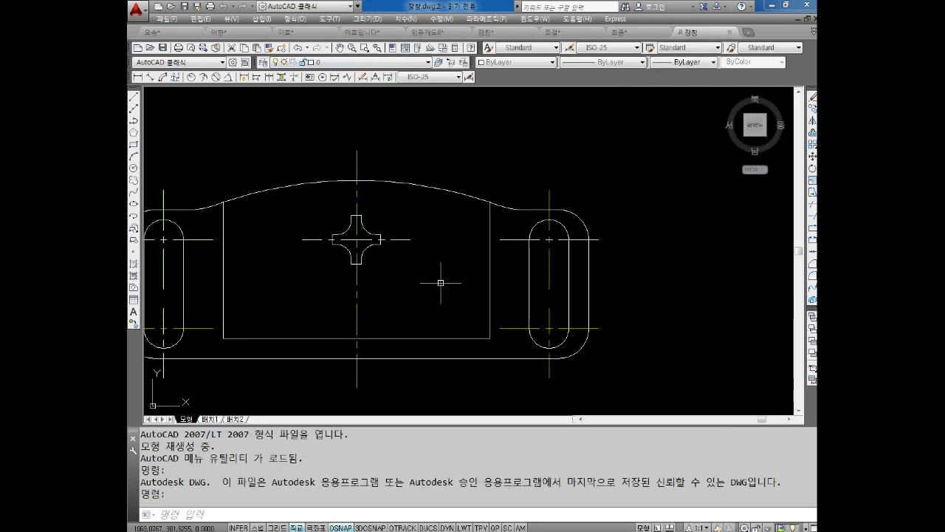
scroll(419, 271, down, 3)
mouse_move(516, 185)
middle_down()
mouse_move(549, 236)
mouse_move(606, 150)
middle_up()
scroll(388, 180, up, 8)
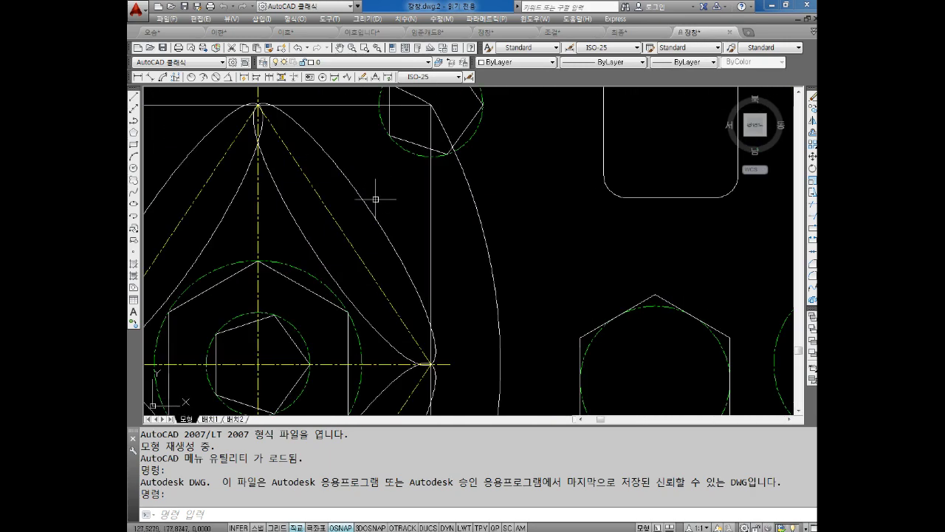
scroll(375, 198, down, 6)
key(Escape)
key(Escape)
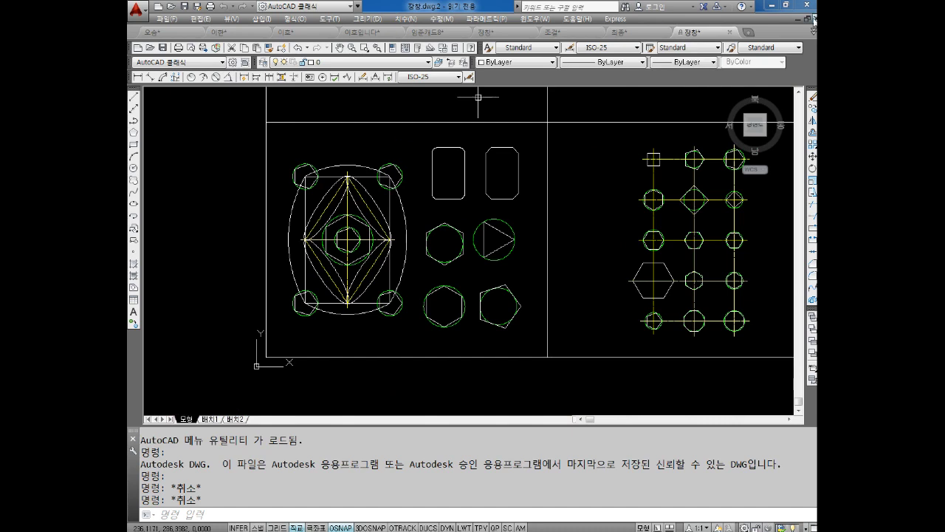
click(813, 20)
Close the 최종 and 조립 drawings, answering each save-changes prompt.
key(n)
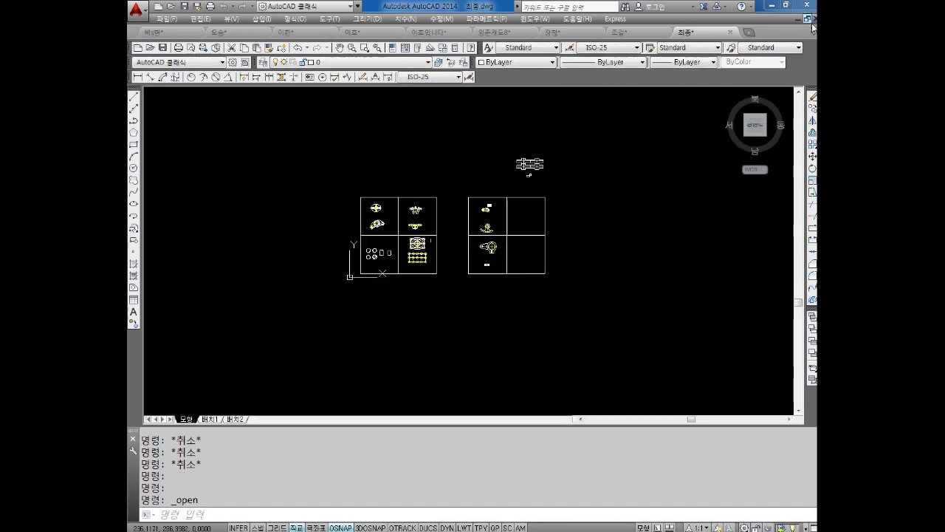
click(813, 20)
click(523, 295)
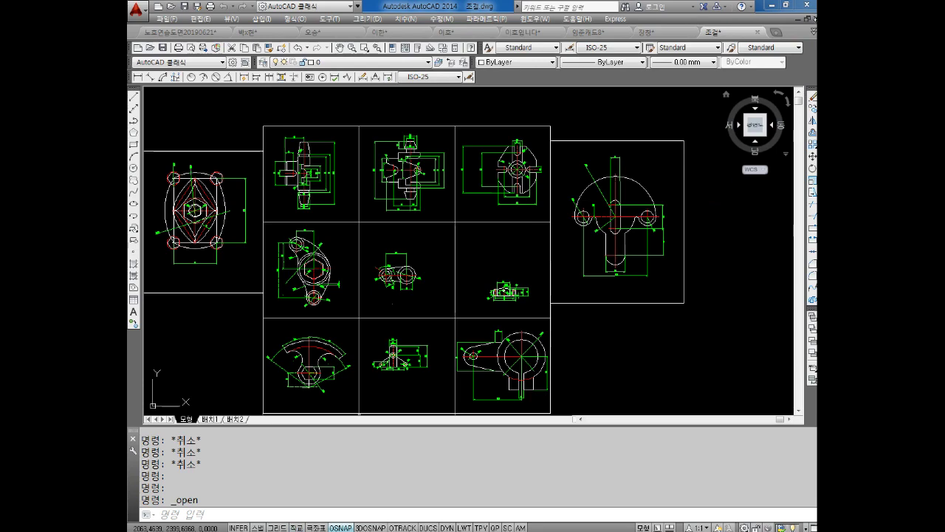
click(813, 20)
click(512, 297)
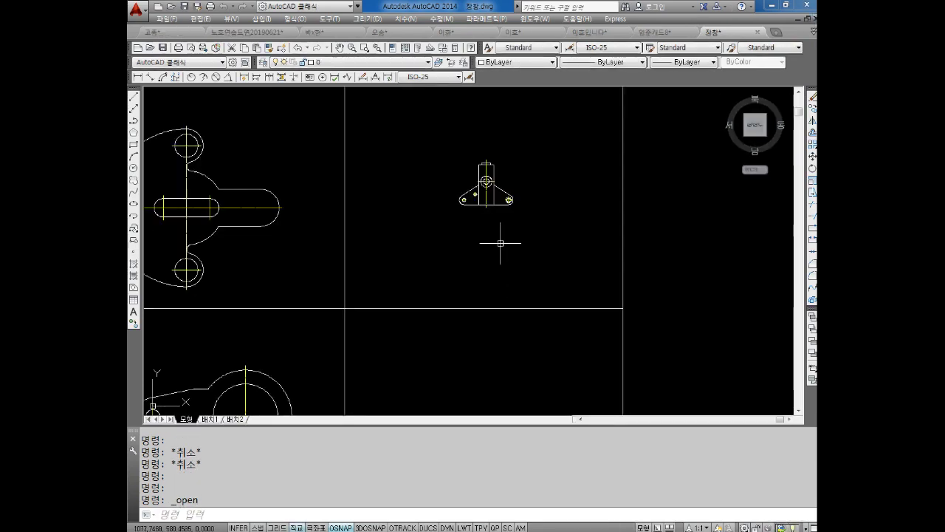
Review the hexagon part drawing, then close it and answer its save prompt.
mouse_move(157, 198)
middle_down()
mouse_move(506, 253)
mouse_move(544, 169)
mouse_move(301, 210)
middle_up()
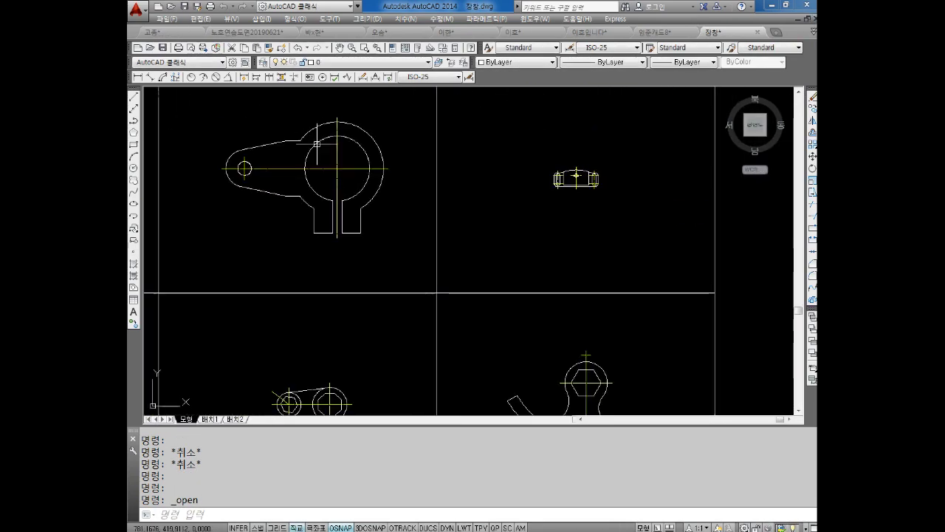
scroll(300, 209, down, 5)
scroll(301, 210, up, 3)
scroll(414, 222, up, 5)
middle_drag(473, 185, 454, 258)
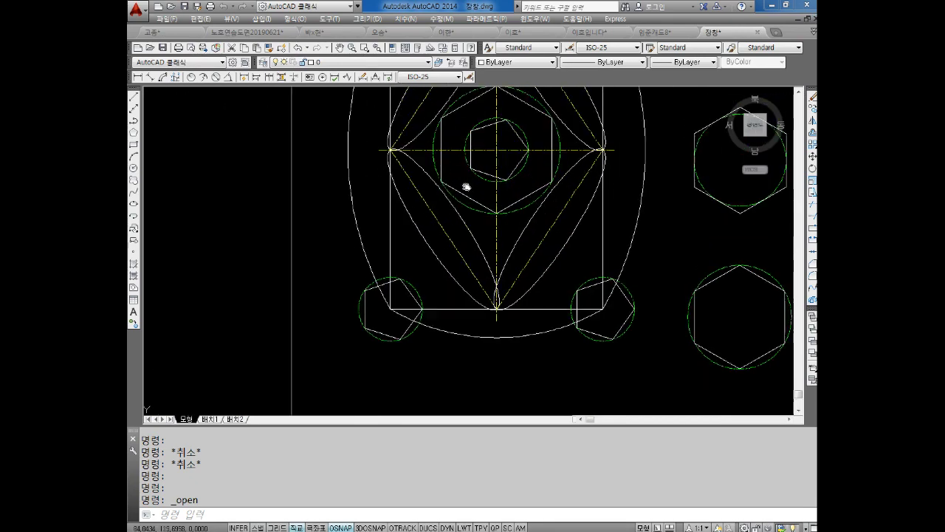
click(813, 20)
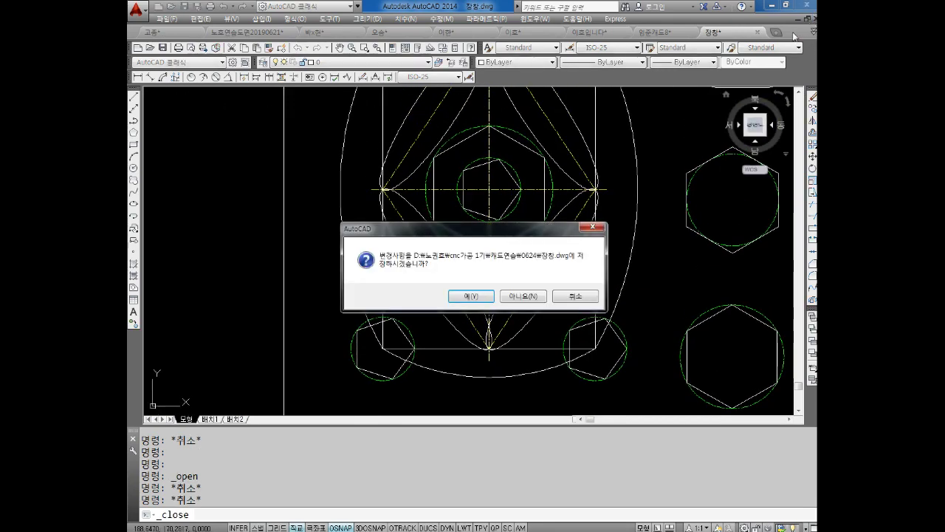
click(527, 296)
Look over the oval star and parts-grid drawing, then close it.
scroll(375, 131, up, 3)
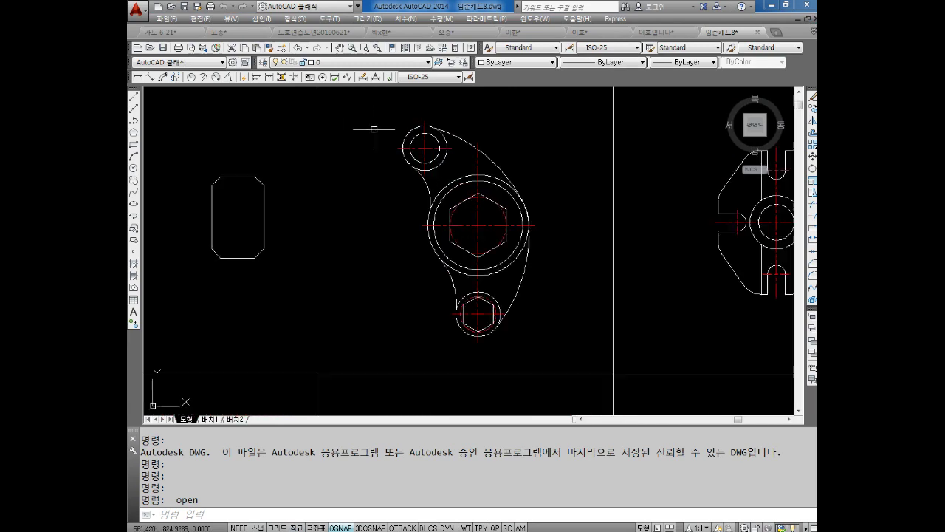
scroll(375, 130, up, 4)
scroll(310, 158, down, 2)
scroll(561, 207, down, 3)
middle_drag(561, 207, 536, 177)
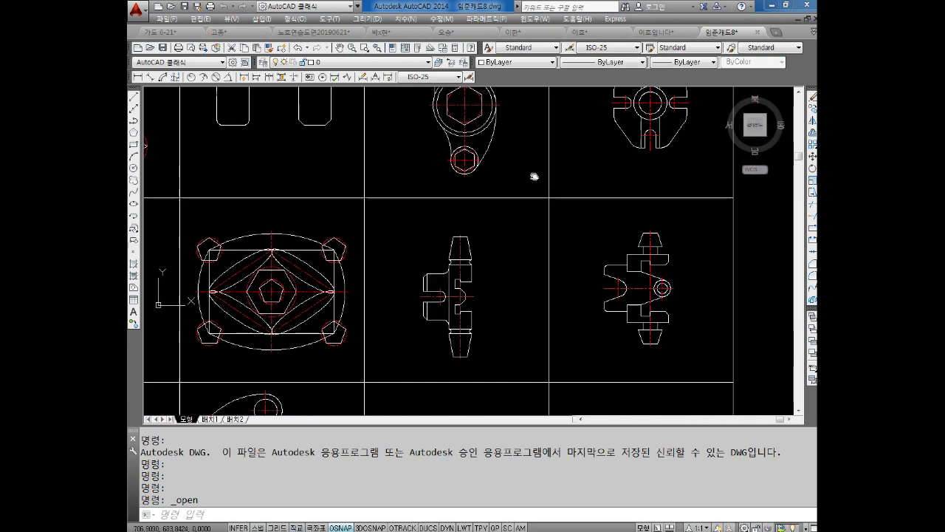
scroll(333, 213, up, 1)
scroll(306, 232, up, 1)
scroll(305, 231, down, 2)
middle_drag(305, 232, 533, 200)
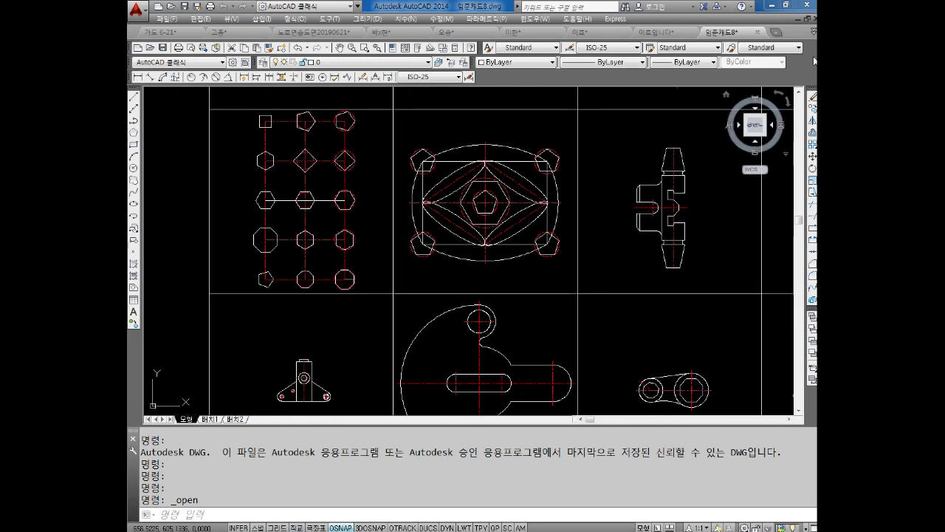
click(808, 18)
click(513, 295)
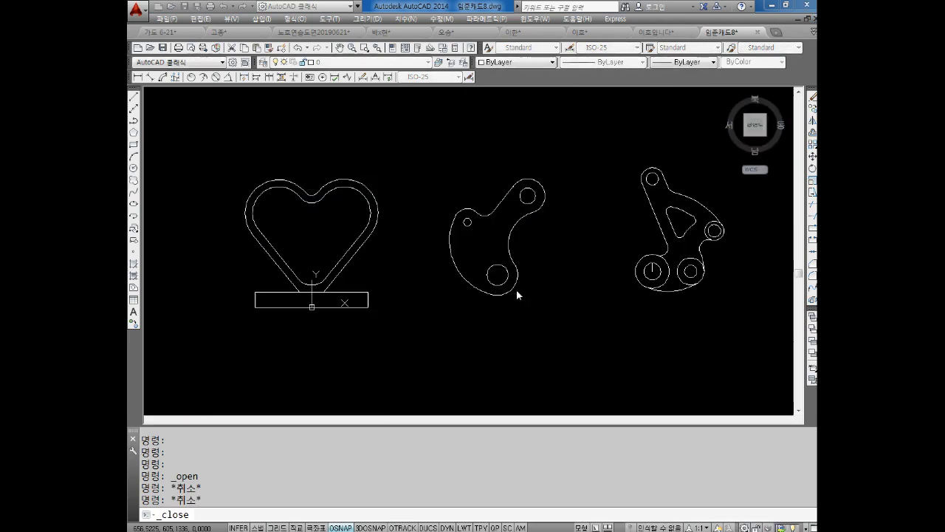
Close the heart-and-bracket, polygons and mechanical parts drawings, answering each save prompt.
scroll(561, 177, down, 6)
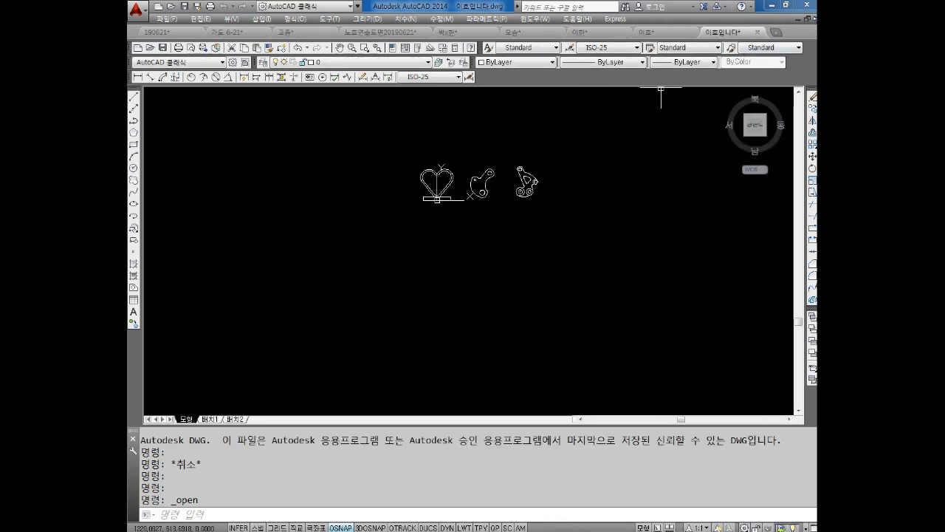
click(807, 19)
click(521, 297)
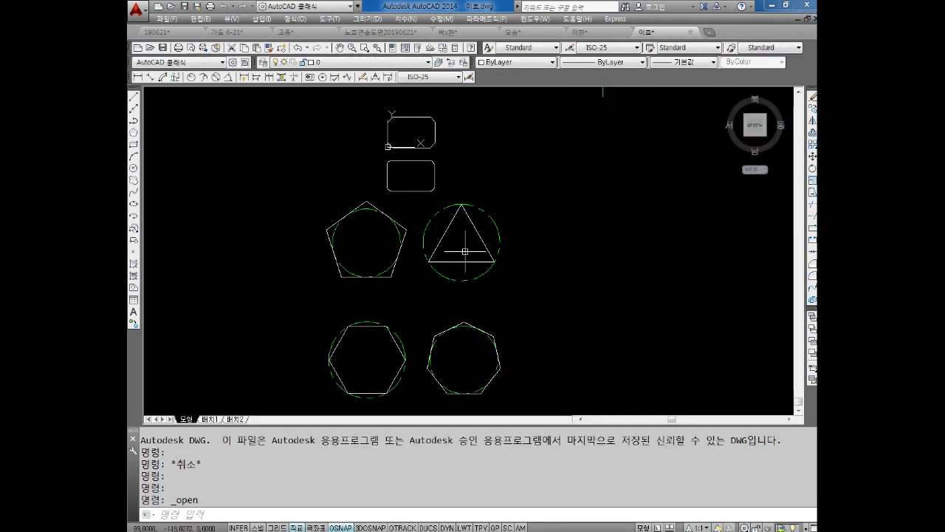
scroll(465, 251, down, 6)
click(815, 21)
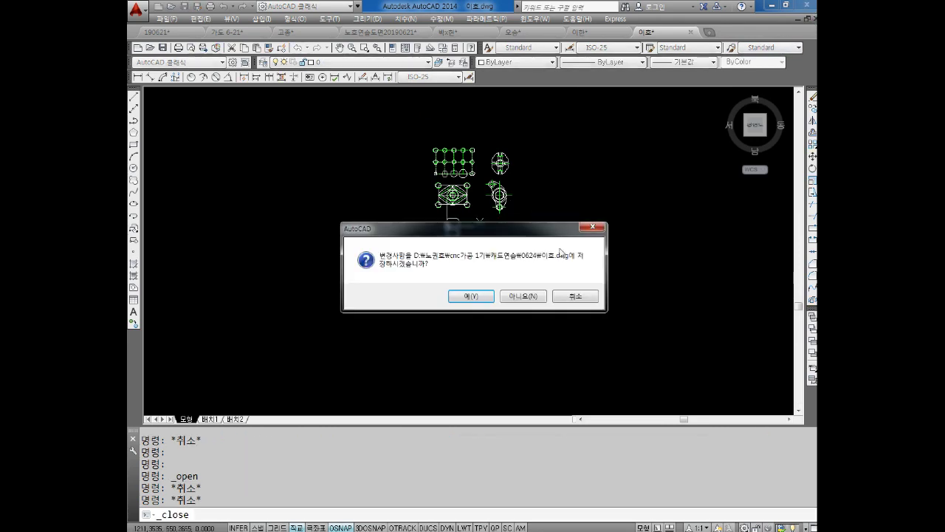
click(520, 297)
scroll(441, 273, up, 2)
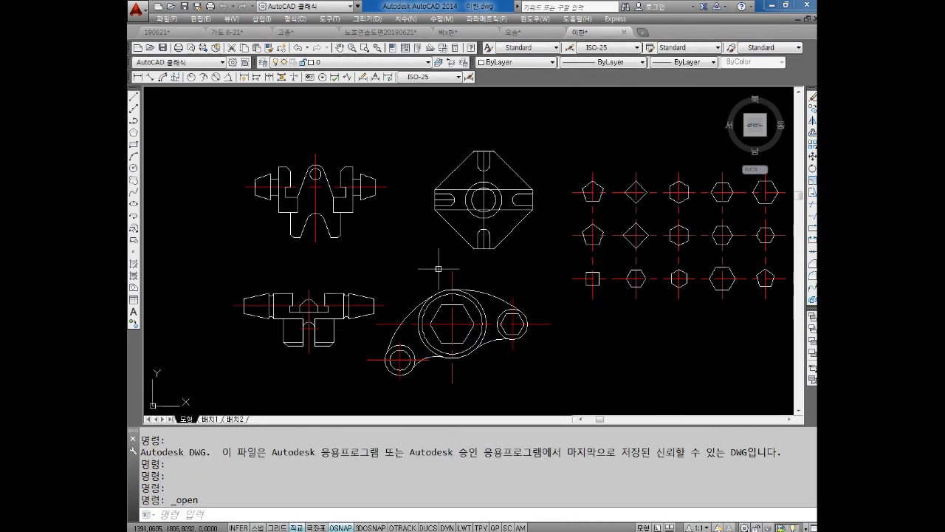
click(810, 19)
click(530, 303)
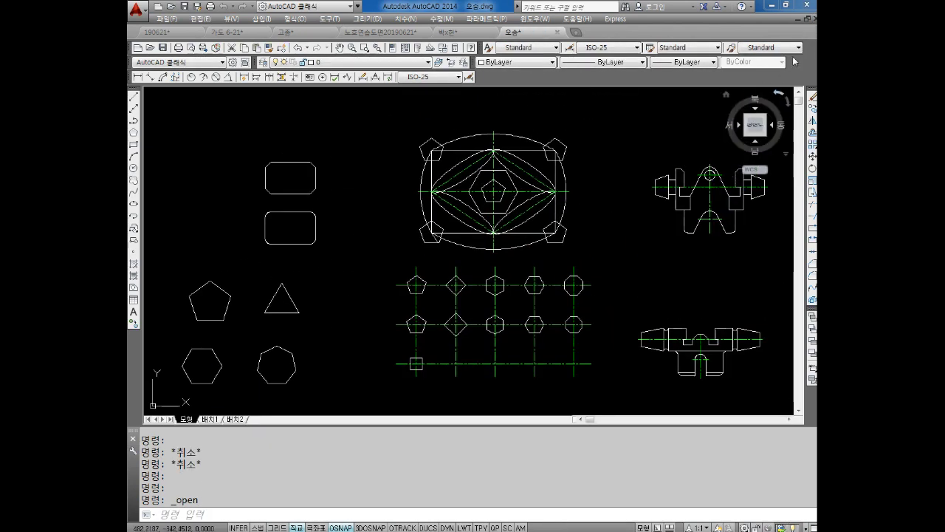
Close the next student's and seven-frame grid drawings, leaving 노트연습도면20190621.dwg showing.
click(812, 20)
click(529, 302)
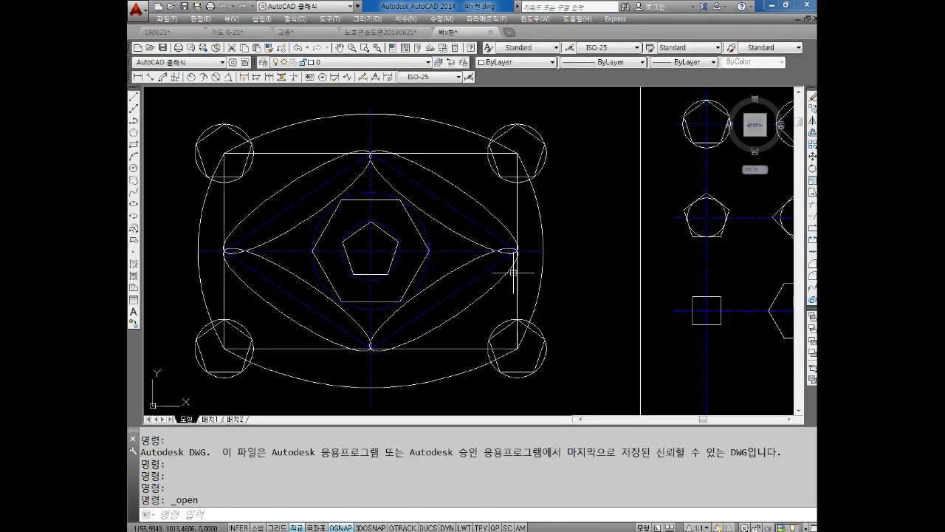
scroll(561, 200, down, 1)
scroll(449, 200, down, 3)
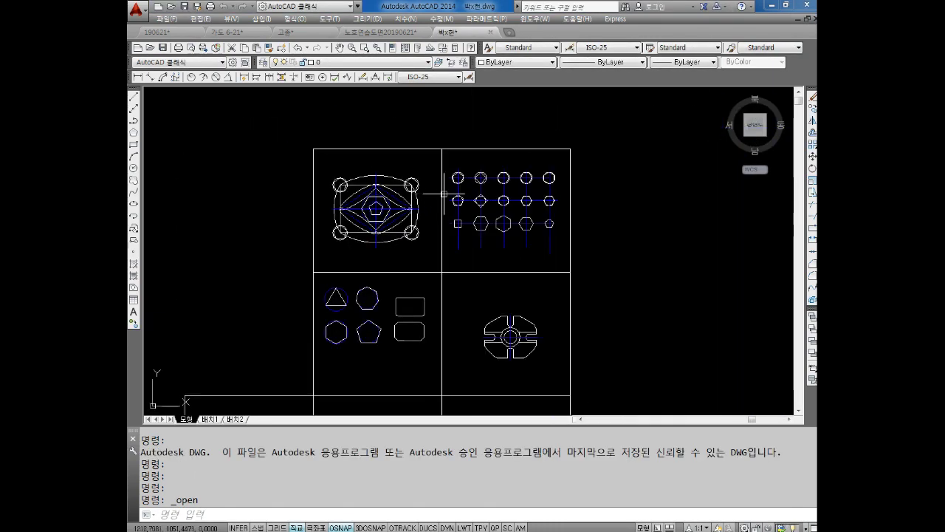
scroll(461, 197, down, 1)
click(812, 20)
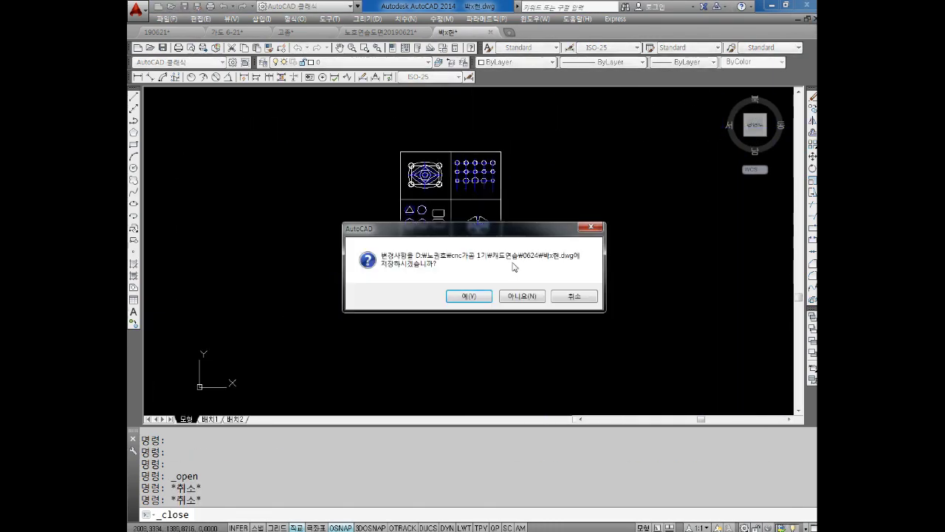
click(534, 298)
scroll(460, 268, down, 1)
scroll(513, 176, up, 5)
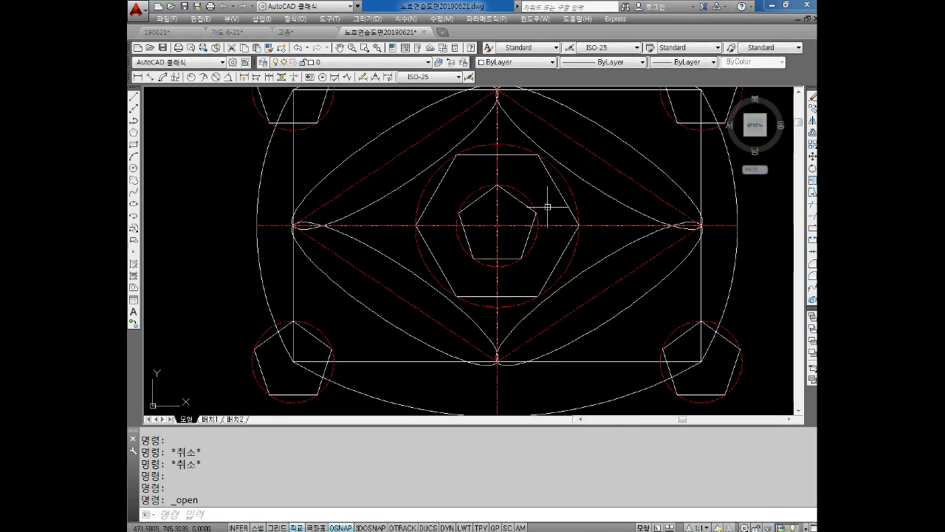
middle_drag(544, 204, 525, 242)
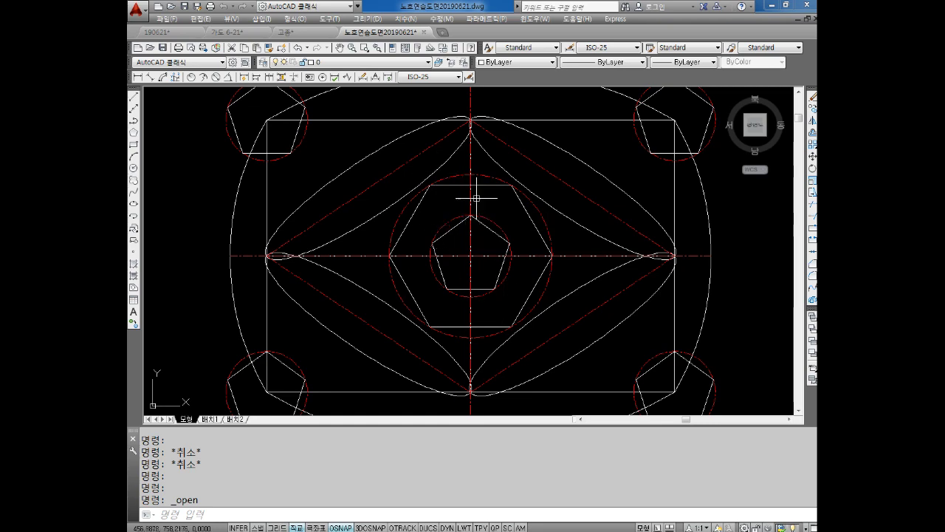
Zoom in on the part's center lines near the curves' apex and try selecting the vertical one.
scroll(477, 198, up, 4)
scroll(475, 152, up, 2)
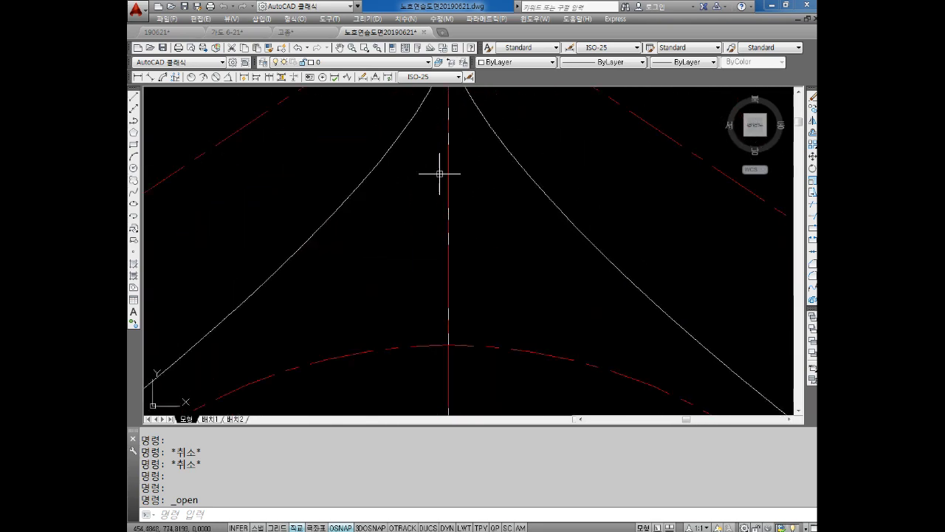
scroll(439, 174, up, 2)
scroll(443, 268, down, 3)
scroll(443, 239, up, 1)
scroll(443, 208, up, 1)
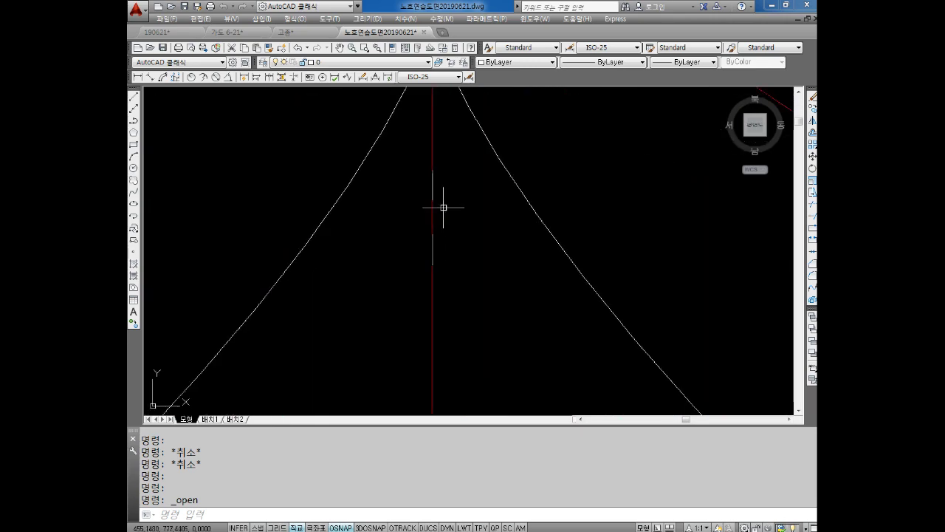
scroll(453, 206, down, 4)
scroll(454, 222, up, 1)
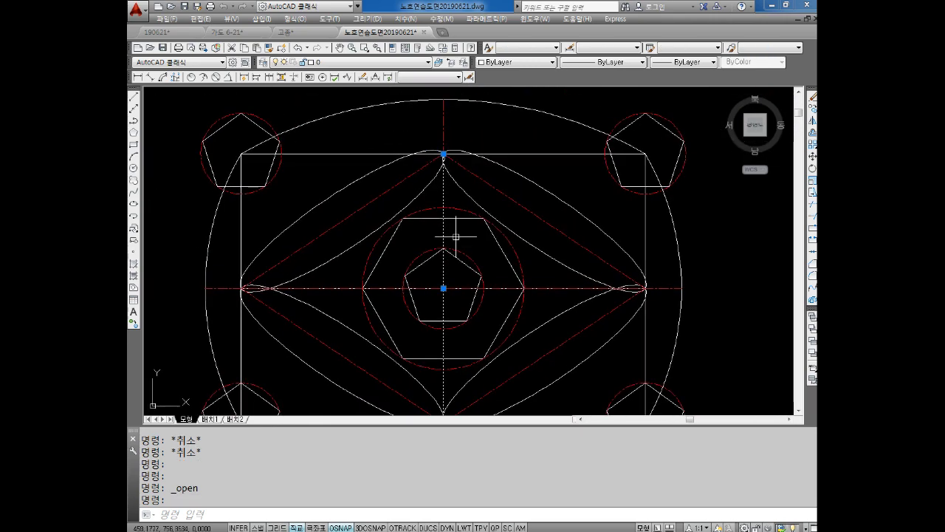
scroll(450, 221, up, 2)
key(Escape)
key(Escape)
middle_drag(460, 238, 426, 302)
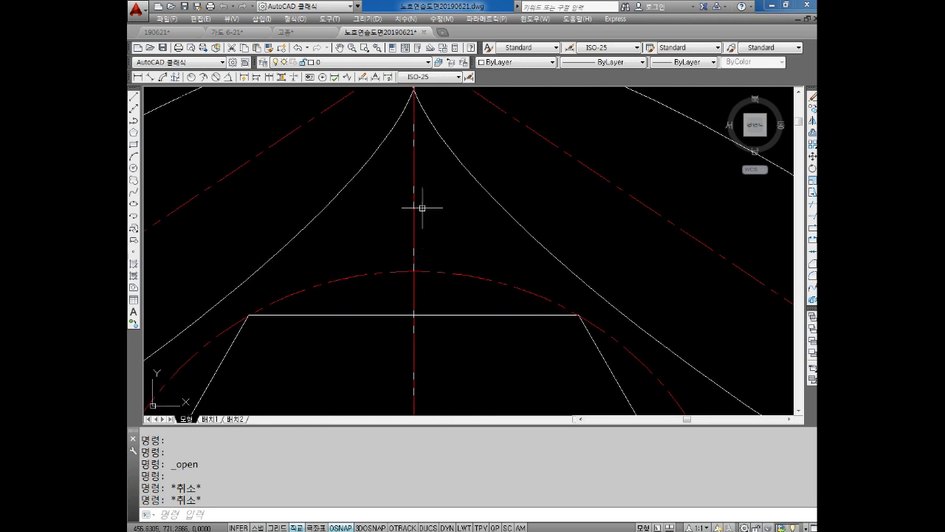
scroll(397, 156, up, 1)
middle_drag(406, 118, 410, 158)
click(396, 145)
key(Escape)
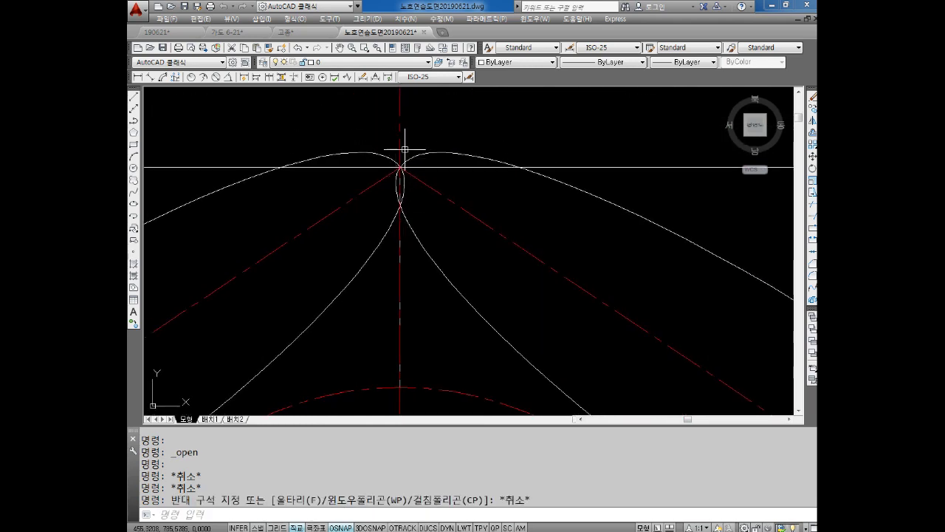
click(399, 144)
key(Escape)
click(400, 146)
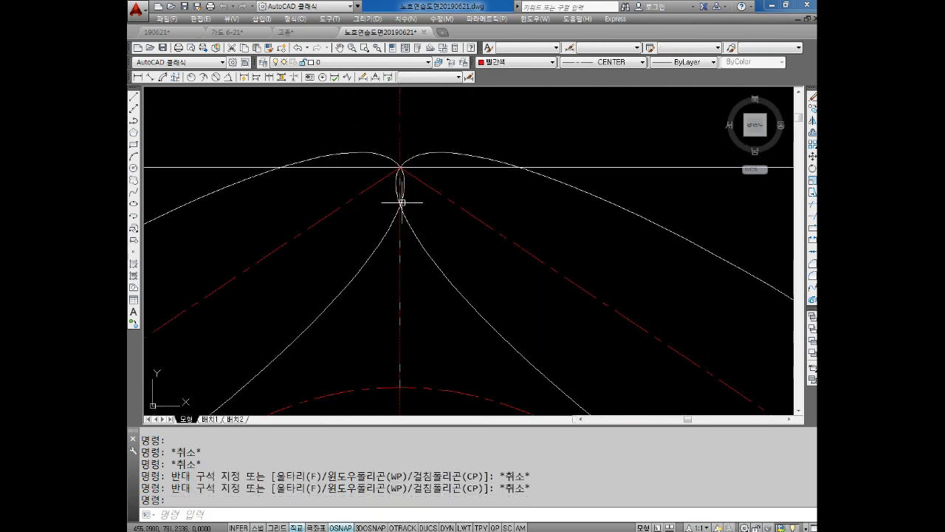
scroll(426, 250, up, 1)
scroll(422, 249, up, 1)
key(Escape)
key(Escape)
key(Escape)
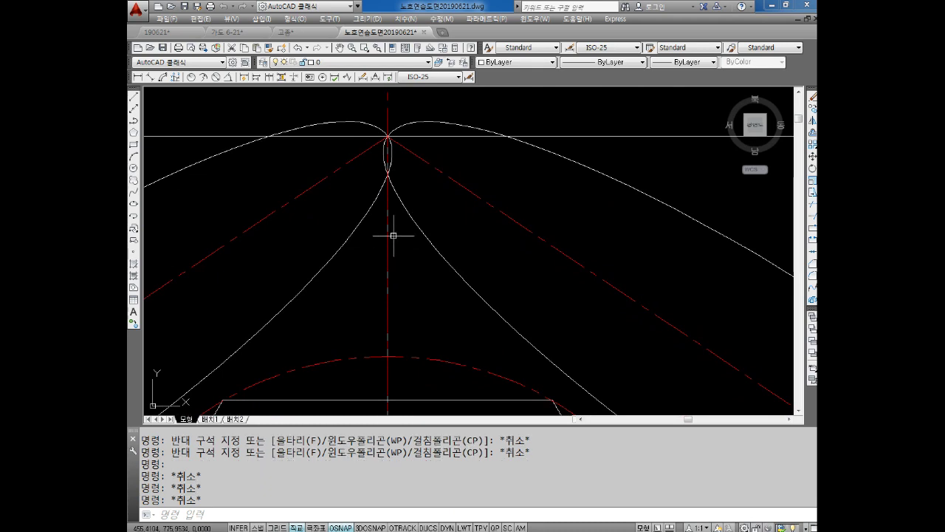
Extend the horizontal red center line's left end by 3 units.
scroll(399, 236, up, 1)
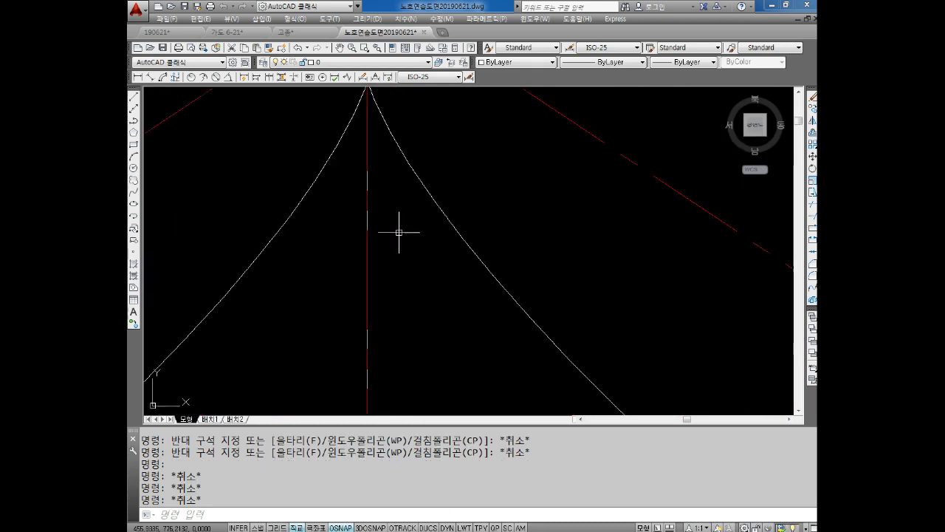
scroll(384, 211, up, 1)
scroll(406, 221, up, 1)
scroll(391, 269, down, 2)
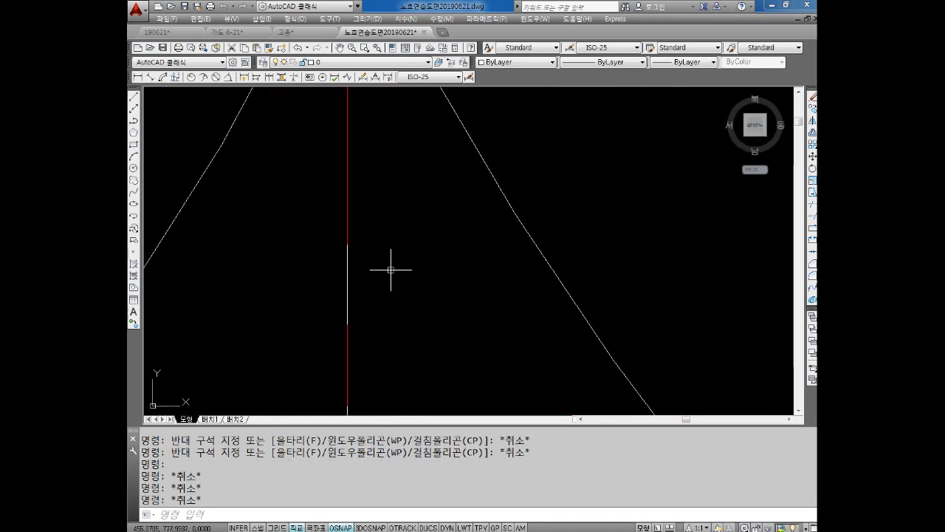
scroll(388, 259, down, 3)
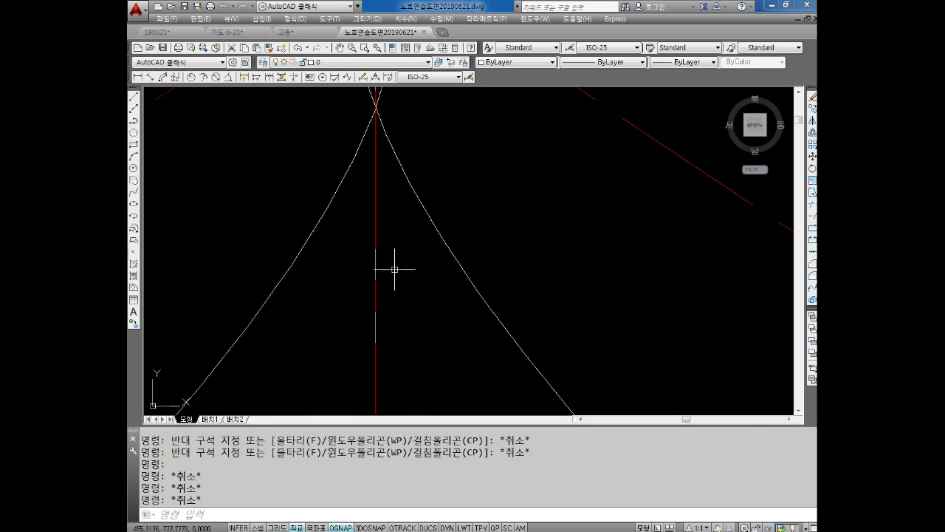
scroll(396, 270, down, 2)
scroll(392, 211, down, 2)
scroll(433, 253, down, 2)
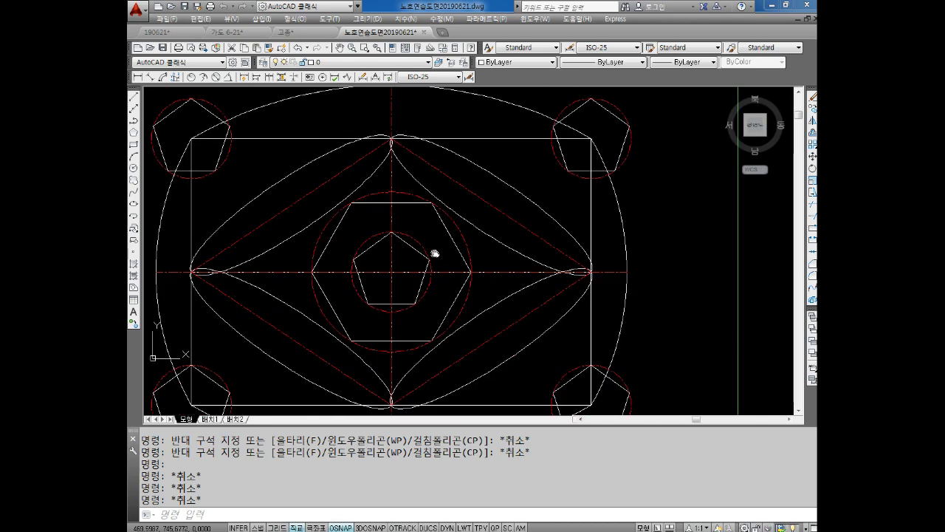
scroll(413, 301, down, 1)
middle_drag(412, 302, 429, 232)
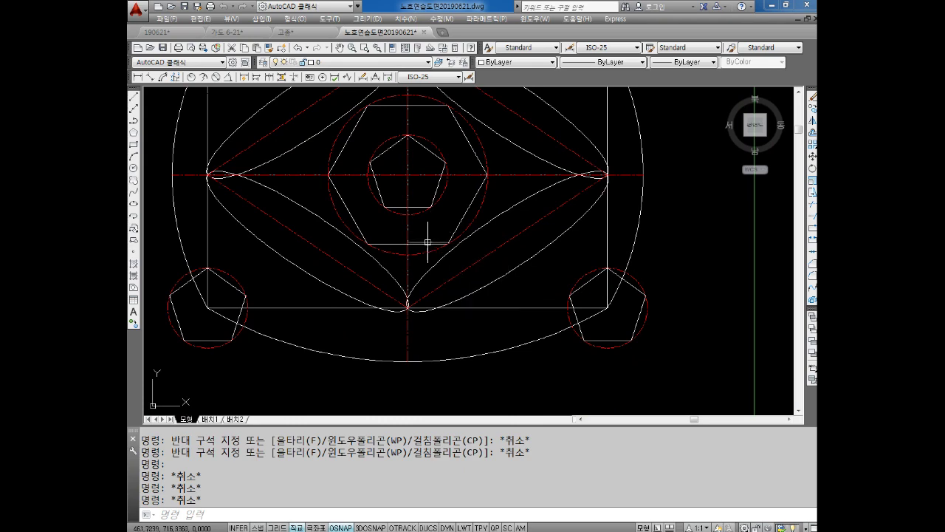
scroll(303, 207, down, 2)
scroll(298, 211, up, 2)
scroll(299, 211, up, 5)
scroll(313, 225, up, 3)
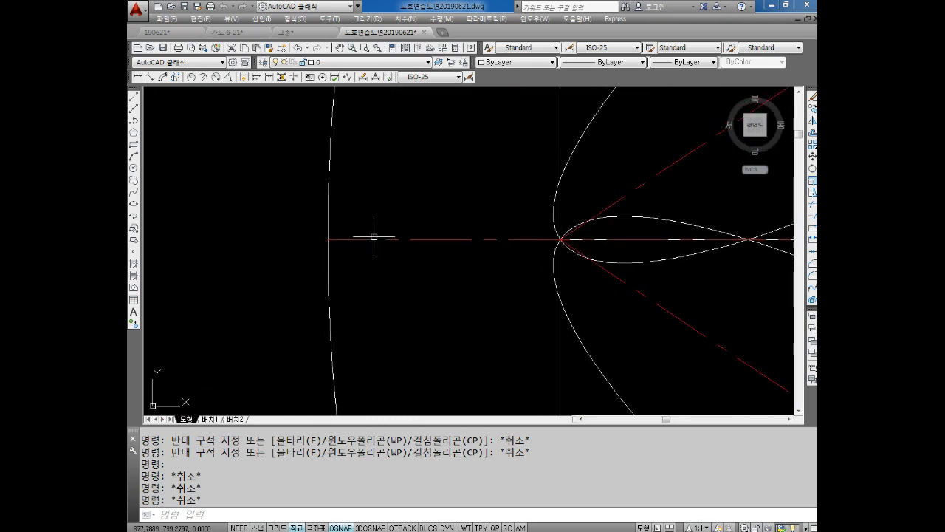
click(344, 239)
click(327, 239)
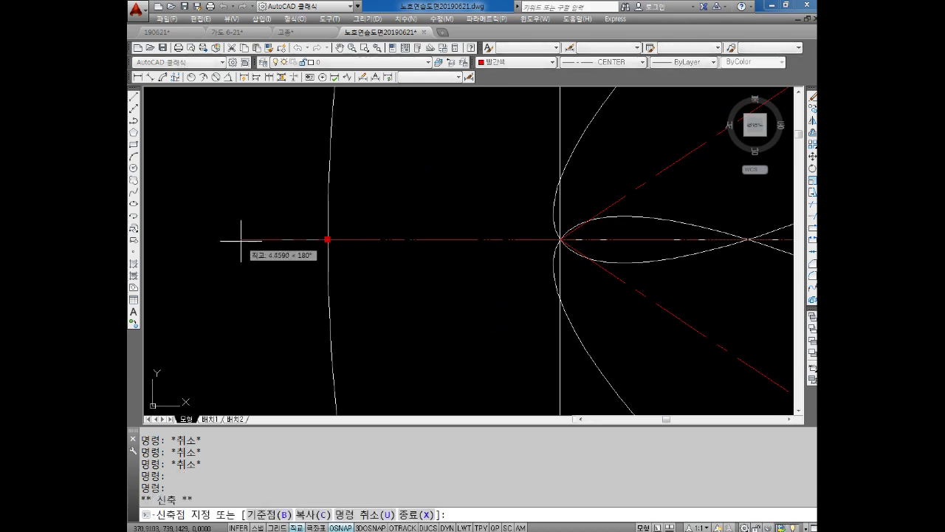
text(3)
key(Return)
key(Escape)
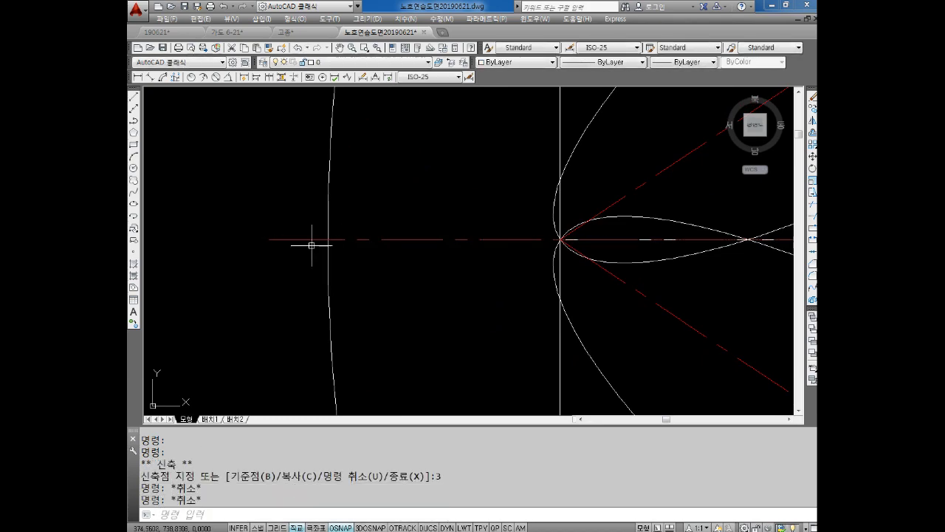
key(Escape)
Extend the vertical center line's top end upward by 3 units.
scroll(313, 244, down, 3)
scroll(446, 319, down, 2)
scroll(546, 219, up, 4)
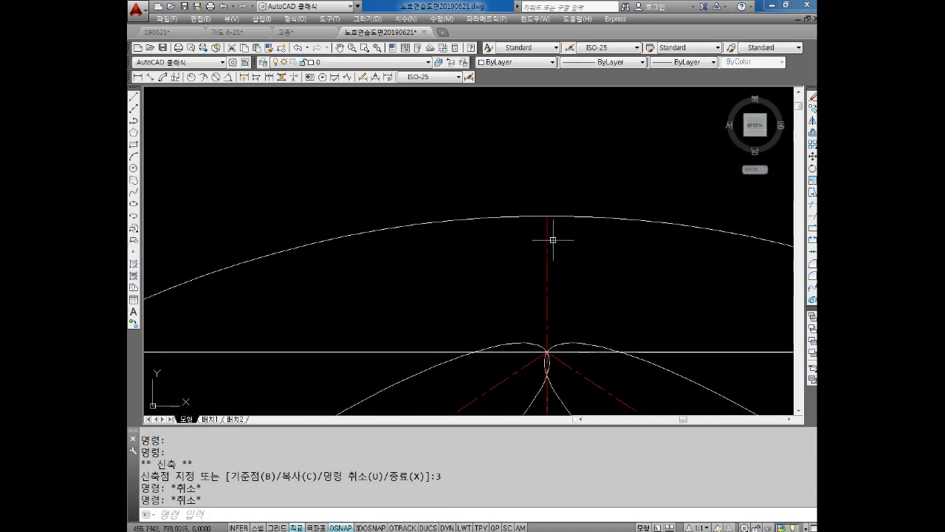
click(546, 237)
click(546, 216)
text(3)
key(Return)
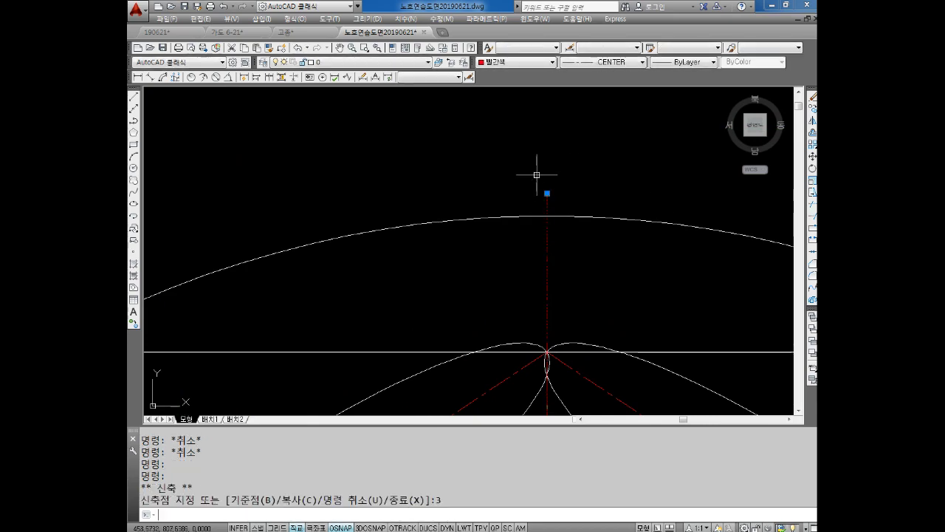
key(Escape)
key(Escape)
Extend the horizontal center line's right end by 3 units.
scroll(543, 199, down, 3)
scroll(533, 161, down, 1)
middle_drag(673, 232, 612, 221)
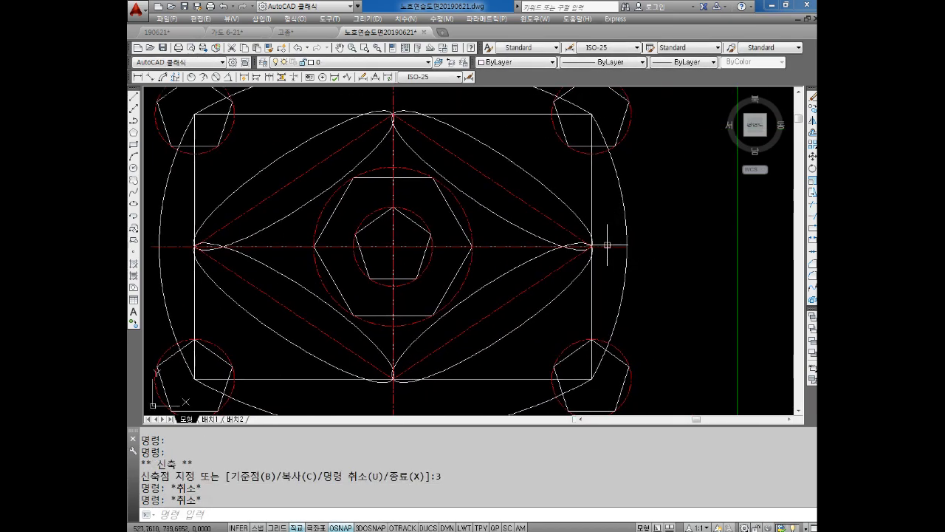
click(607, 246)
click(626, 246)
text(3)
key(Return)
key(Escape)
key(Escape)
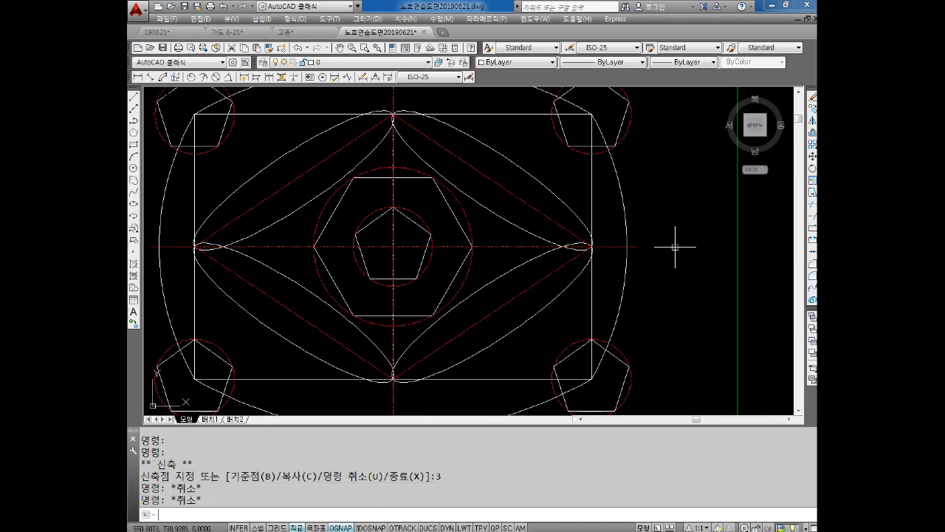
Pick the vertical center line's bottom grip, then cancel without stretching it.
middle_drag(507, 334, 517, 228)
click(406, 319)
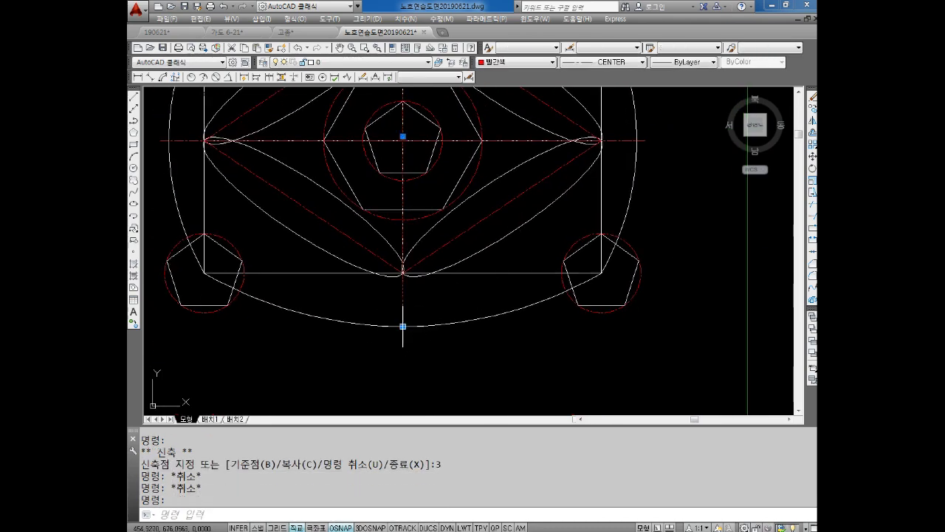
click(403, 326)
key(Escape)
key(Escape)
Zoom out over the sheet's rows of parts, then close in on the winged part with the V-notch and slot.
scroll(358, 271, down, 4)
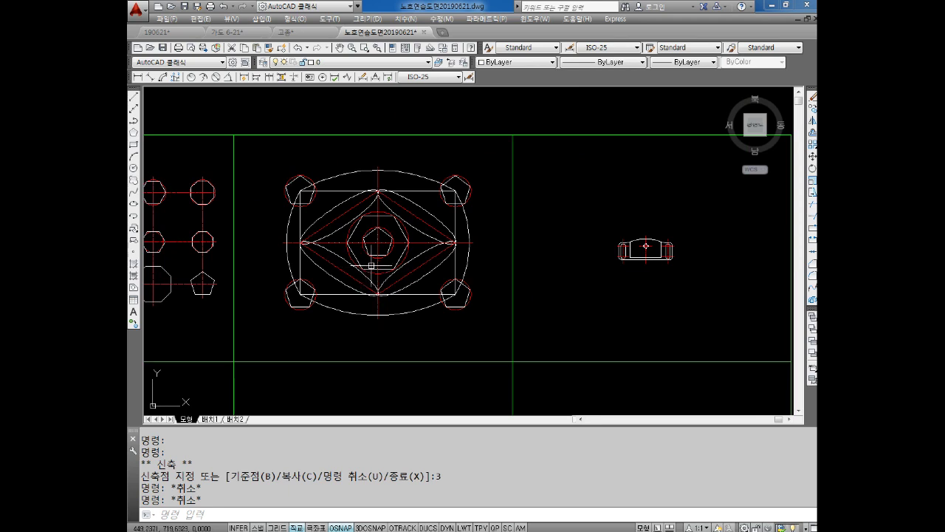
scroll(371, 272, down, 5)
scroll(472, 288, up, 6)
scroll(473, 288, up, 6)
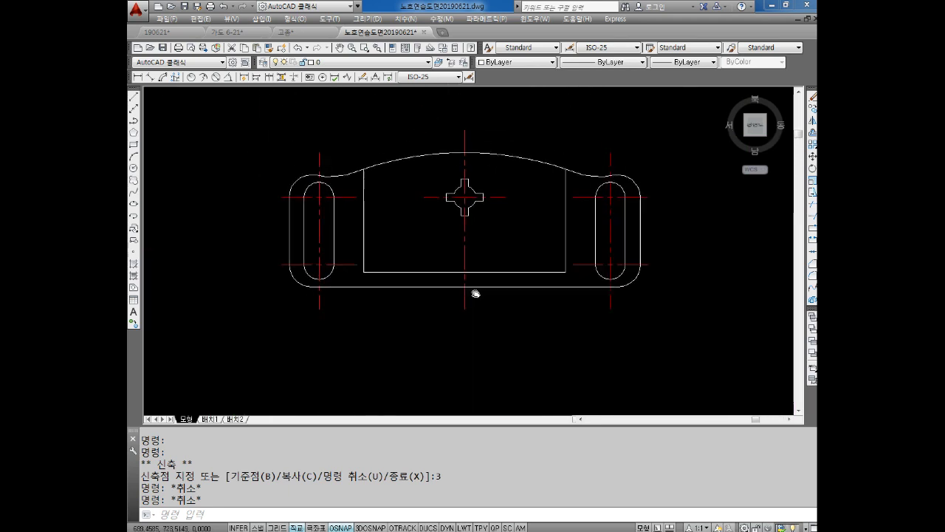
scroll(462, 249, down, 5)
middle_drag(490, 331, 485, 263)
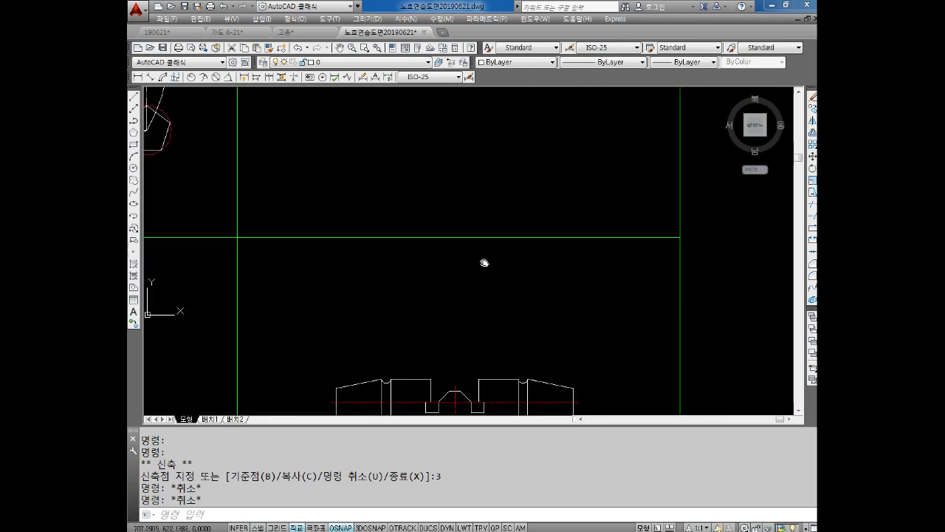
scroll(479, 254, down, 3)
middle_drag(472, 381, 473, 291)
scroll(476, 288, up, 2)
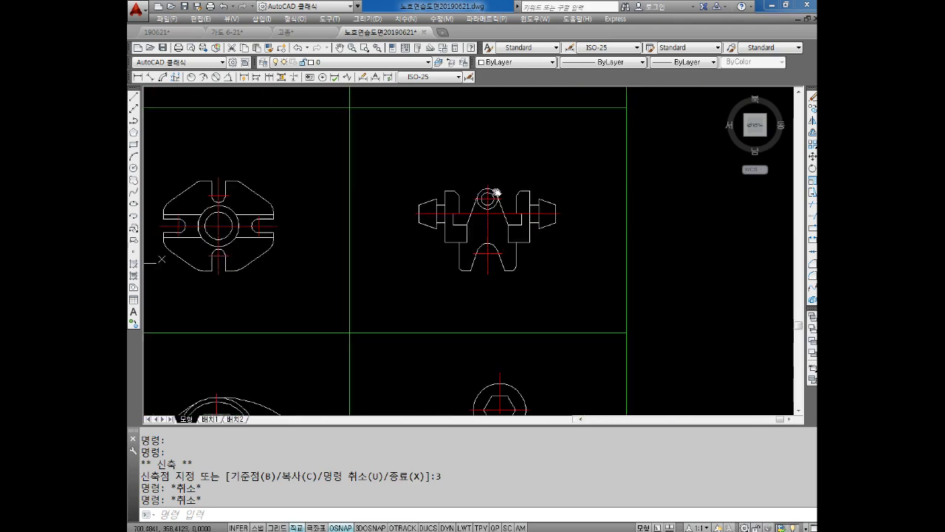
scroll(480, 229, up, 2)
scroll(411, 243, down, 4)
scroll(412, 244, down, 2)
scroll(421, 253, up, 2)
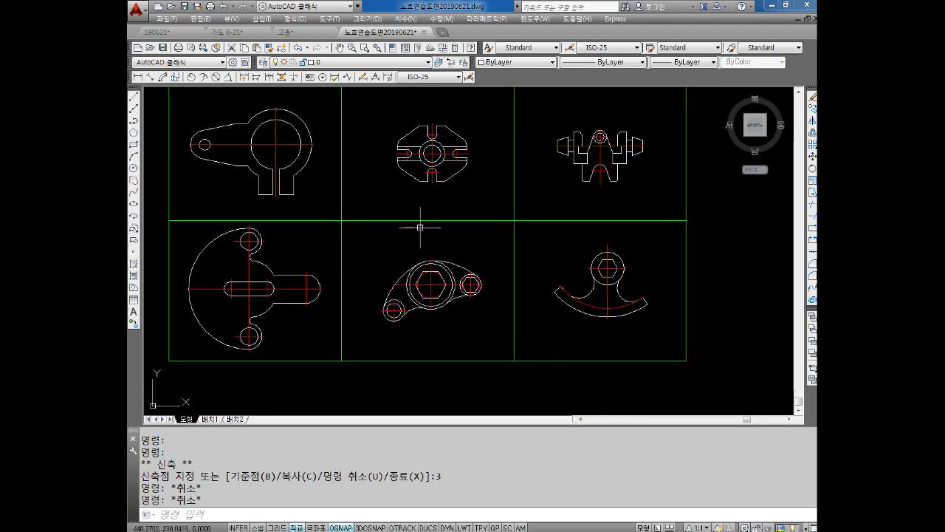
mouse_move(422, 226)
middle_down()
mouse_move(612, 211)
mouse_move(523, 248)
mouse_move(481, 289)
middle_up()
scroll(612, 207, up, 4)
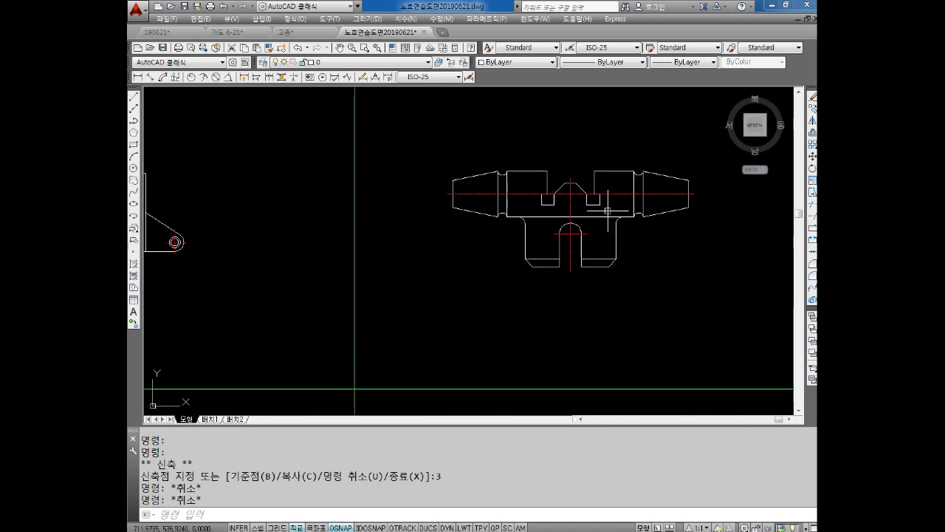
mouse_move(612, 206)
middle_down()
mouse_move(583, 229)
mouse_move(508, 233)
middle_up()
scroll(565, 248, up, 4)
scroll(565, 247, down, 4)
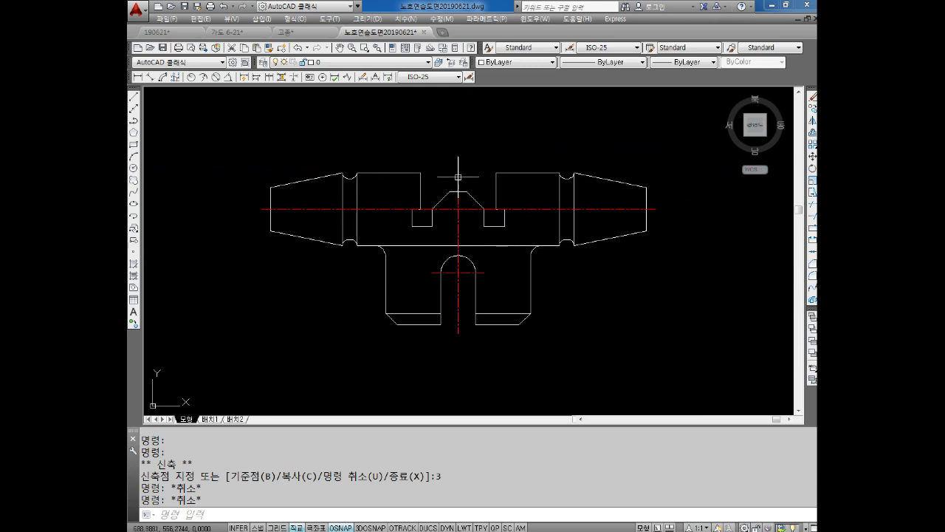
scroll(450, 268, up, 4)
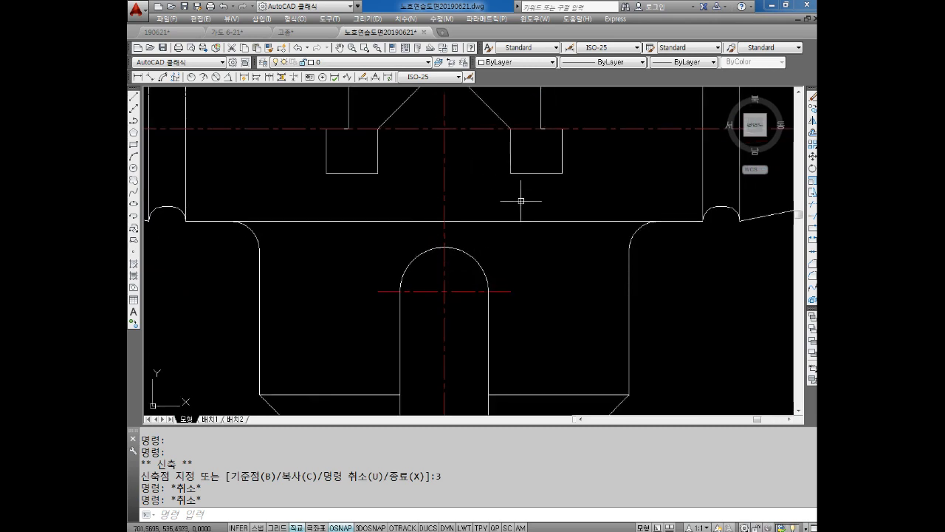
Draw vertical lines from both sides of the arched slot up to the crossbar.
middle_drag(410, 180, 413, 188)
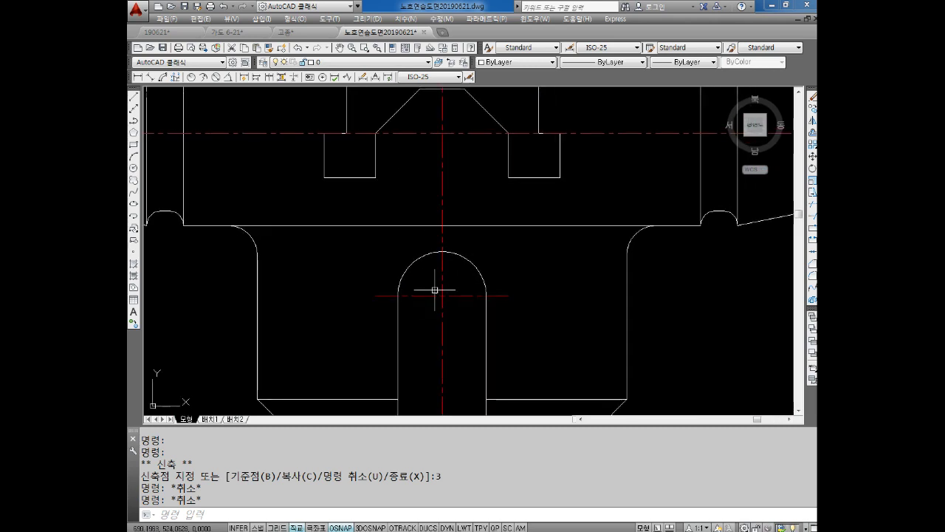
key(Escape)
key(Escape)
key(Escape)
text(l)
key(Return)
click(397, 296)
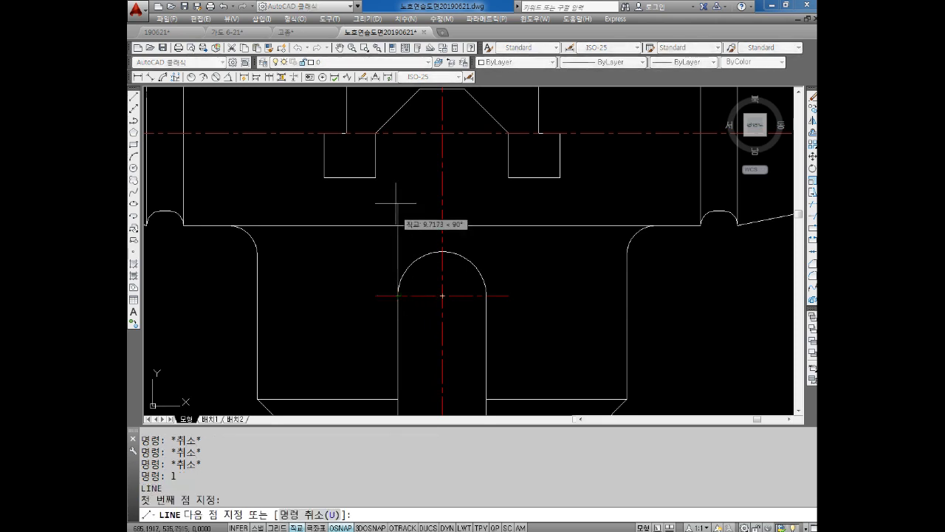
click(398, 144)
key(Escape)
key(Return)
click(486, 272)
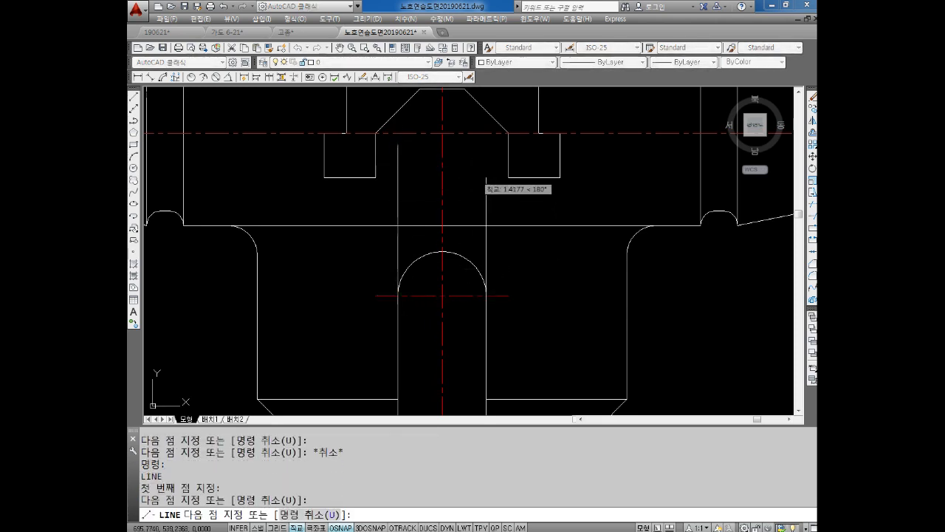
click(486, 190)
key(Escape)
Trim the left line's overhang beyond the crossbar edge with TR.
text(tr)
key(Return)
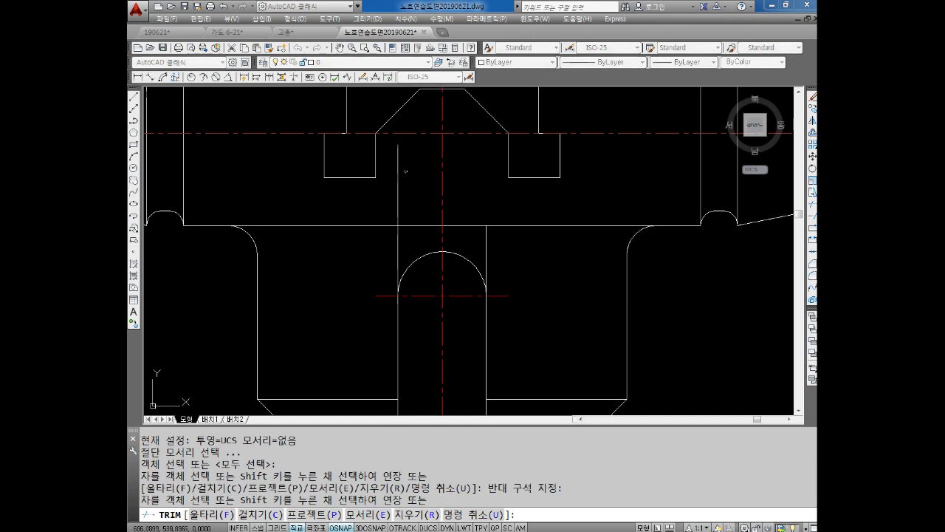
click(395, 191)
click(400, 226)
key(Escape)
scroll(426, 225, down, 2)
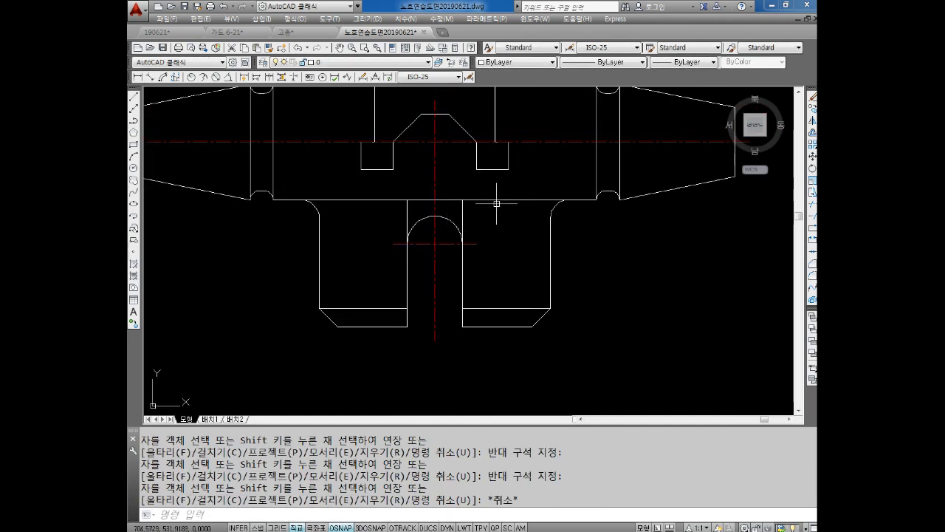
key(Escape)
middle_drag(506, 213, 499, 227)
key(Escape)
key(Escape)
key(Escape)
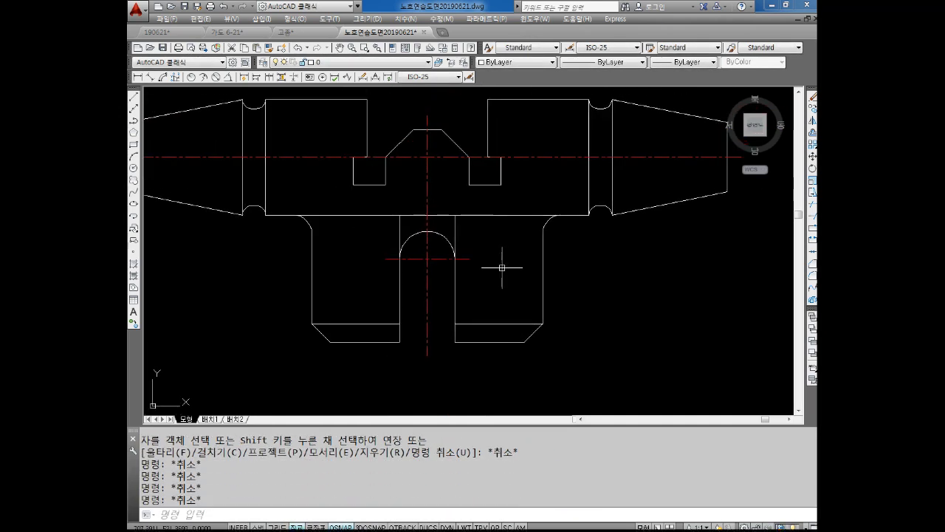